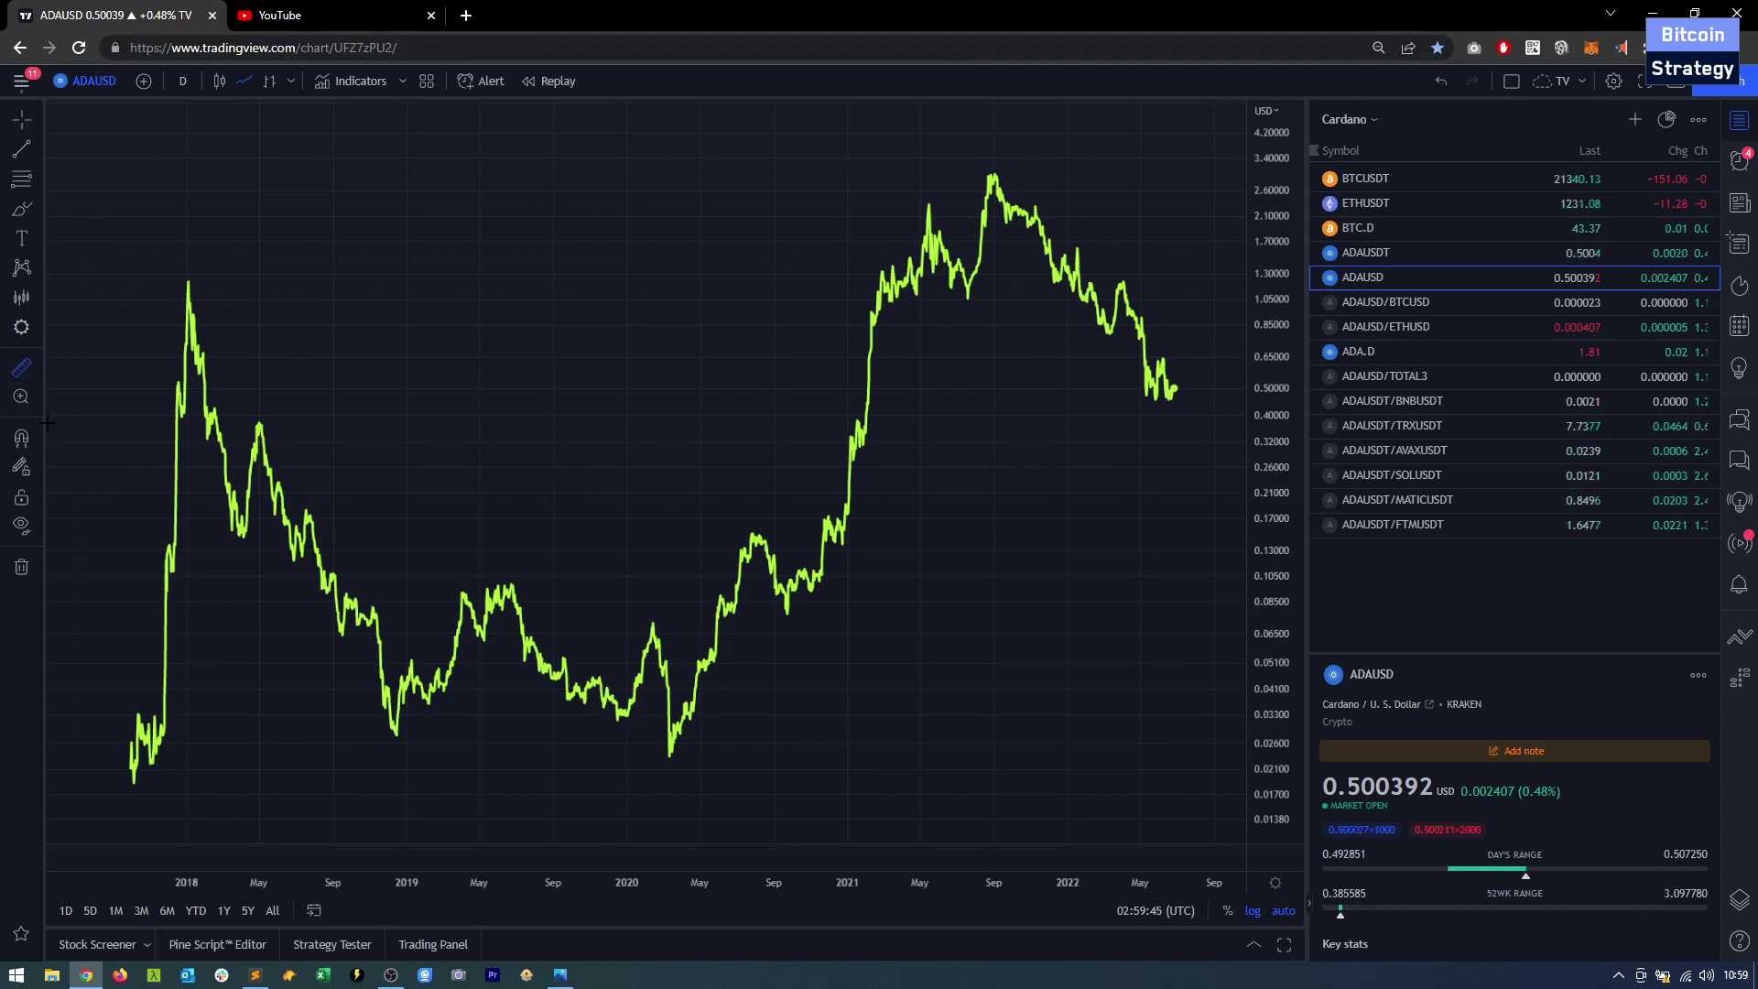
# - Measure the rise from the 2017 low to the January 2018 peak and the drop to December 2018
pyautogui.click(128, 772)
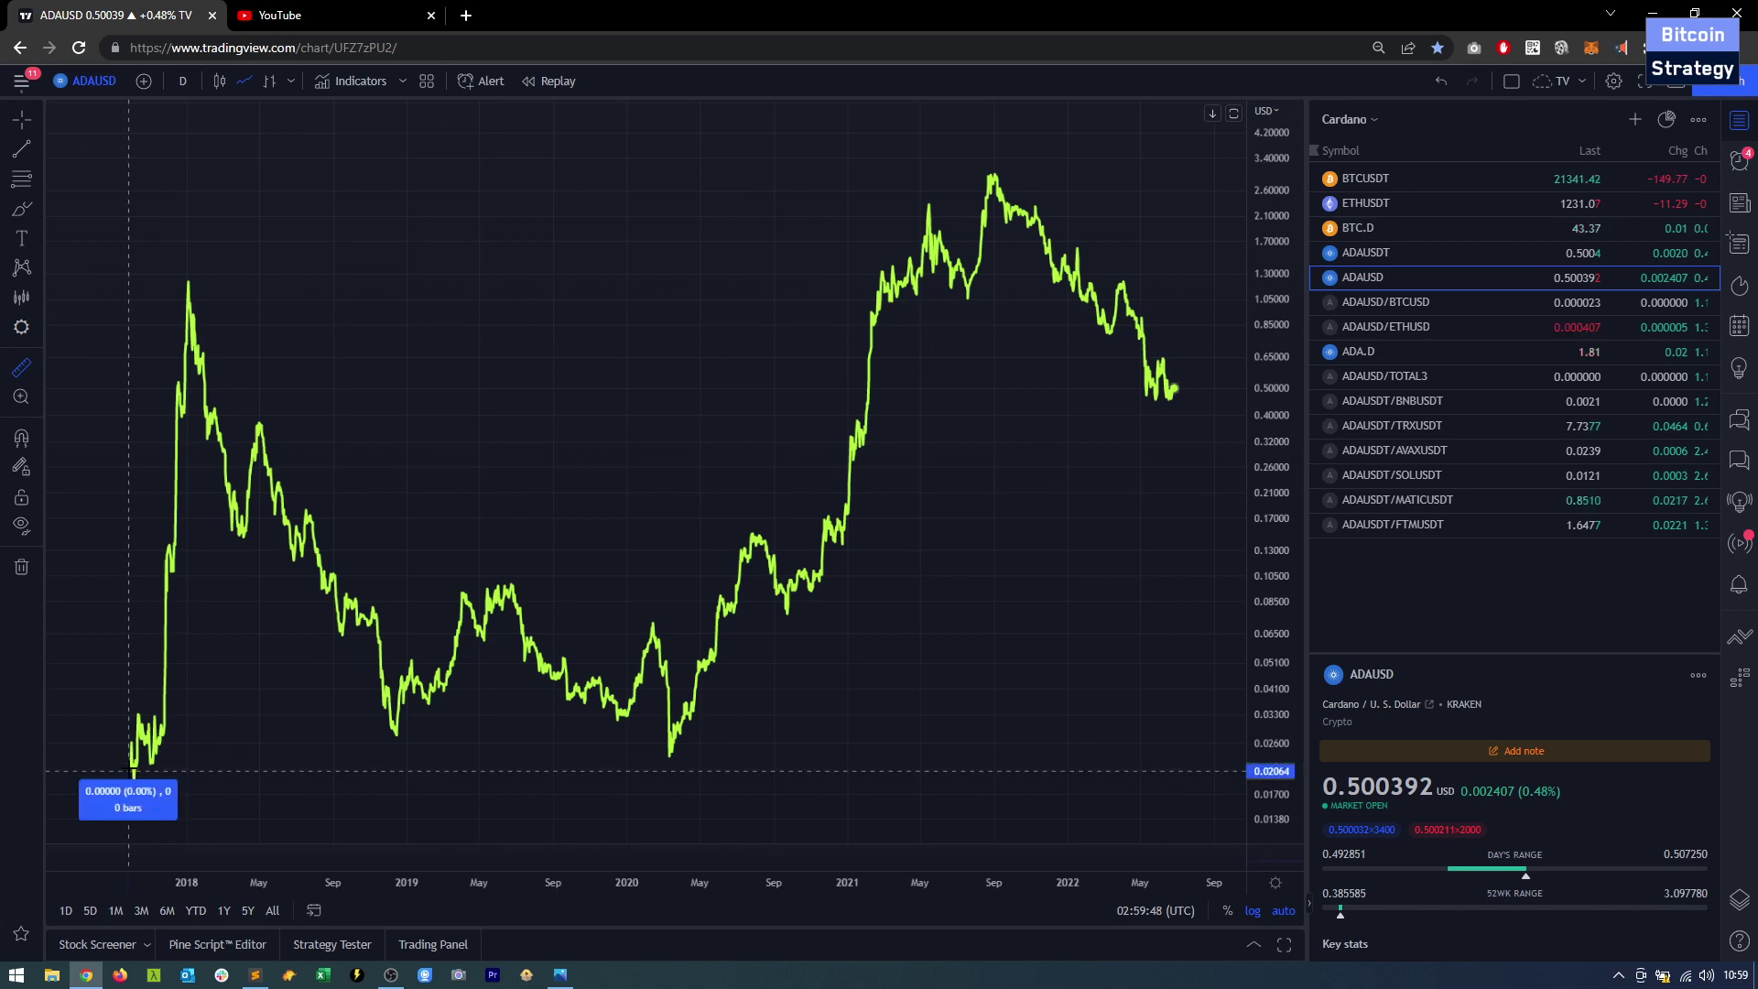
pyautogui.click(188, 279)
pyautogui.click(187, 277)
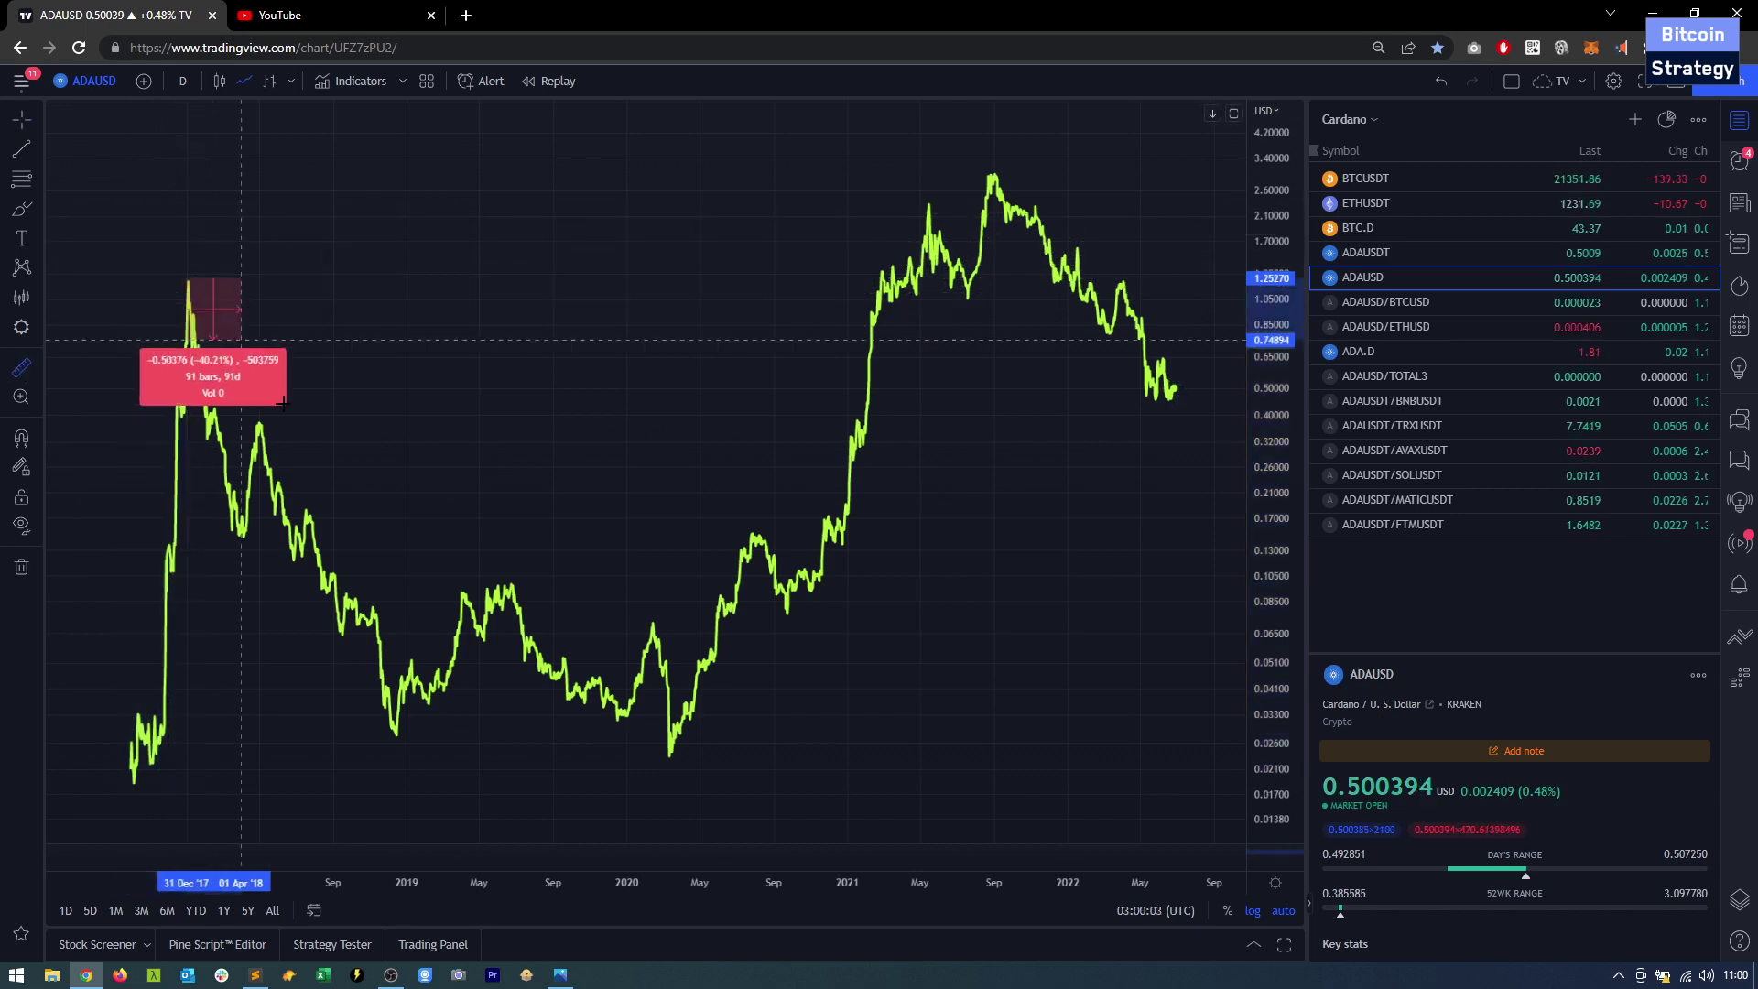
pyautogui.click(397, 734)
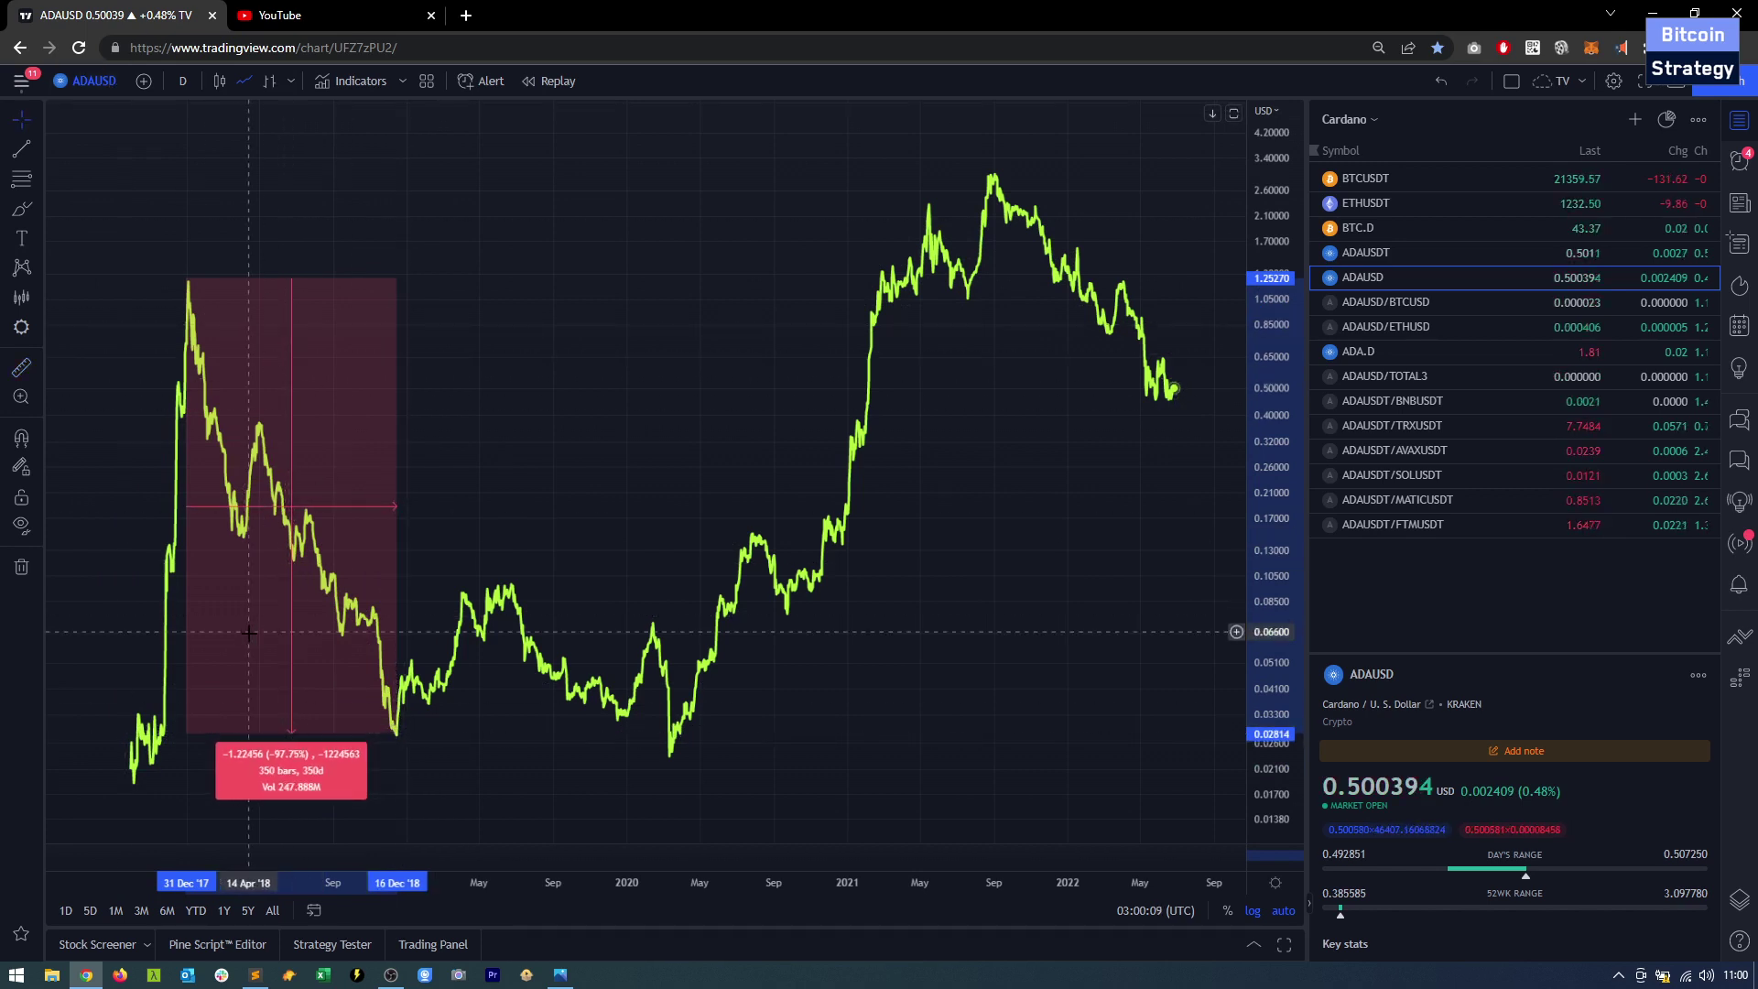
pyautogui.click(223, 657)
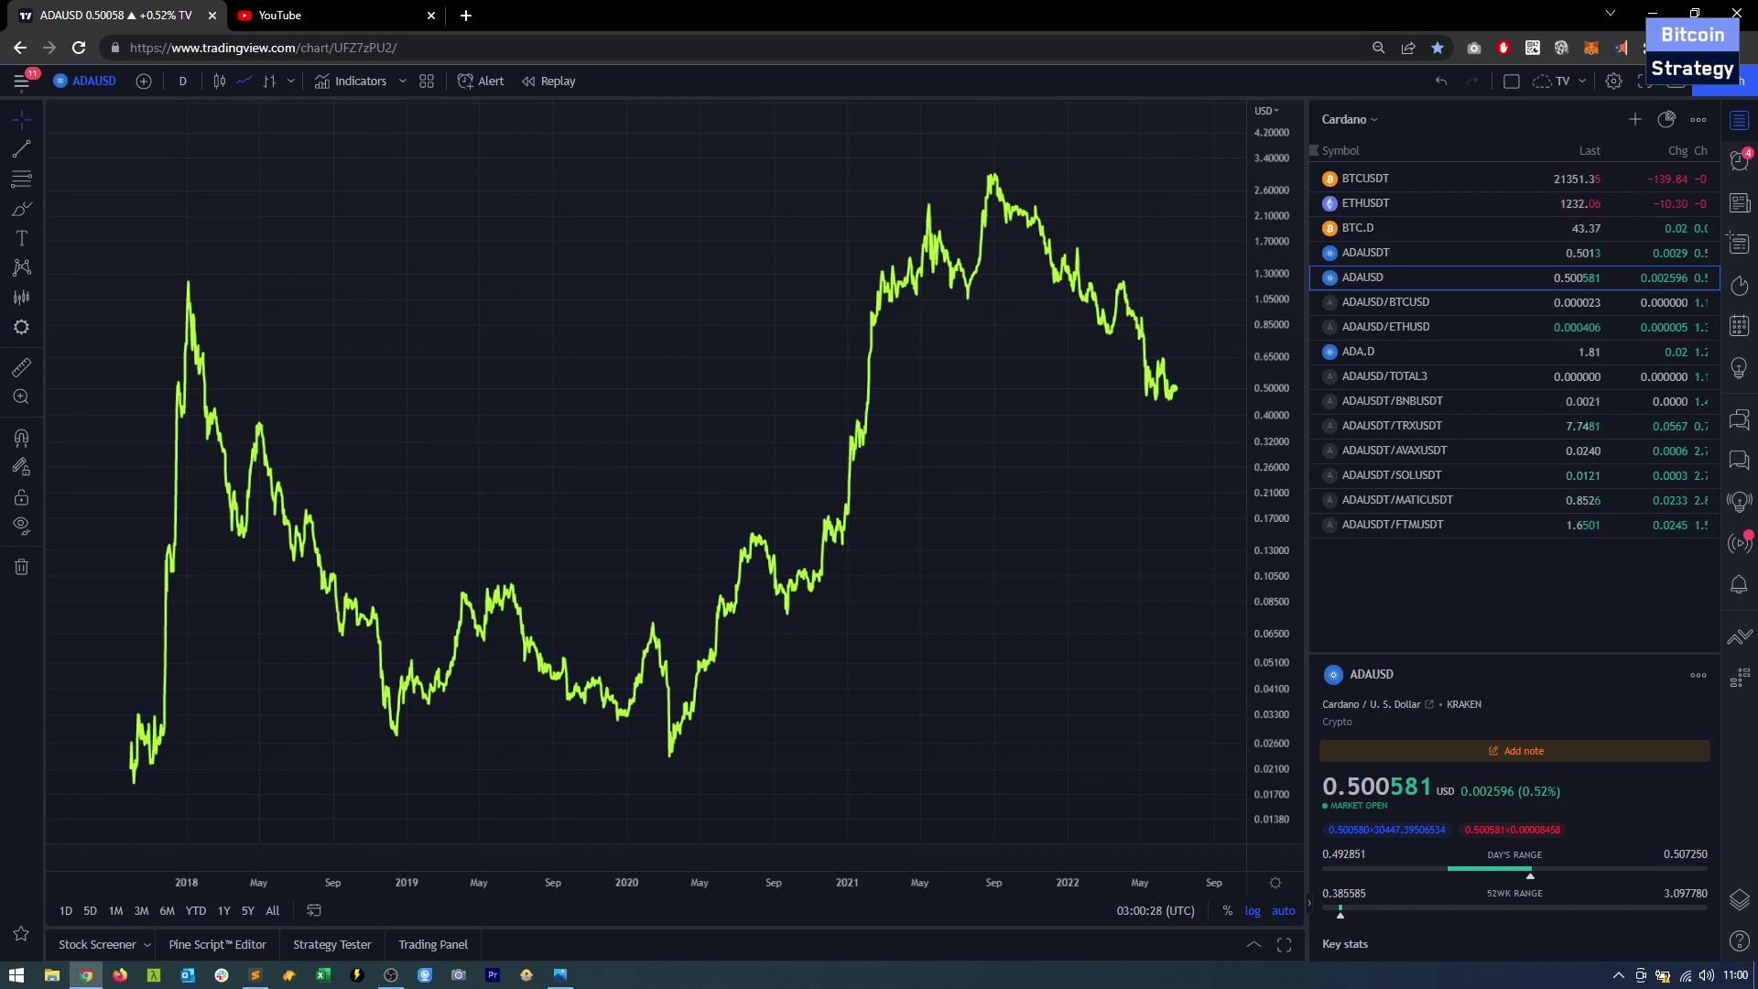
# - Measure the rally from the March 2020 low to the 2021 peak and the decline from August 2021
pyautogui.click(21, 368)
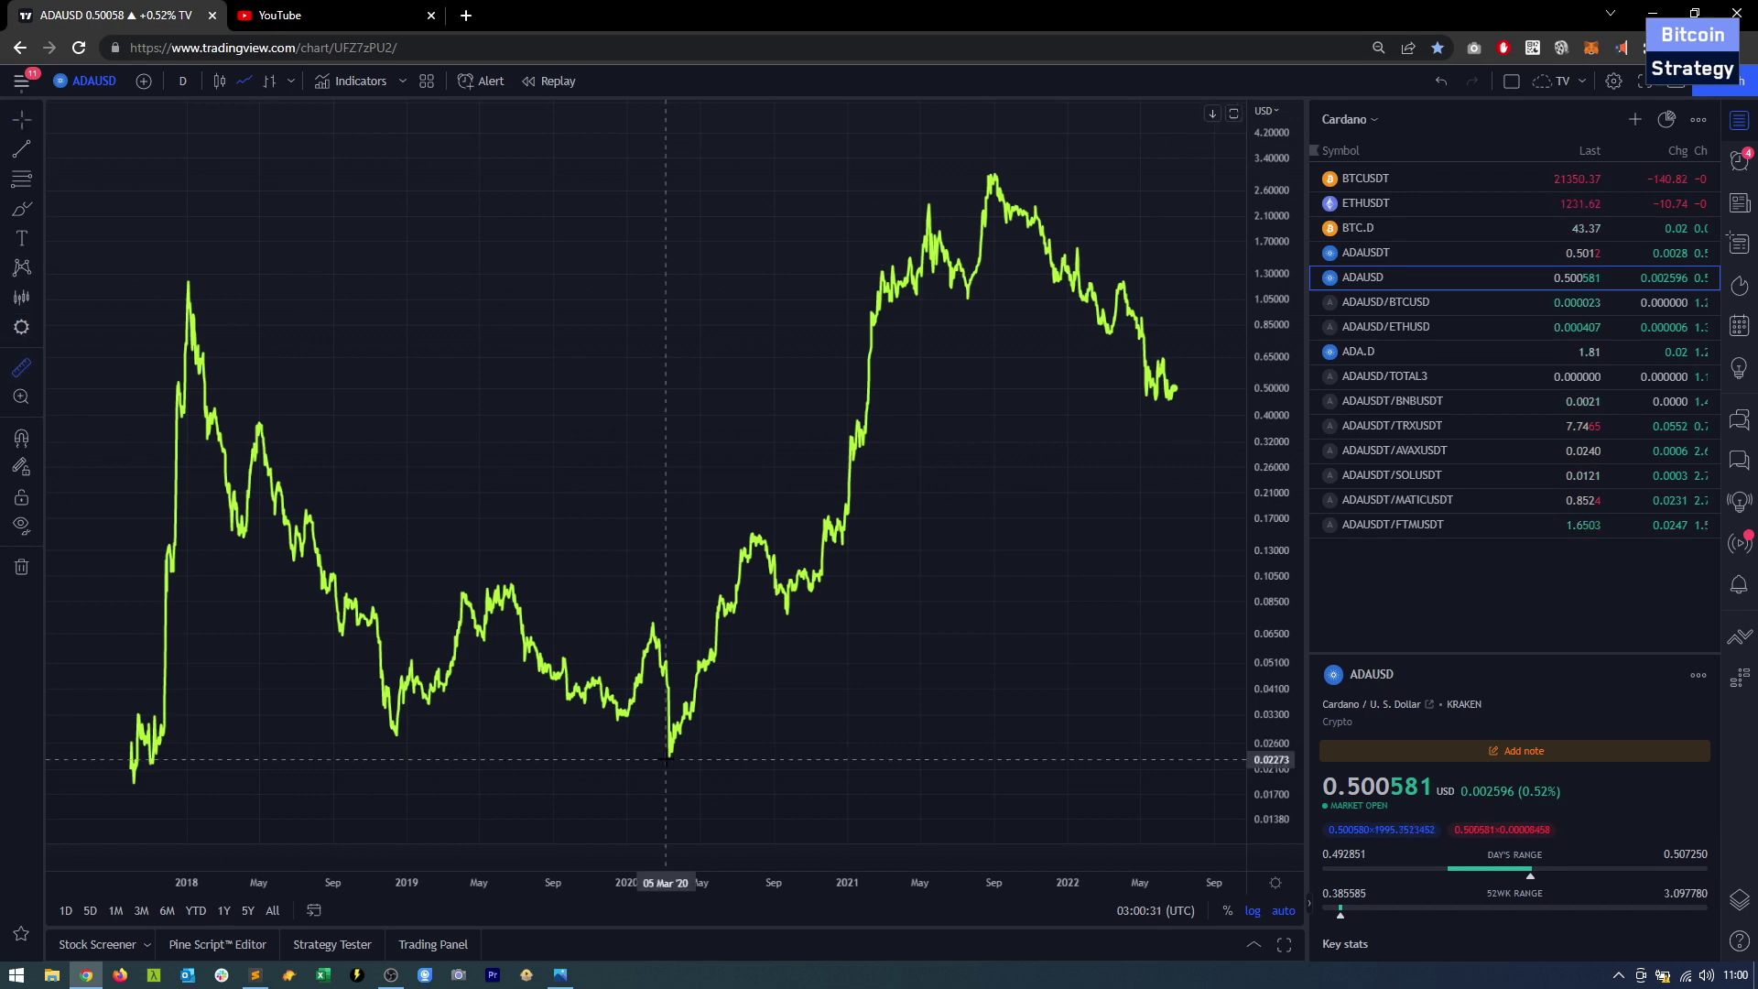
pyautogui.click(666, 758)
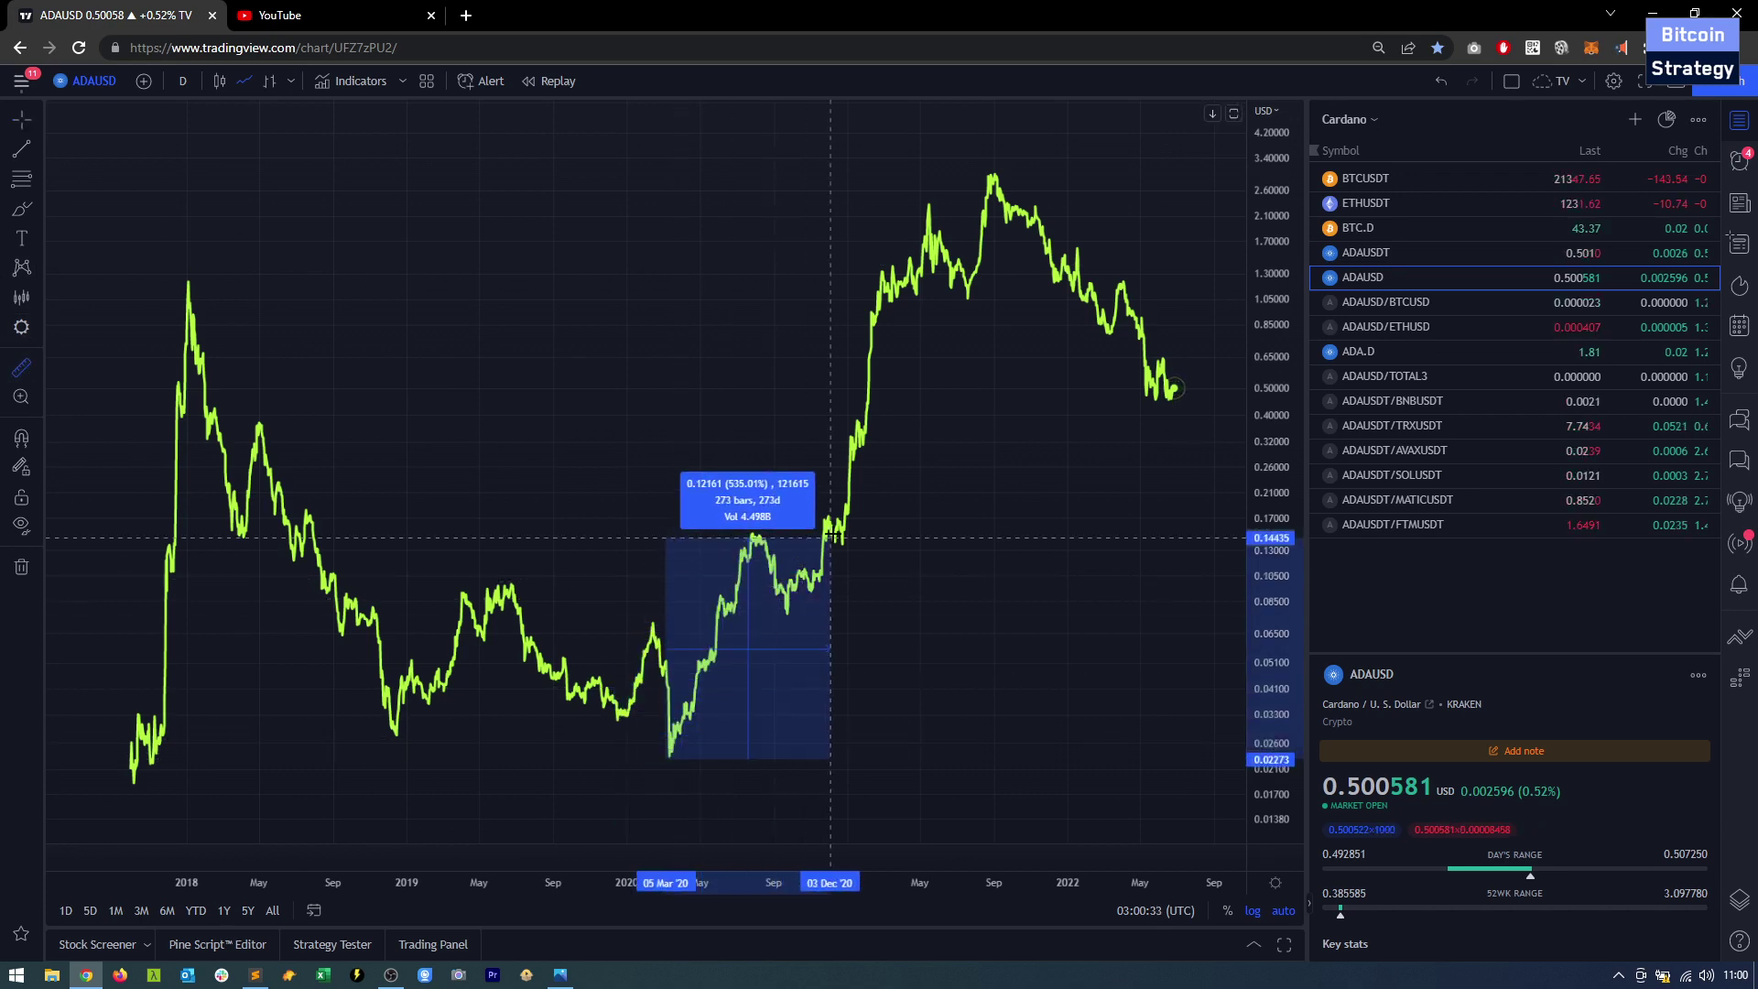
pyautogui.click(989, 175)
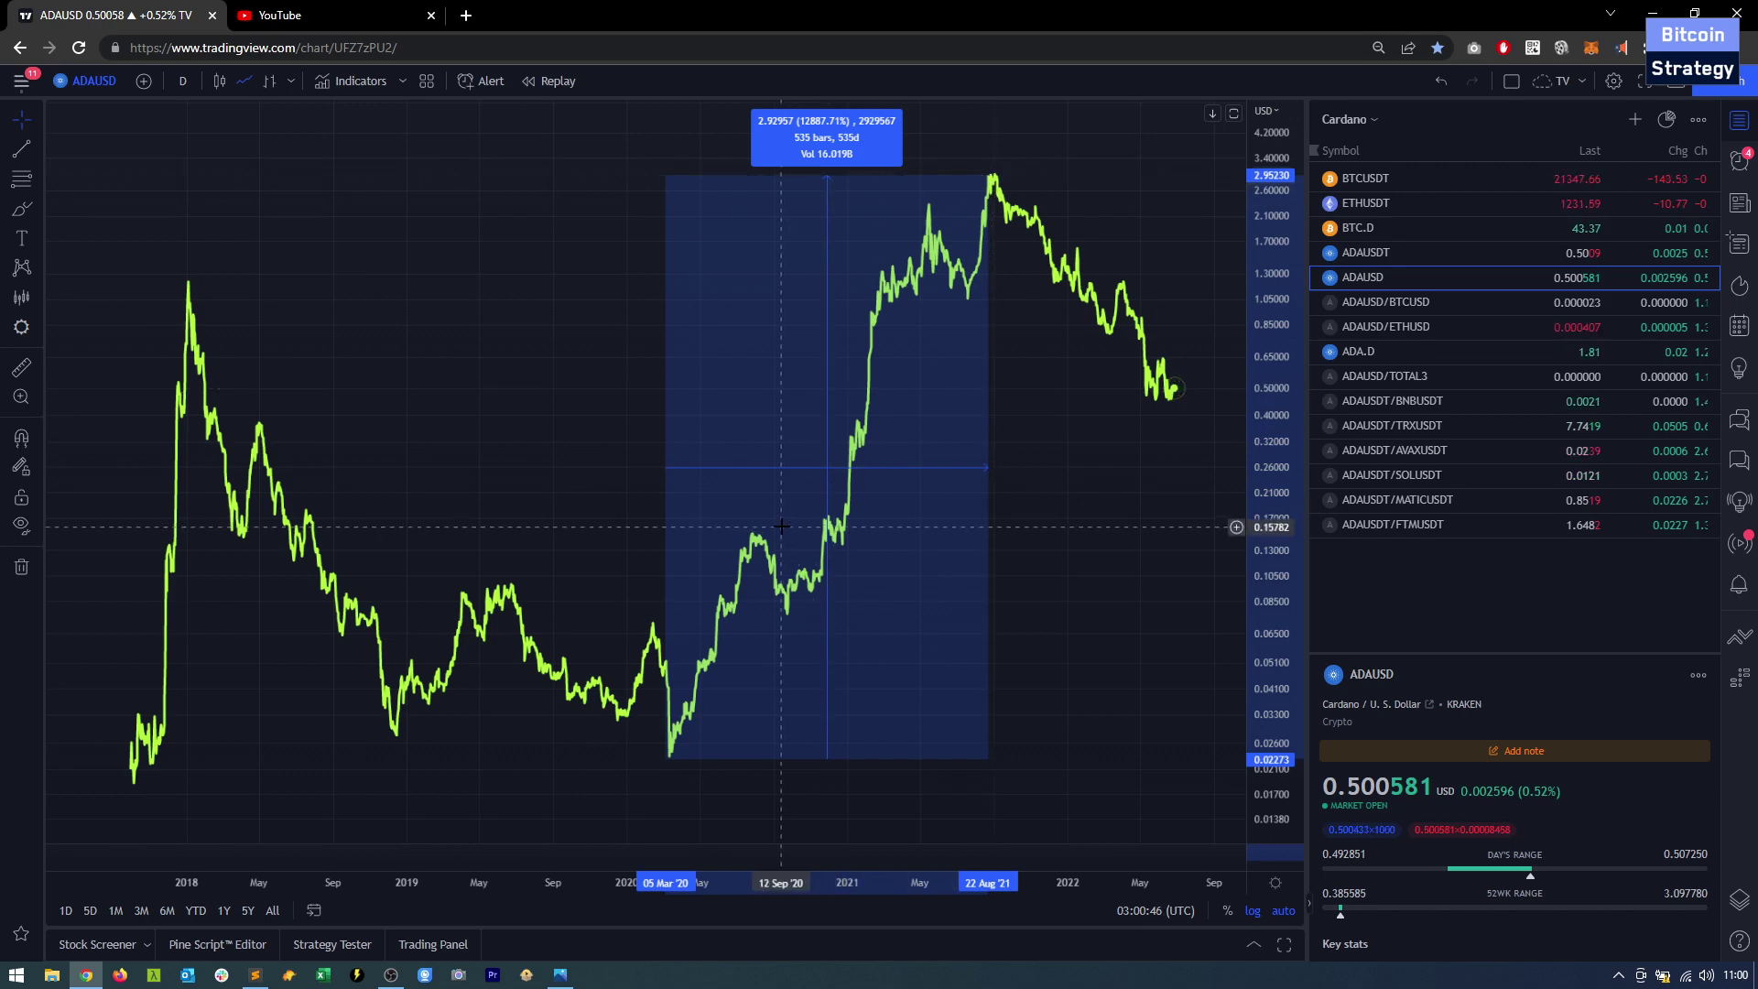
pyautogui.click(824, 463)
pyautogui.click(20, 368)
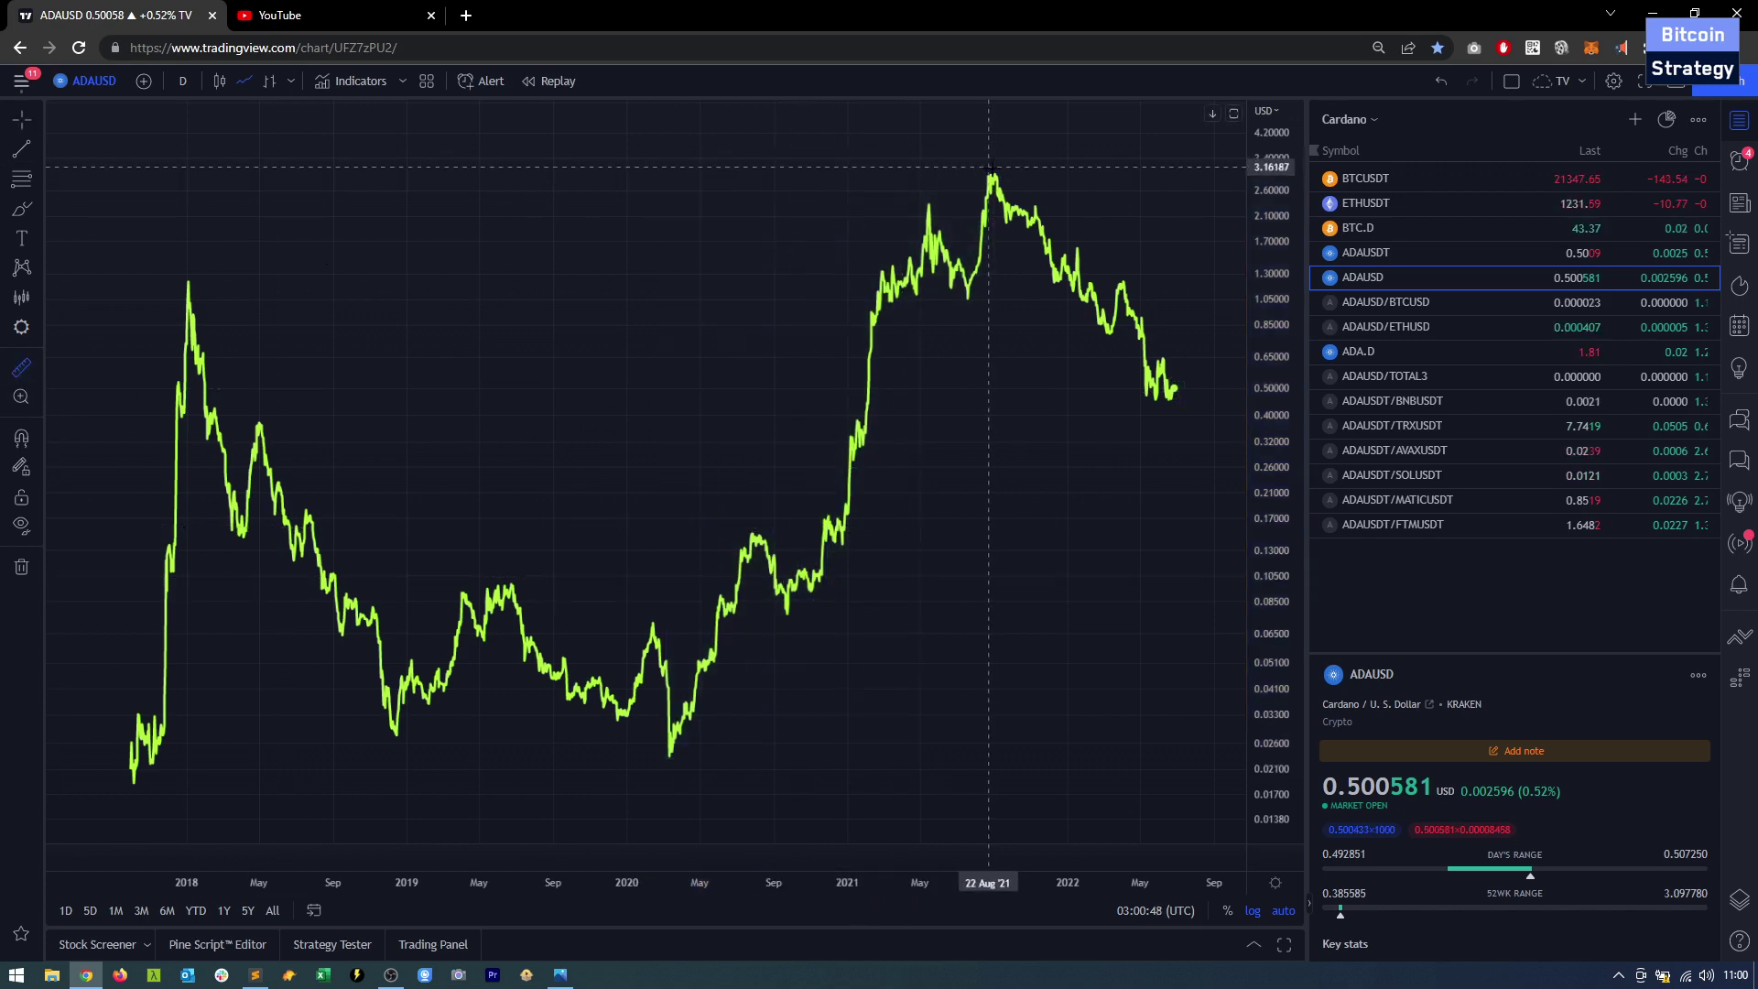
pyautogui.click(993, 172)
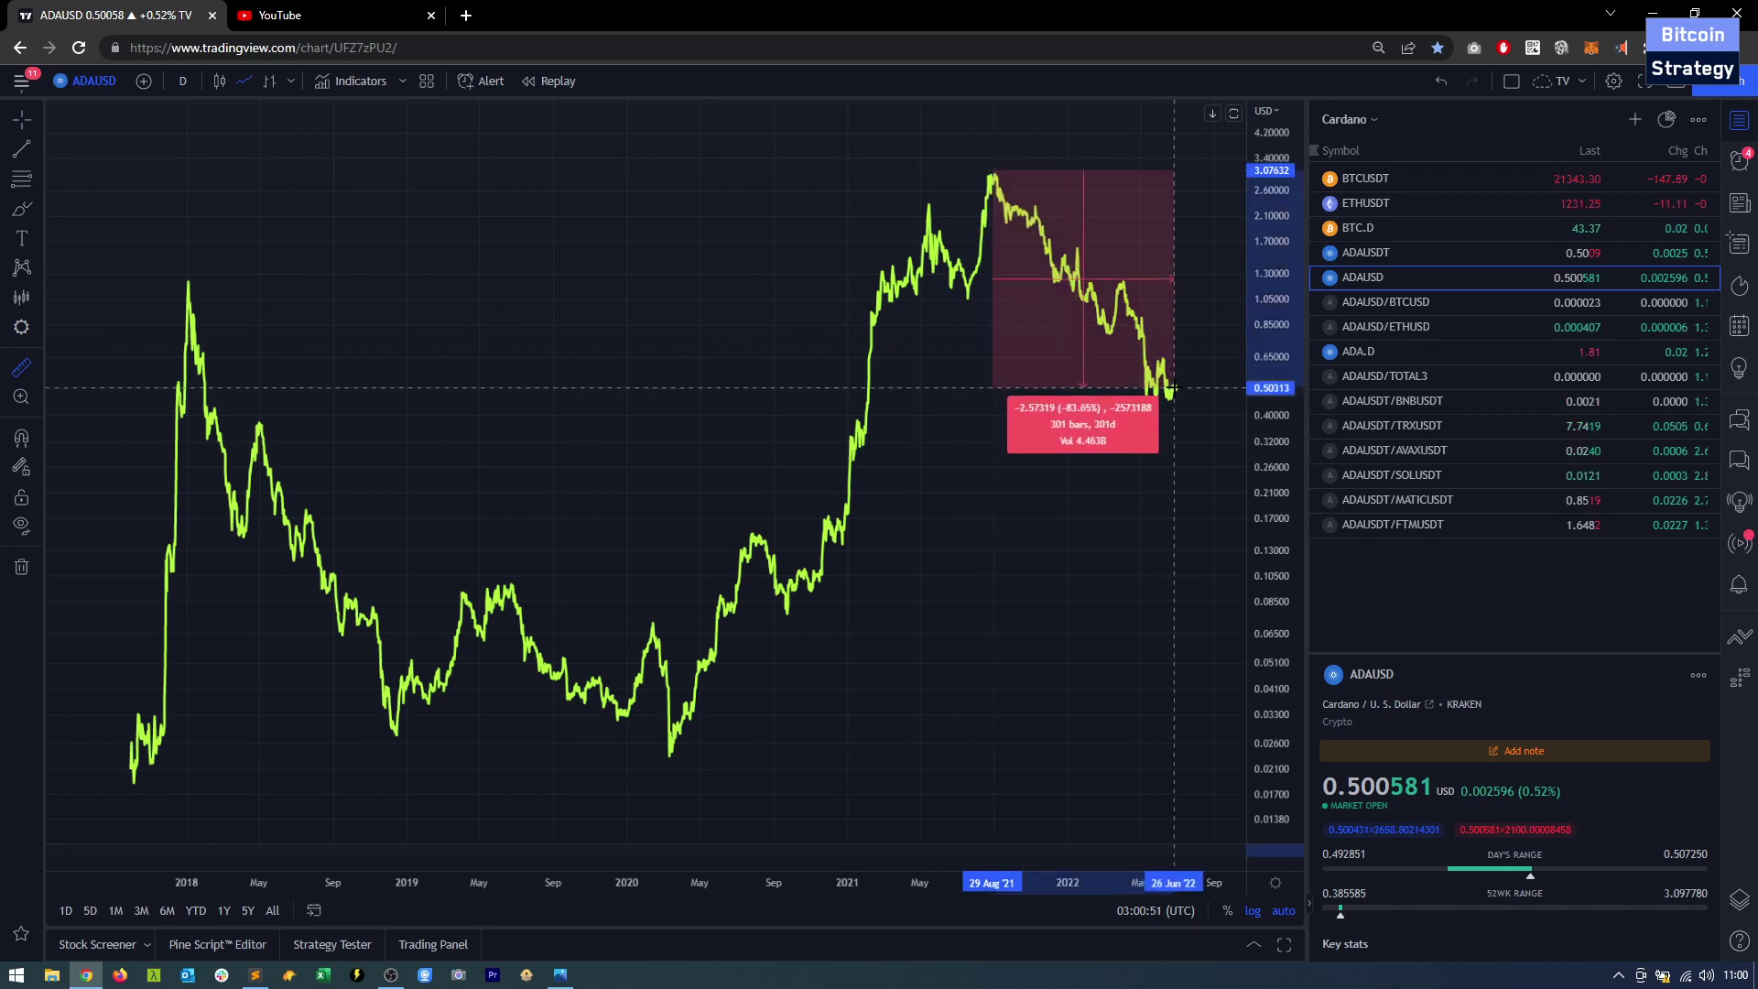
pyautogui.press('Escape')
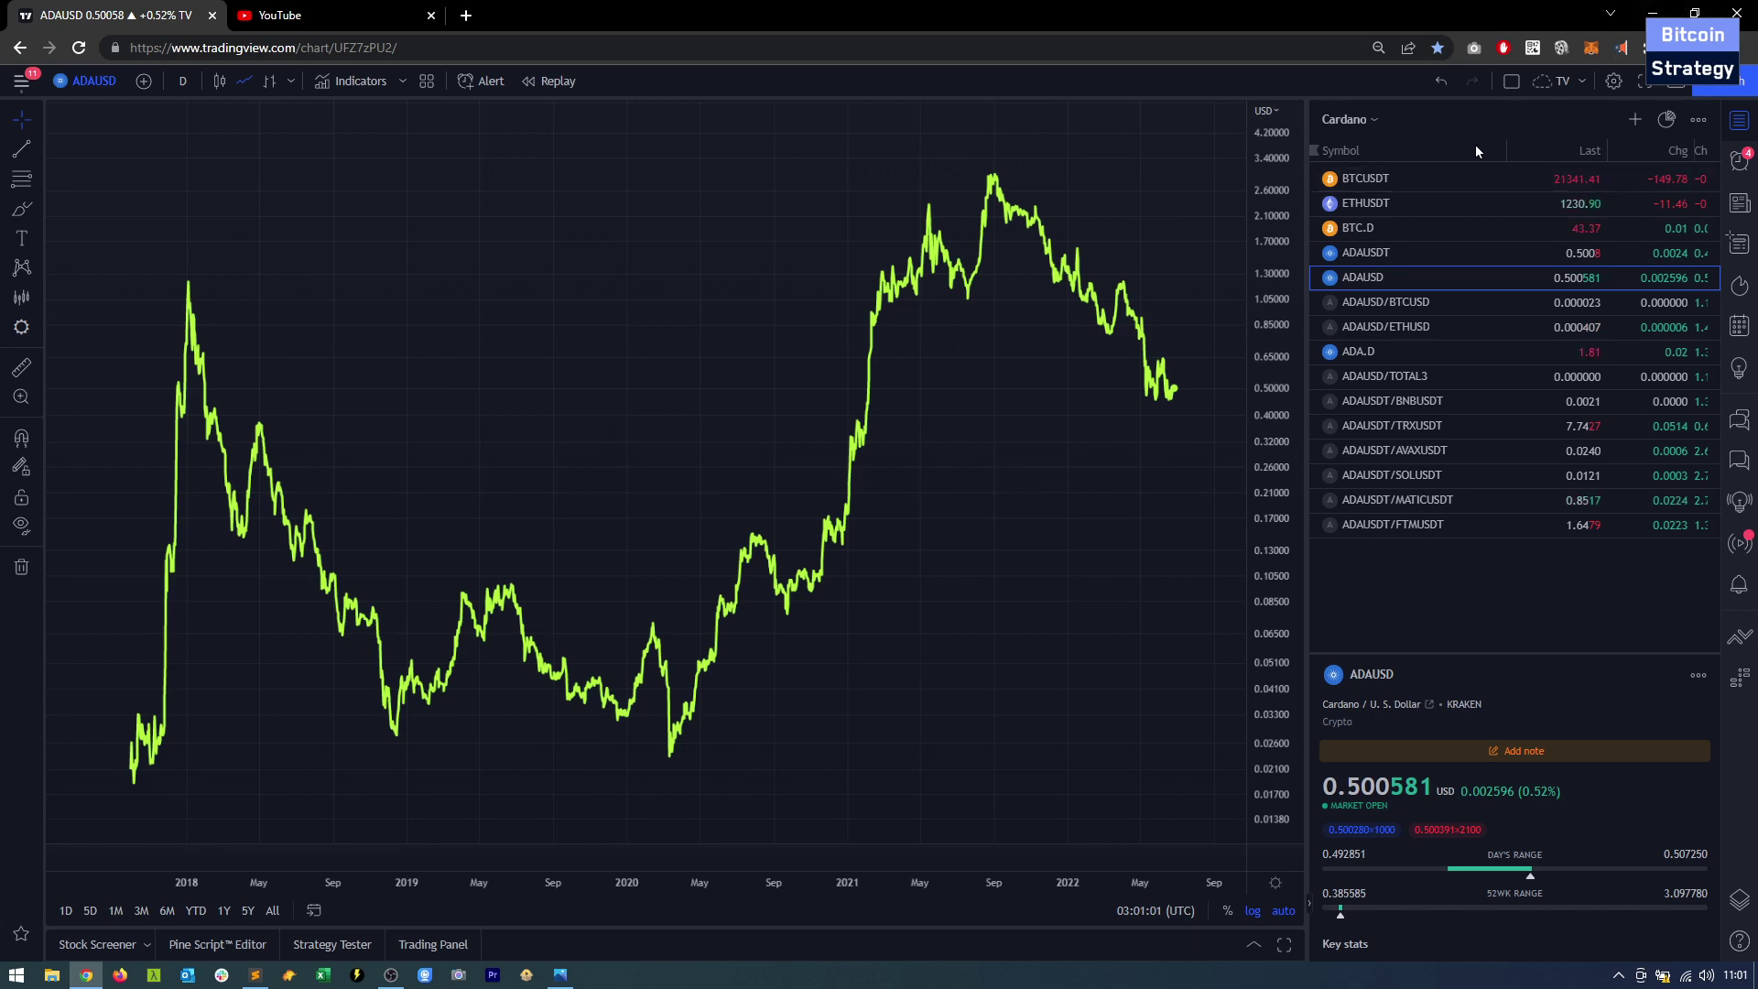
# - Show the ADAUSD/BTCUSD ratio chart and measure its range from 2018 to now
pyautogui.click(1385, 303)
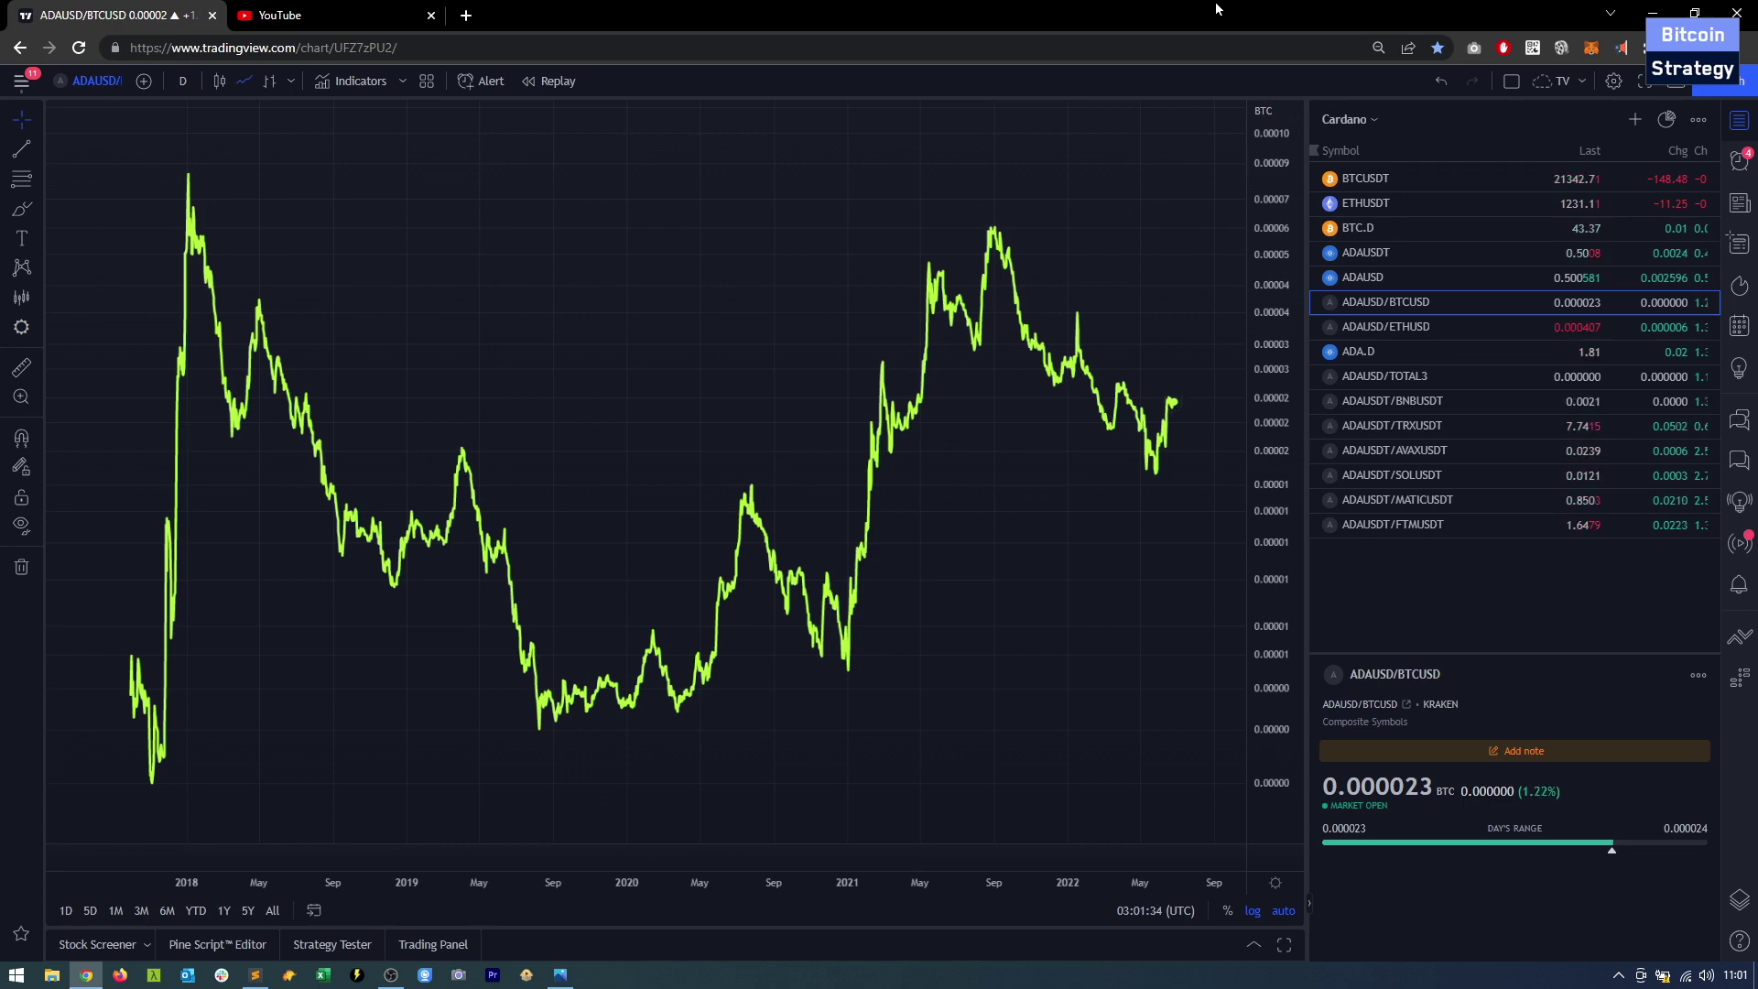
pyautogui.click(21, 367)
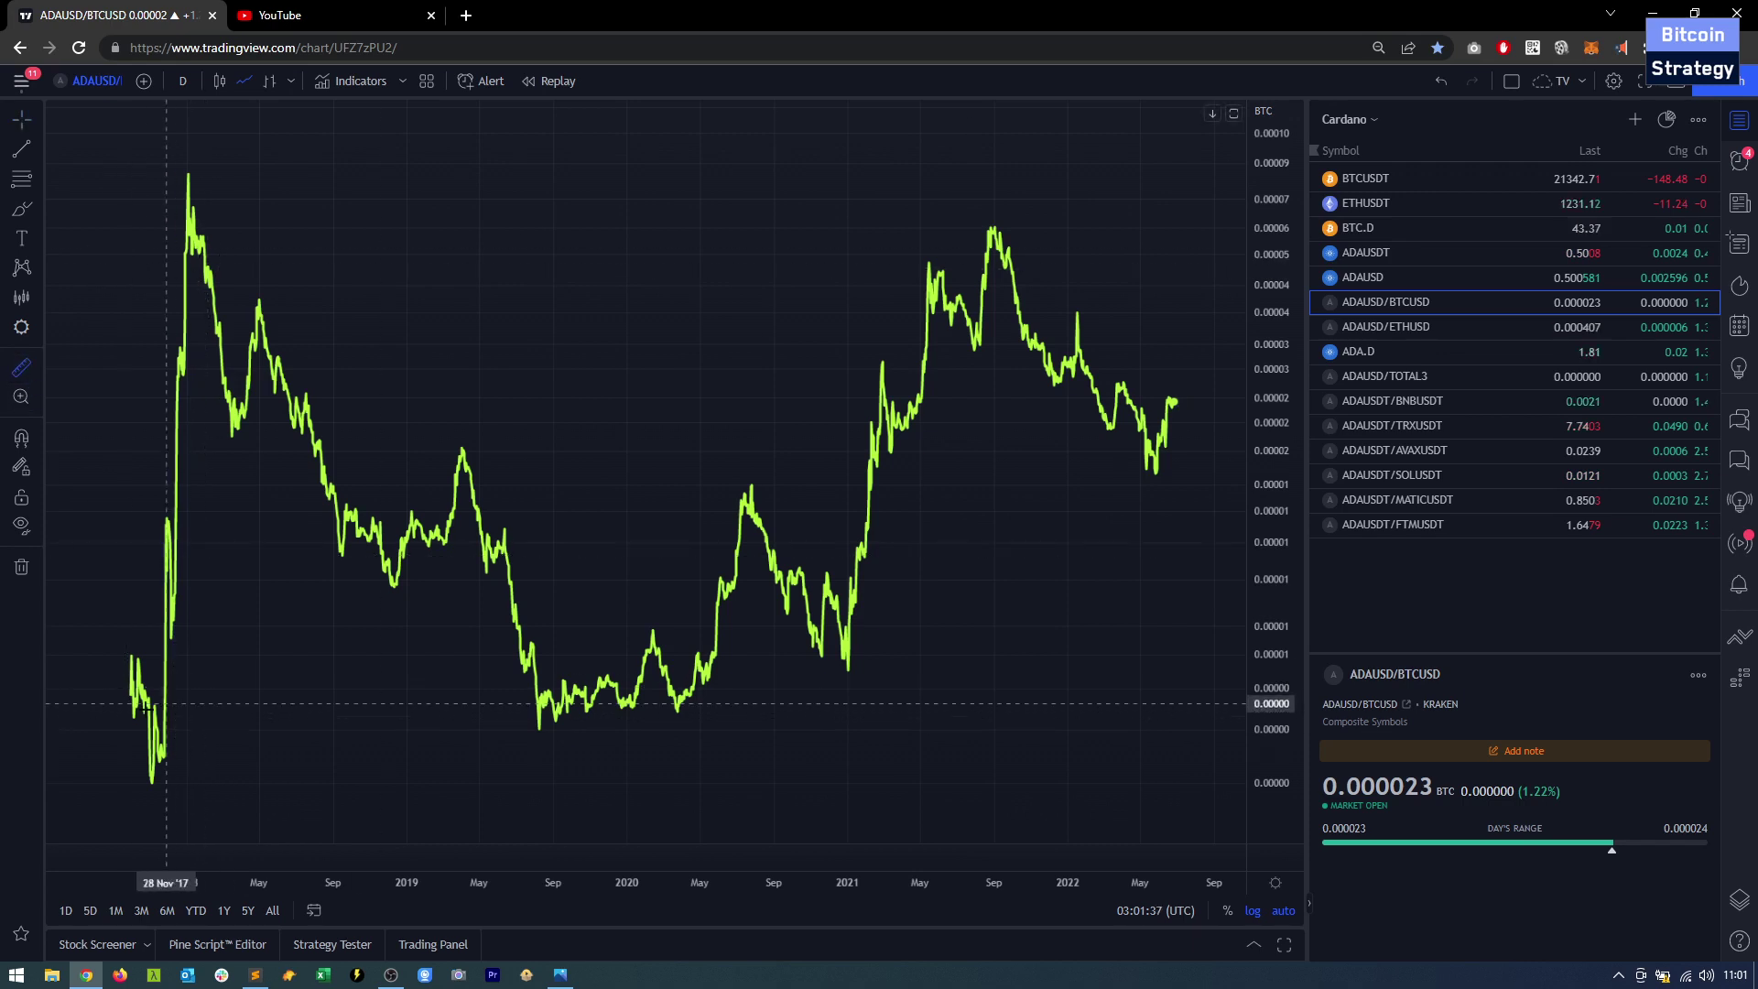
pyautogui.moveTo(128, 691); pyautogui.dragTo(1173, 398)
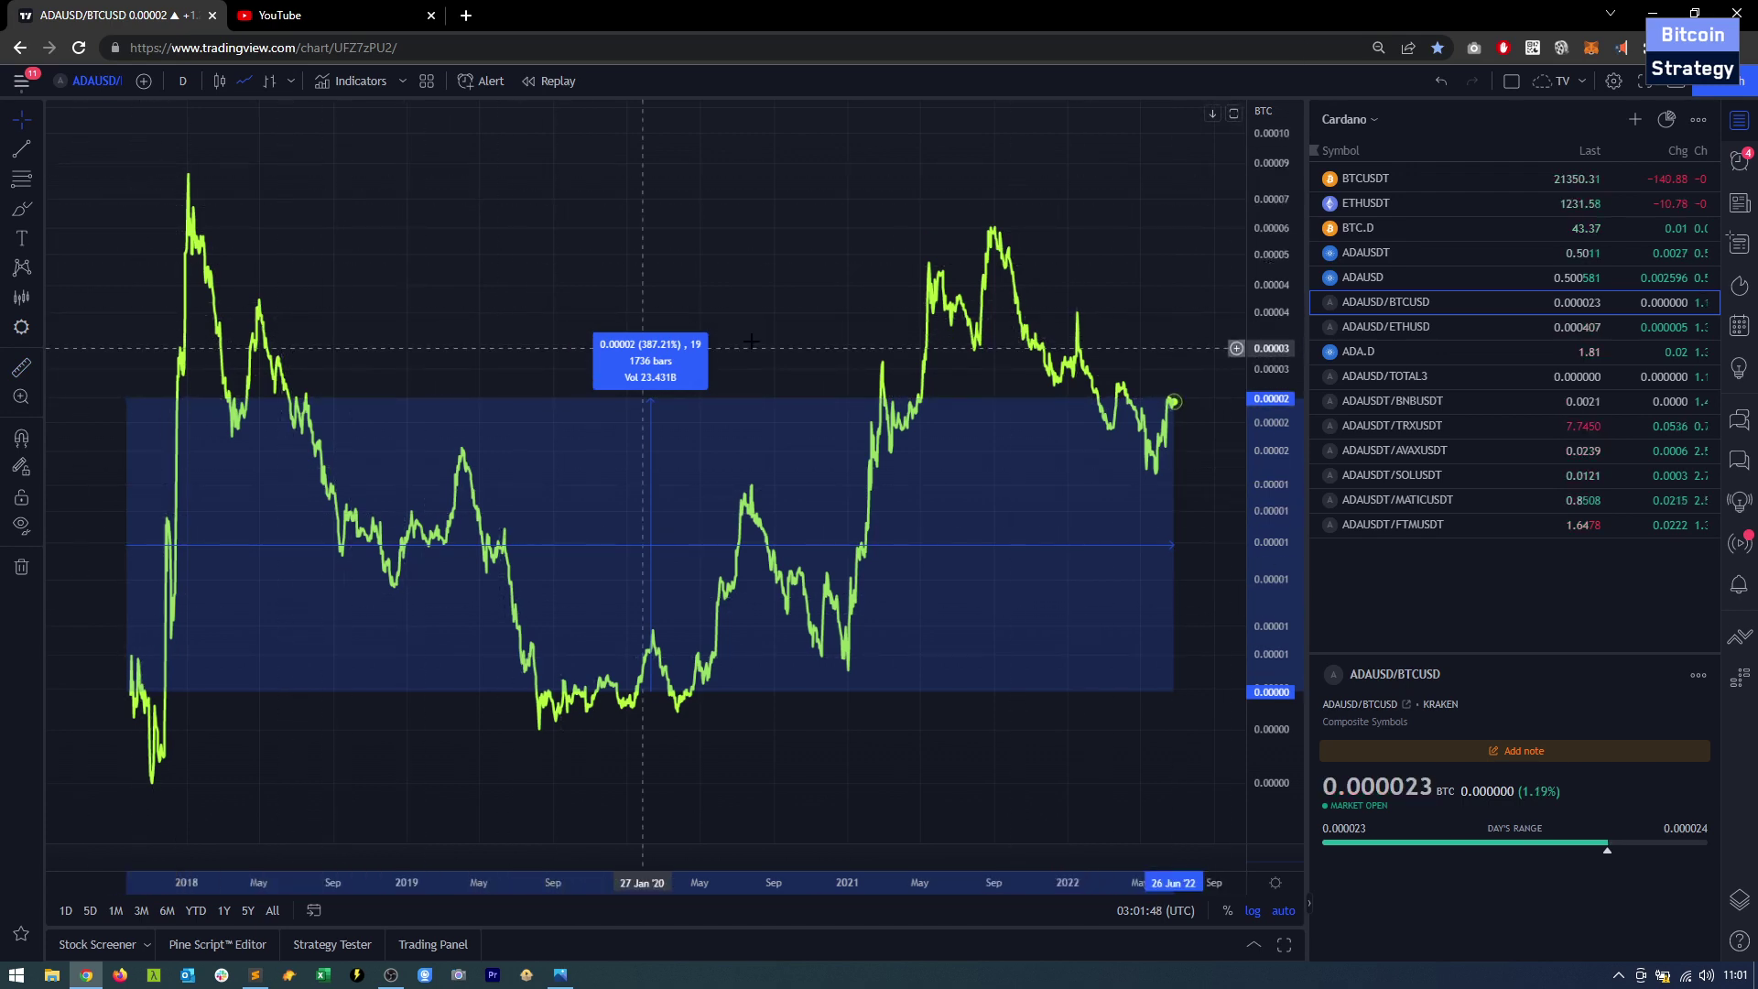
pyautogui.click(541, 477)
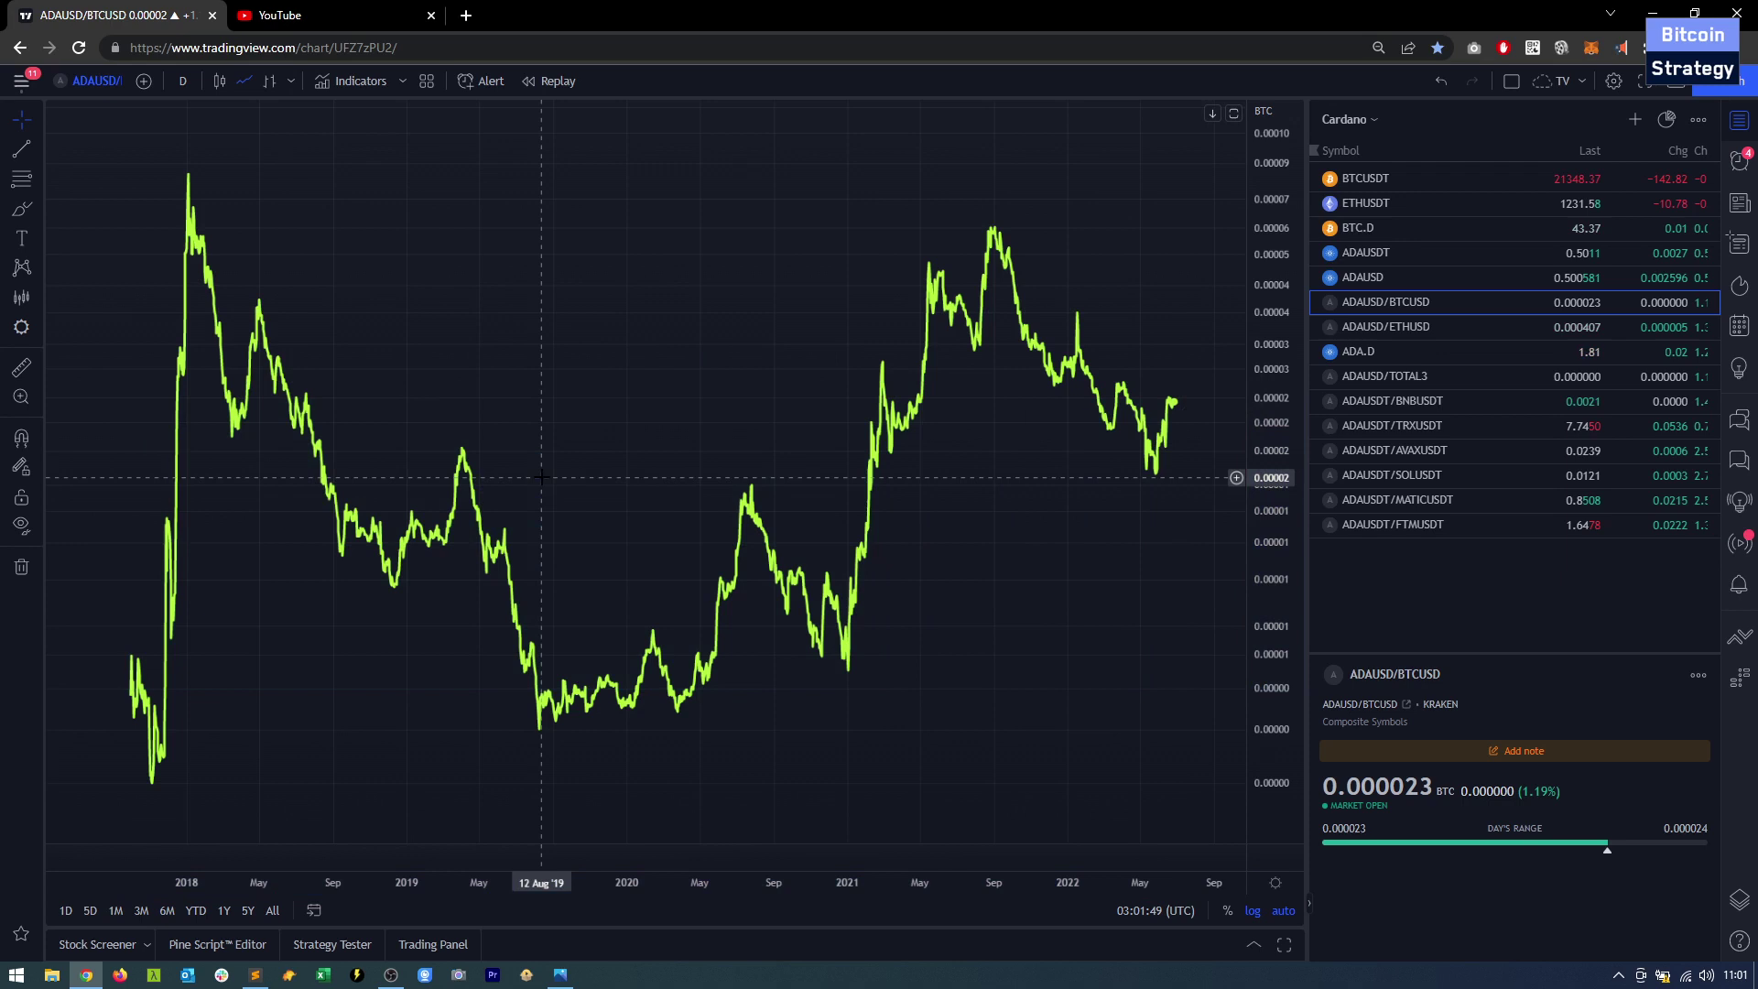
# - Measure the ratio's rise to the 2018 peak, then switch to the ADAUSDT chart
pyautogui.click(21, 367)
pyautogui.click(130, 693)
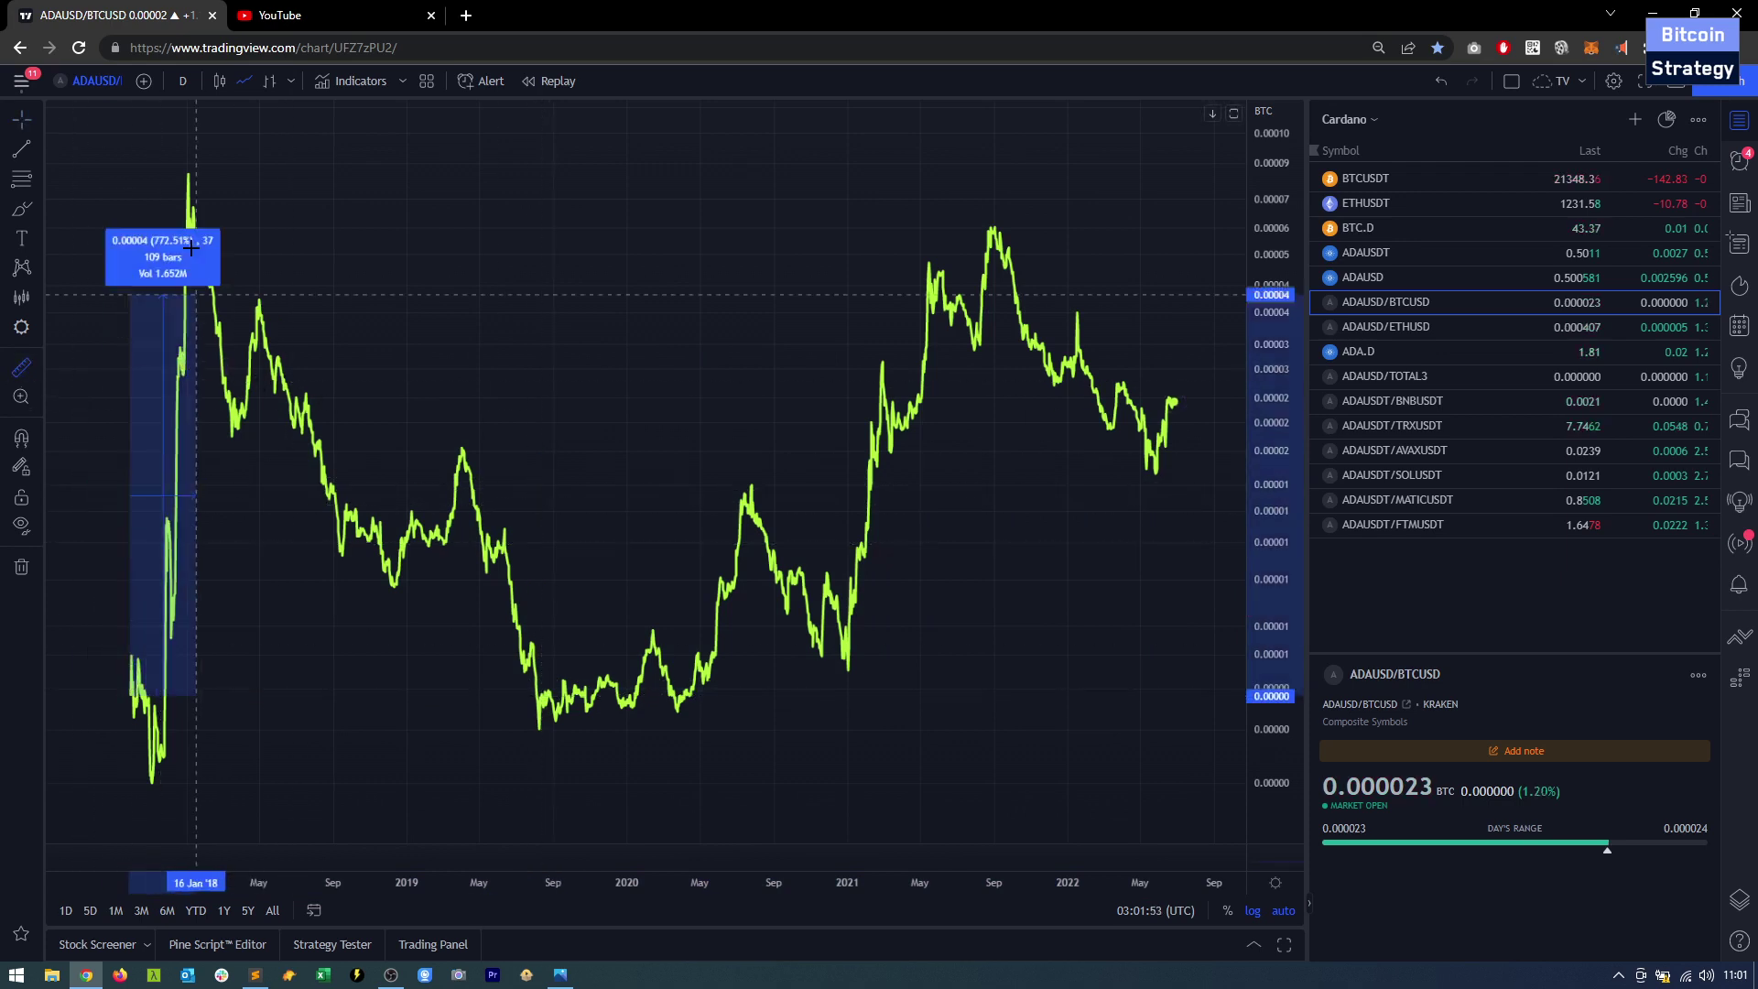
pyautogui.click(188, 151)
pyautogui.click(203, 149)
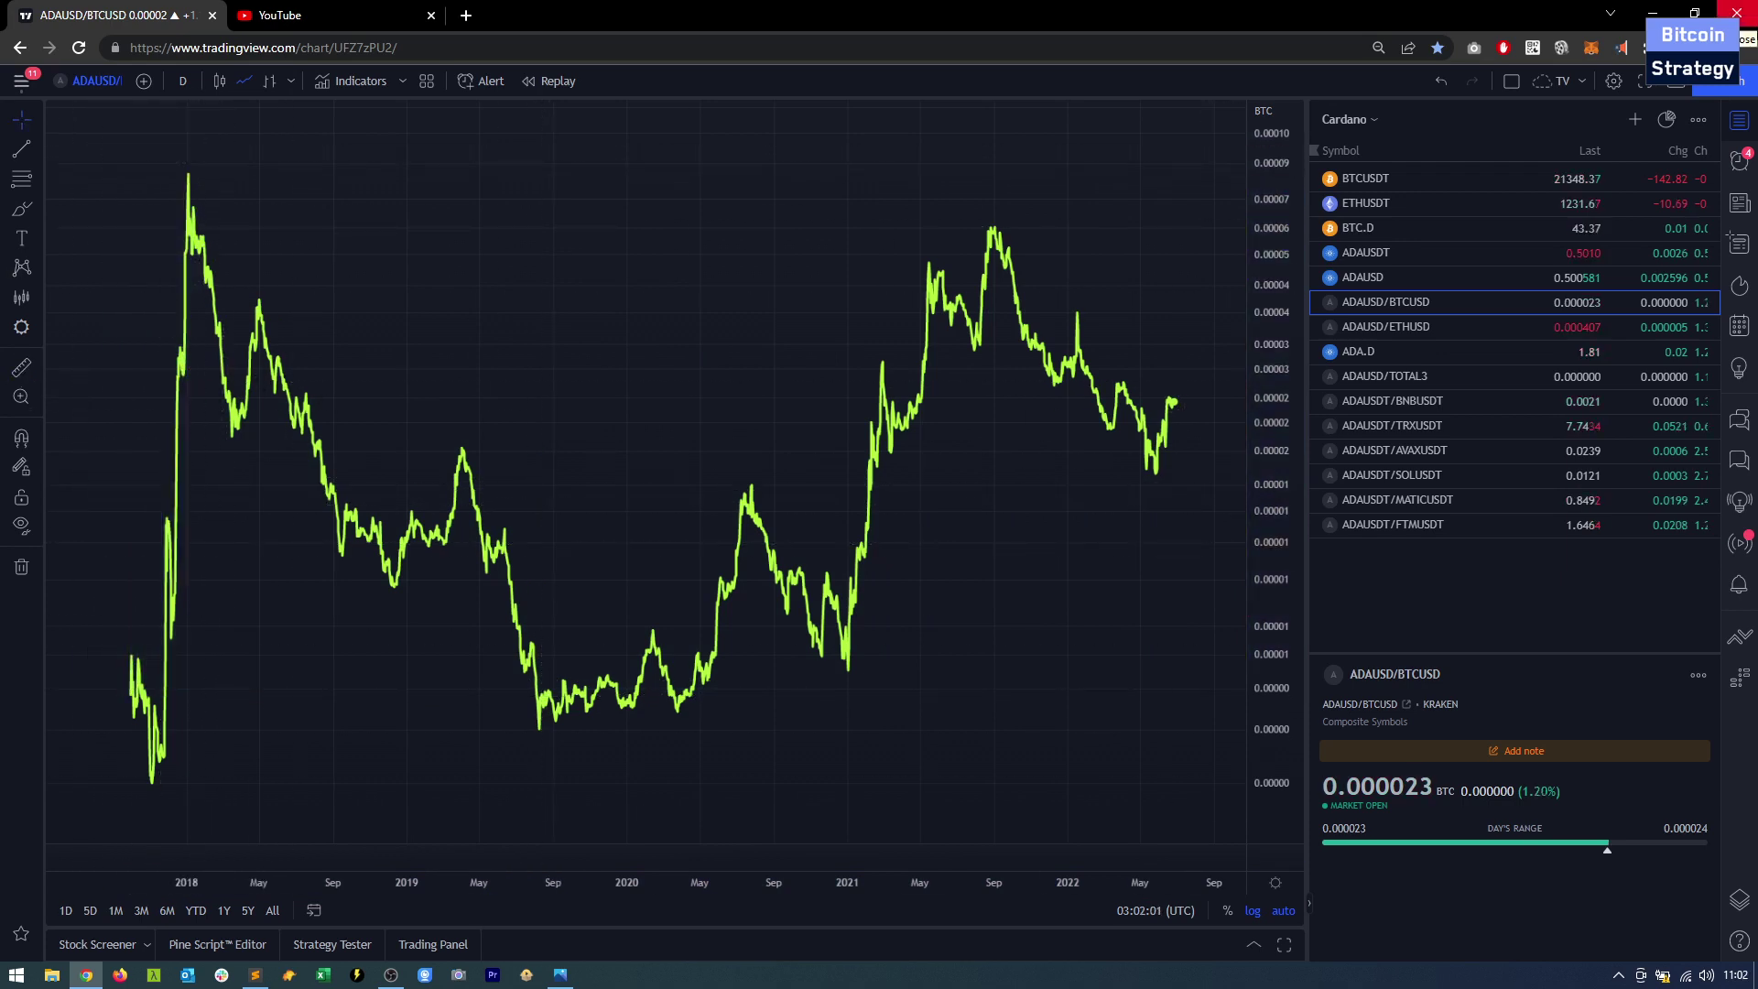
pyautogui.click(1373, 253)
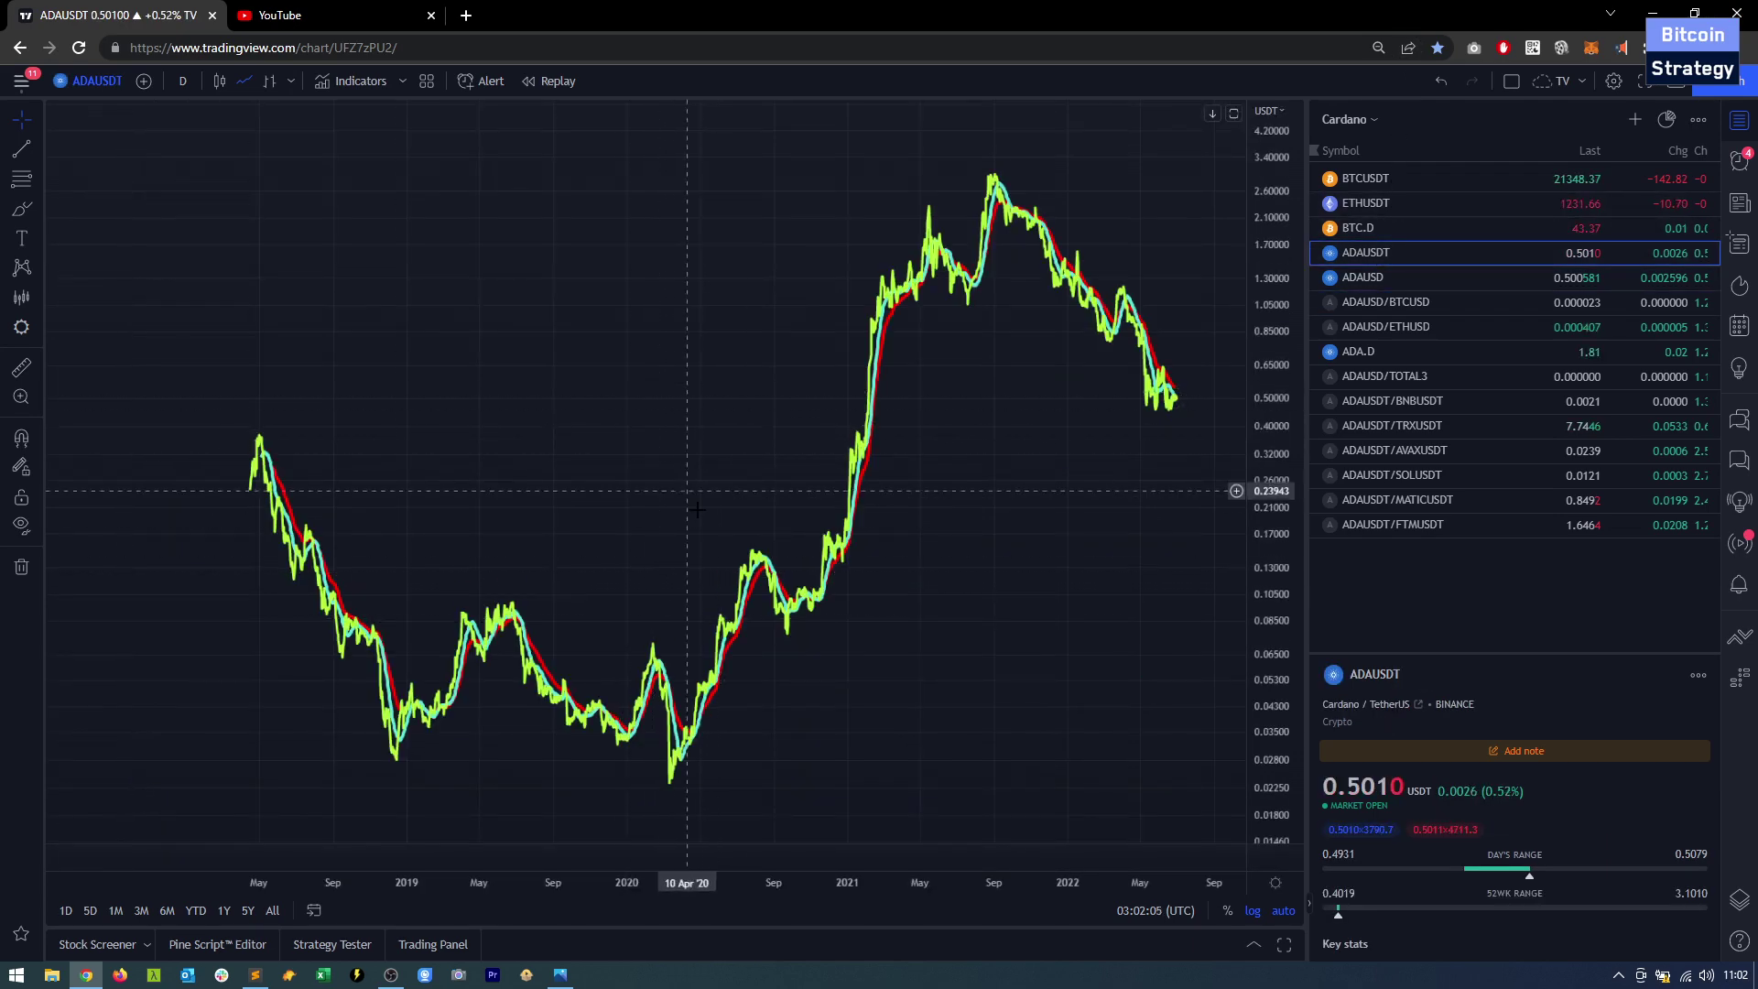
# - Zoom in on ADAUSDT and measure the late July 2021 low to September 2021 peak rally
pyautogui.scroll(5, 742, 550)
pyautogui.scroll(5, 742, 550)
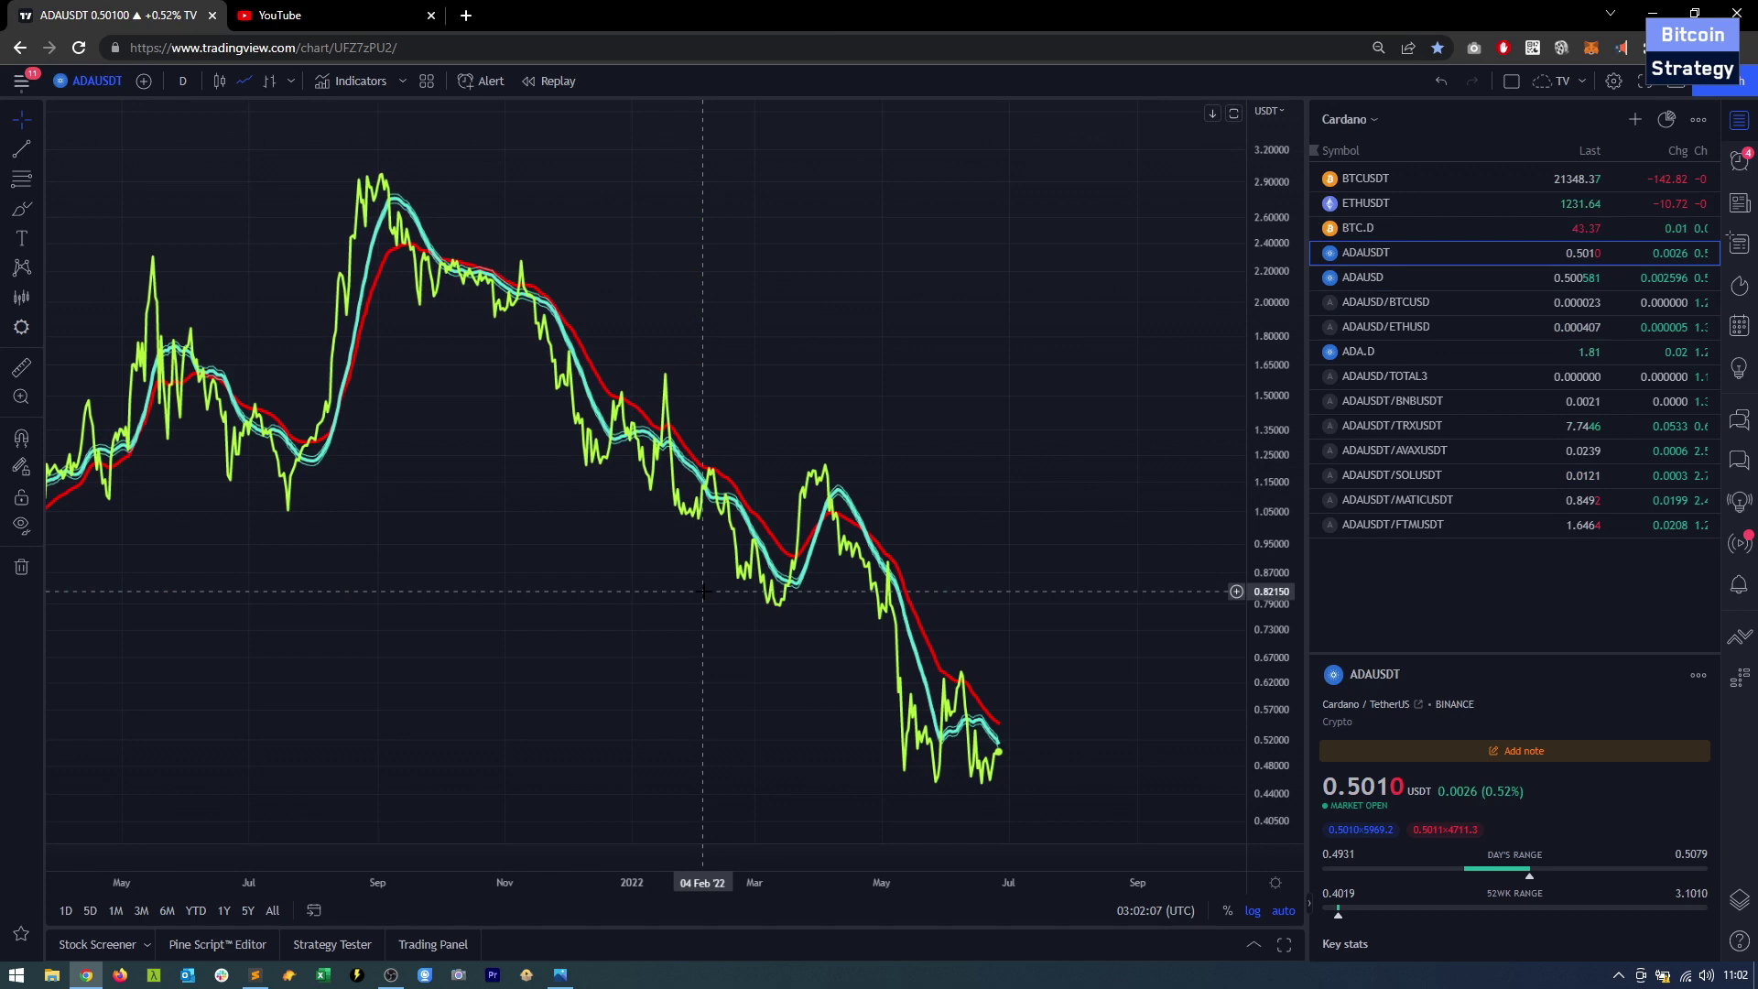
pyautogui.scroll(3, 704, 591)
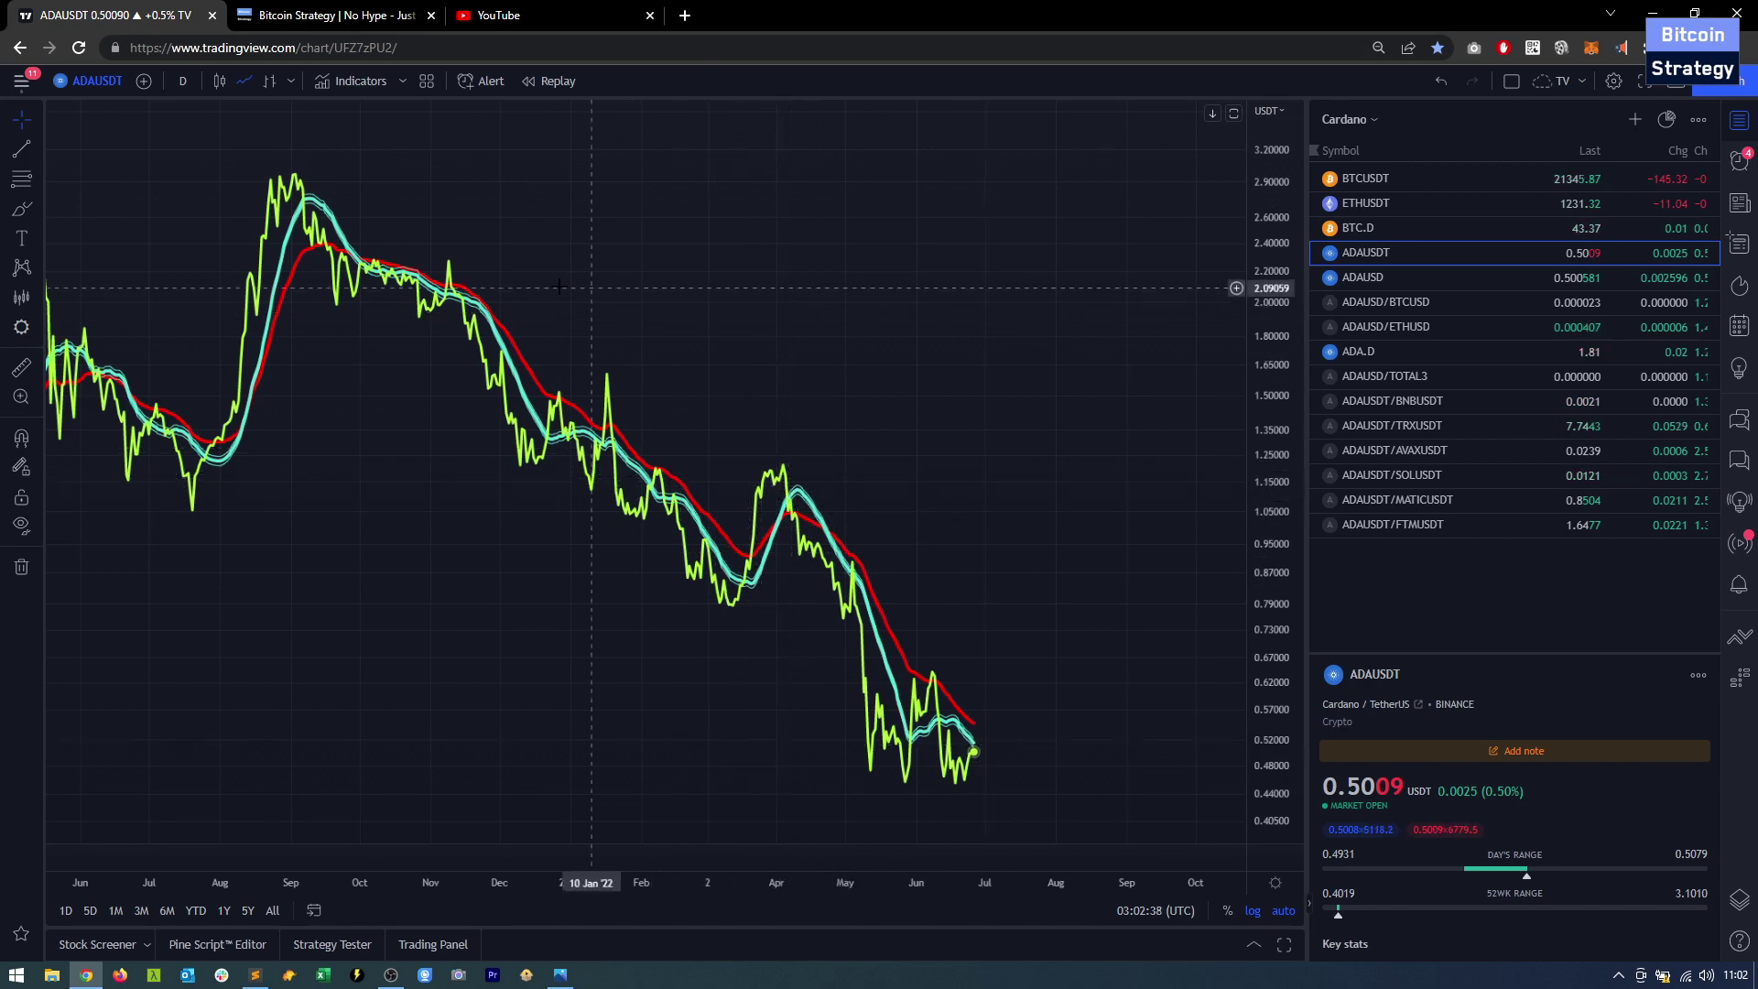
pyautogui.click(22, 367)
pyautogui.click(210, 449)
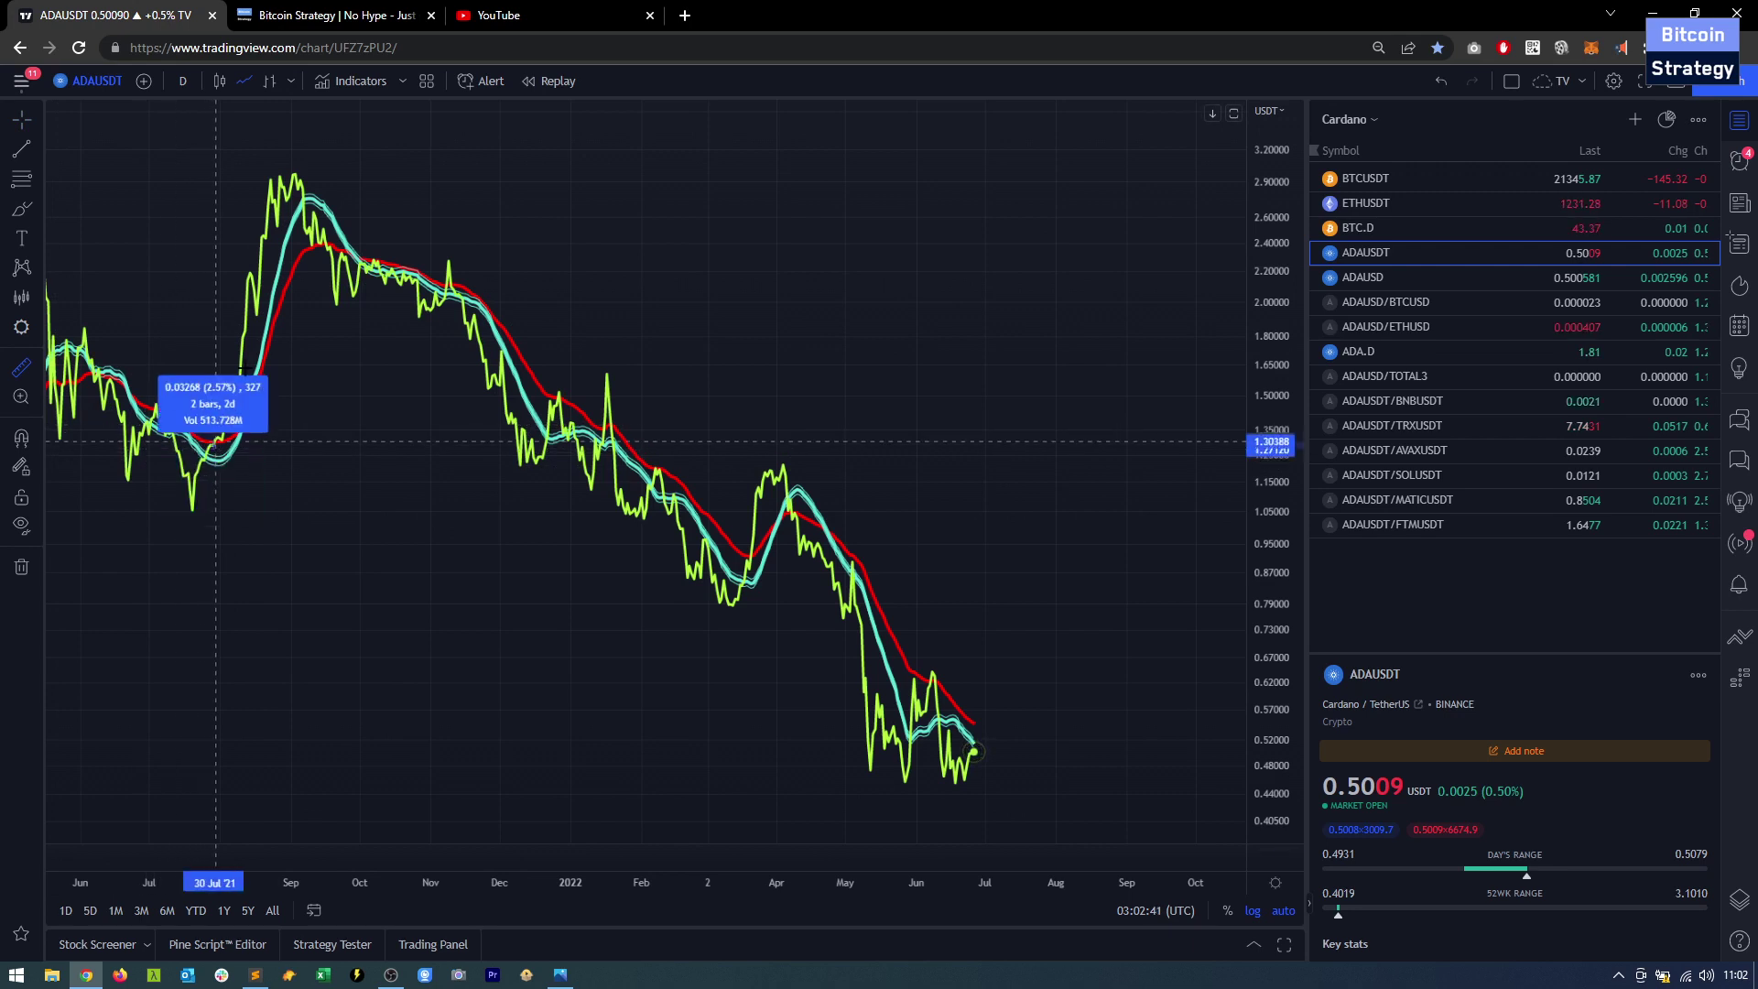
pyautogui.click(312, 203)
pyautogui.click(36, 350)
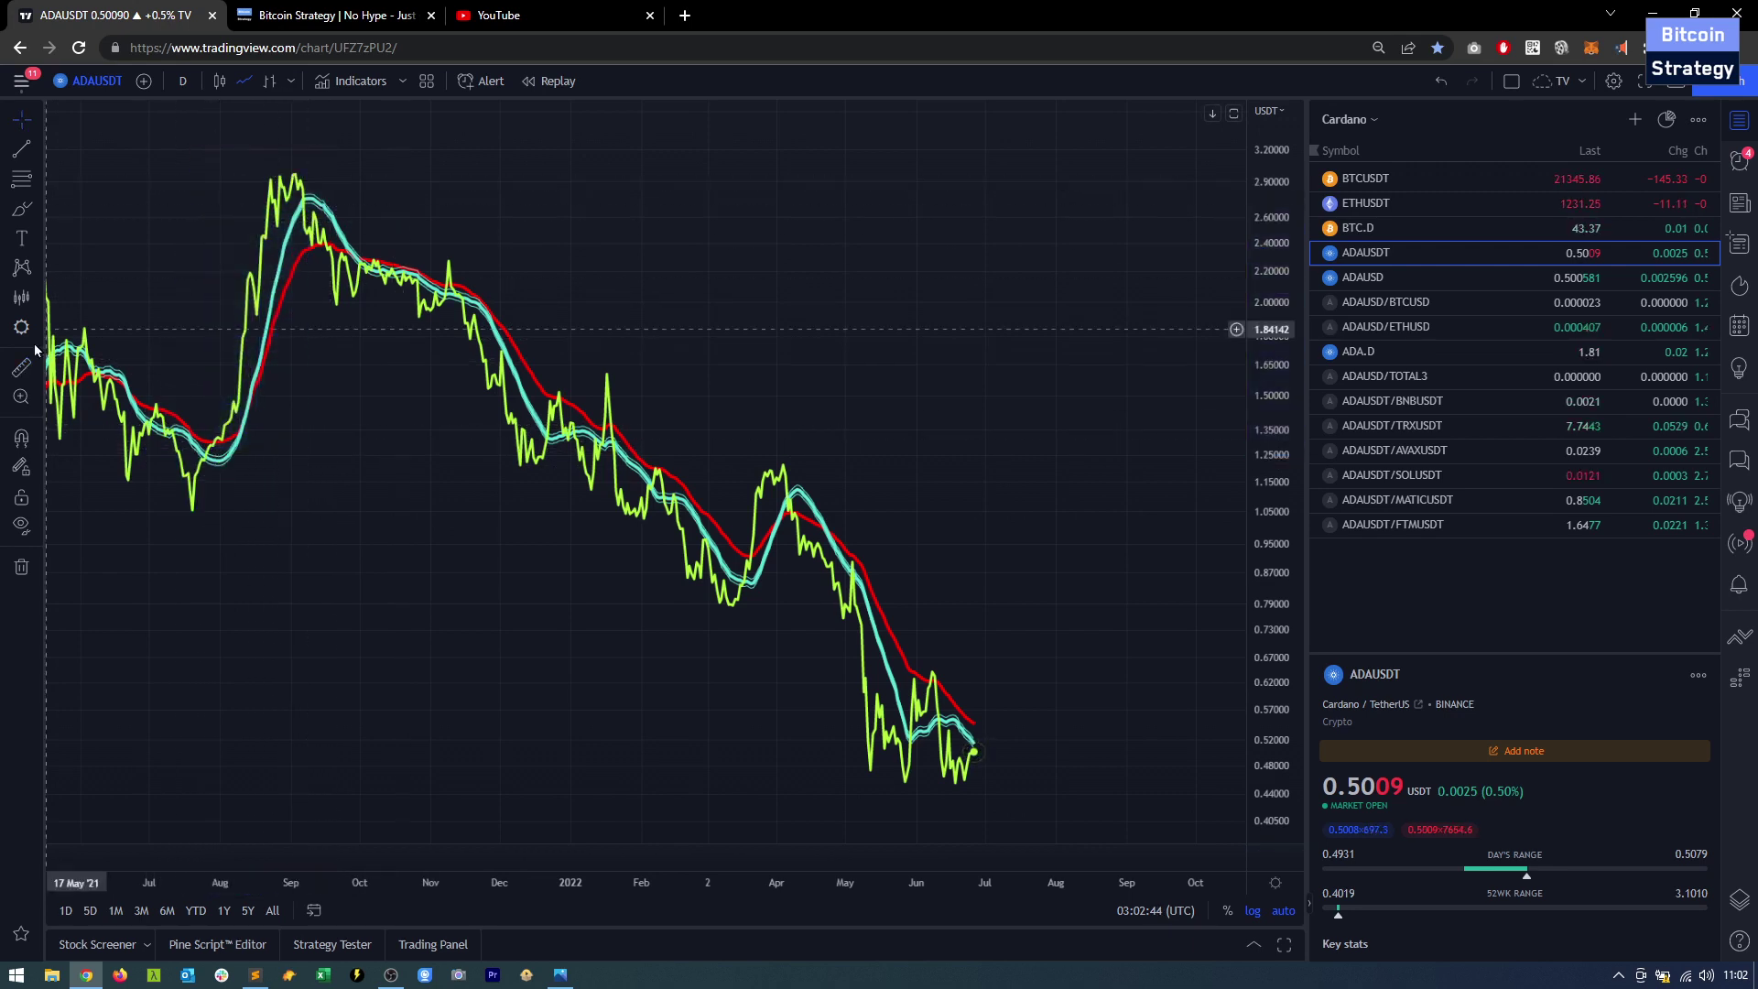
# - Measure the pullback from the September 2021 peak, then go to the Best Moving Averages page
pyautogui.click(21, 367)
pyautogui.click(300, 220)
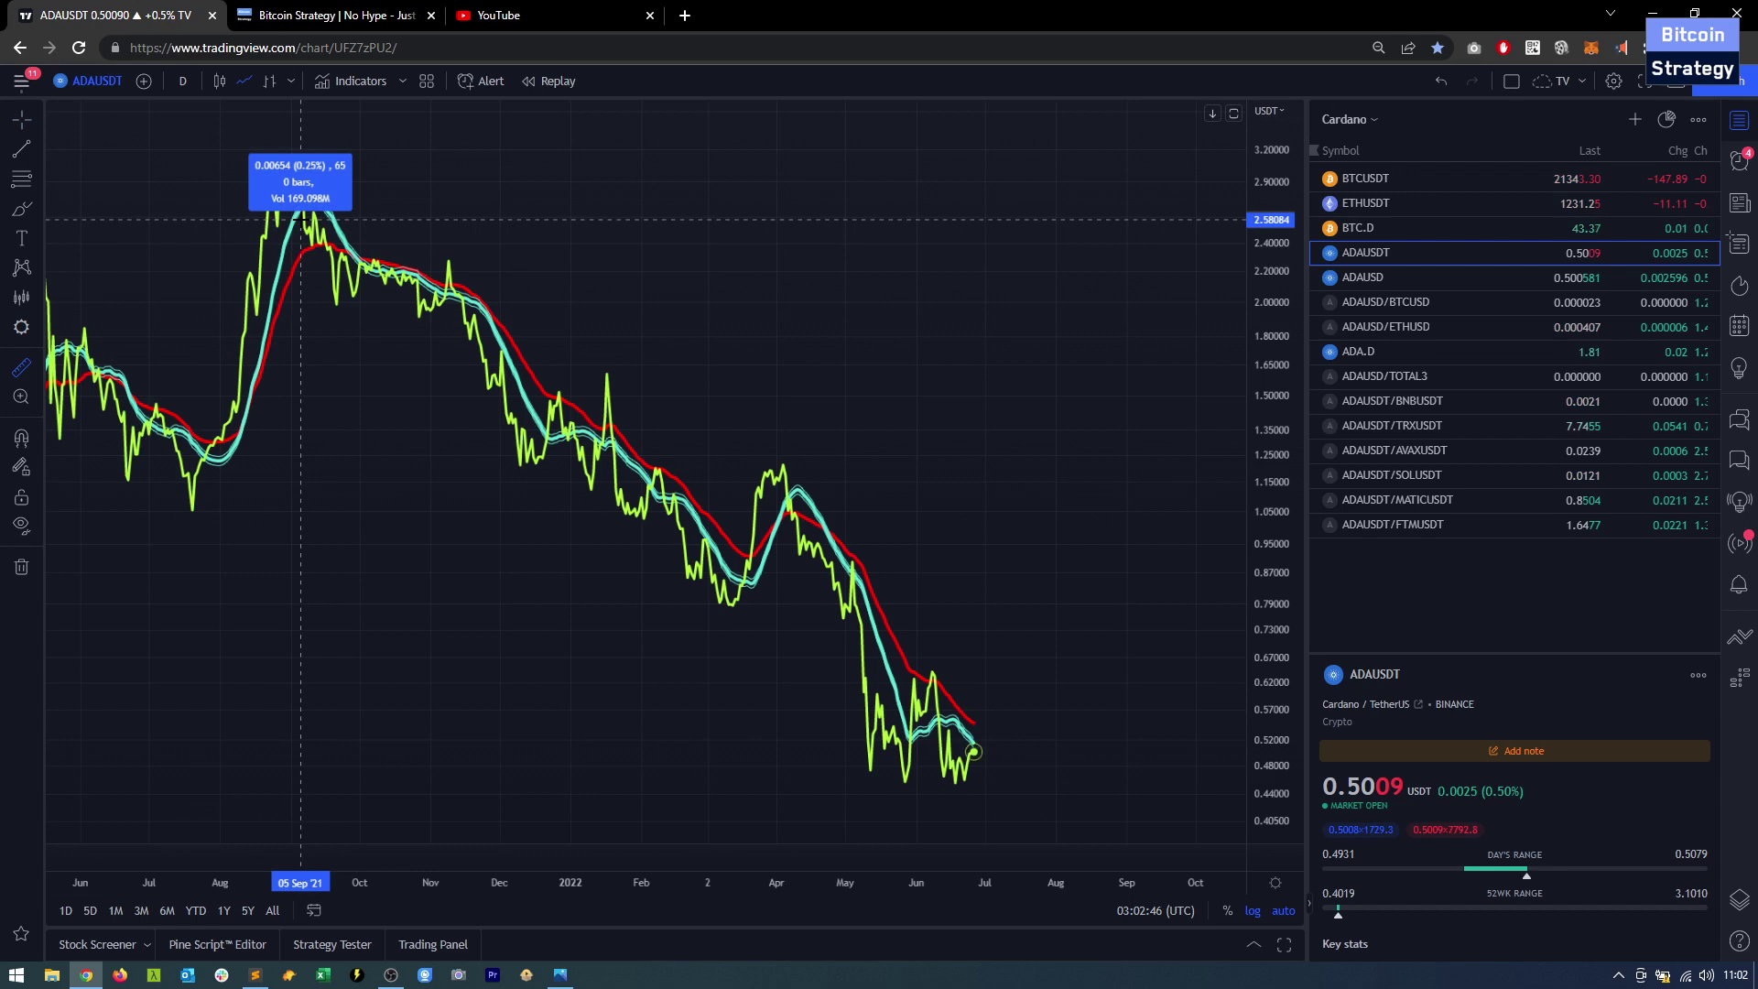
pyautogui.click(540, 417)
pyautogui.click(463, 334)
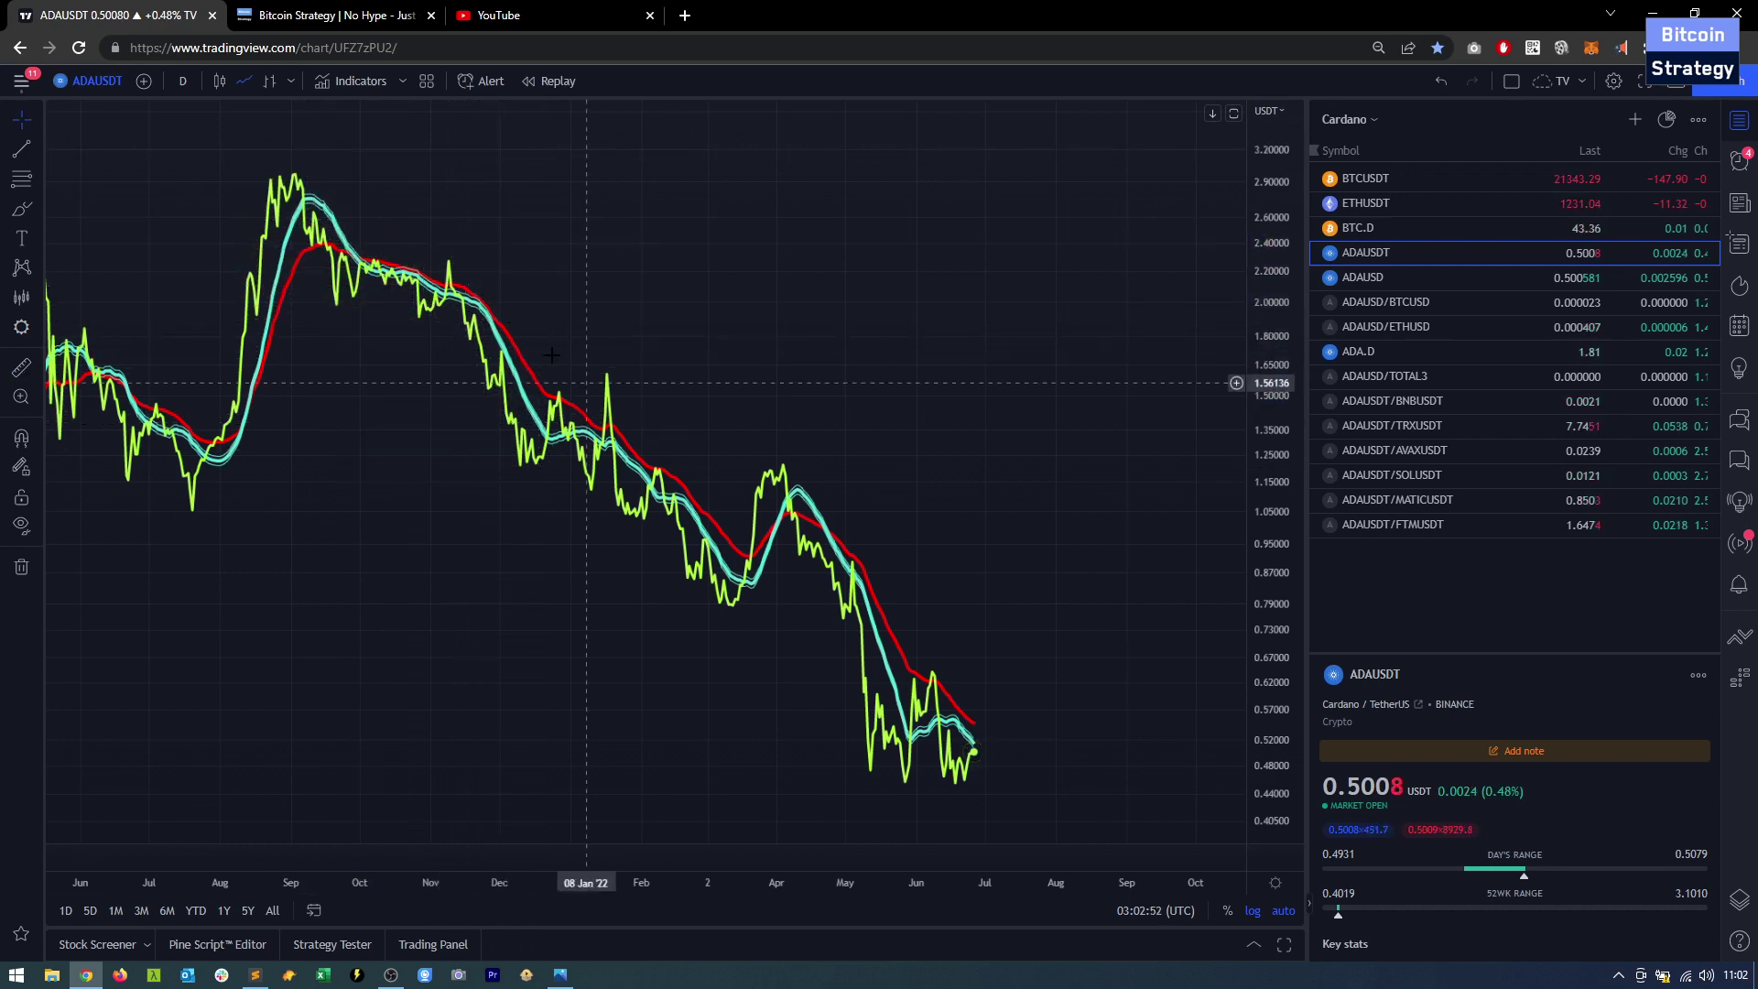
pyautogui.click(376, 14)
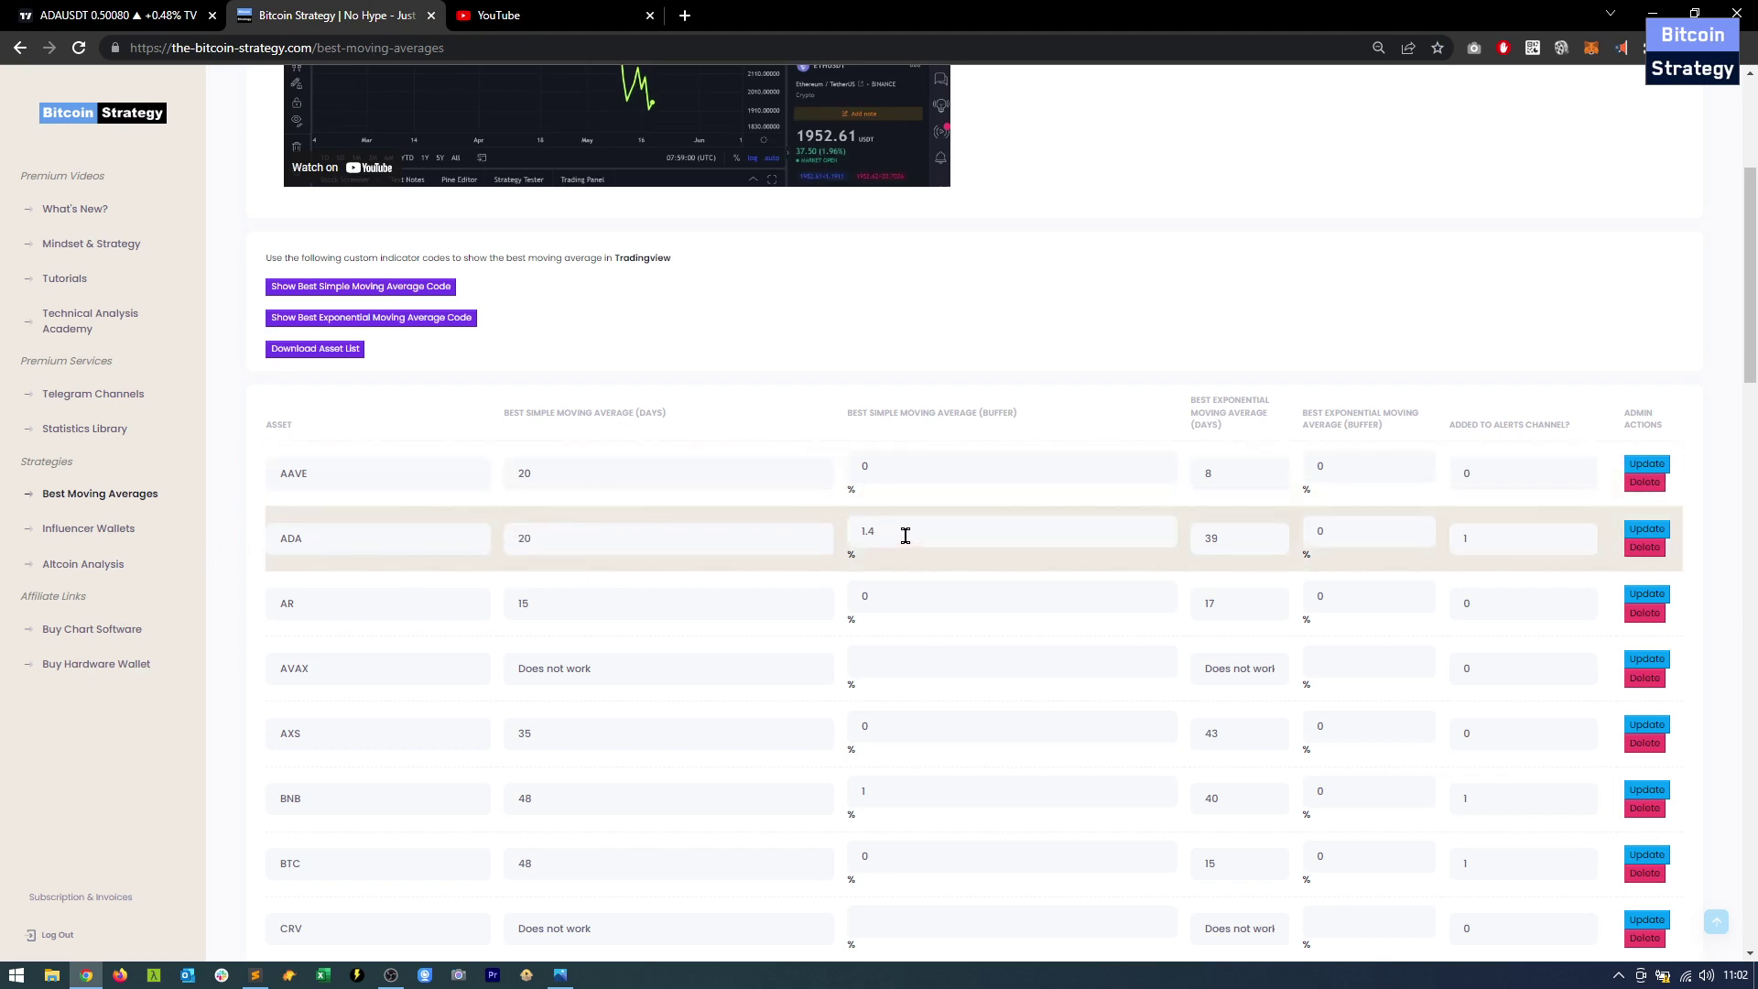
# - After checking ADA's SMA 20 and EMA 39 values, return to the ADAUSDT chart
pyautogui.click(138, 15)
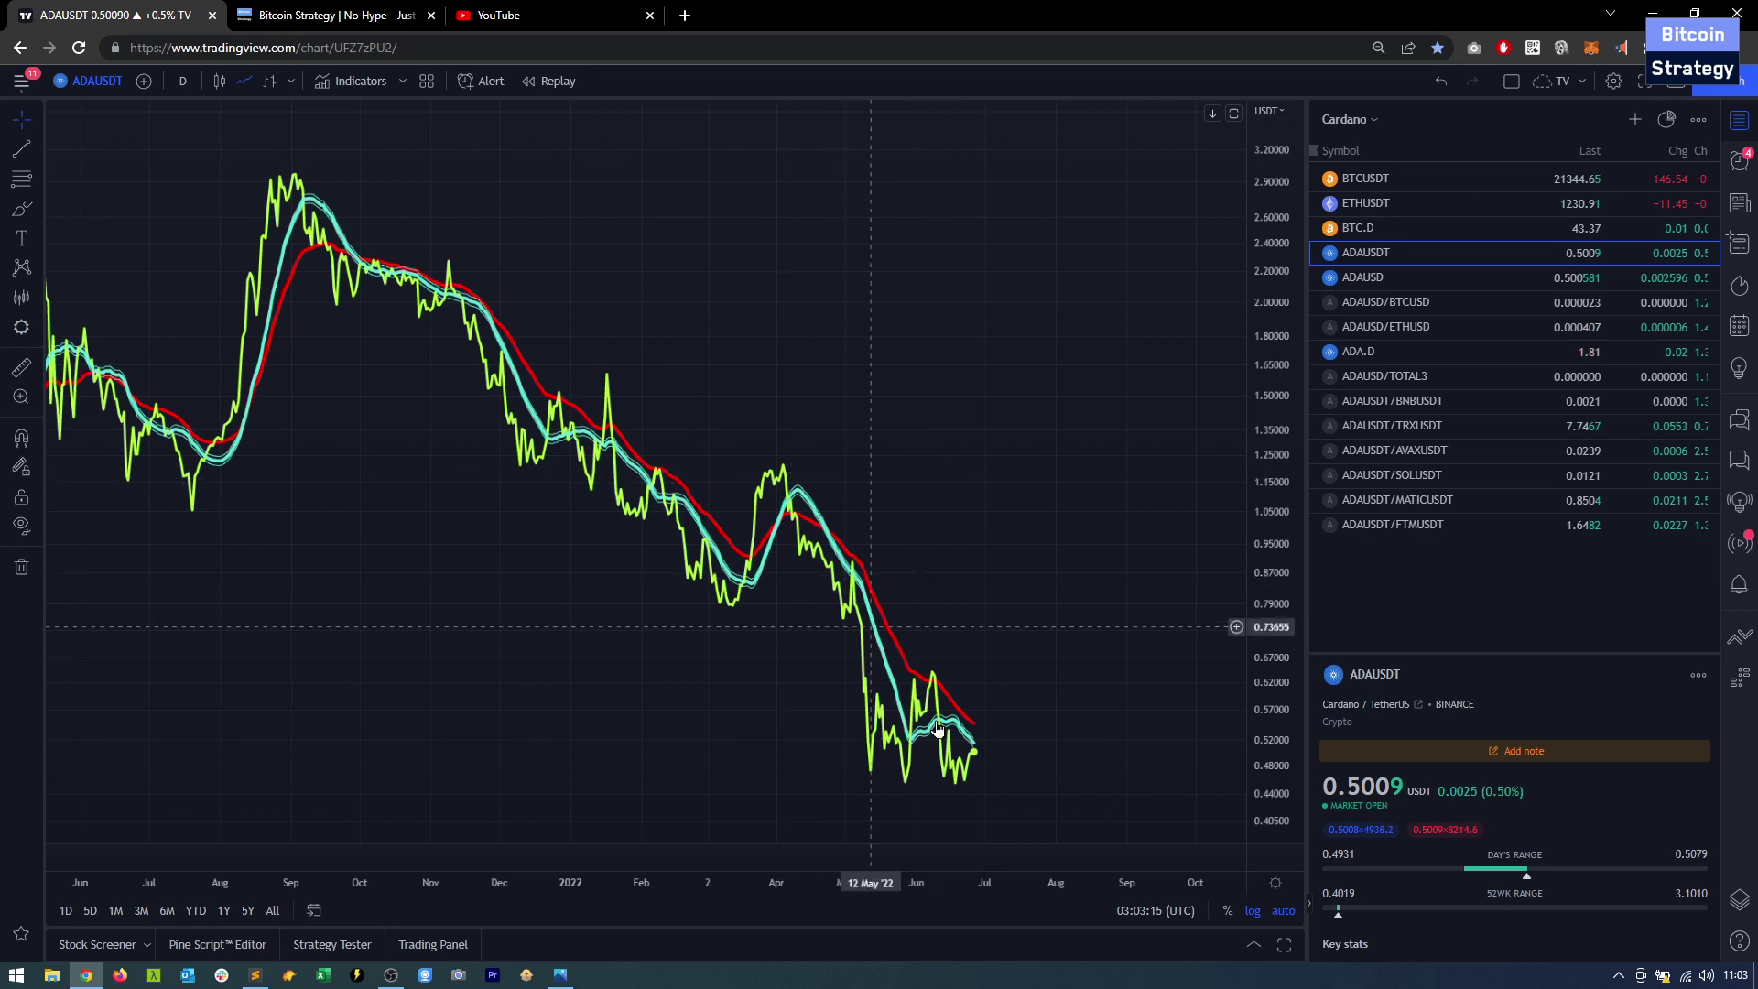
# - Zoom the ADAUSDT chart and measure the distance from the last price to the moving average
pyautogui.scroll(3, 861, 641)
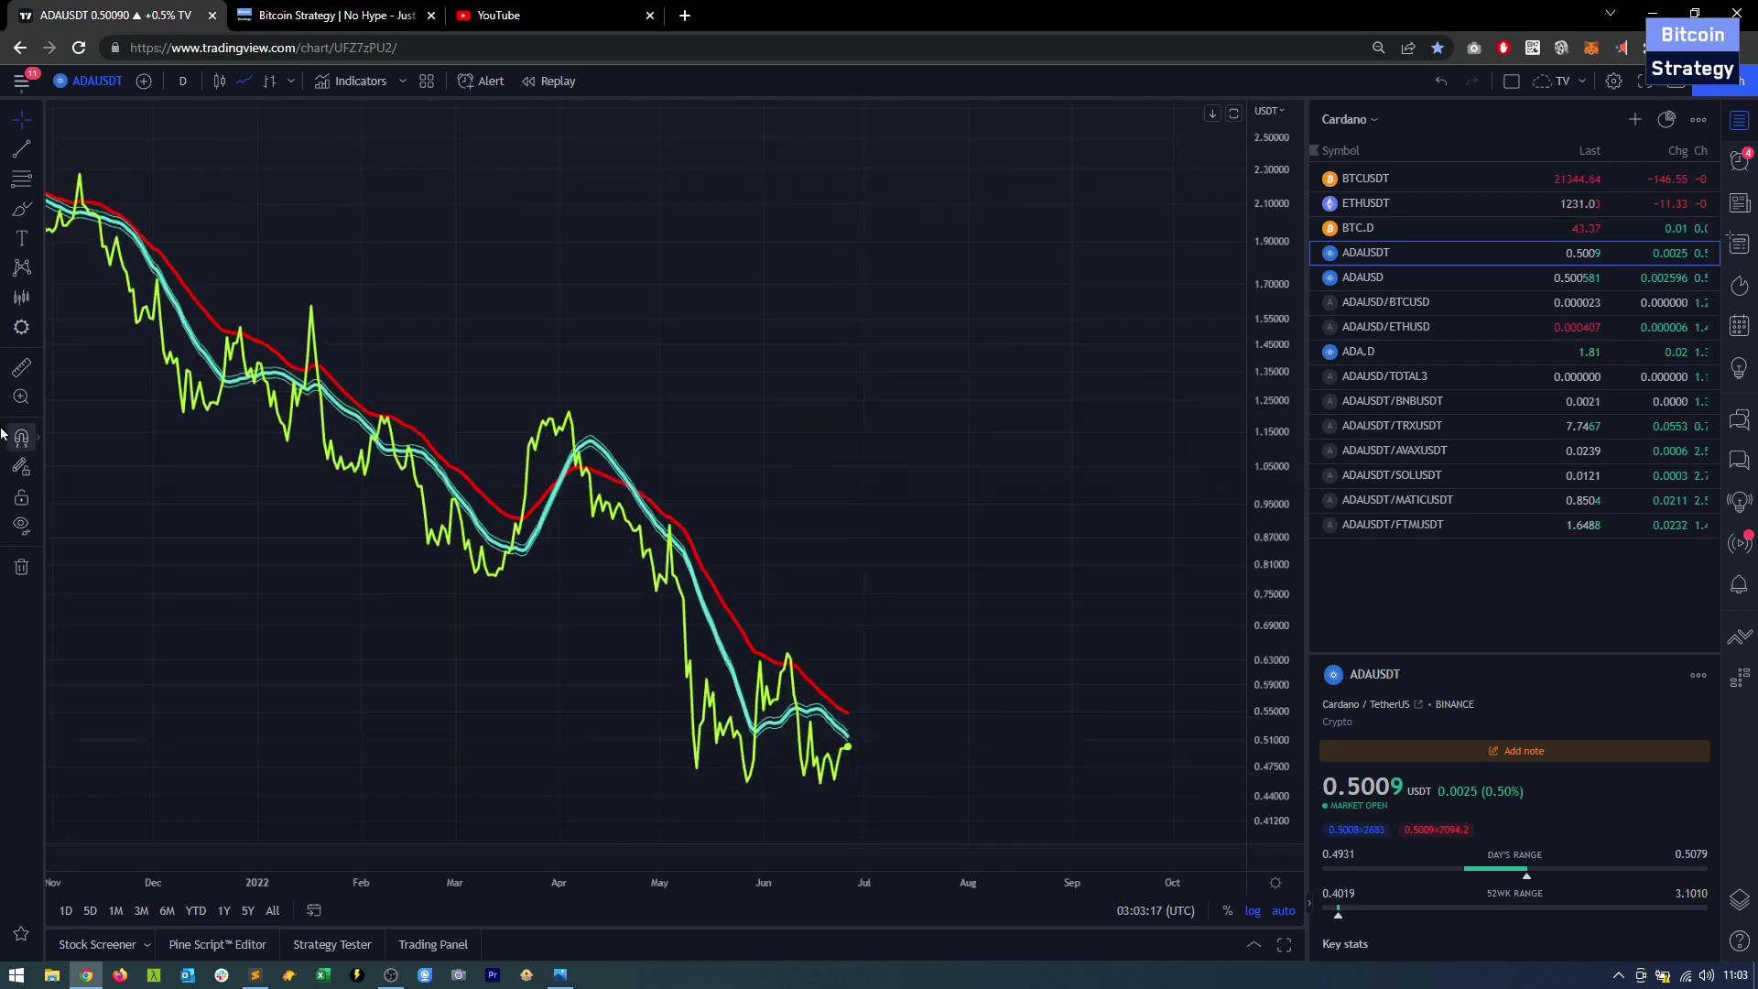
pyautogui.click(11, 367)
pyautogui.click(849, 746)
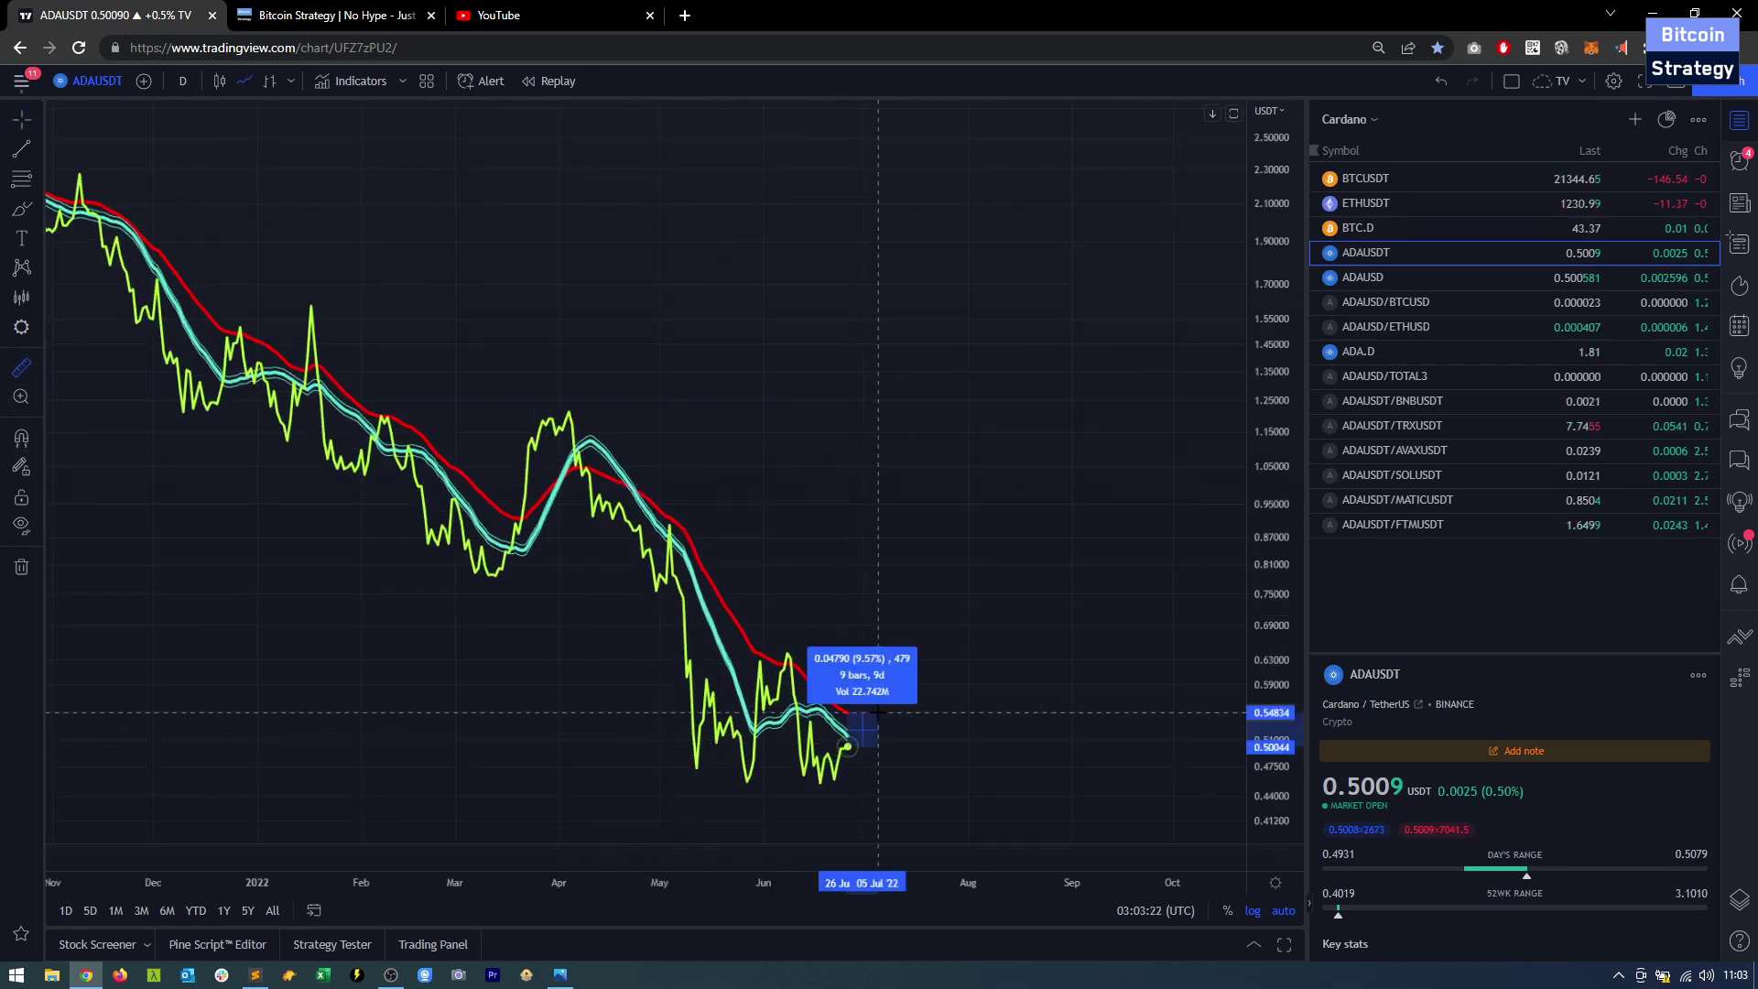
pyautogui.click(955, 703)
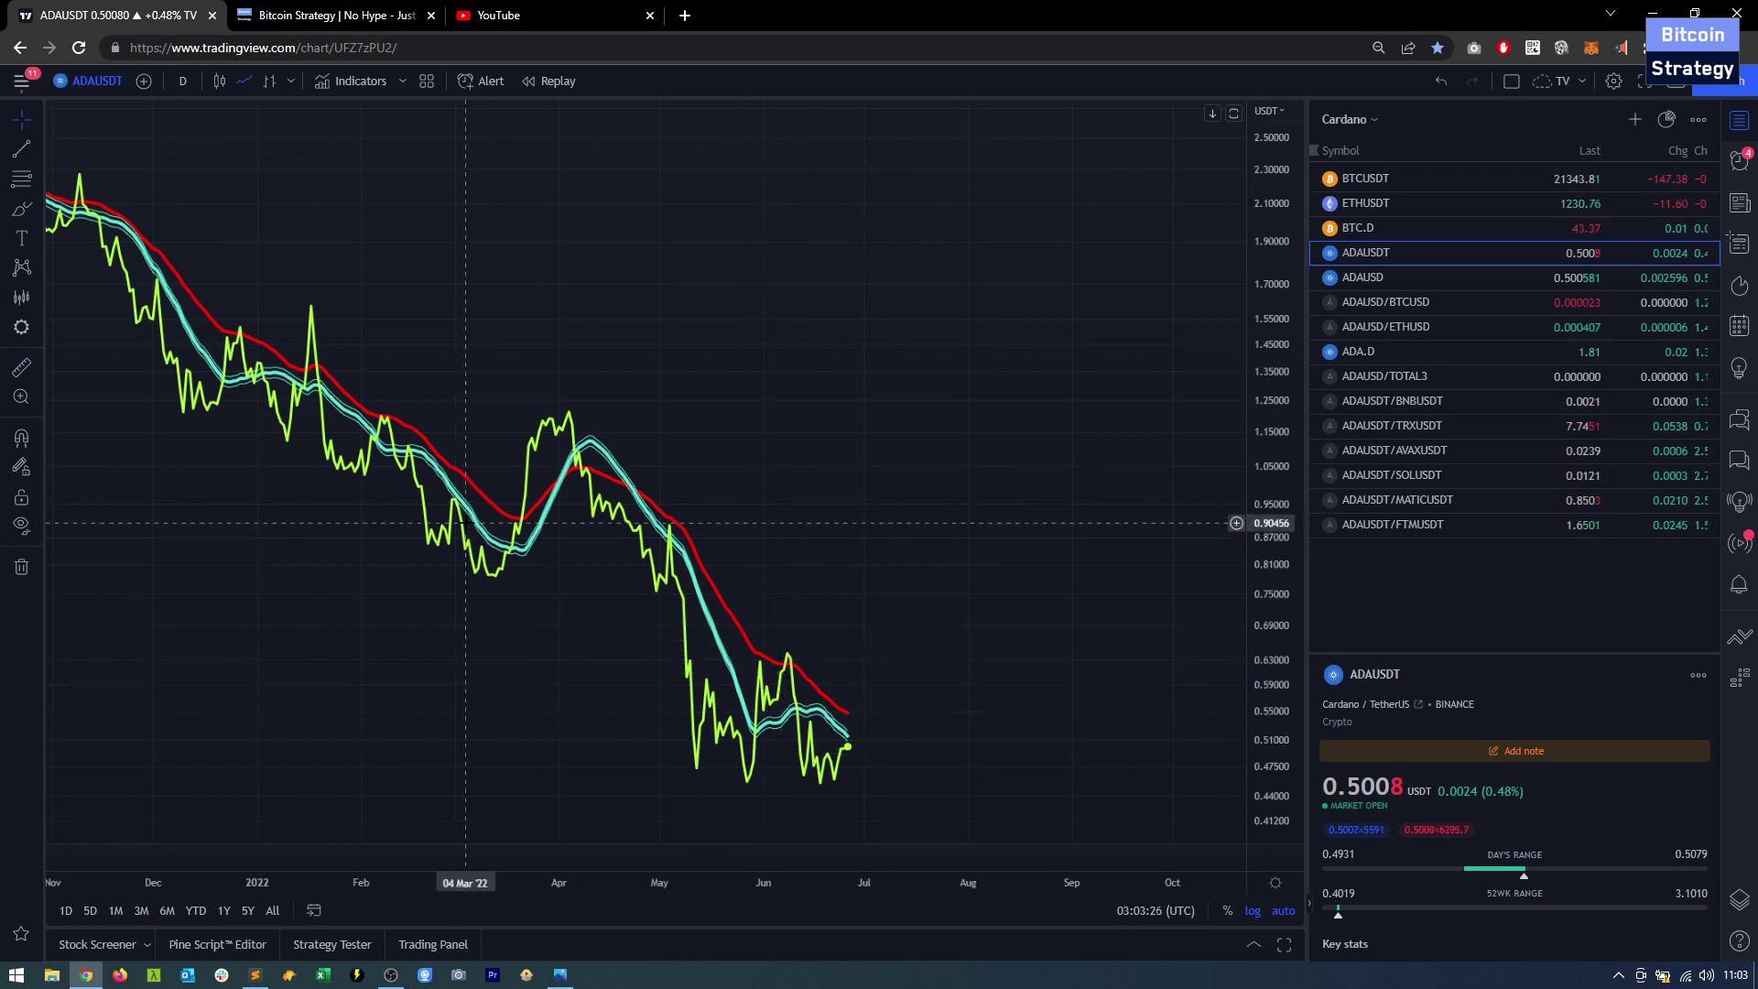
# - Measure the March–April 2022 rally, then switch to the ADAUSD/BTCUSD ratio chart
pyautogui.click(32, 366)
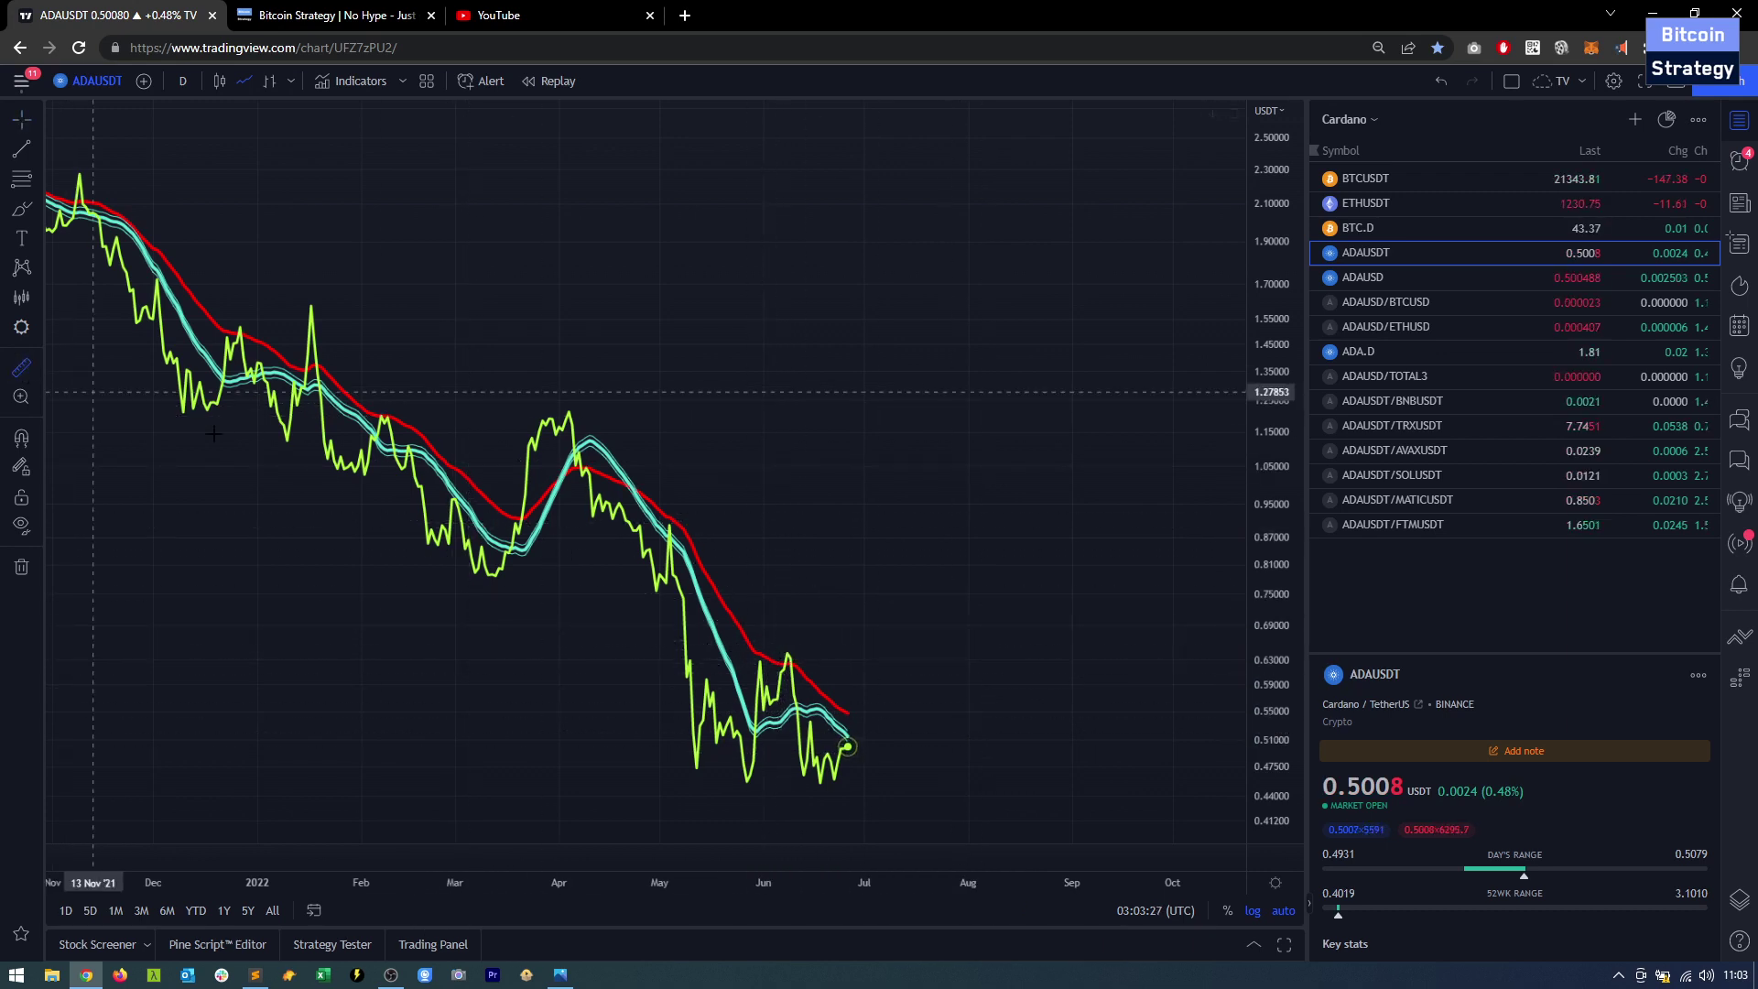
pyautogui.click(529, 513)
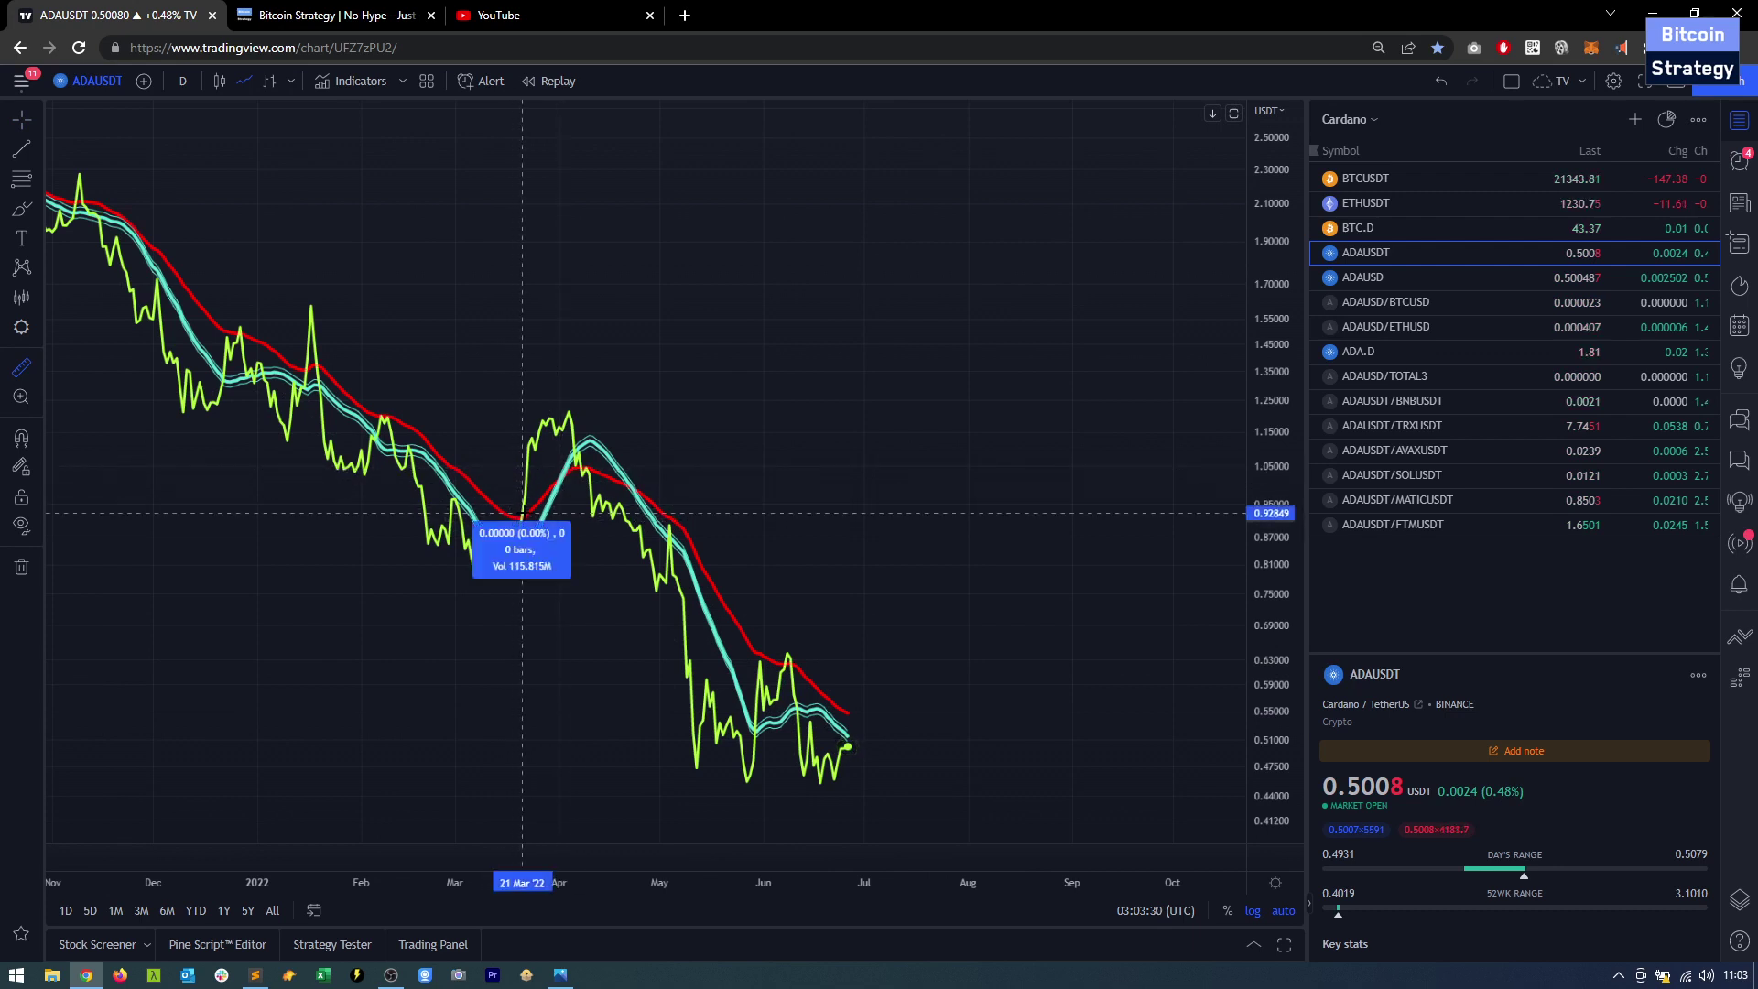
pyautogui.click(577, 437)
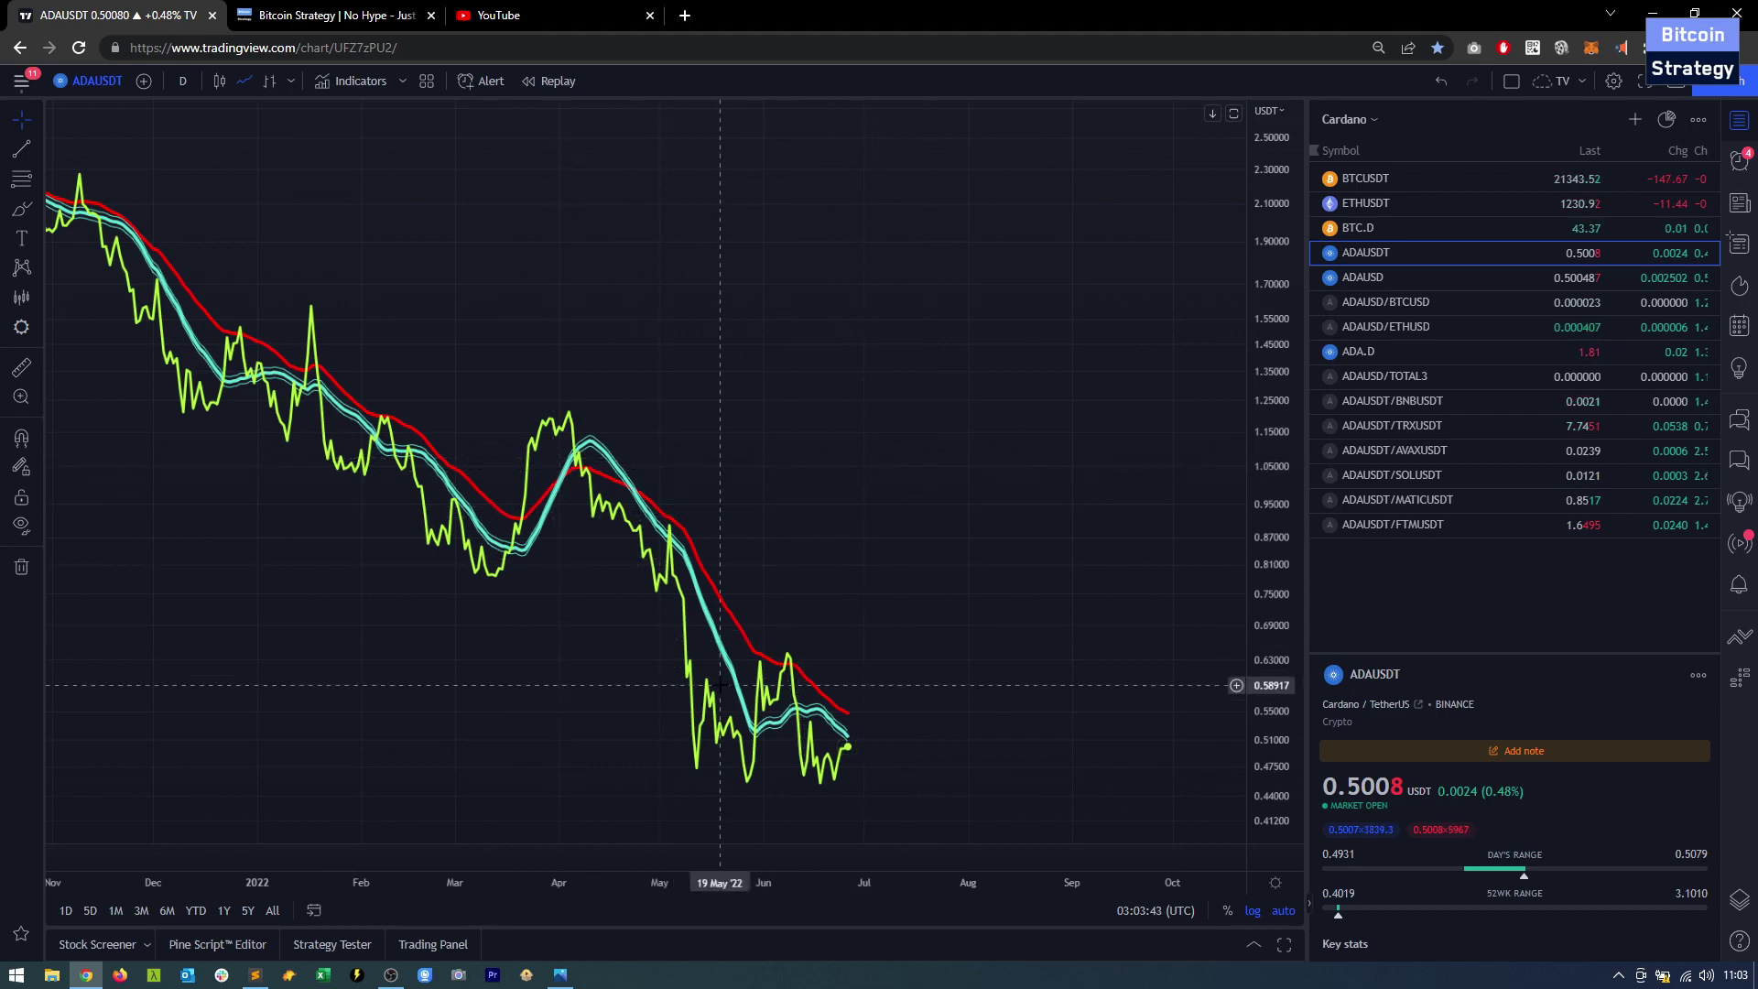
pyautogui.scroll(-5, 778, 659)
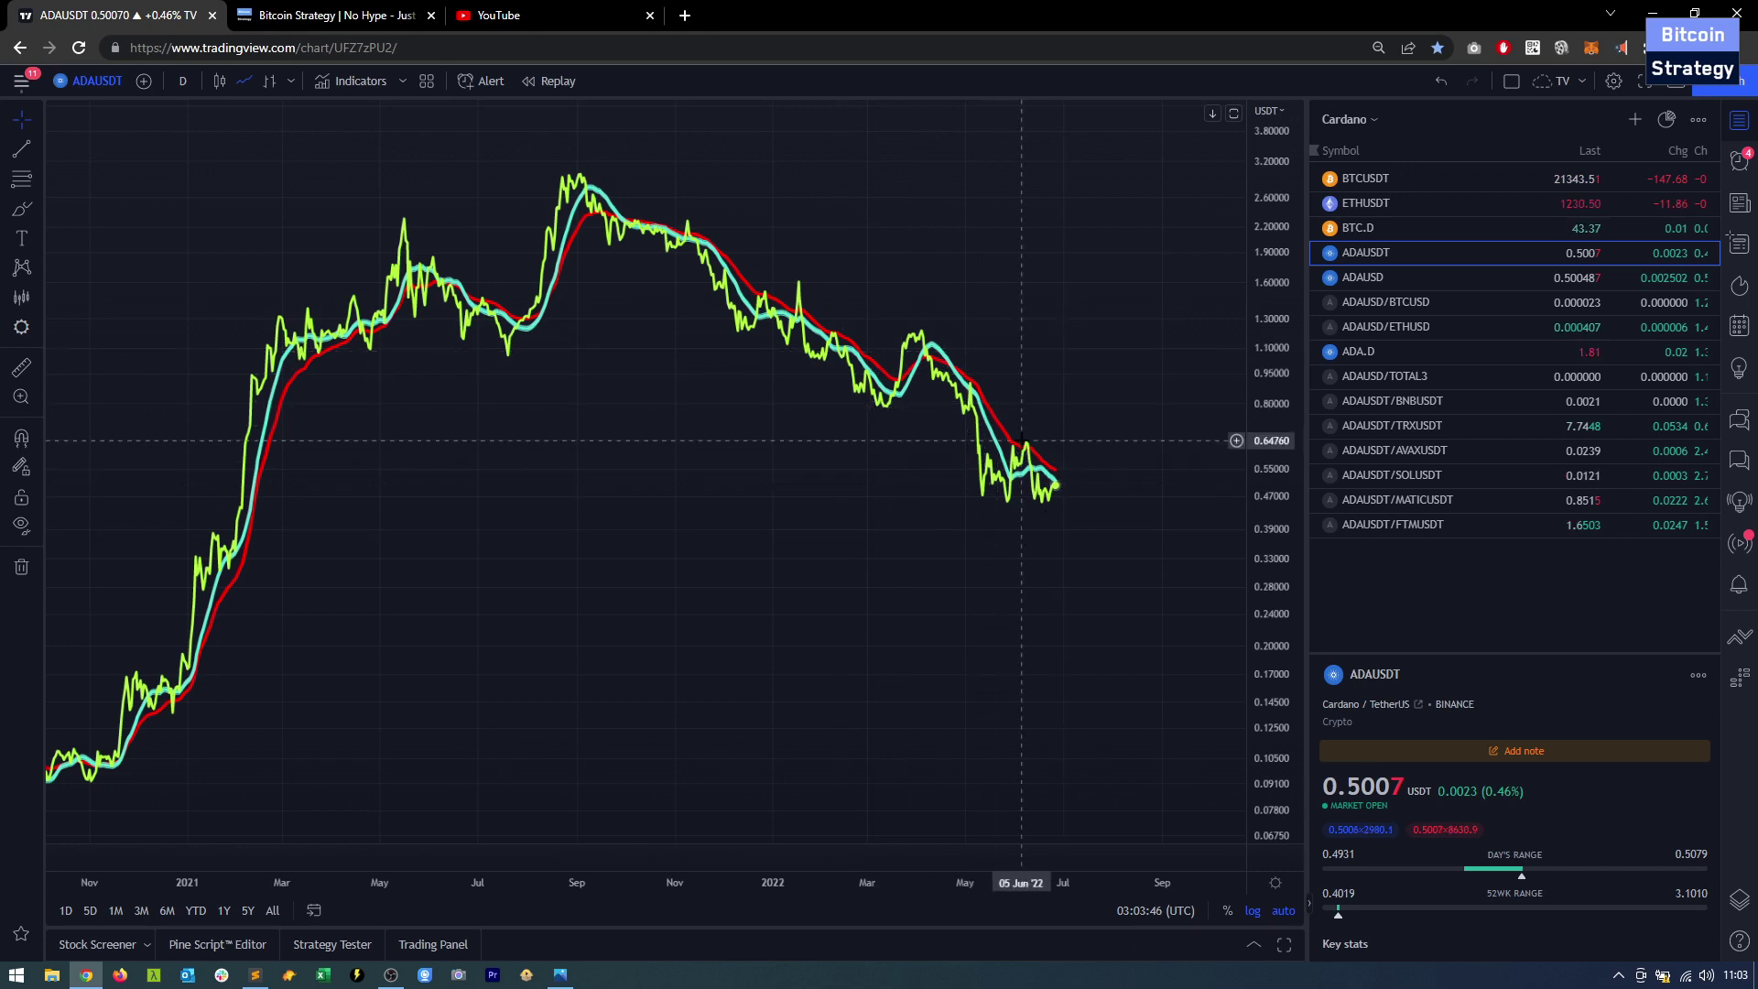
pyautogui.press('Down')
pyautogui.press('Down')
# - Draw horizontal lines at the 0.00006 highs and the 2019 lows, then measure the range
pyautogui.hscroll(3, 1039, 627)
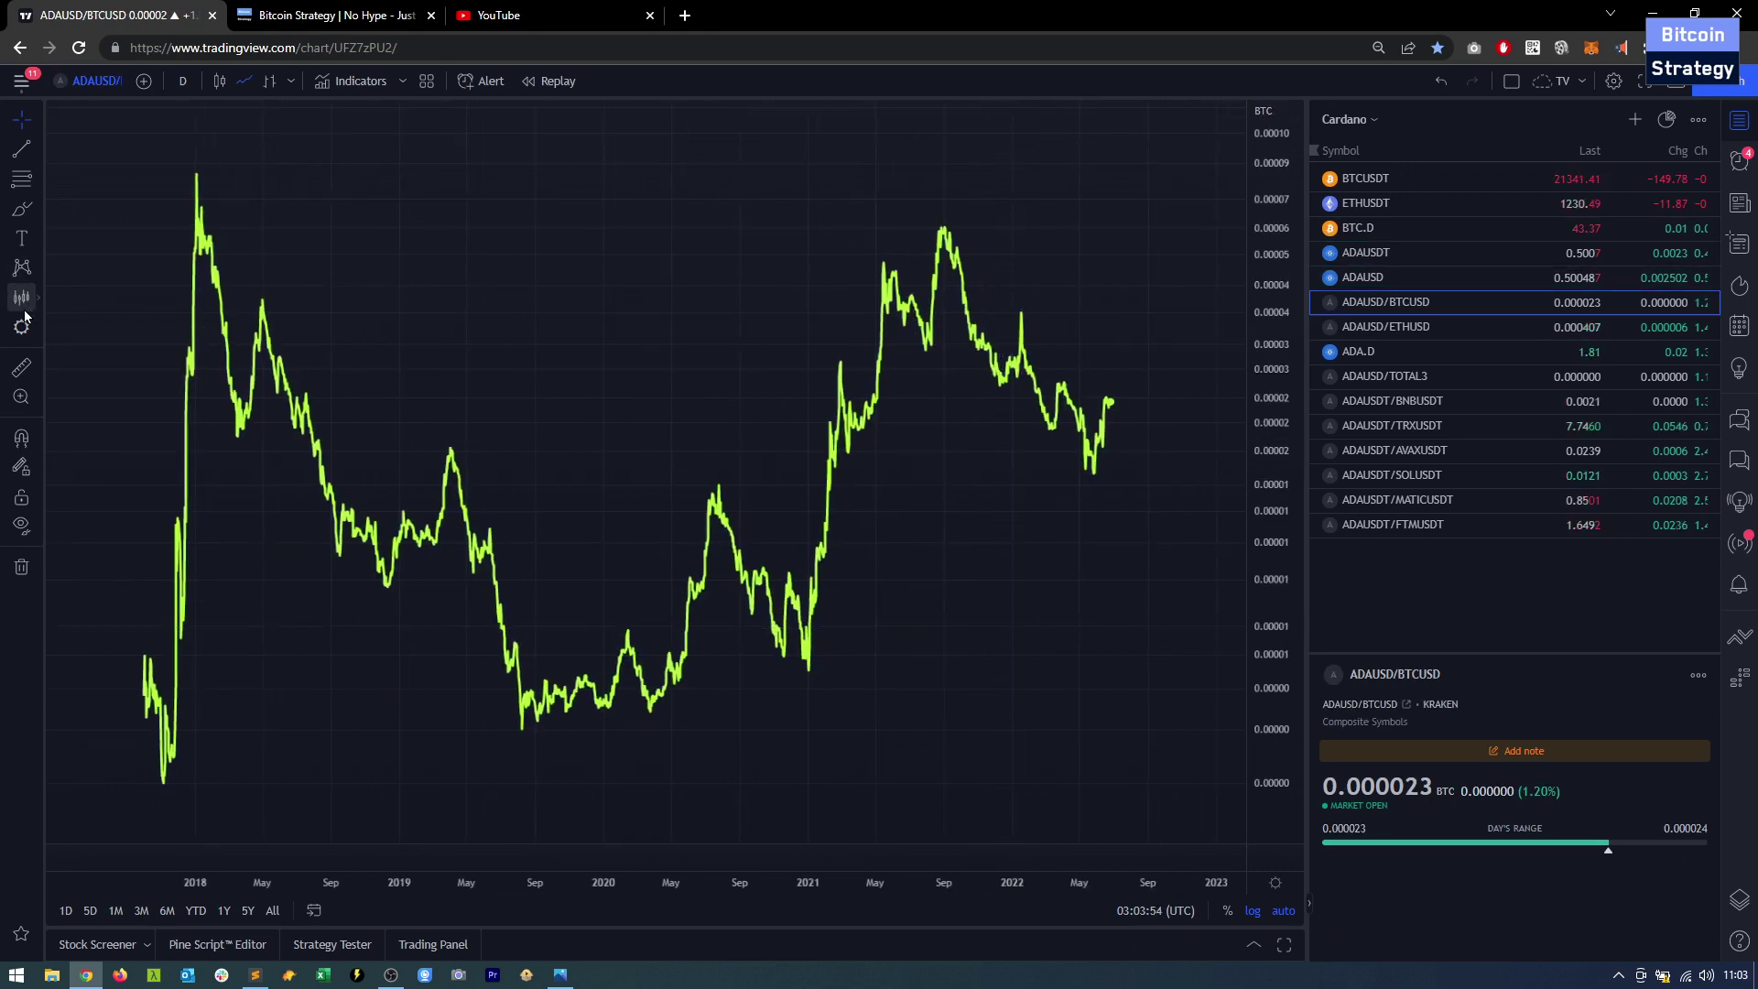
pyautogui.click(484, 228)
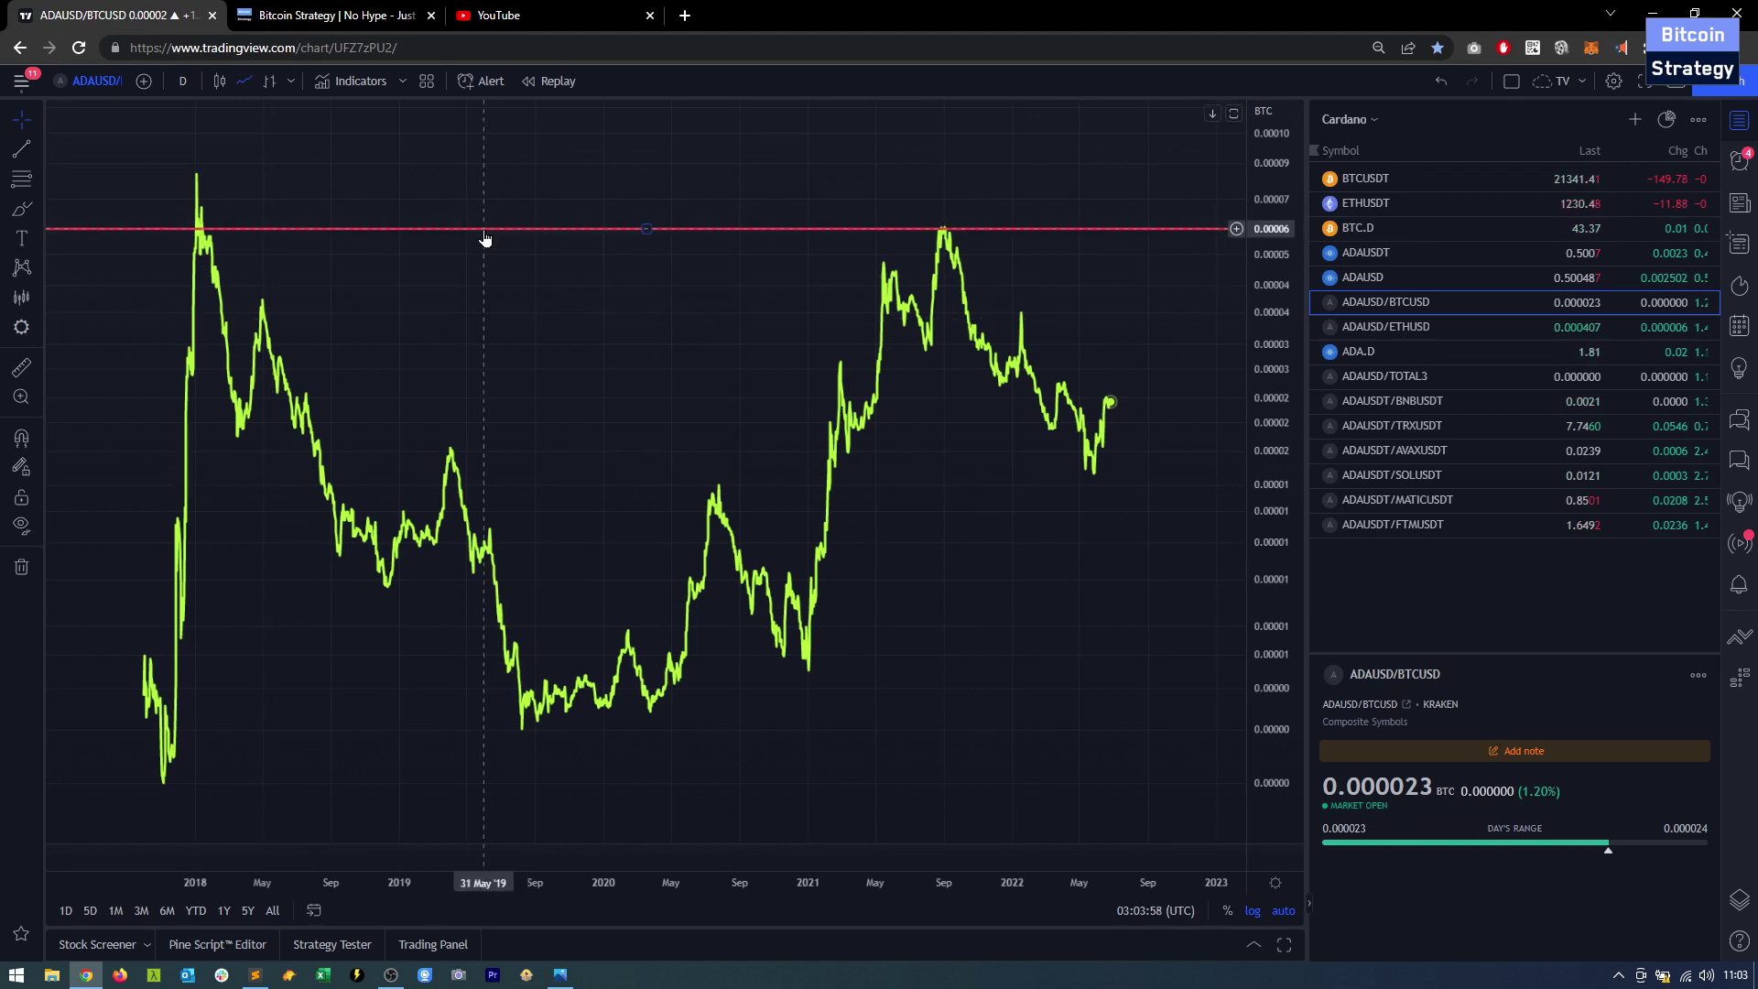
pyautogui.click(552, 719)
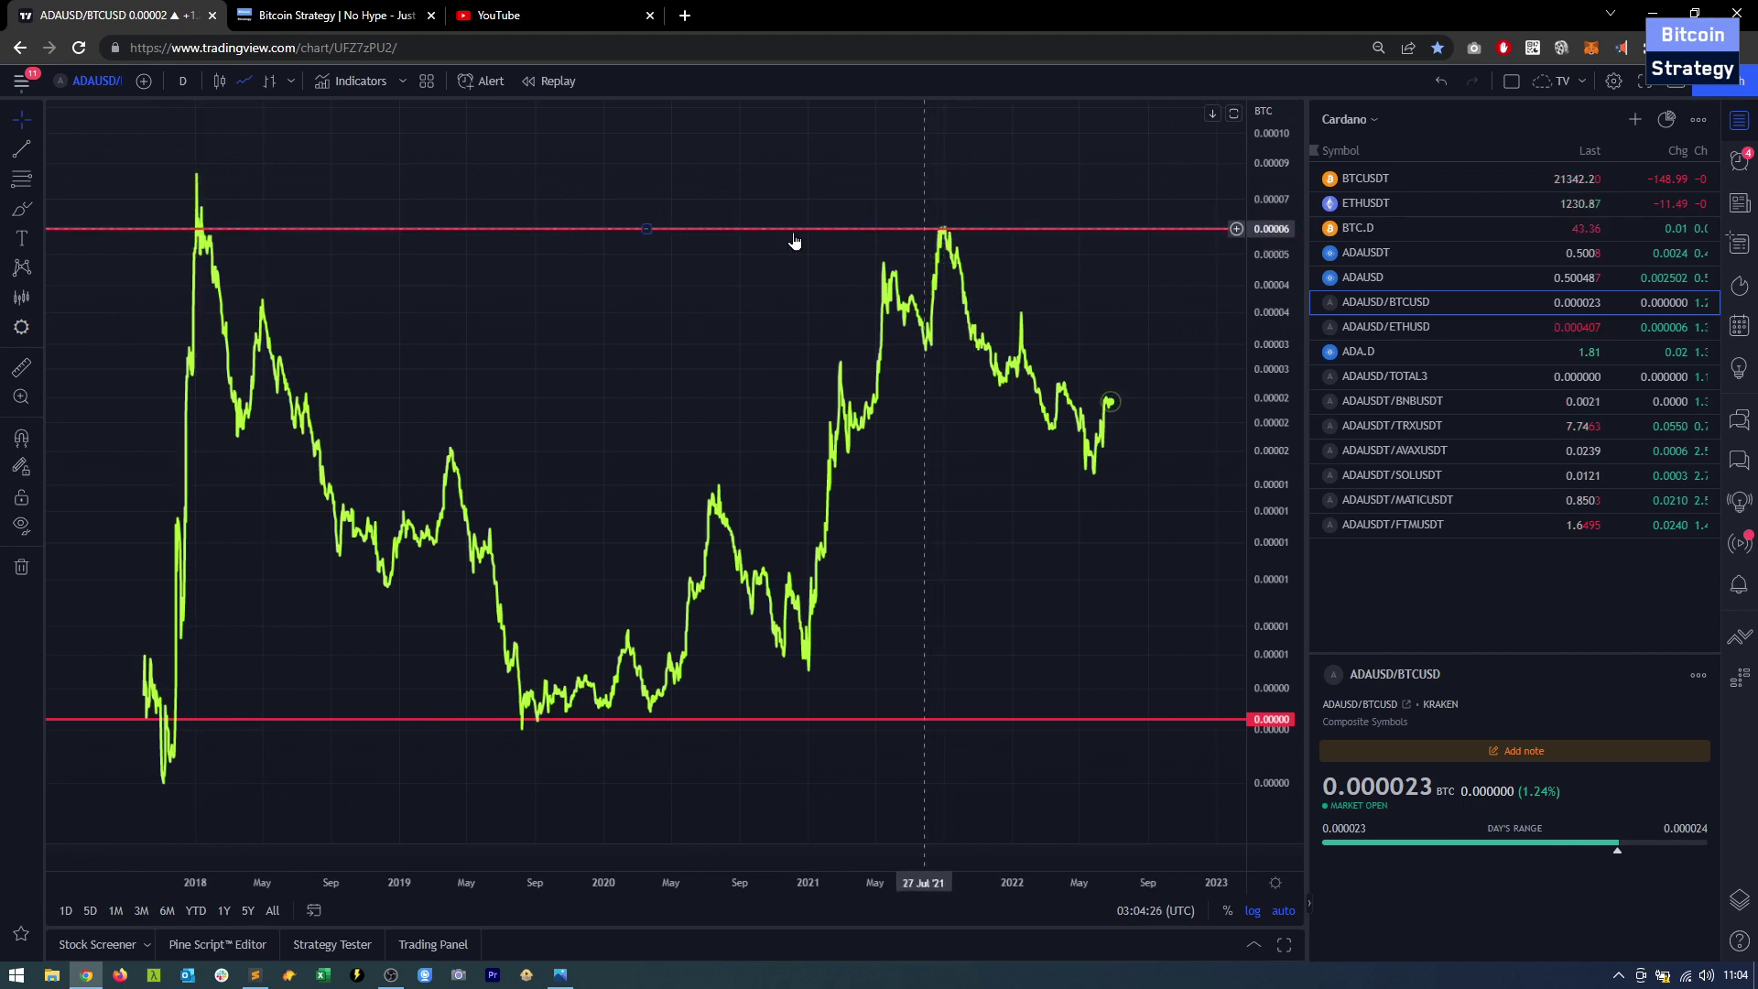
pyautogui.click(22, 368)
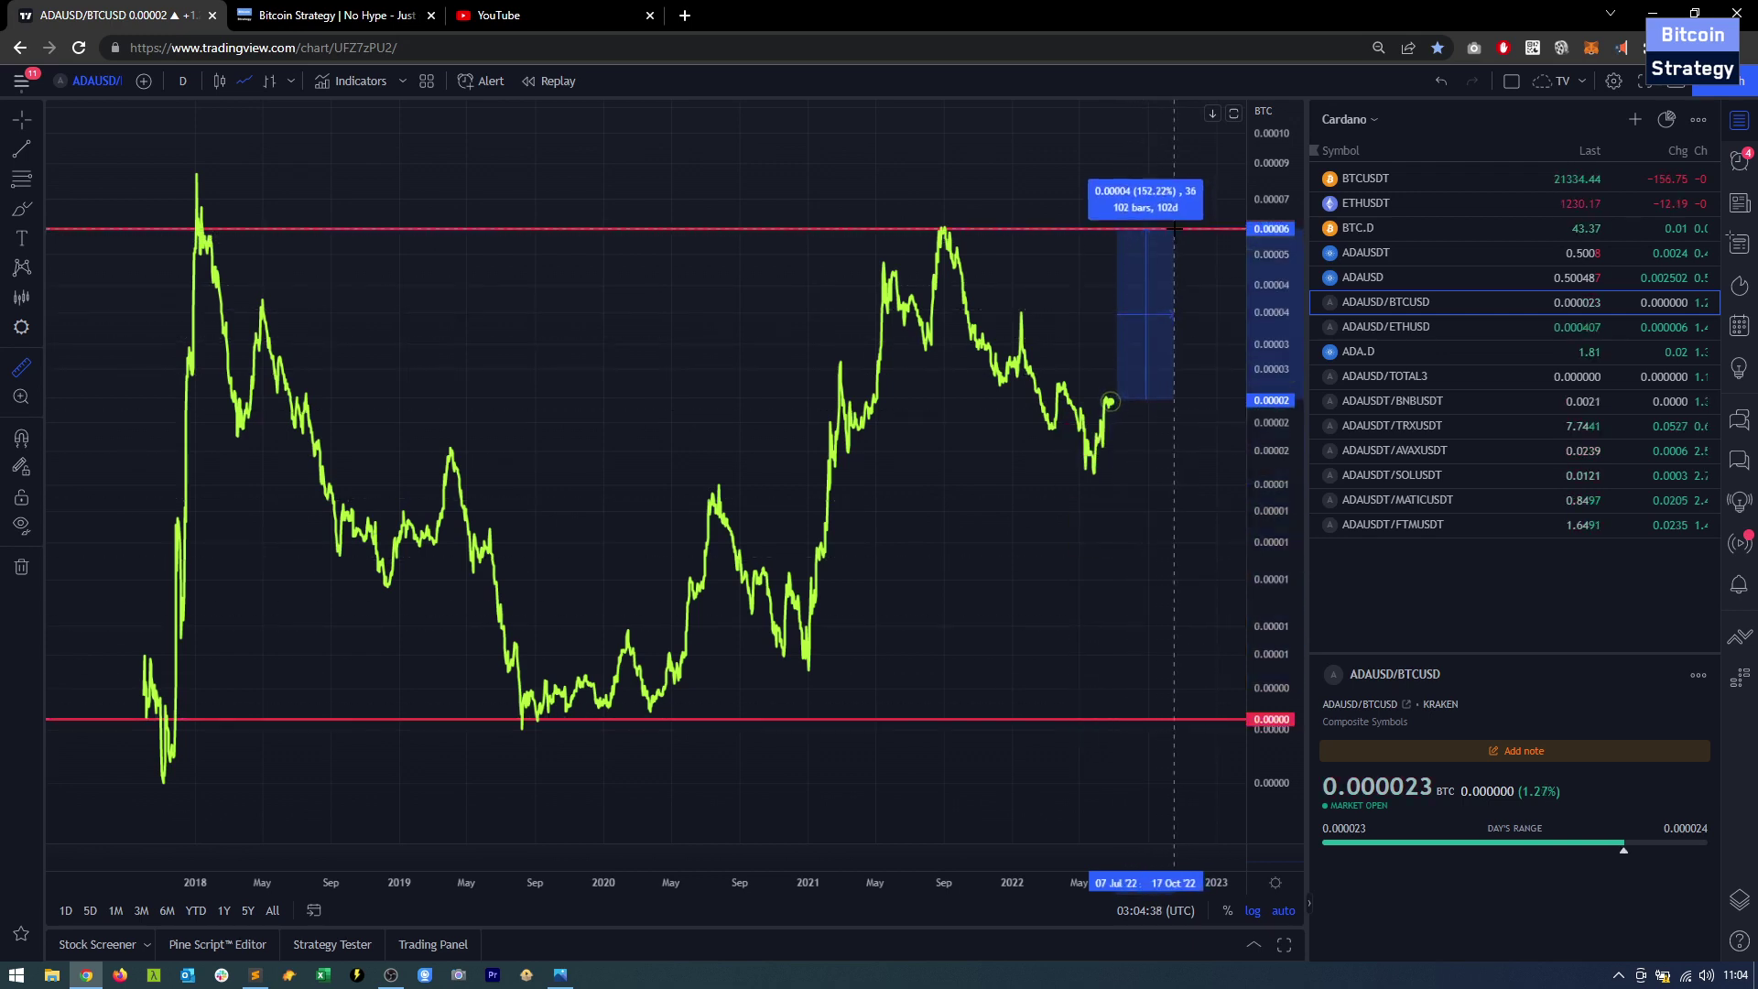
pyautogui.click(1175, 228)
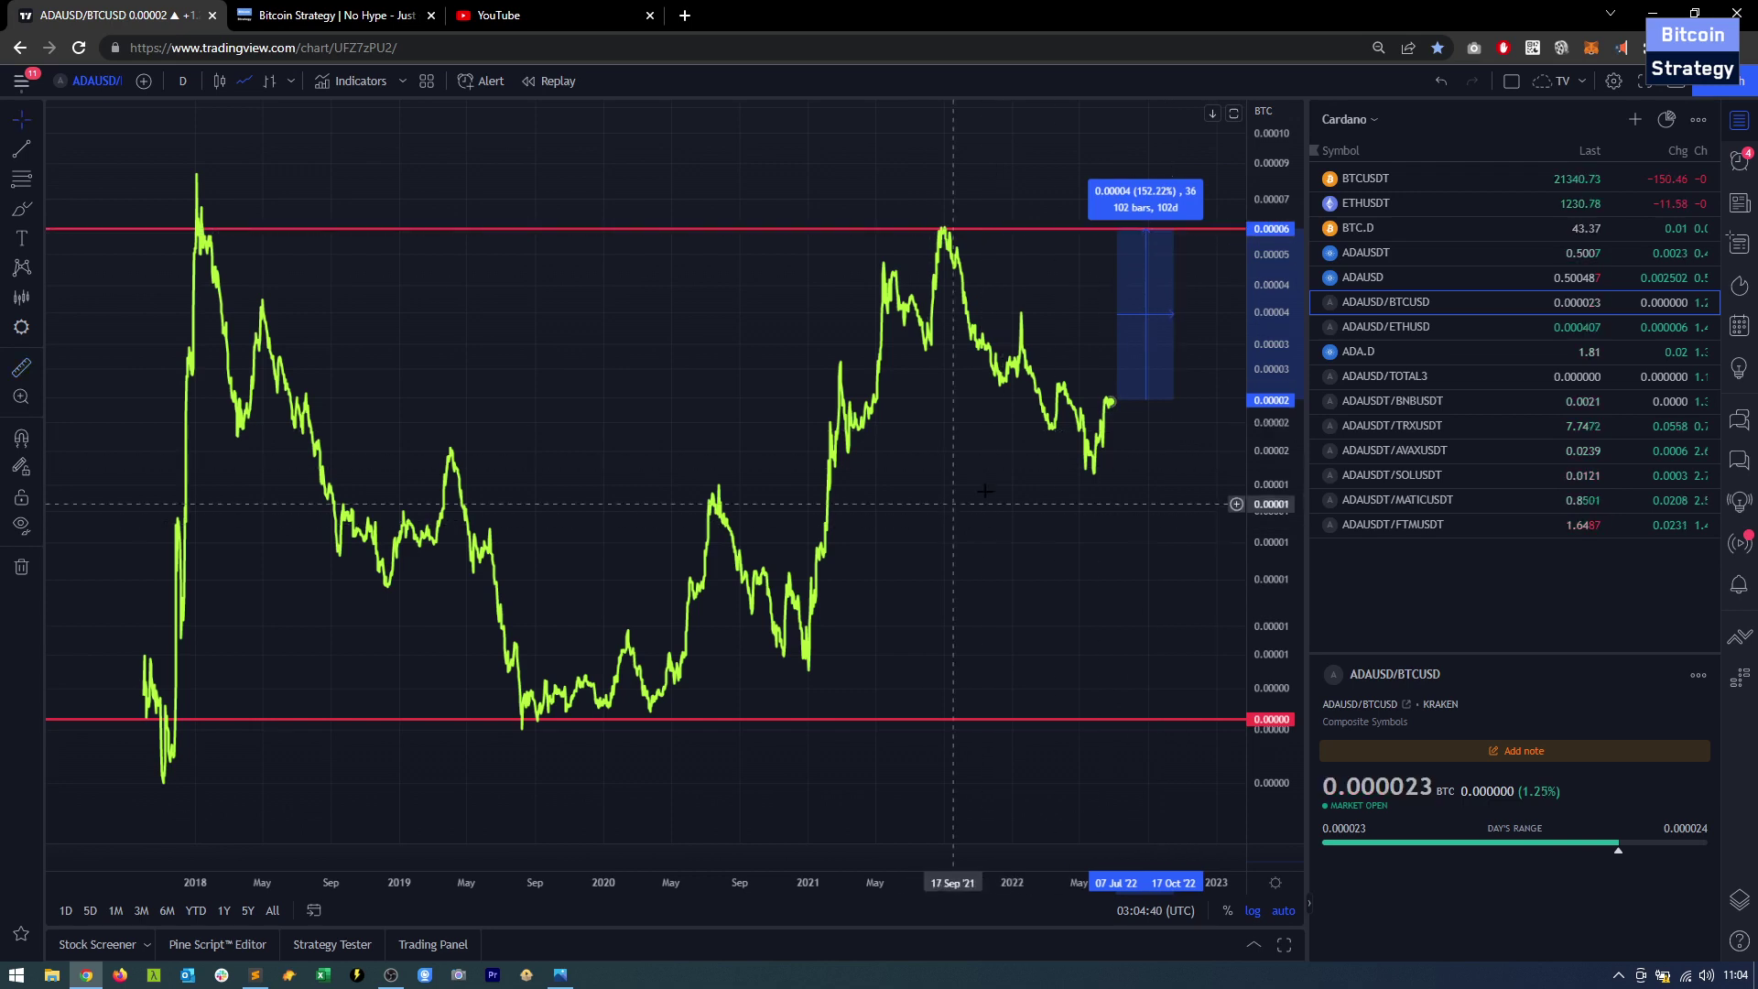
pyautogui.click(1086, 389)
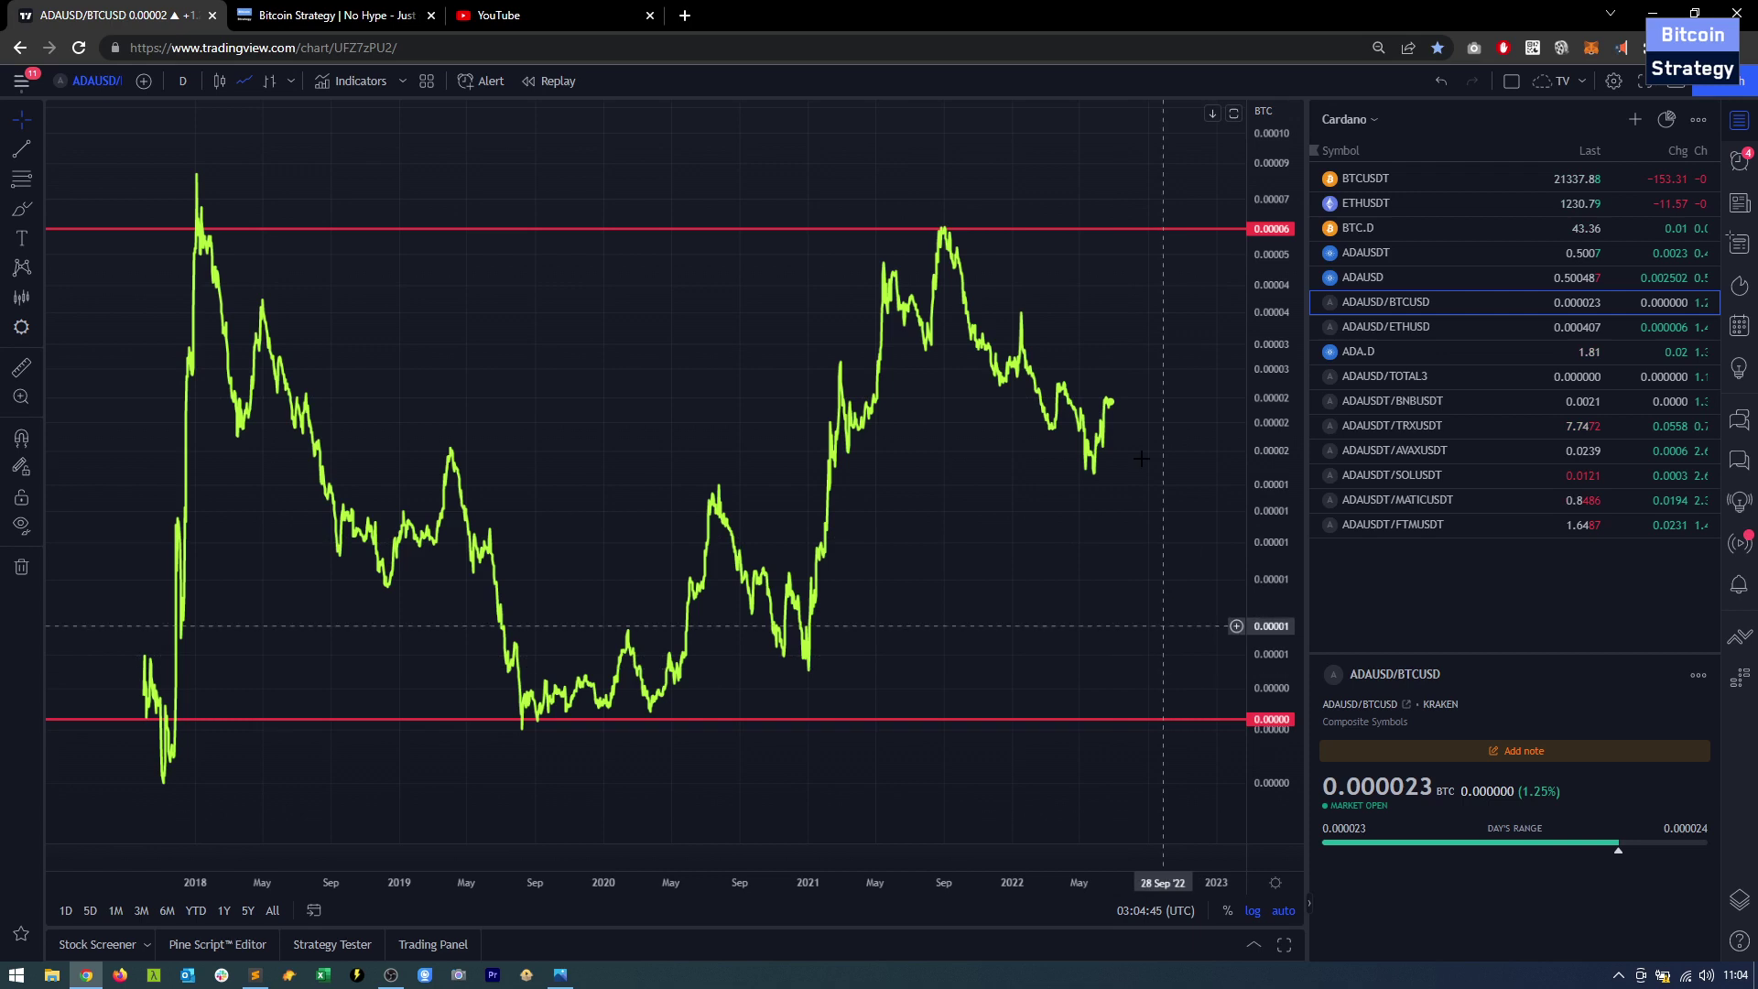
pyautogui.press('shift')
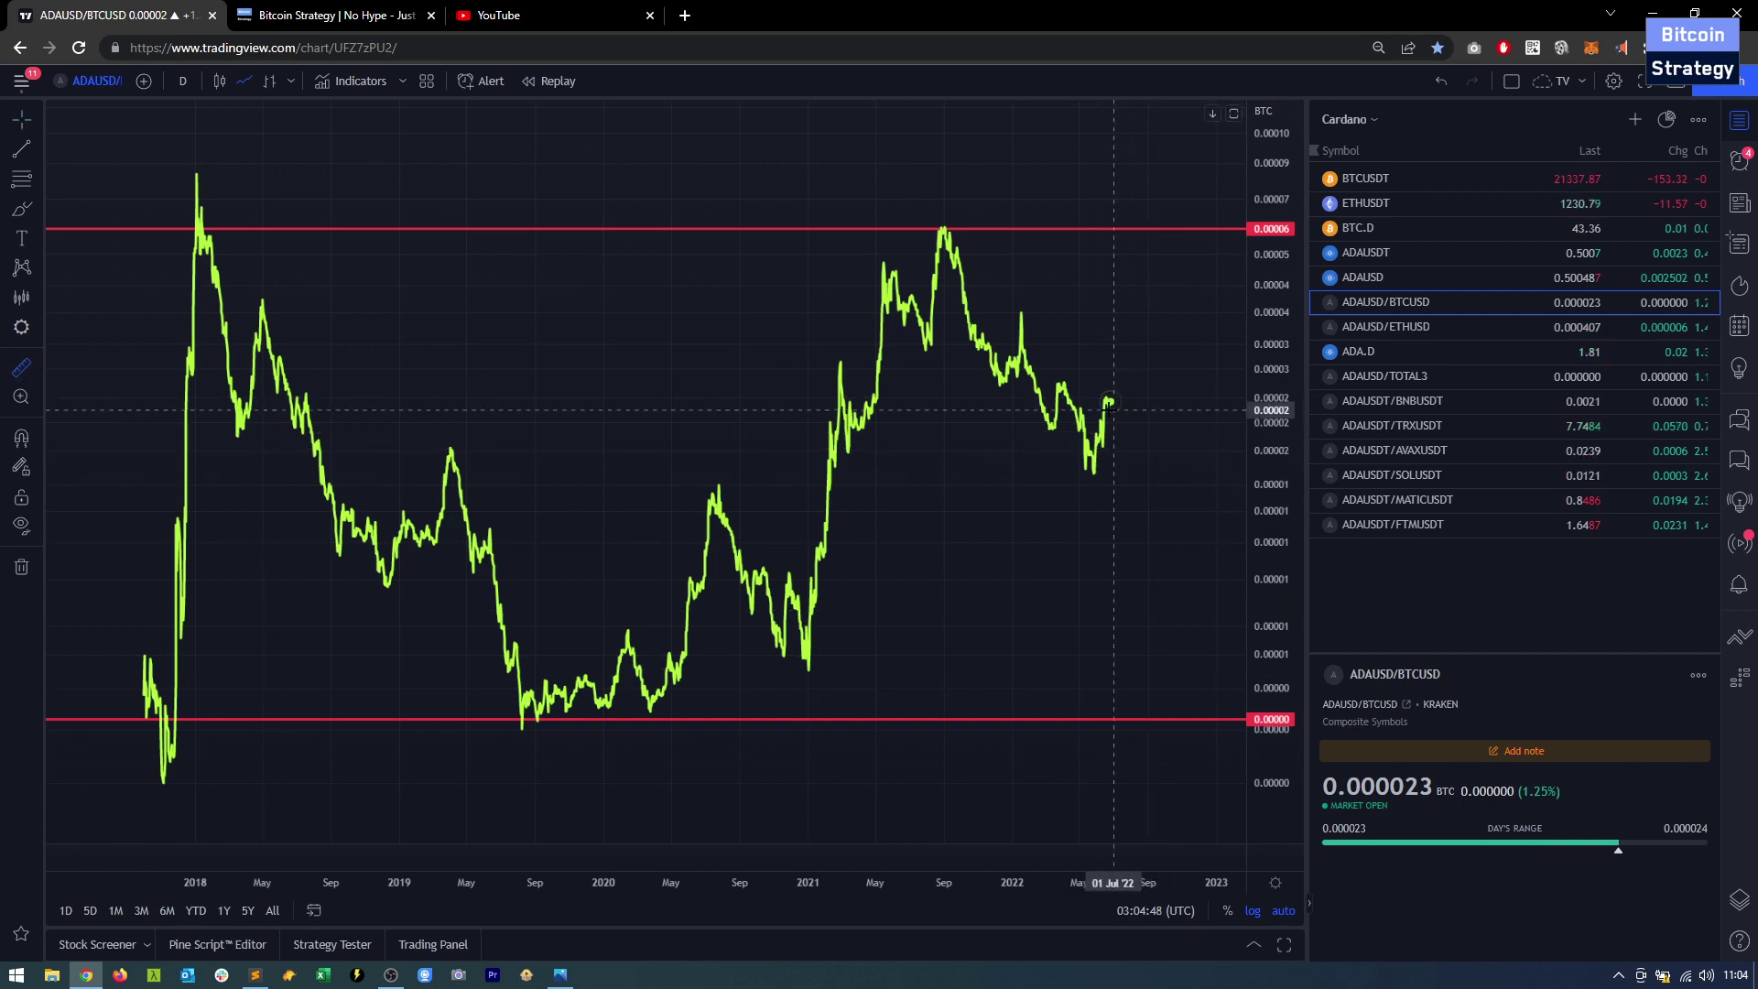
pyautogui.click(1109, 397)
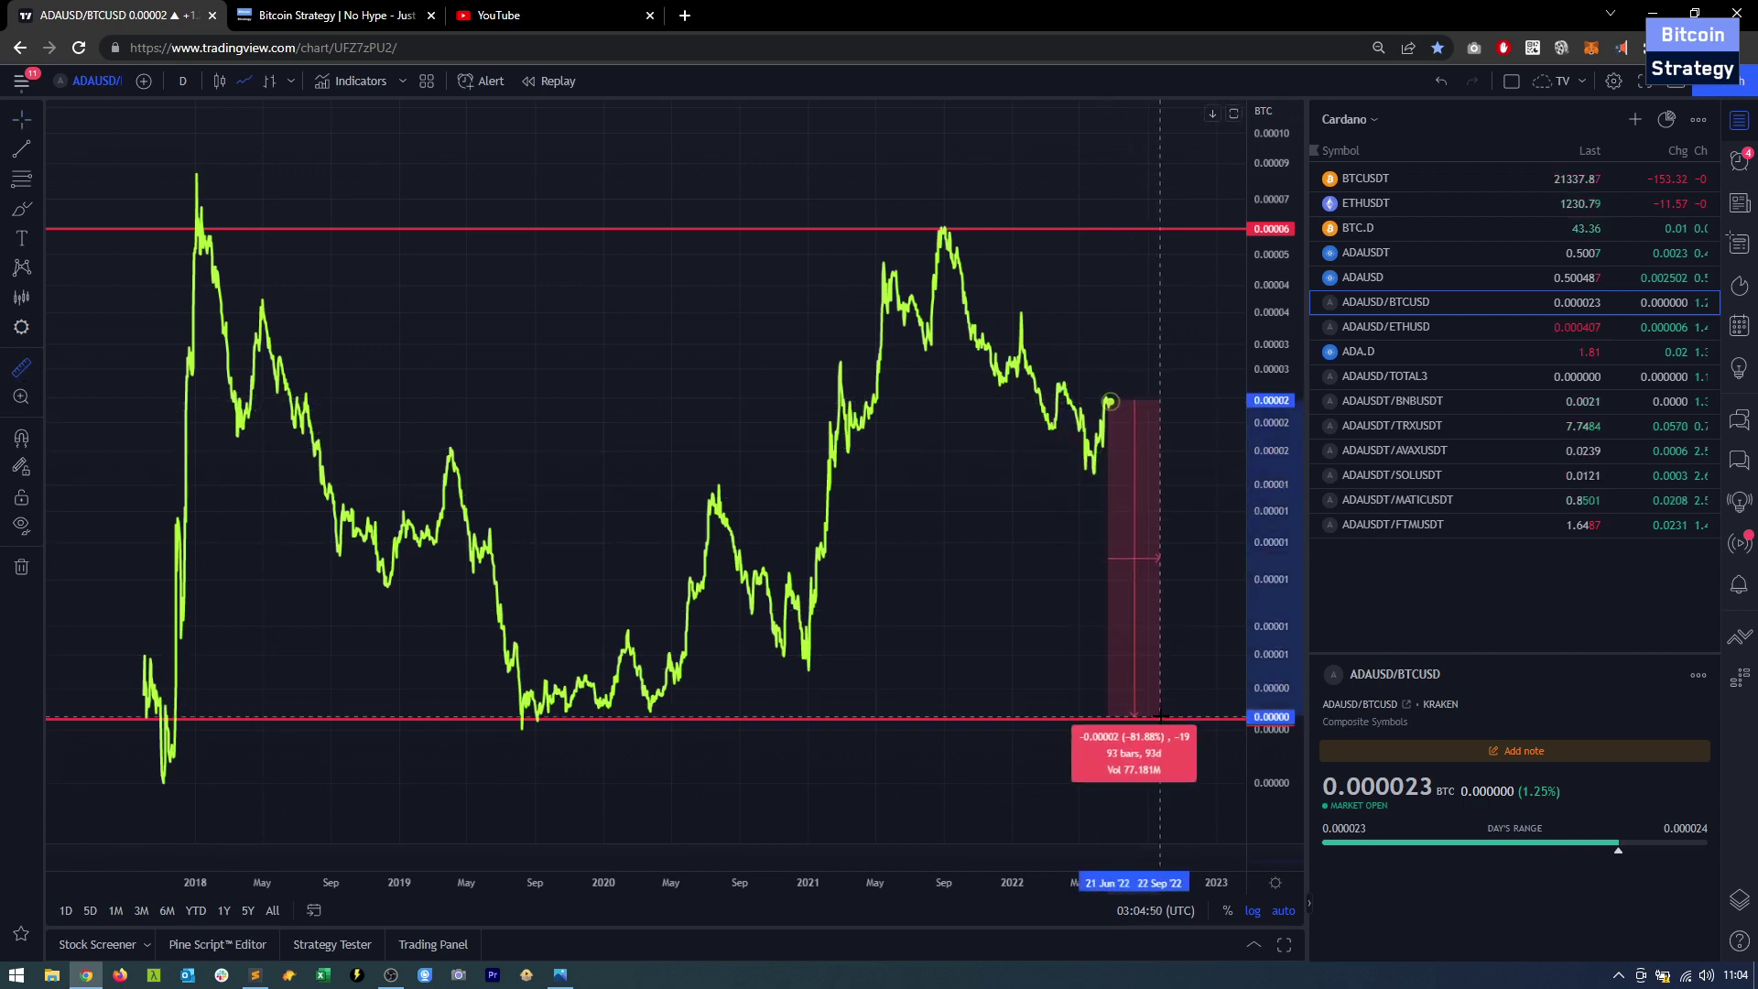
pyautogui.click(1152, 228)
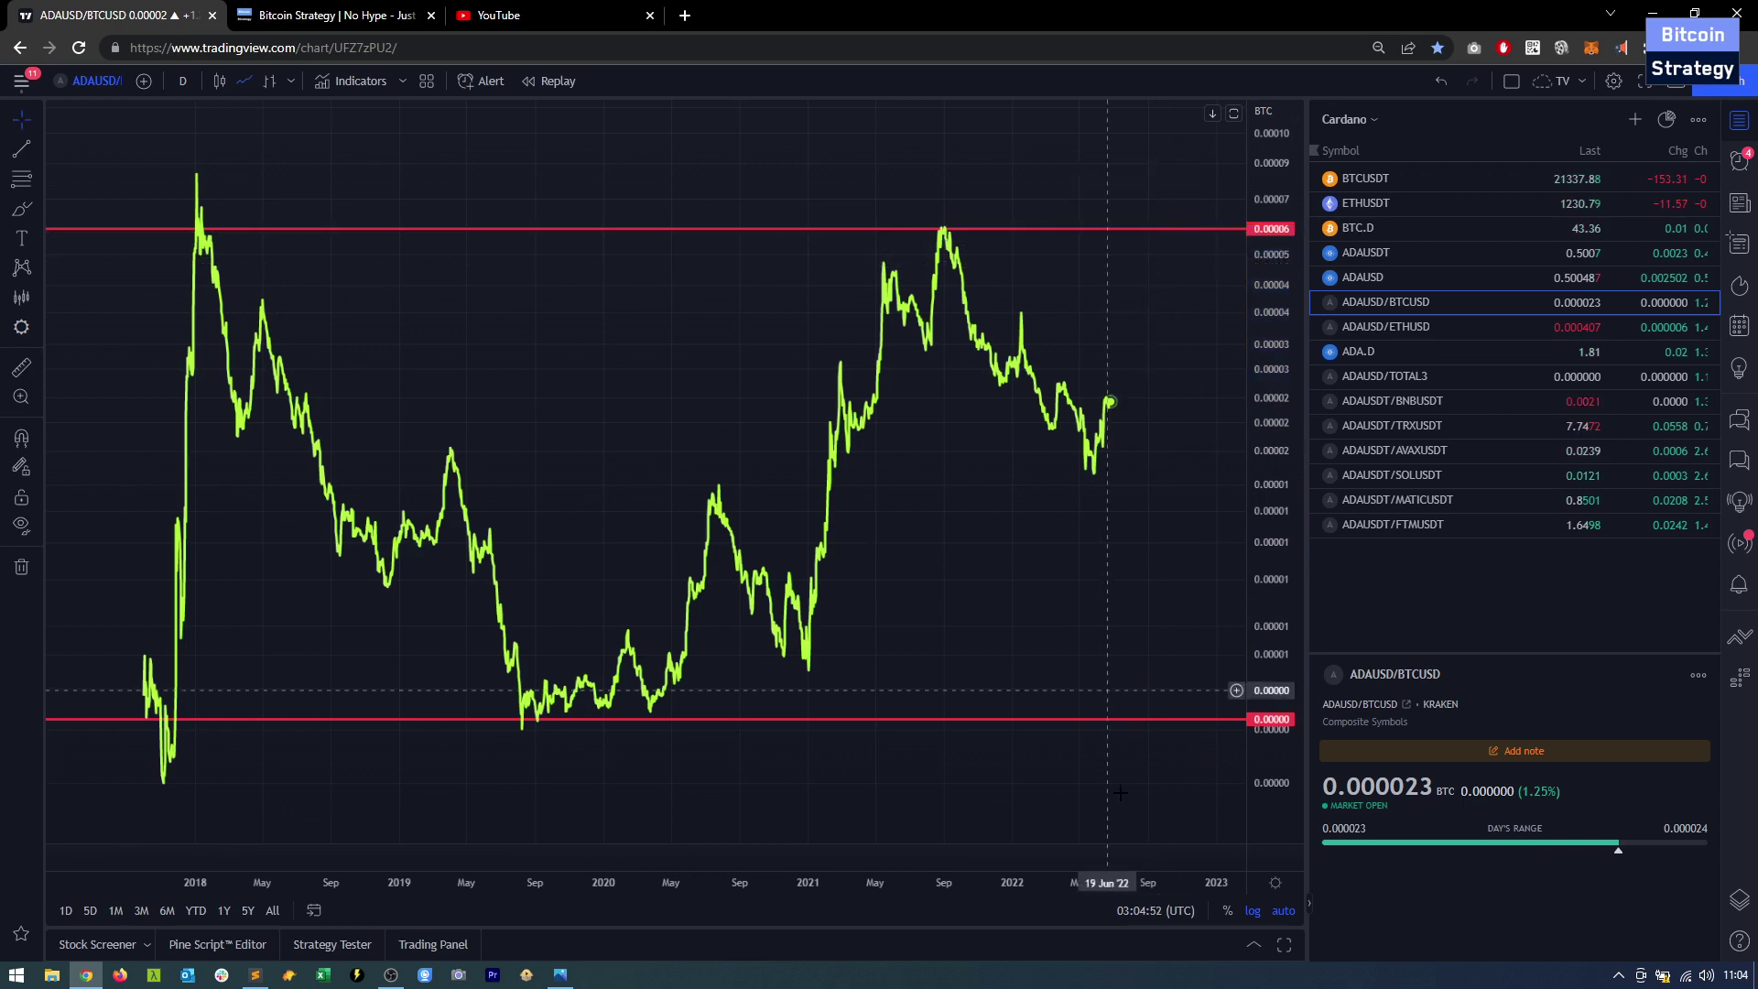
pyautogui.click(1252, 911)
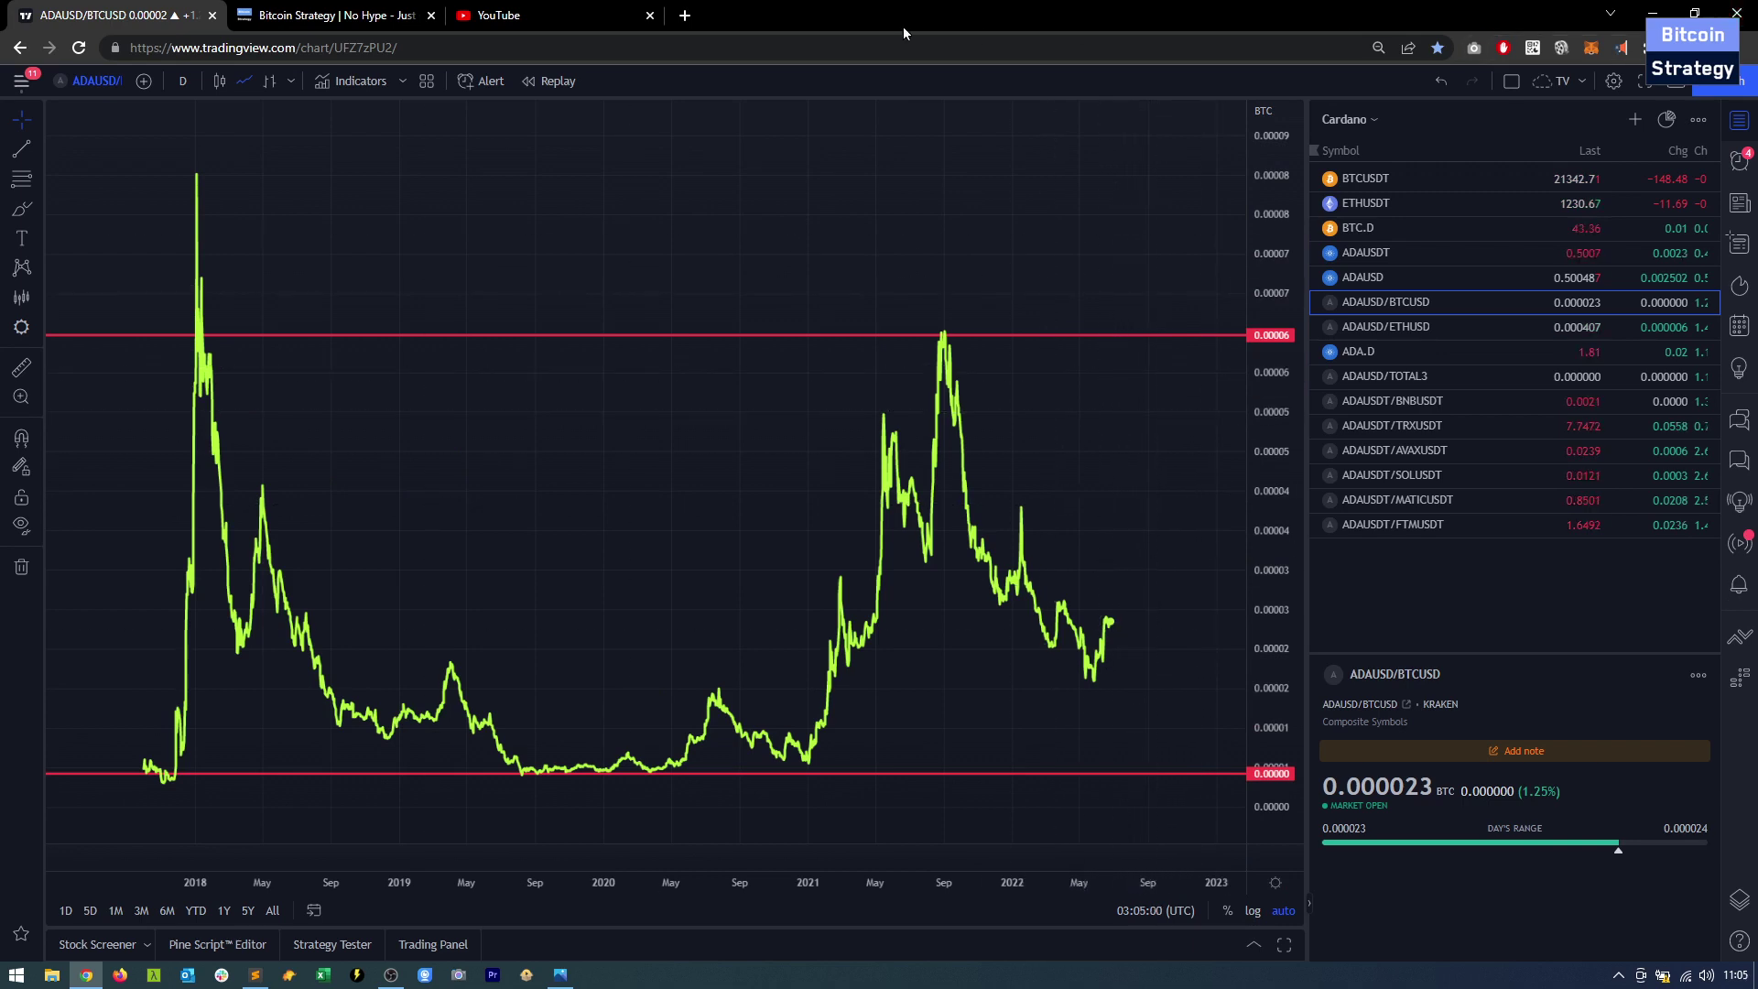
pyautogui.click(1252, 911)
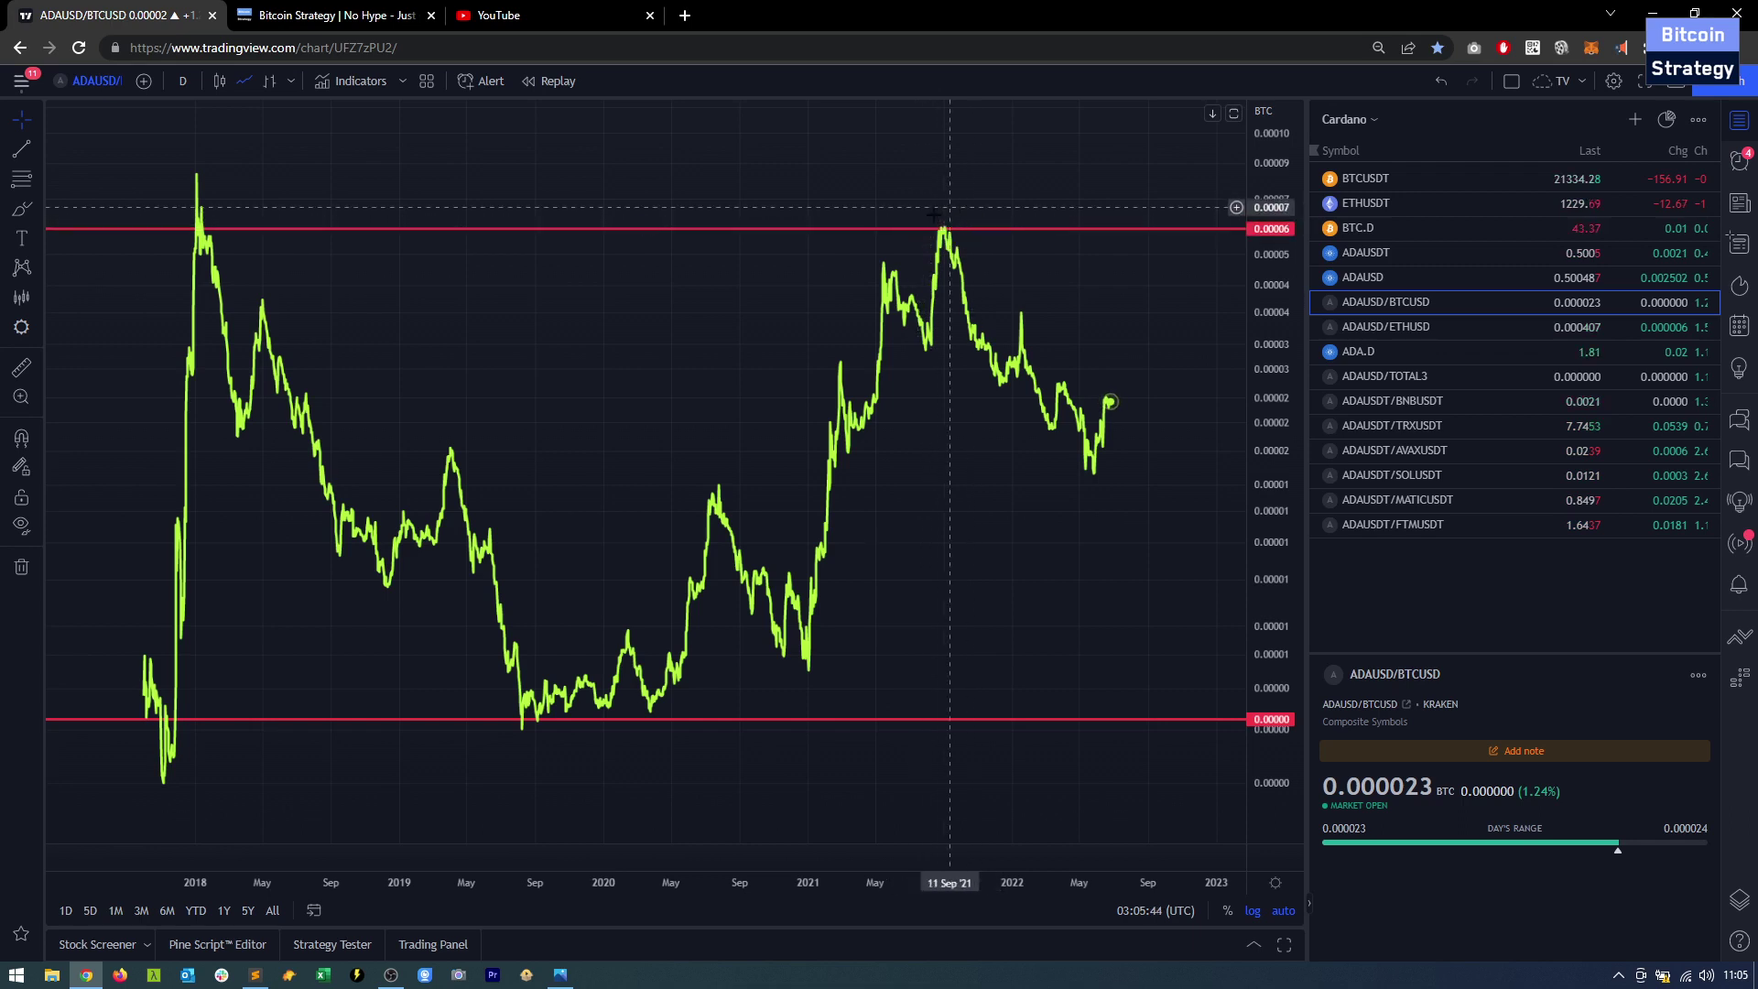
pyautogui.press('Down')
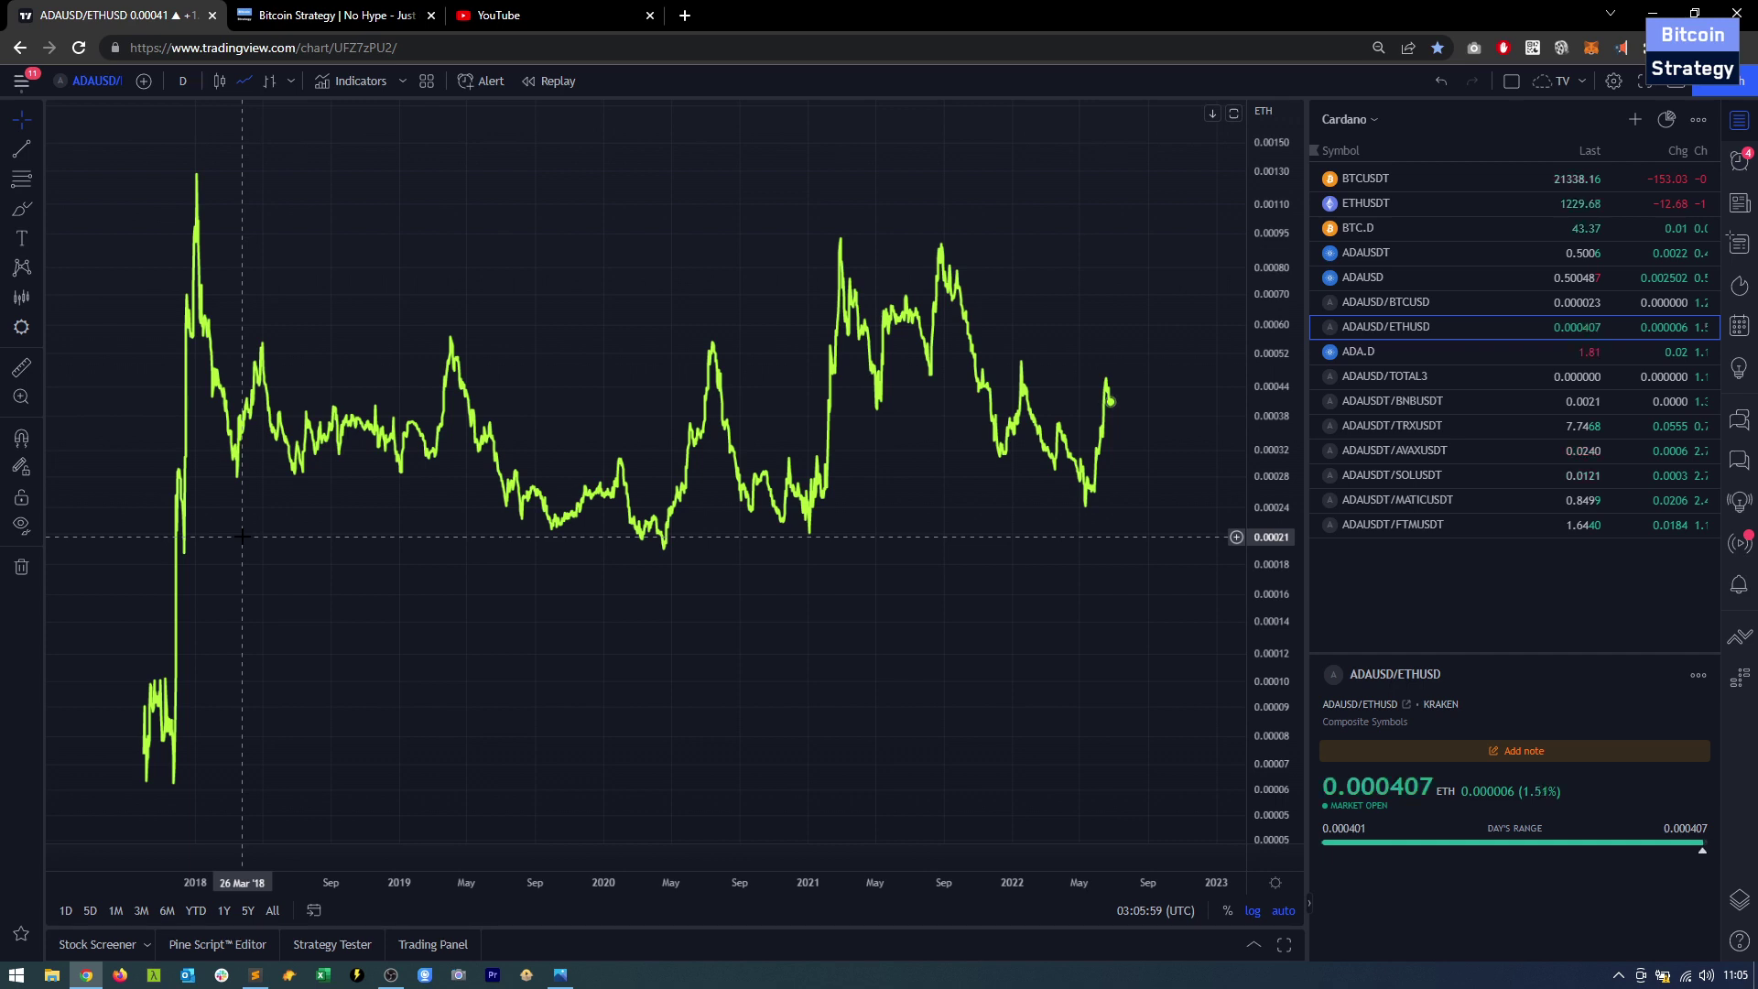
# - Add horizontal lines at 0.00021, 0.00057 and 0.00093 on the ADAUSD/ETHUSD chart
pyautogui.hotkey('alt', 'h')
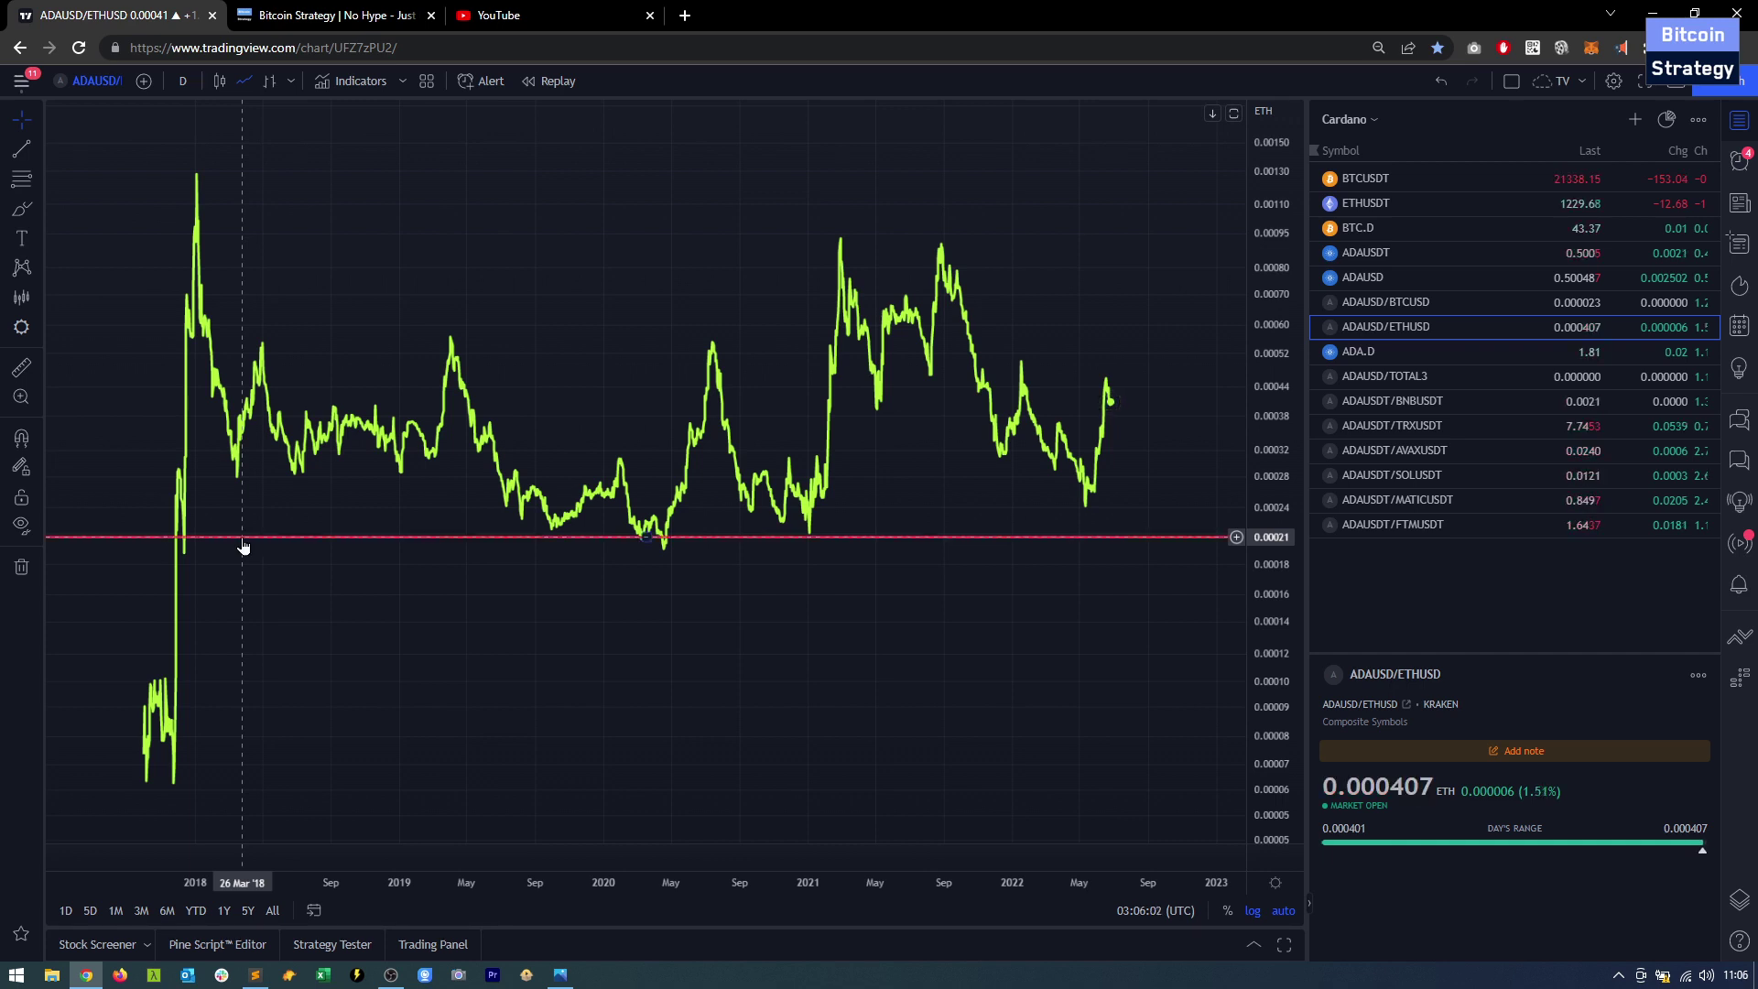
pyautogui.hotkey('alt', 'h')
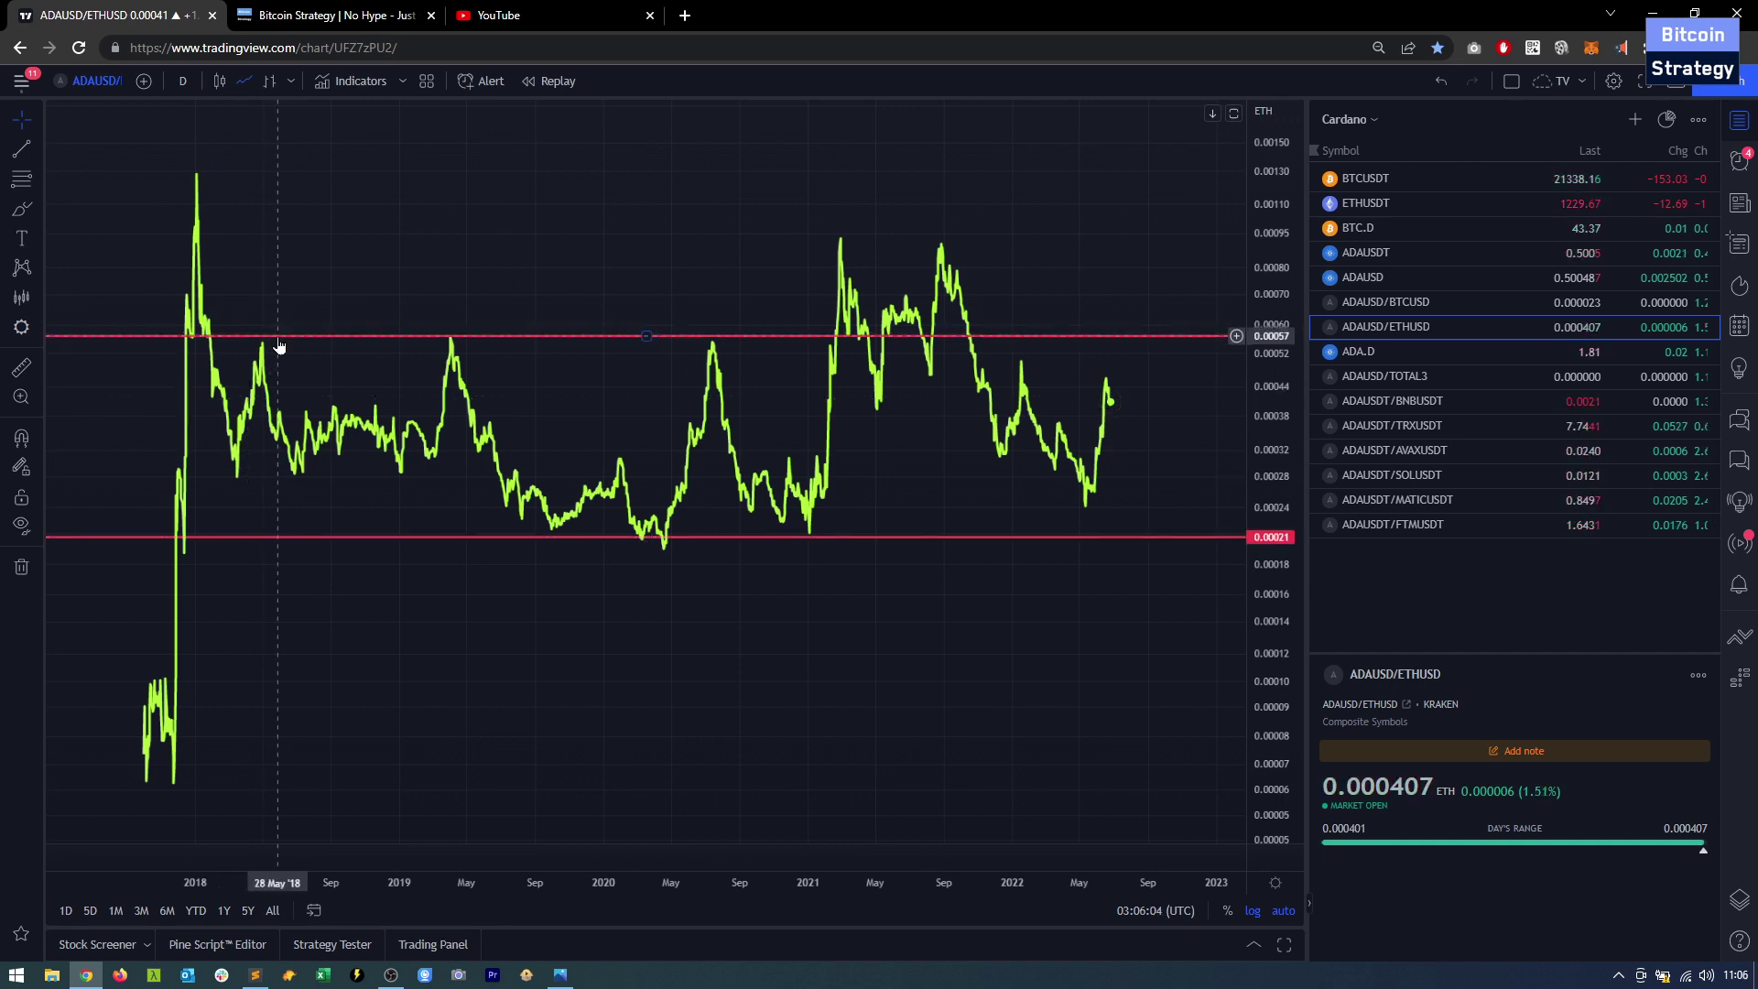
pyautogui.hotkey('alt', 'h')
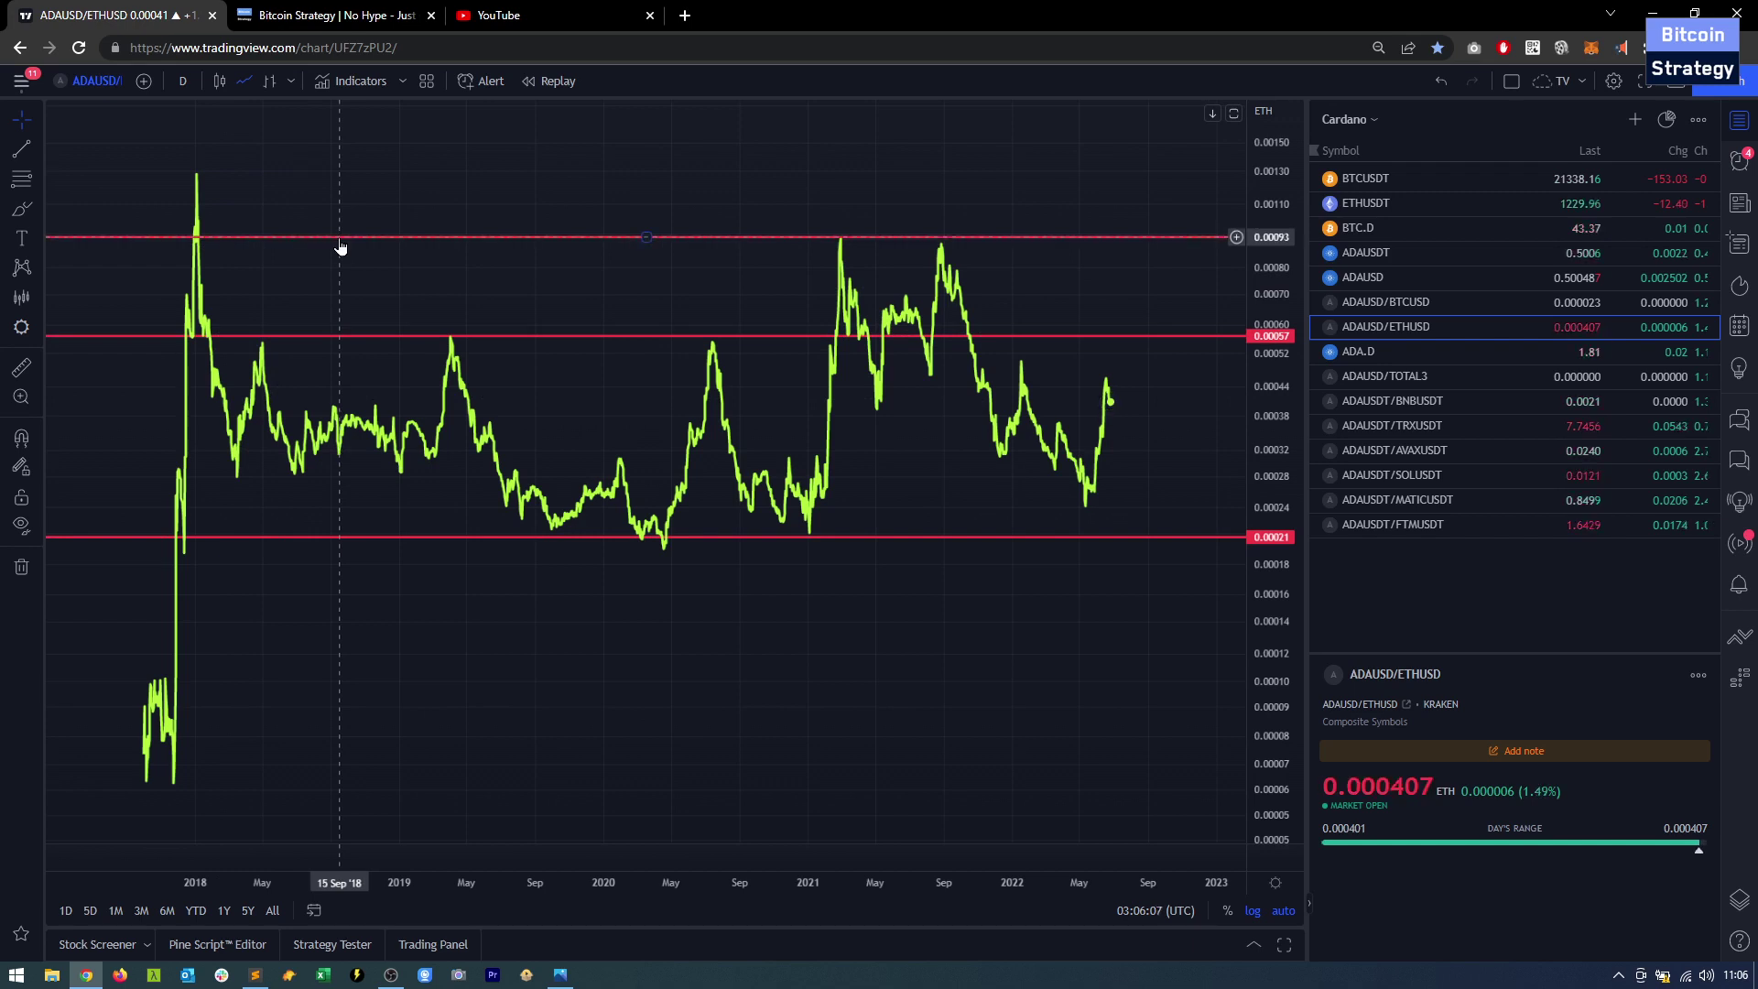
# - Measure the rise from the latest price to the 0.00093 line, then briefly check ADAUSD/BTCUSD
pyautogui.click(21, 370)
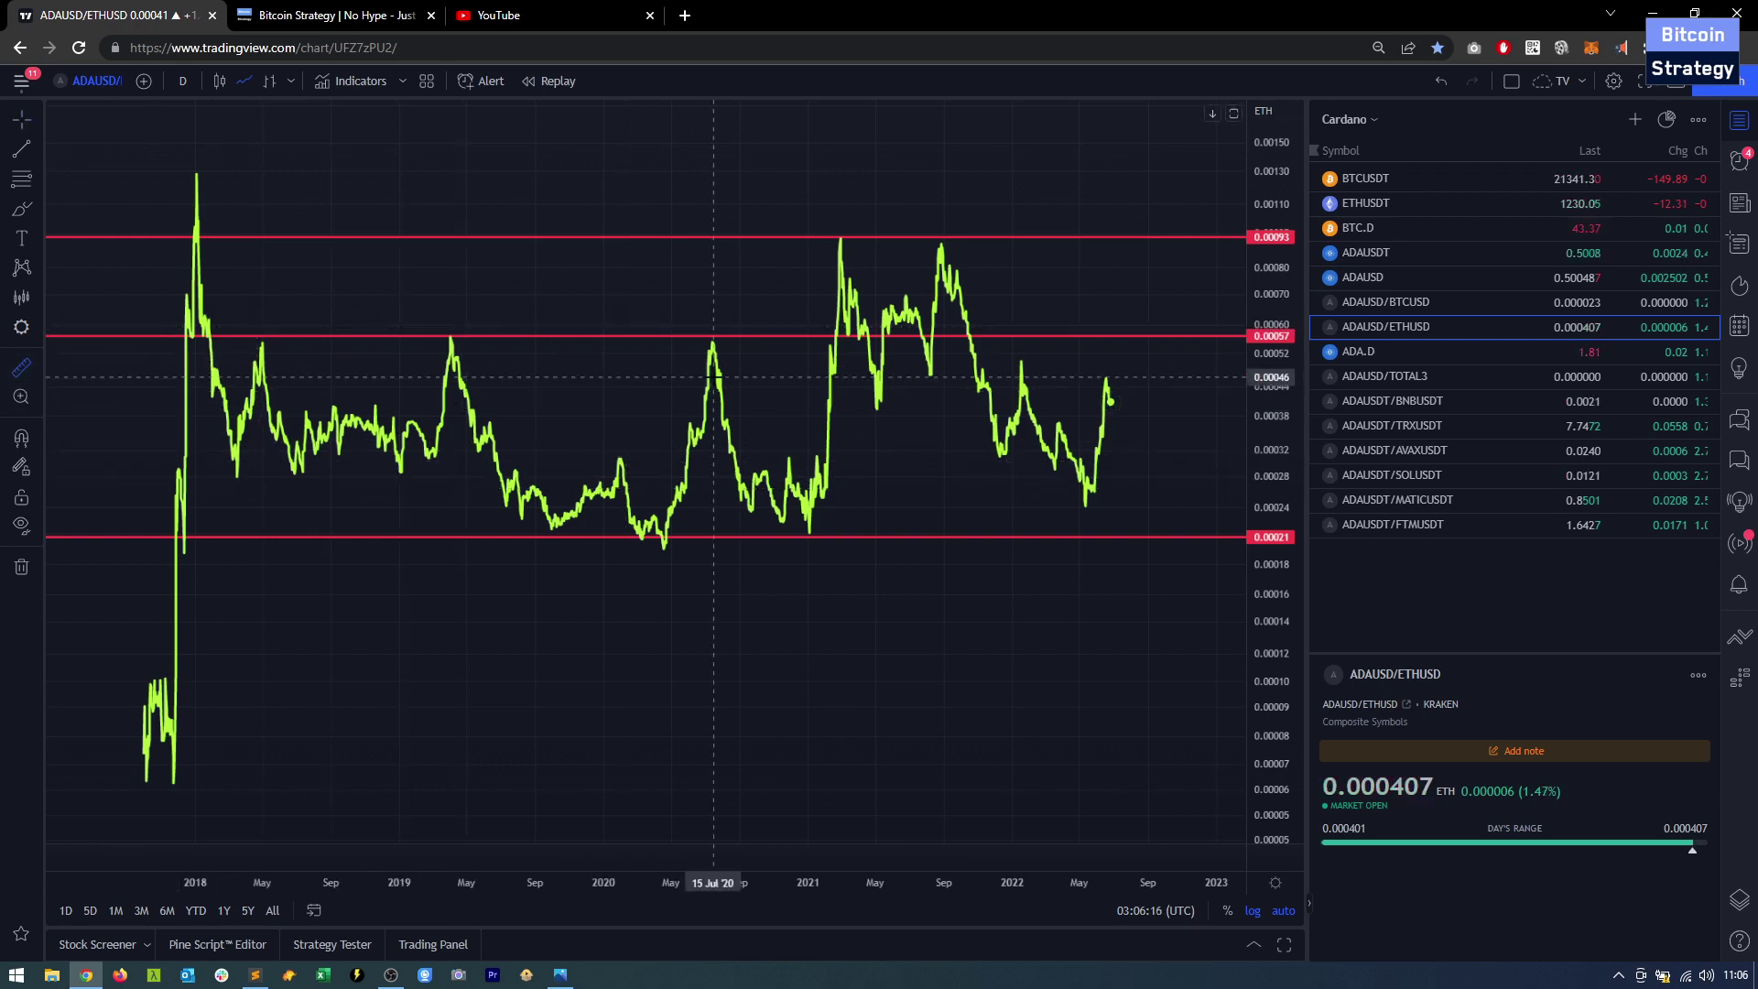
pyautogui.click(1111, 401)
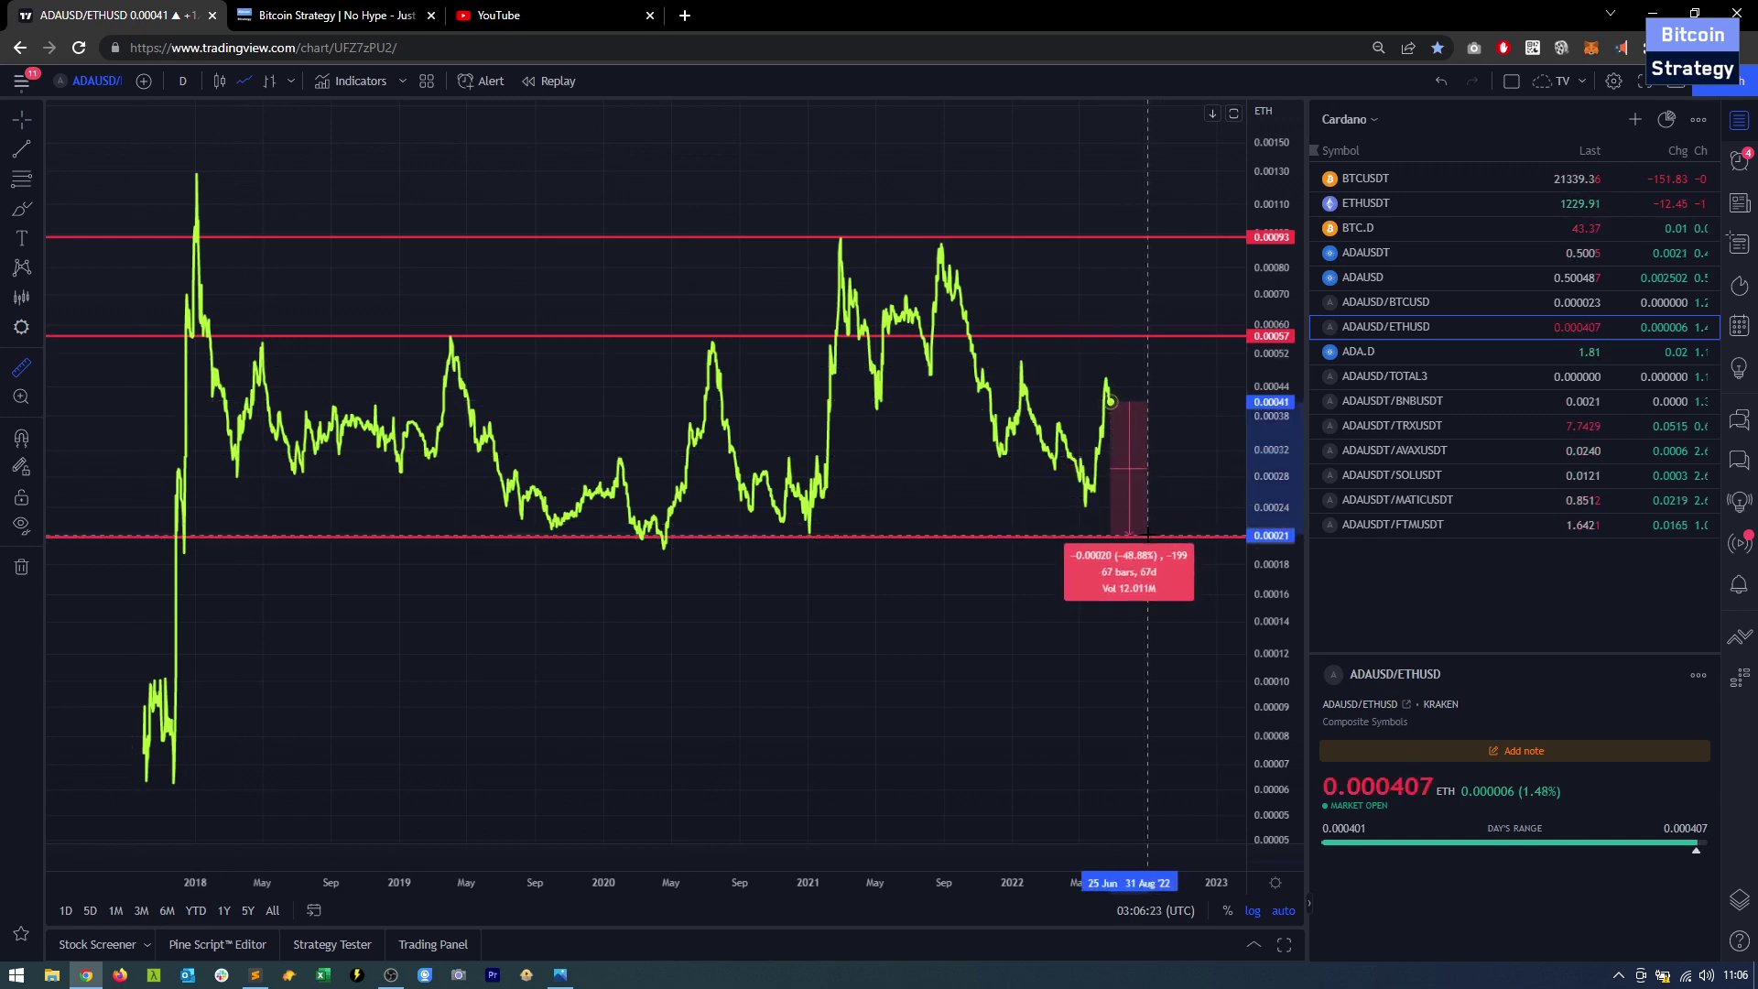
pyautogui.click(1173, 237)
pyautogui.click(1174, 274)
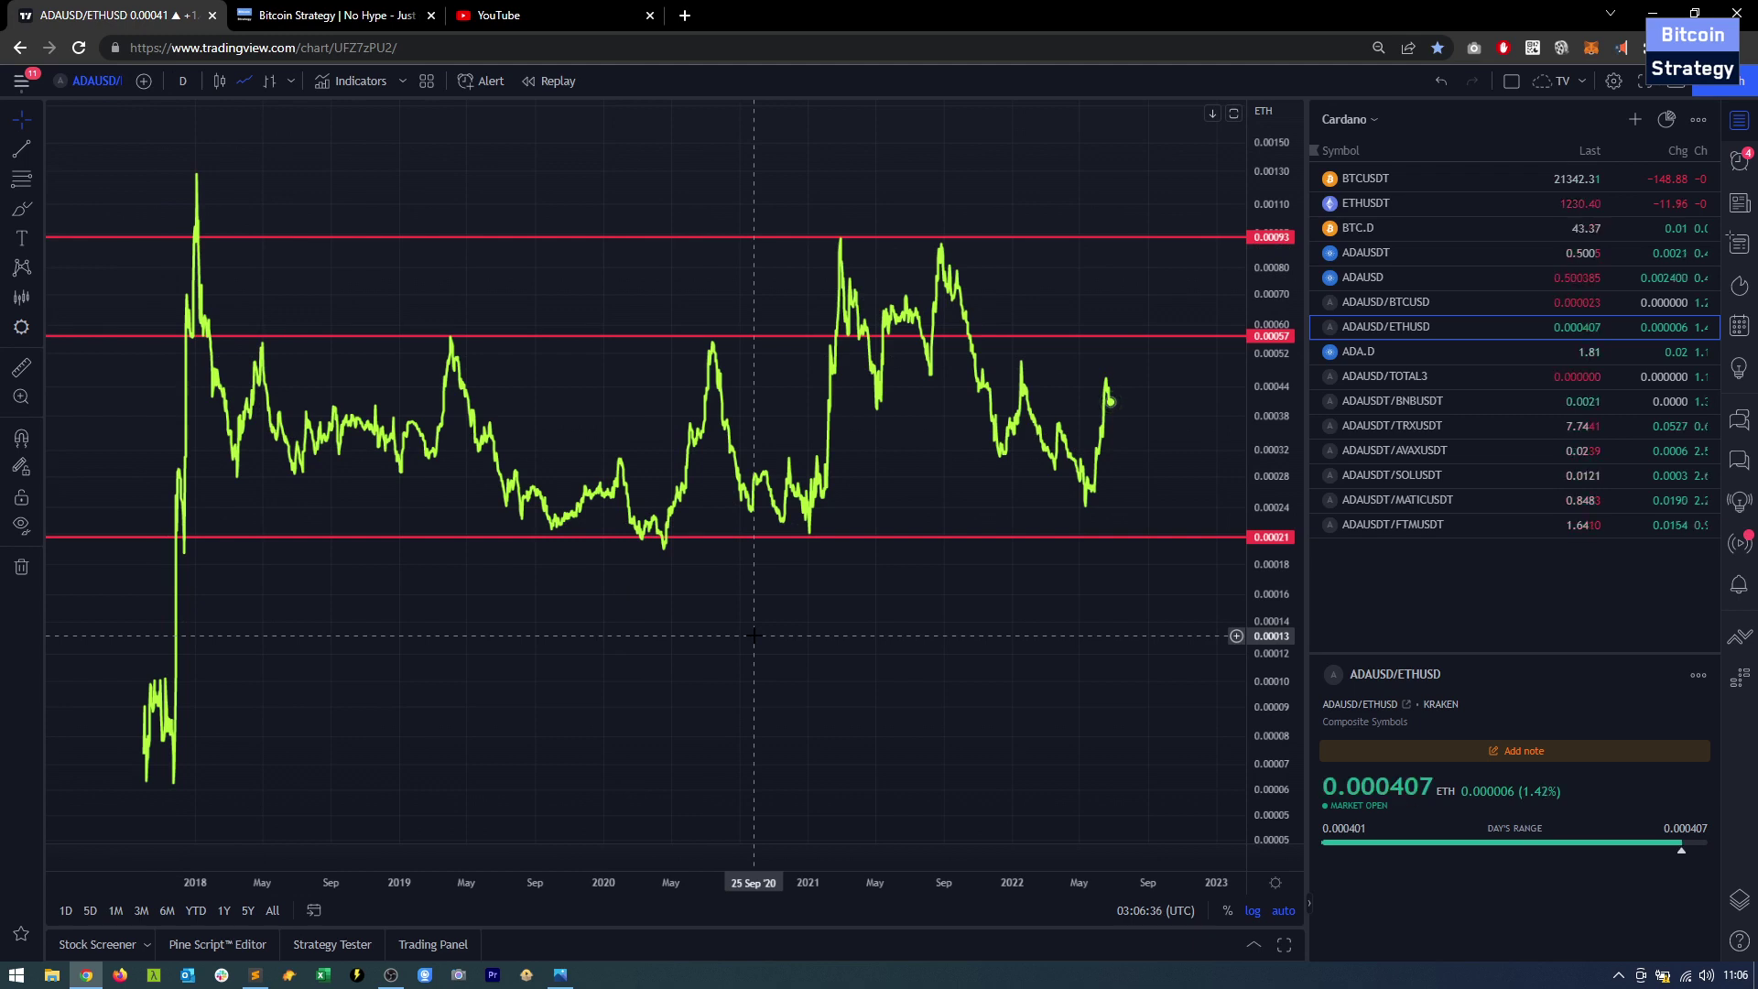
pyautogui.press('Up')
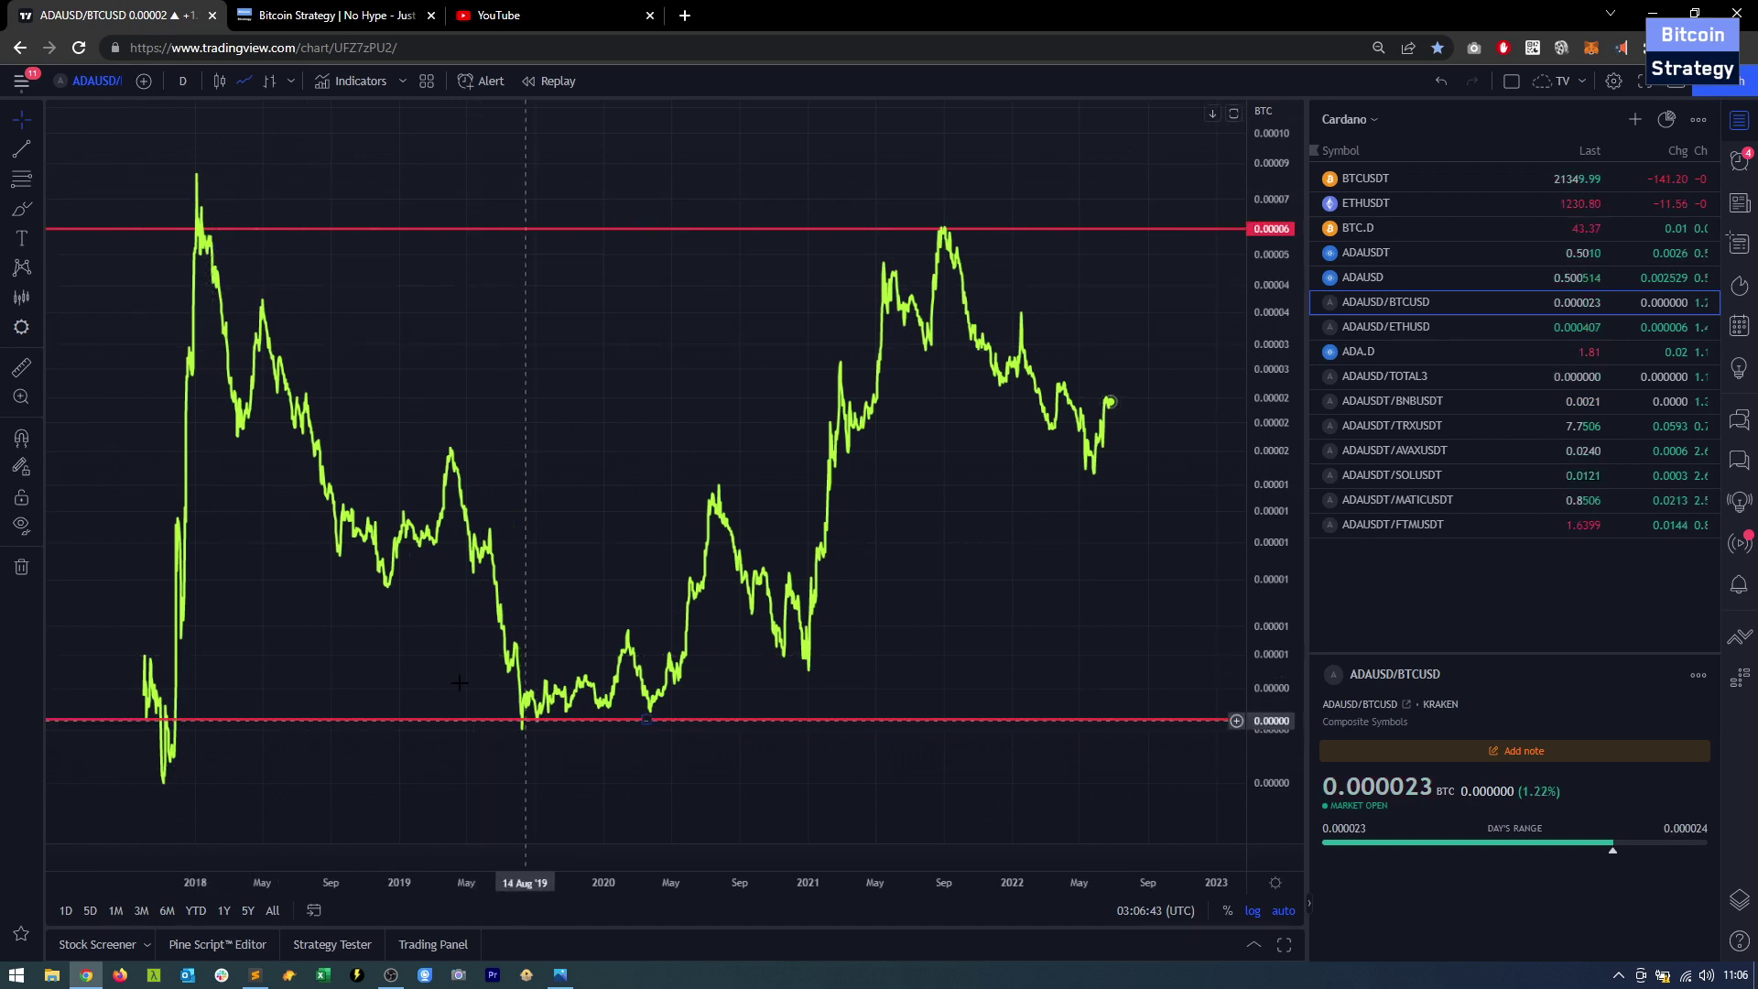
pyautogui.click(1401, 321)
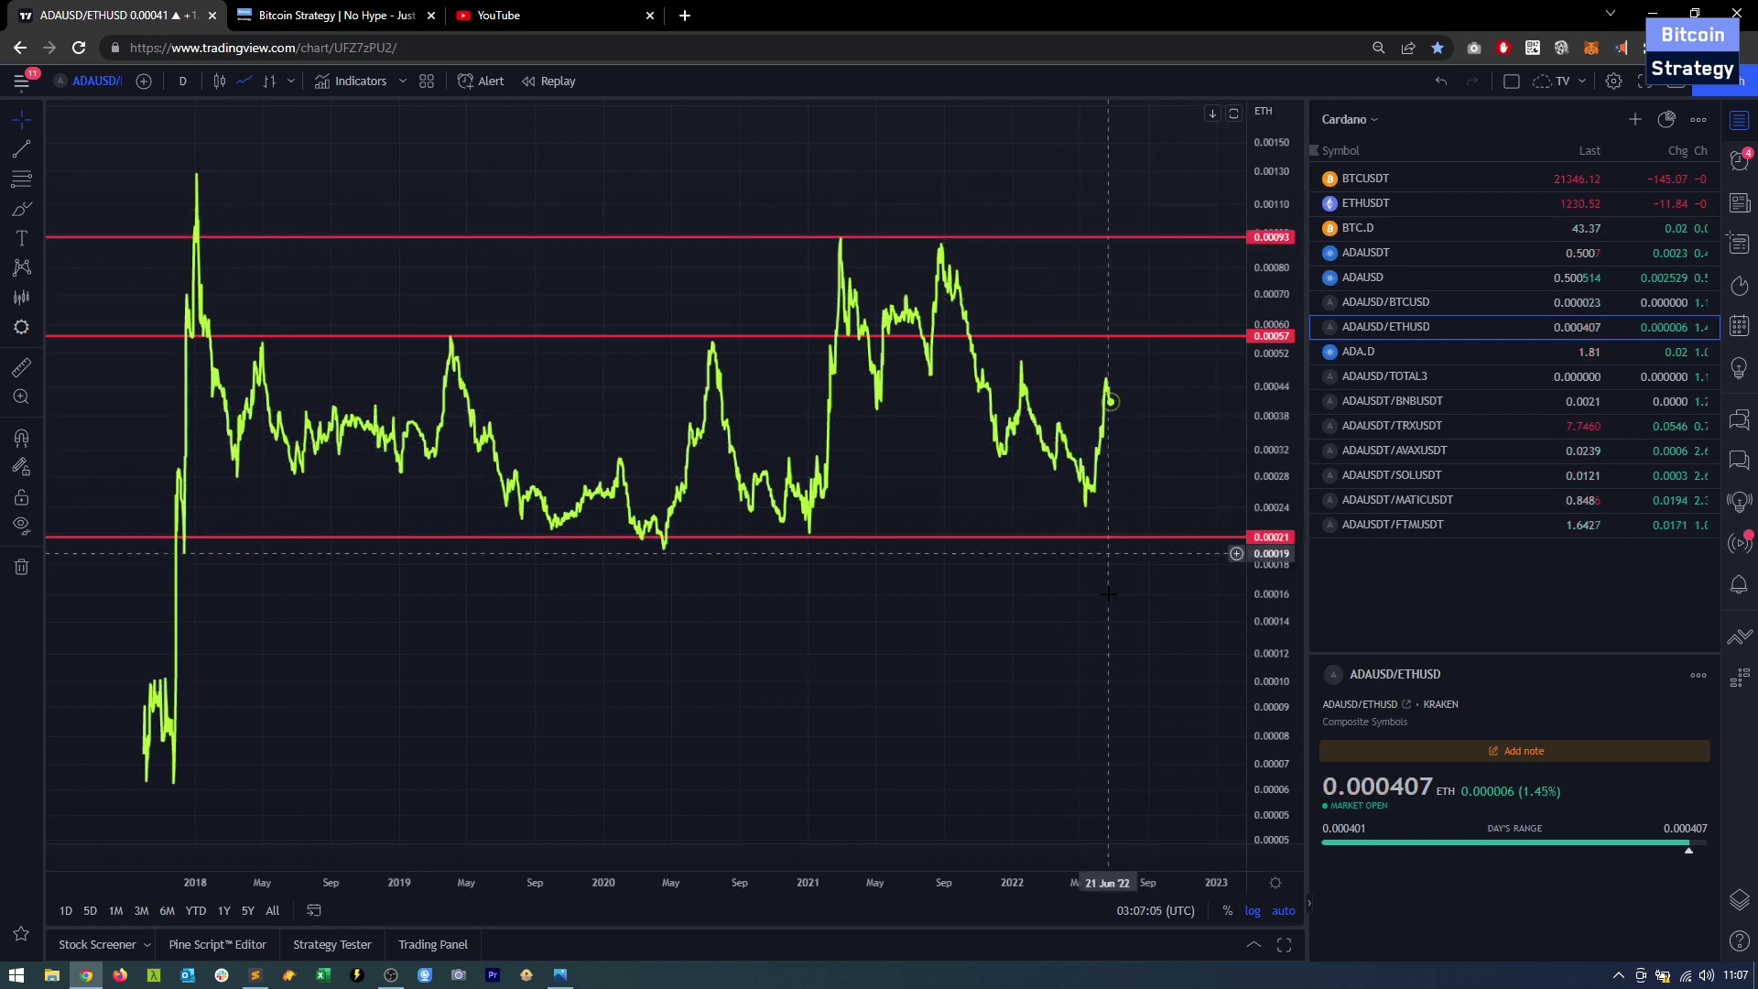
# - On ADA.D, copy the Jan '18–Oct '19 decline as a Bars Pattern and move it to the 2021 peak
pyautogui.click(1356, 354)
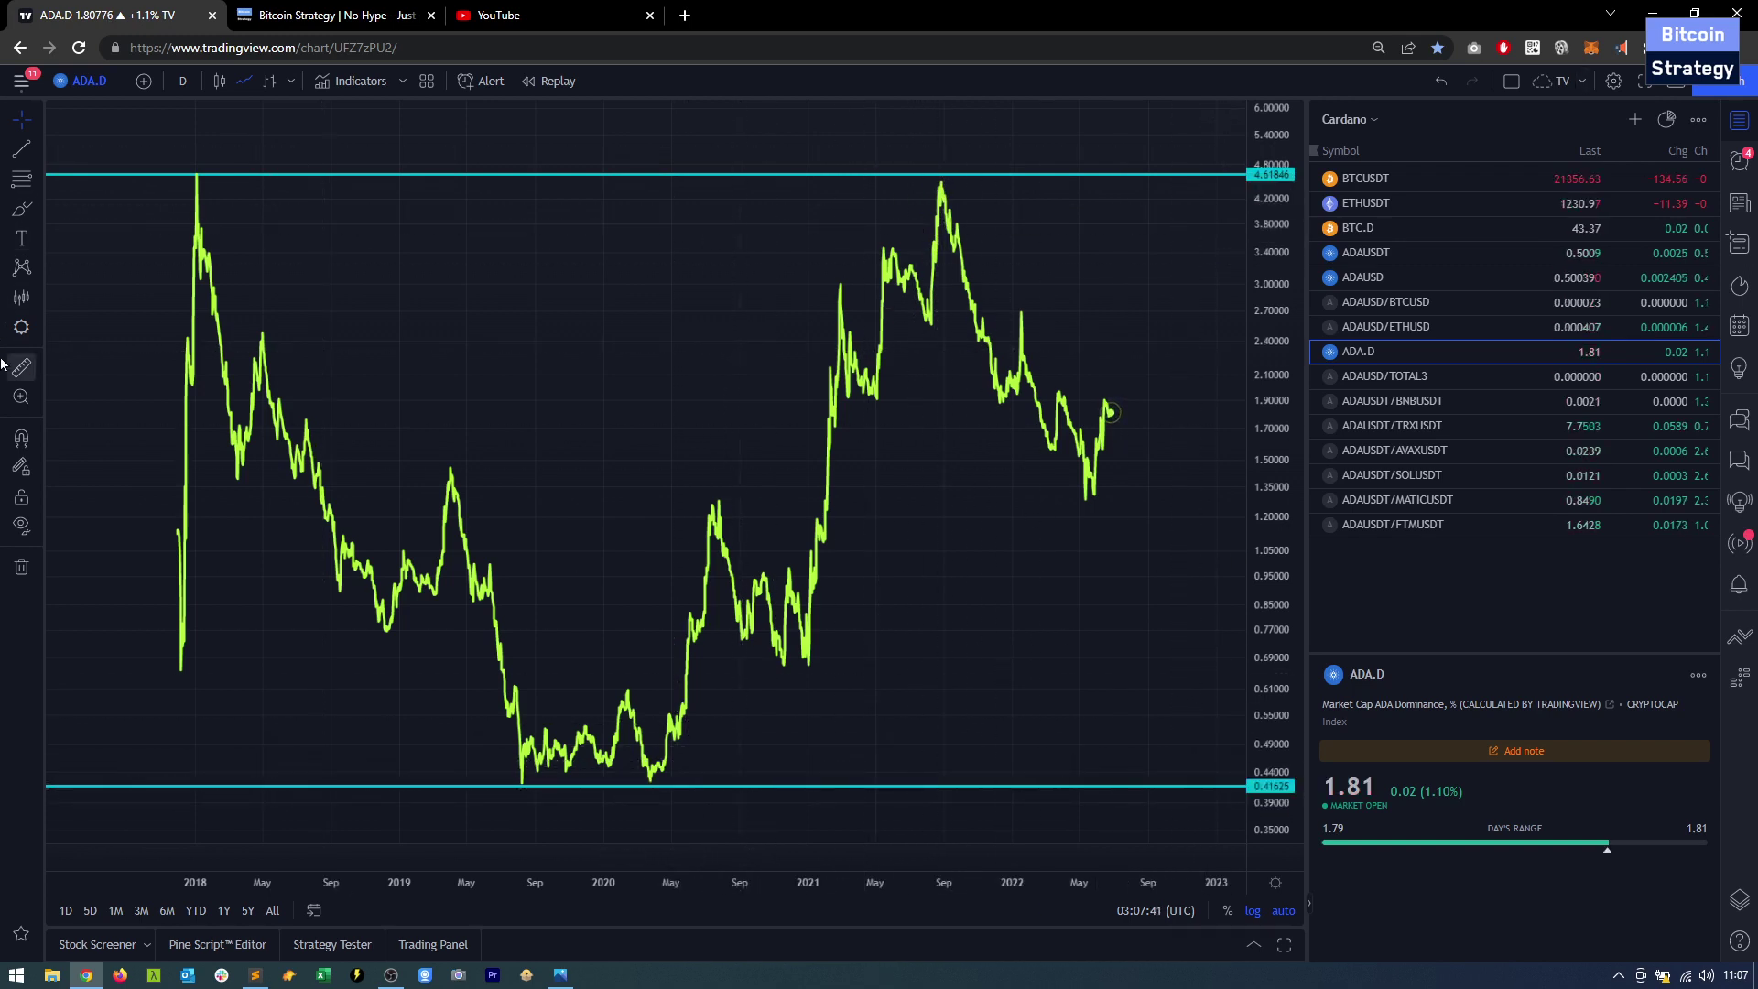
pyautogui.click(21, 296)
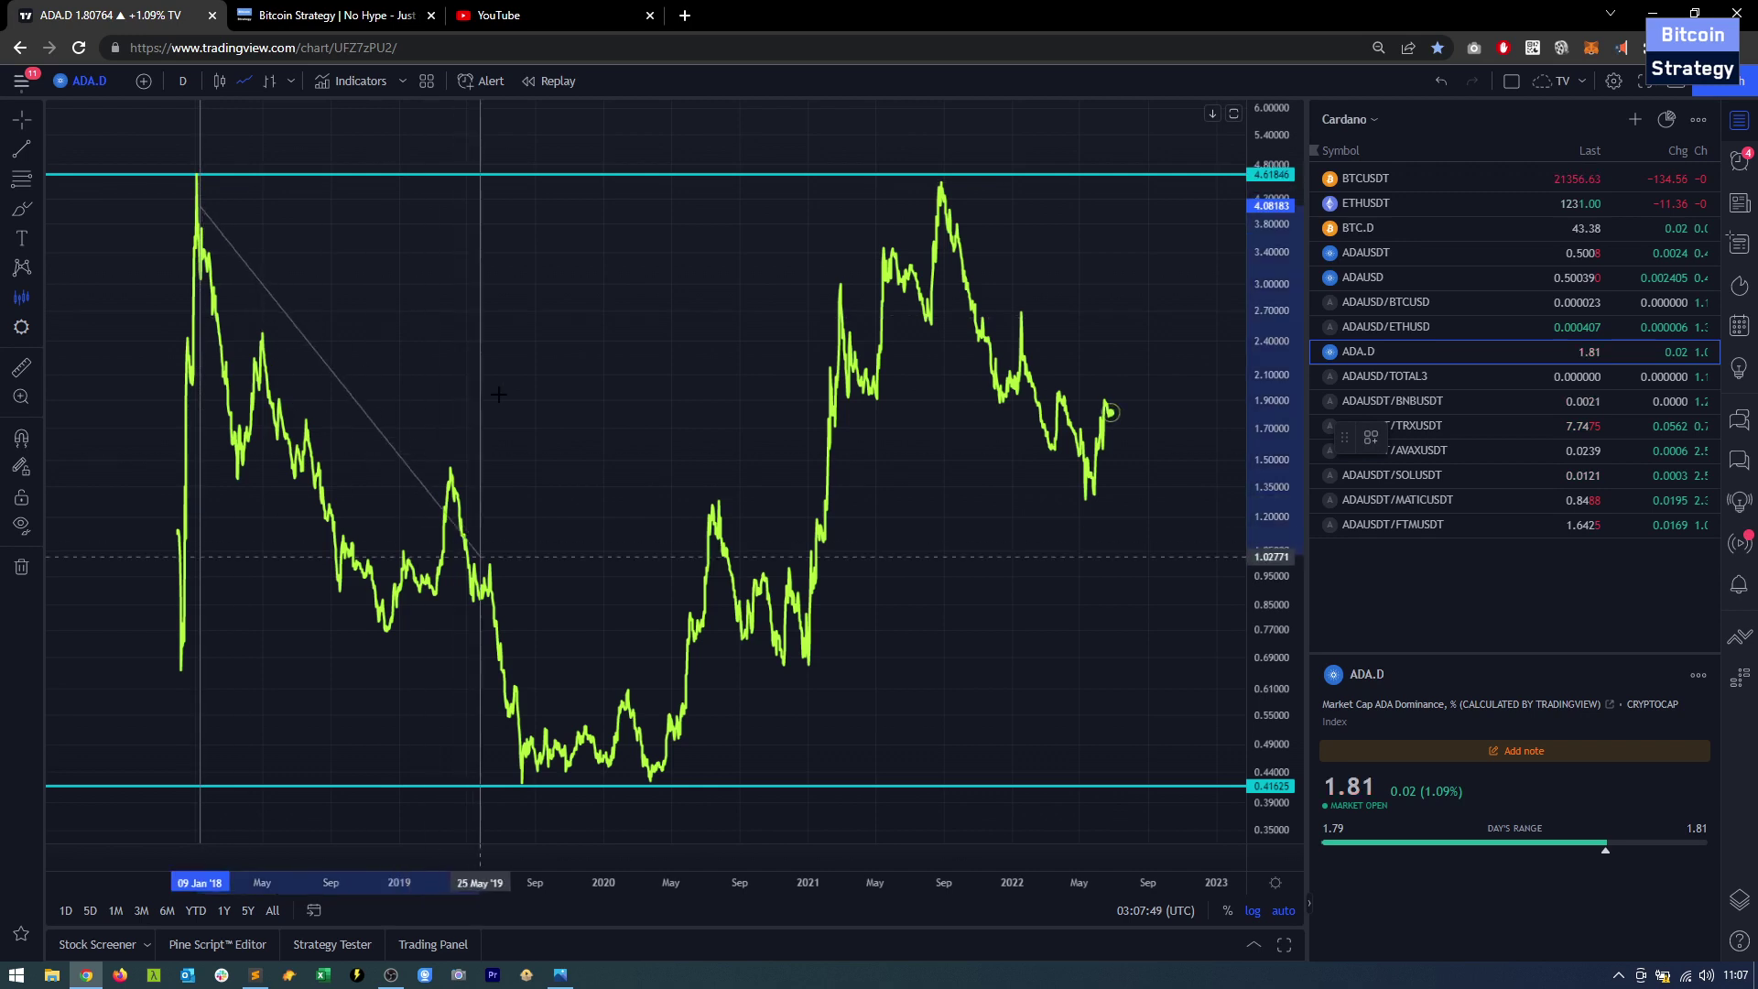
pyautogui.click(559, 554)
pyautogui.moveTo(561, 565); pyautogui.dragTo(561, 751)
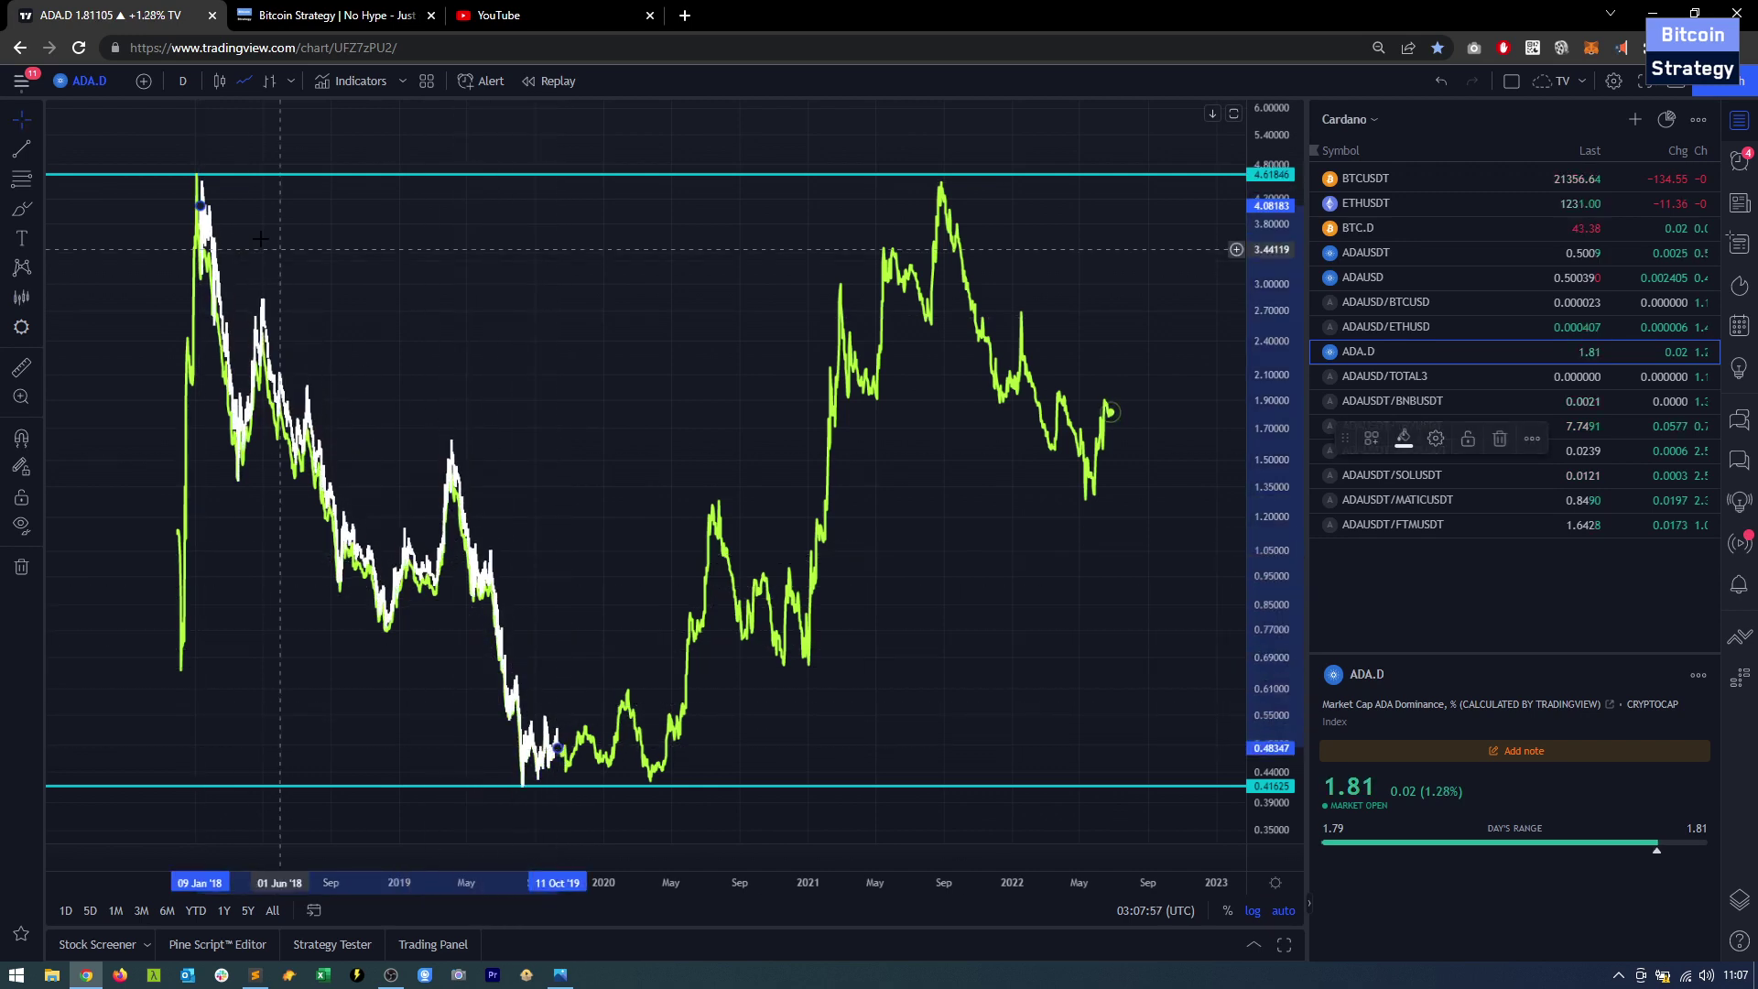
pyautogui.moveTo(302, 366)
pyautogui.mouseDown()
pyautogui.moveTo(1126, 455)
pyautogui.moveTo(1154, 440)
pyautogui.moveTo(1012, 365)
pyautogui.mouseUp()
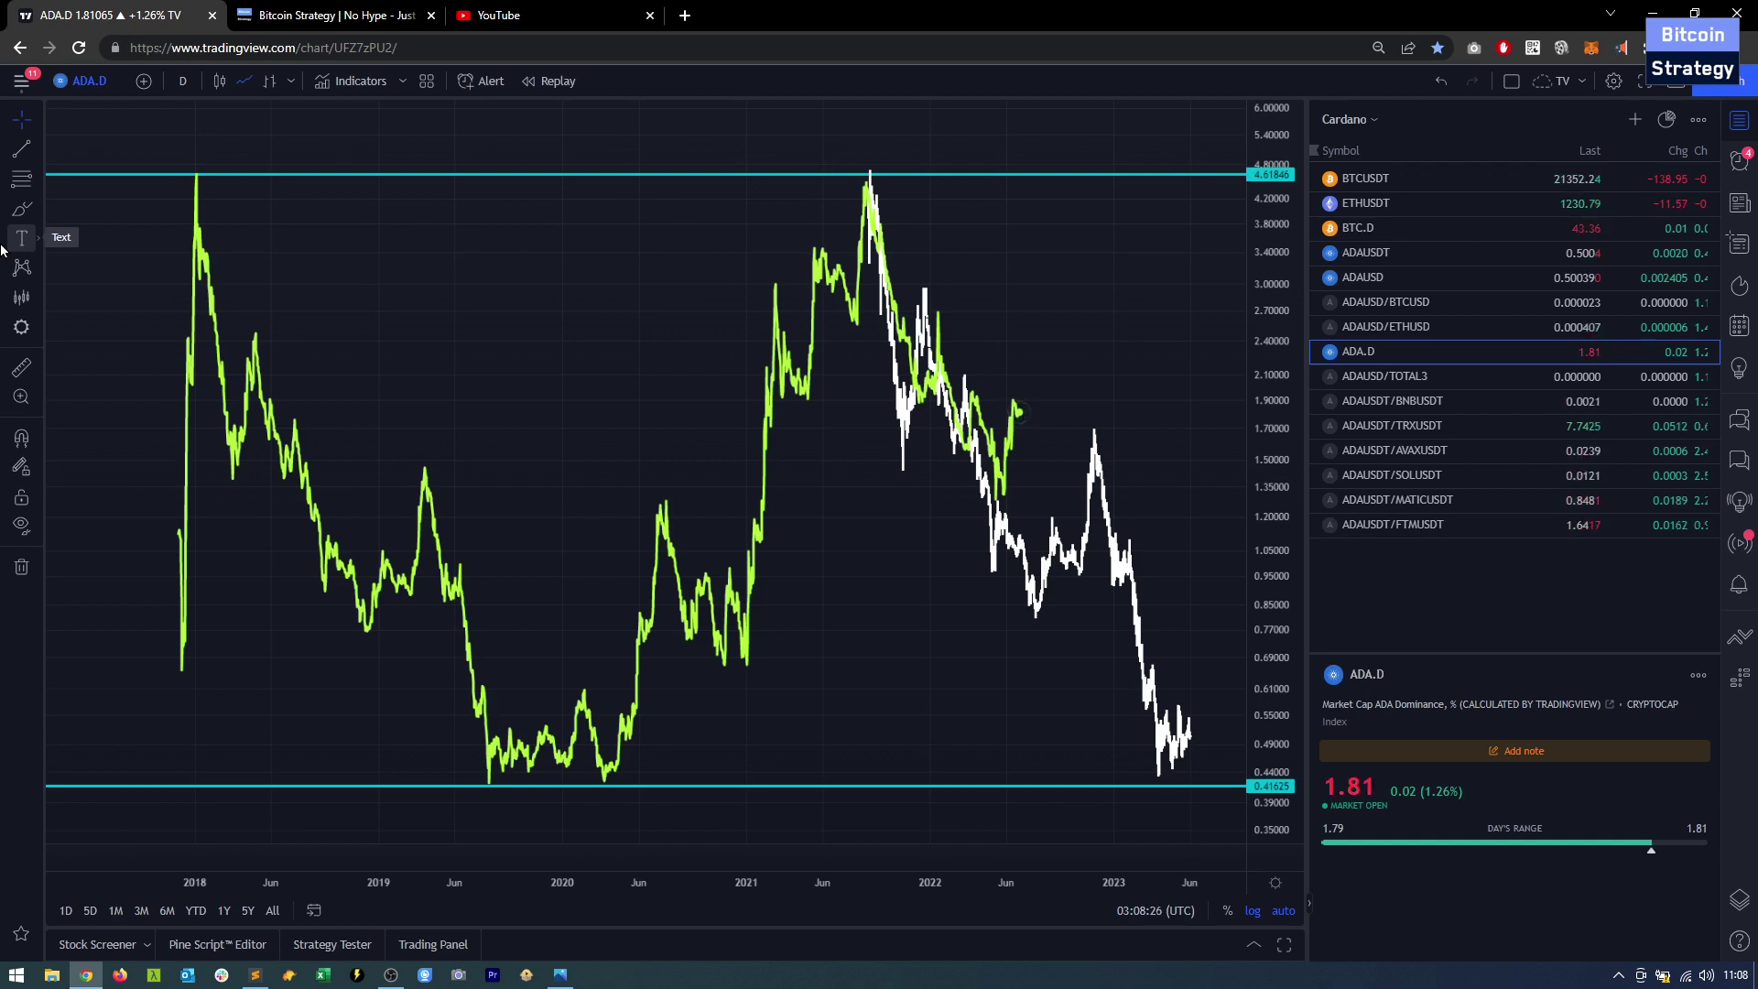
pyautogui.press('Down')
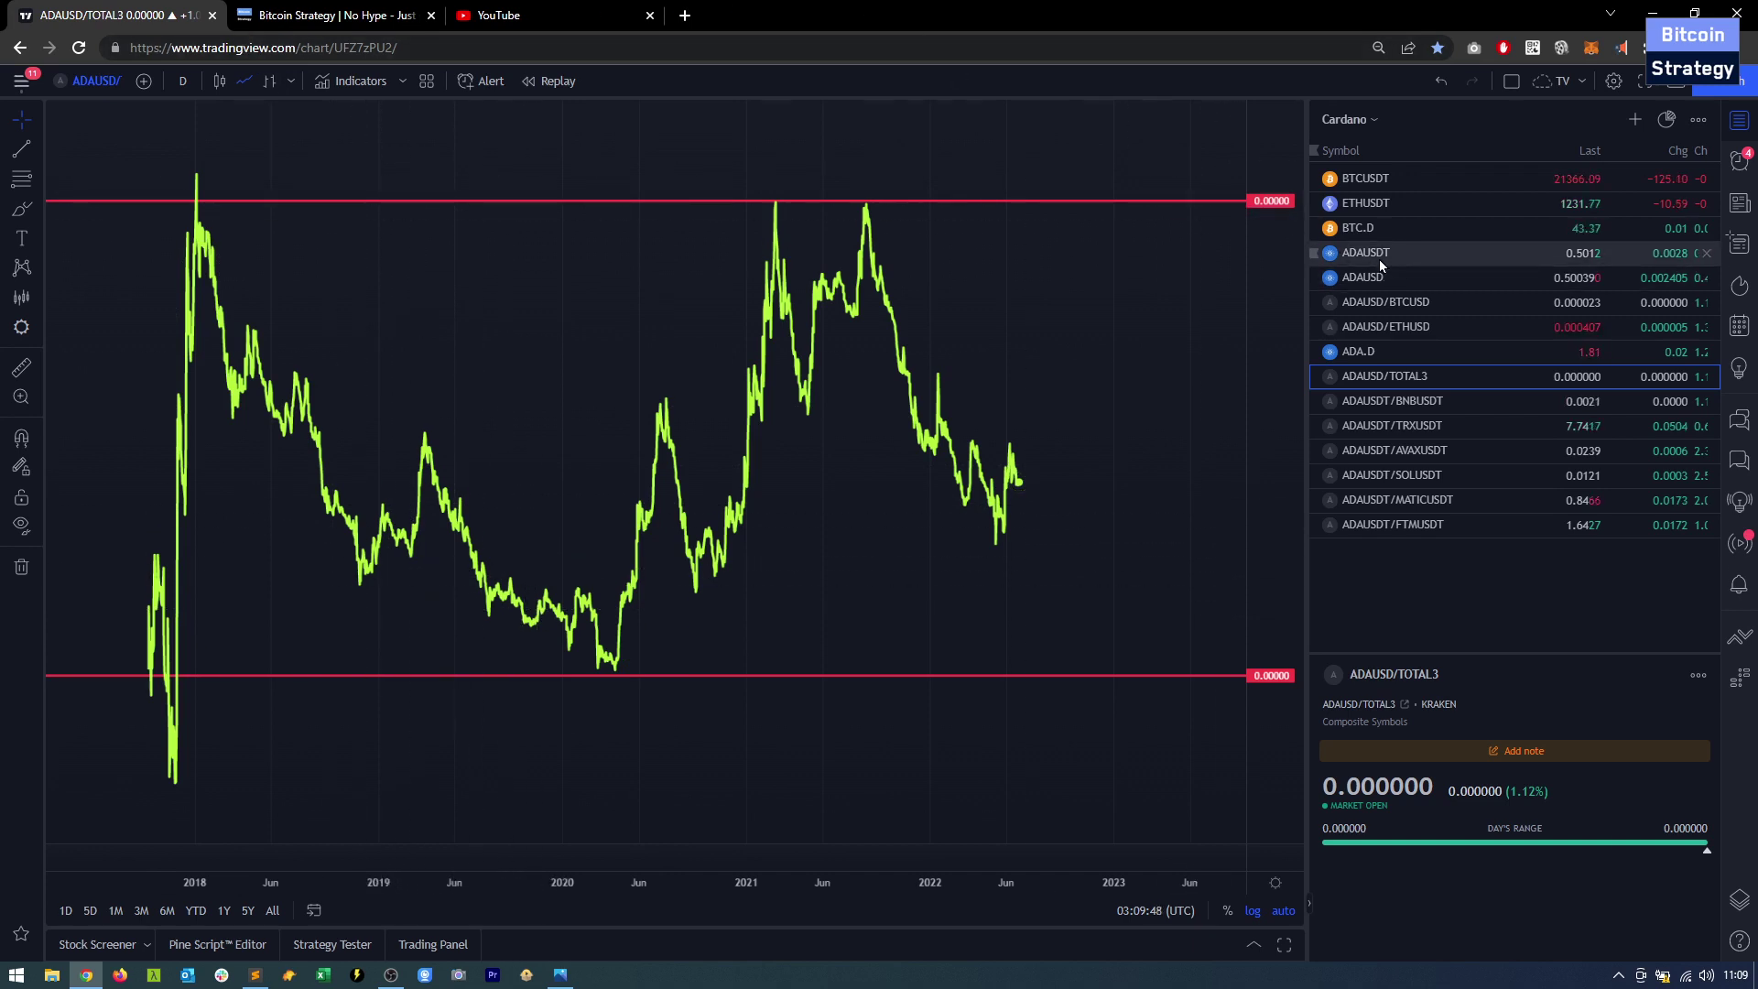
# - Open the ADAUSDT price chart from the watchlist
pyautogui.click(1333, 253)
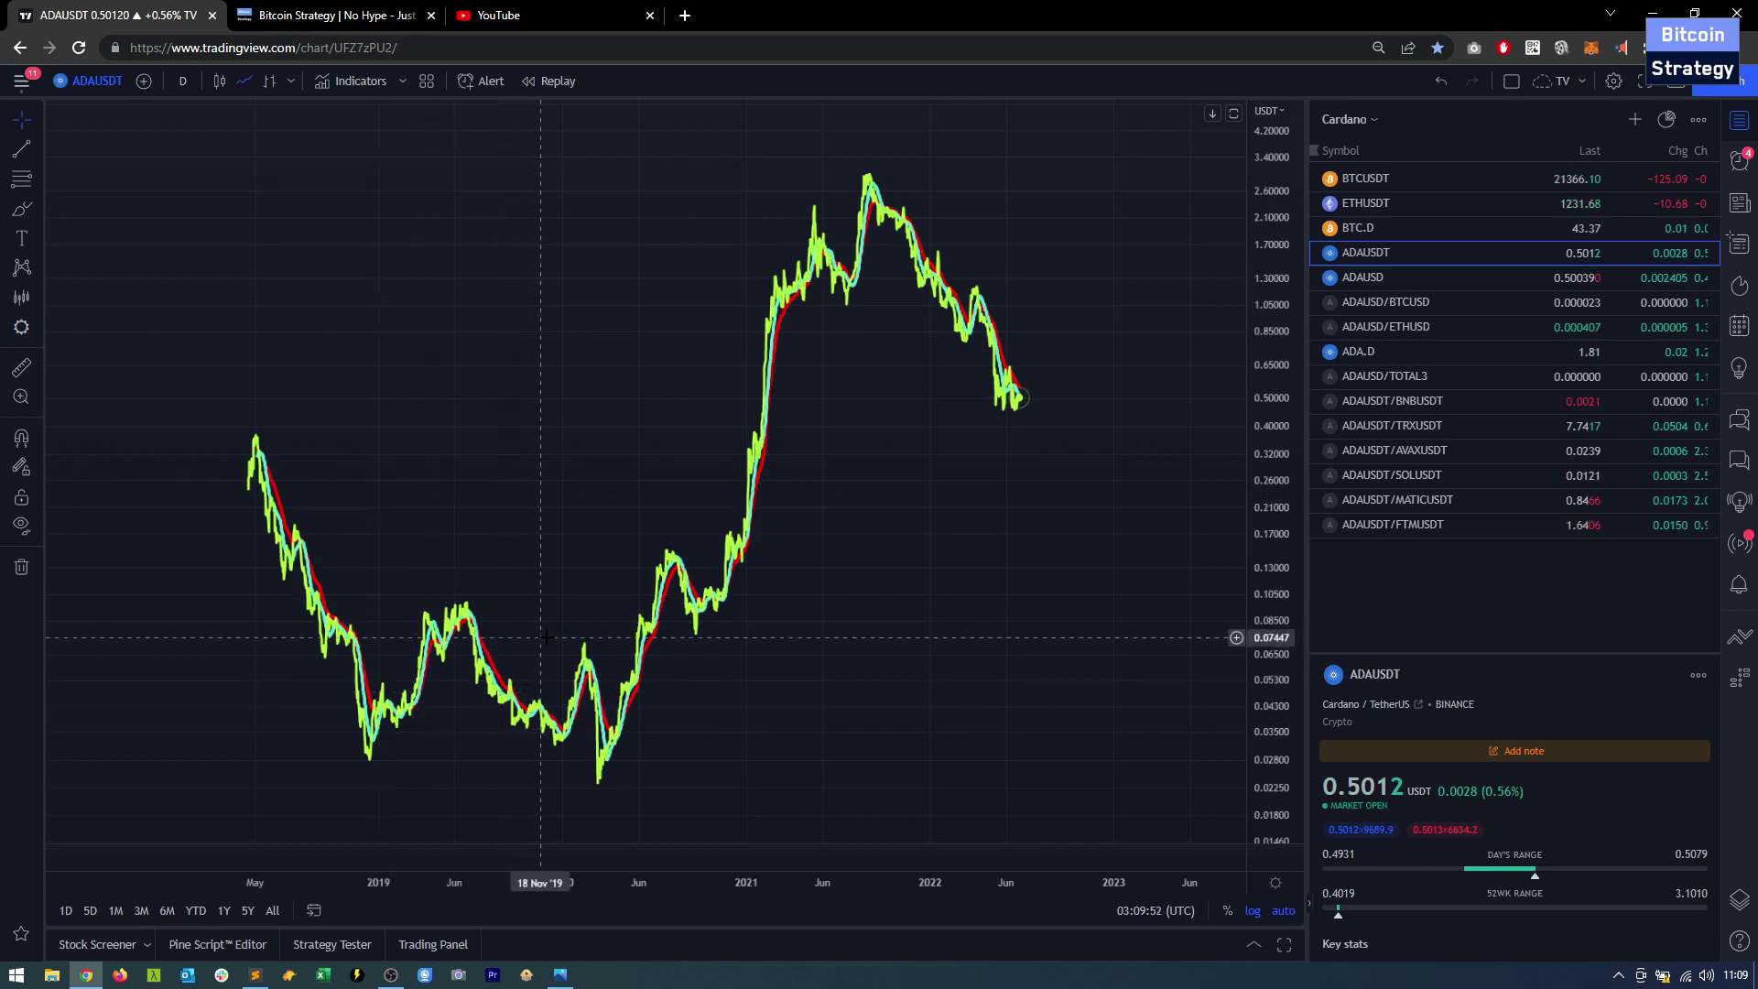
pyautogui.click(1386, 301)
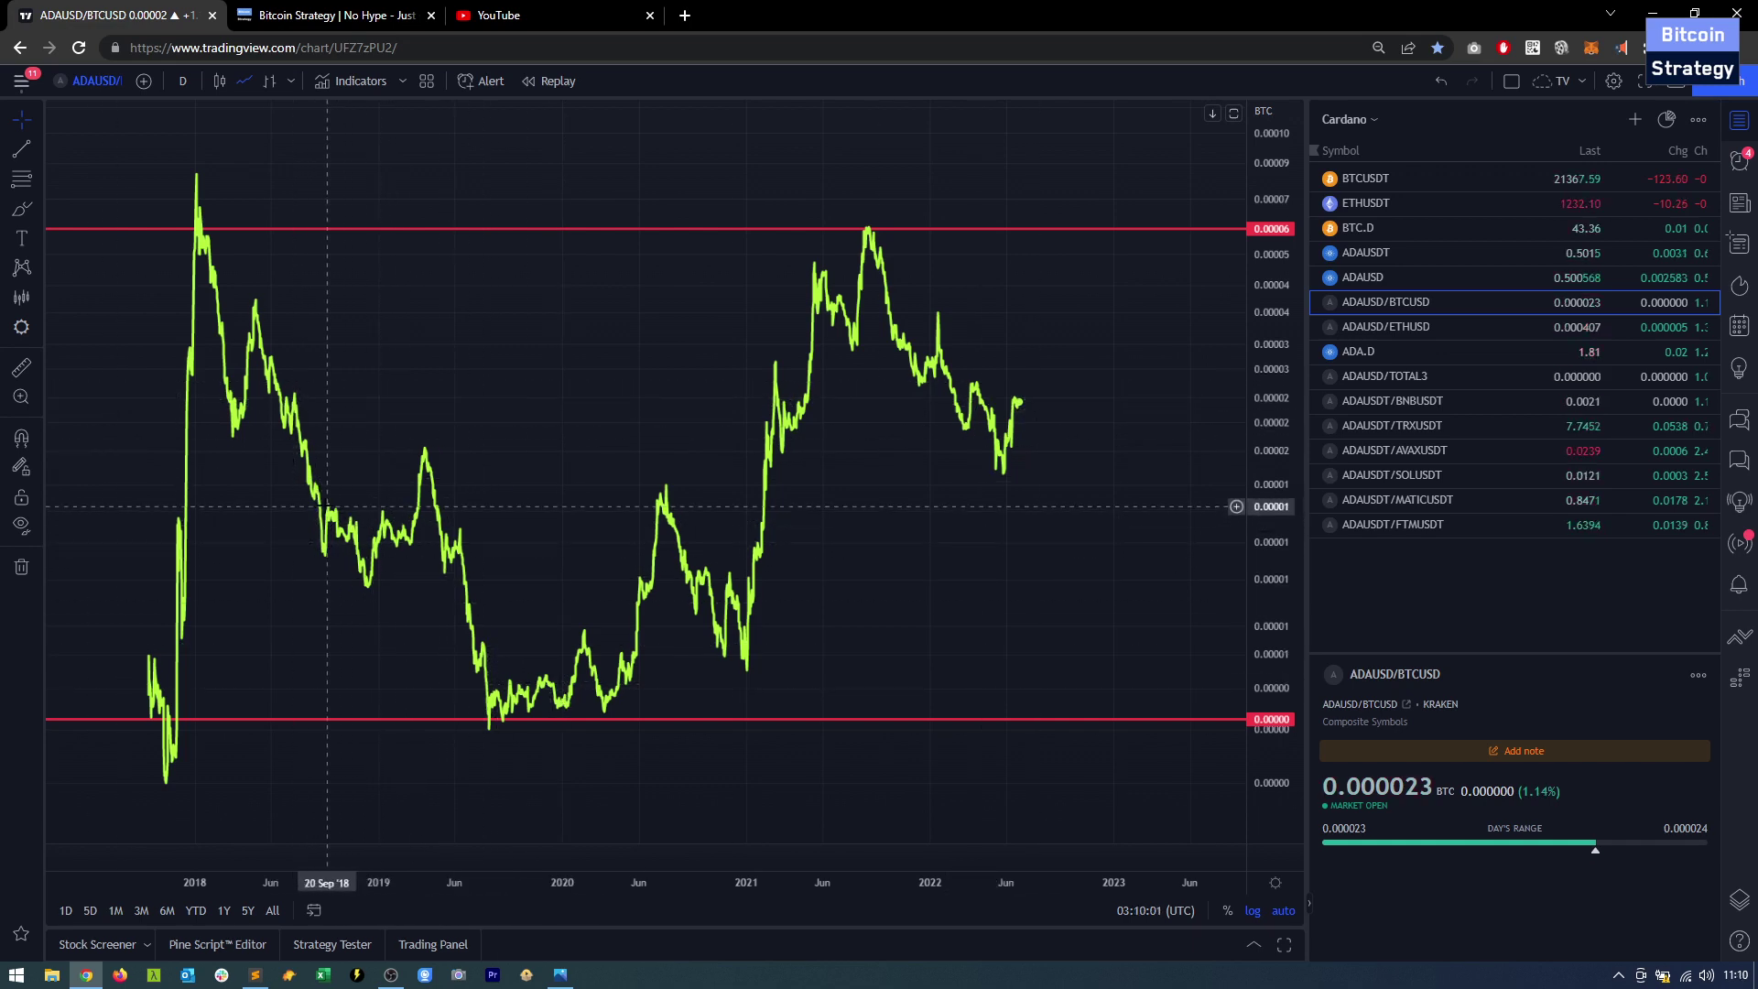
pyautogui.click(21, 367)
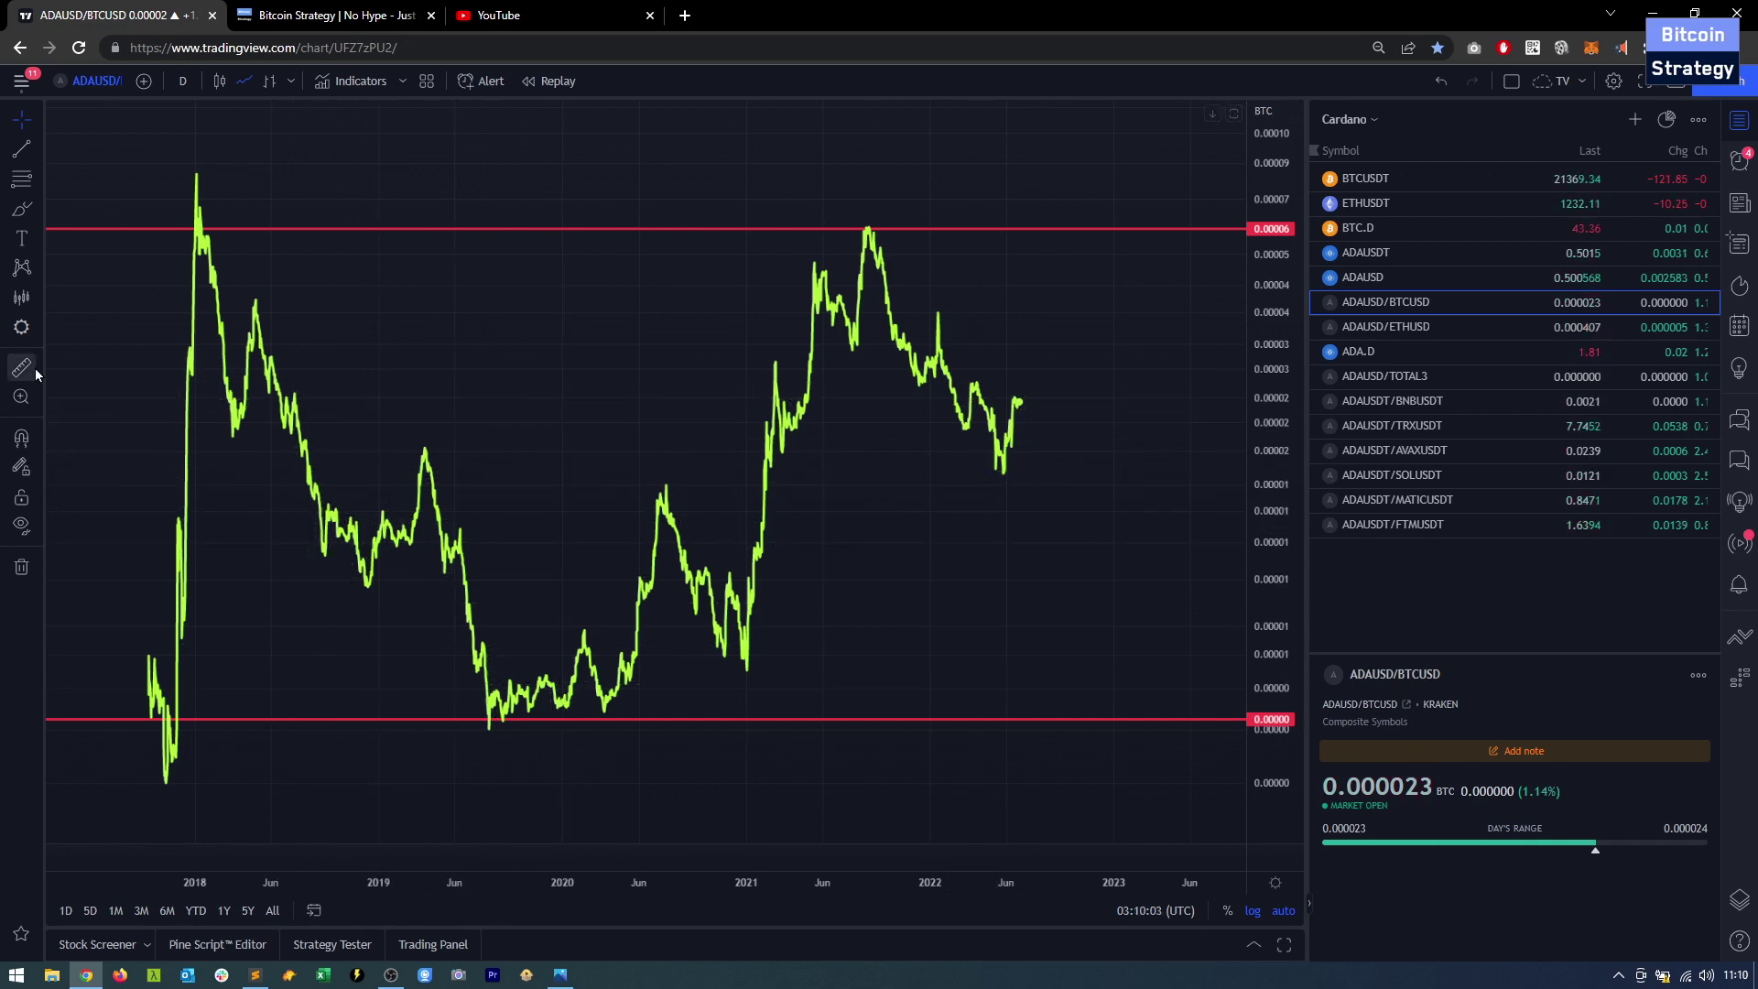
pyautogui.click(330, 494)
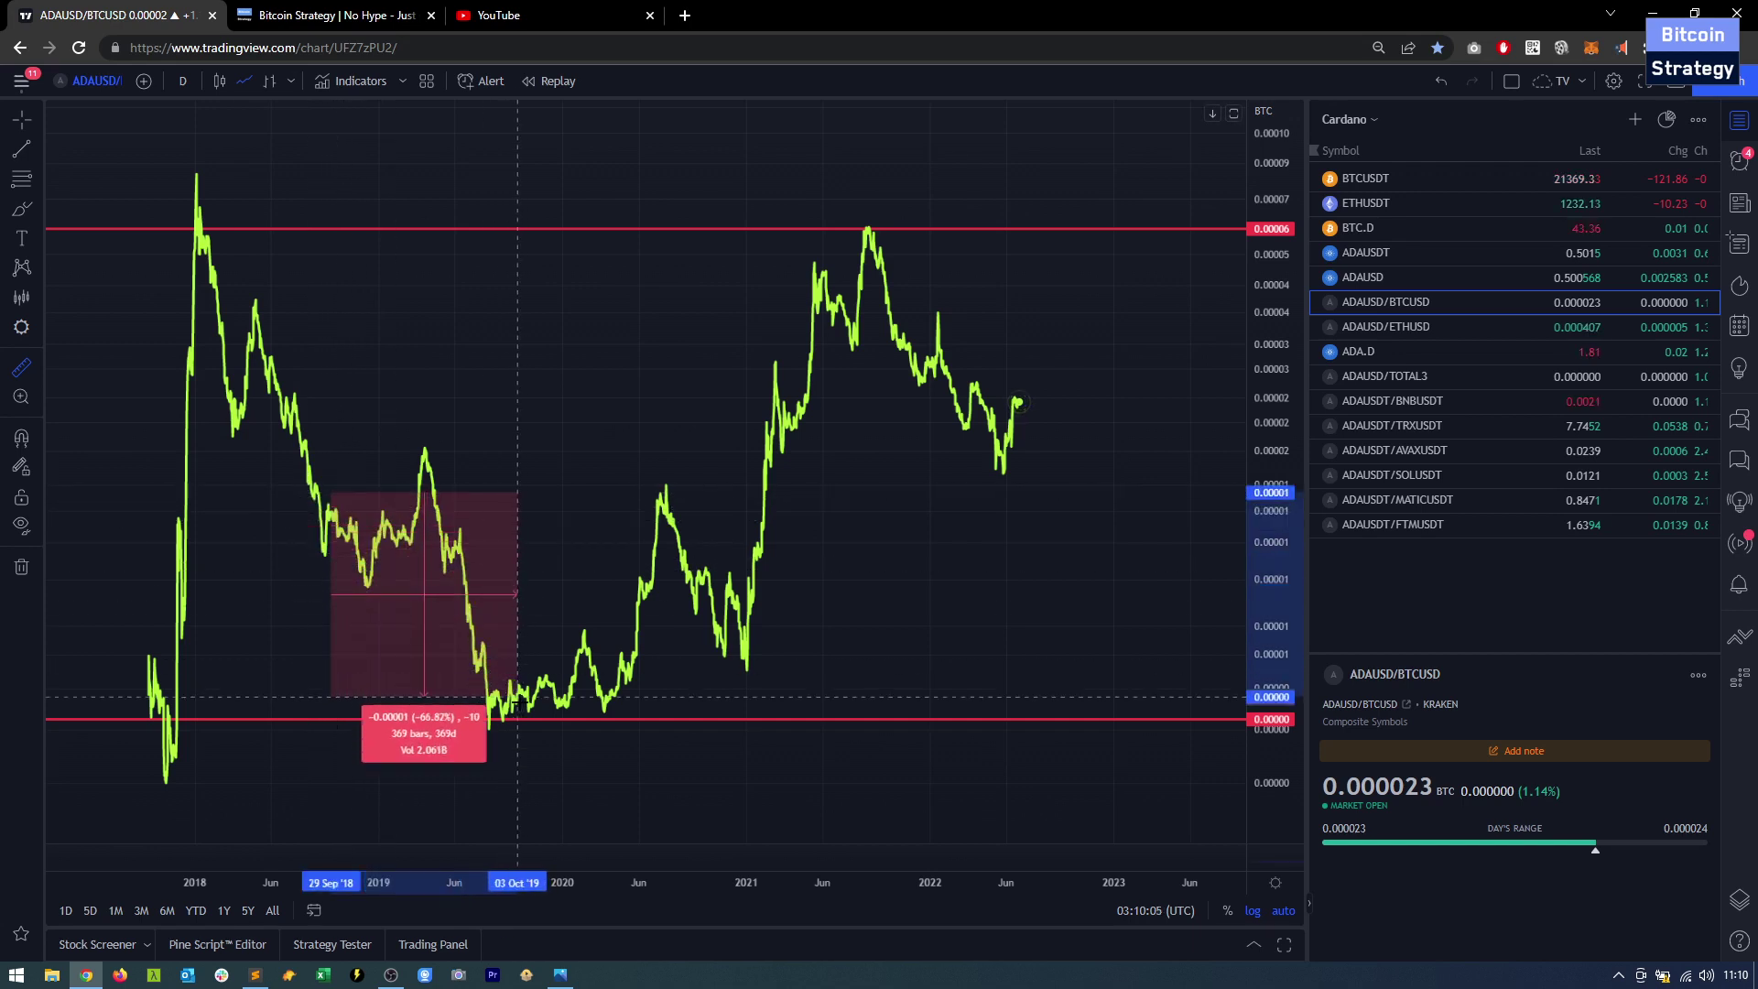
pyautogui.click(518, 720)
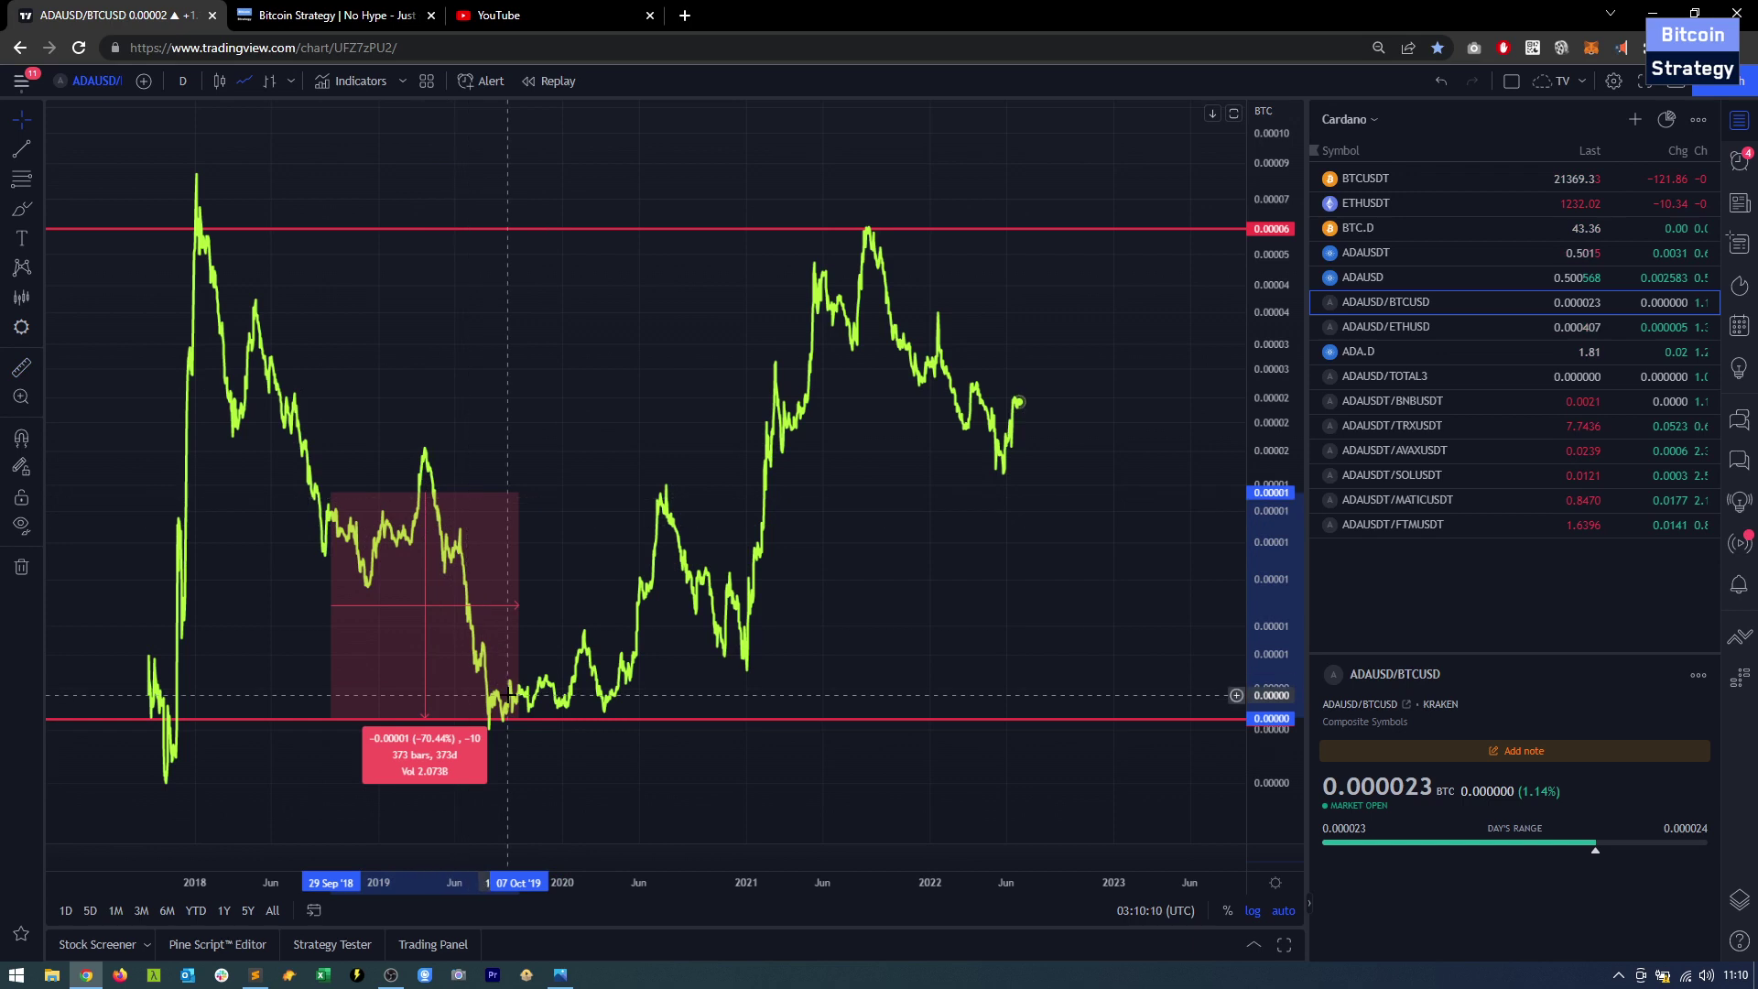
pyautogui.click(528, 645)
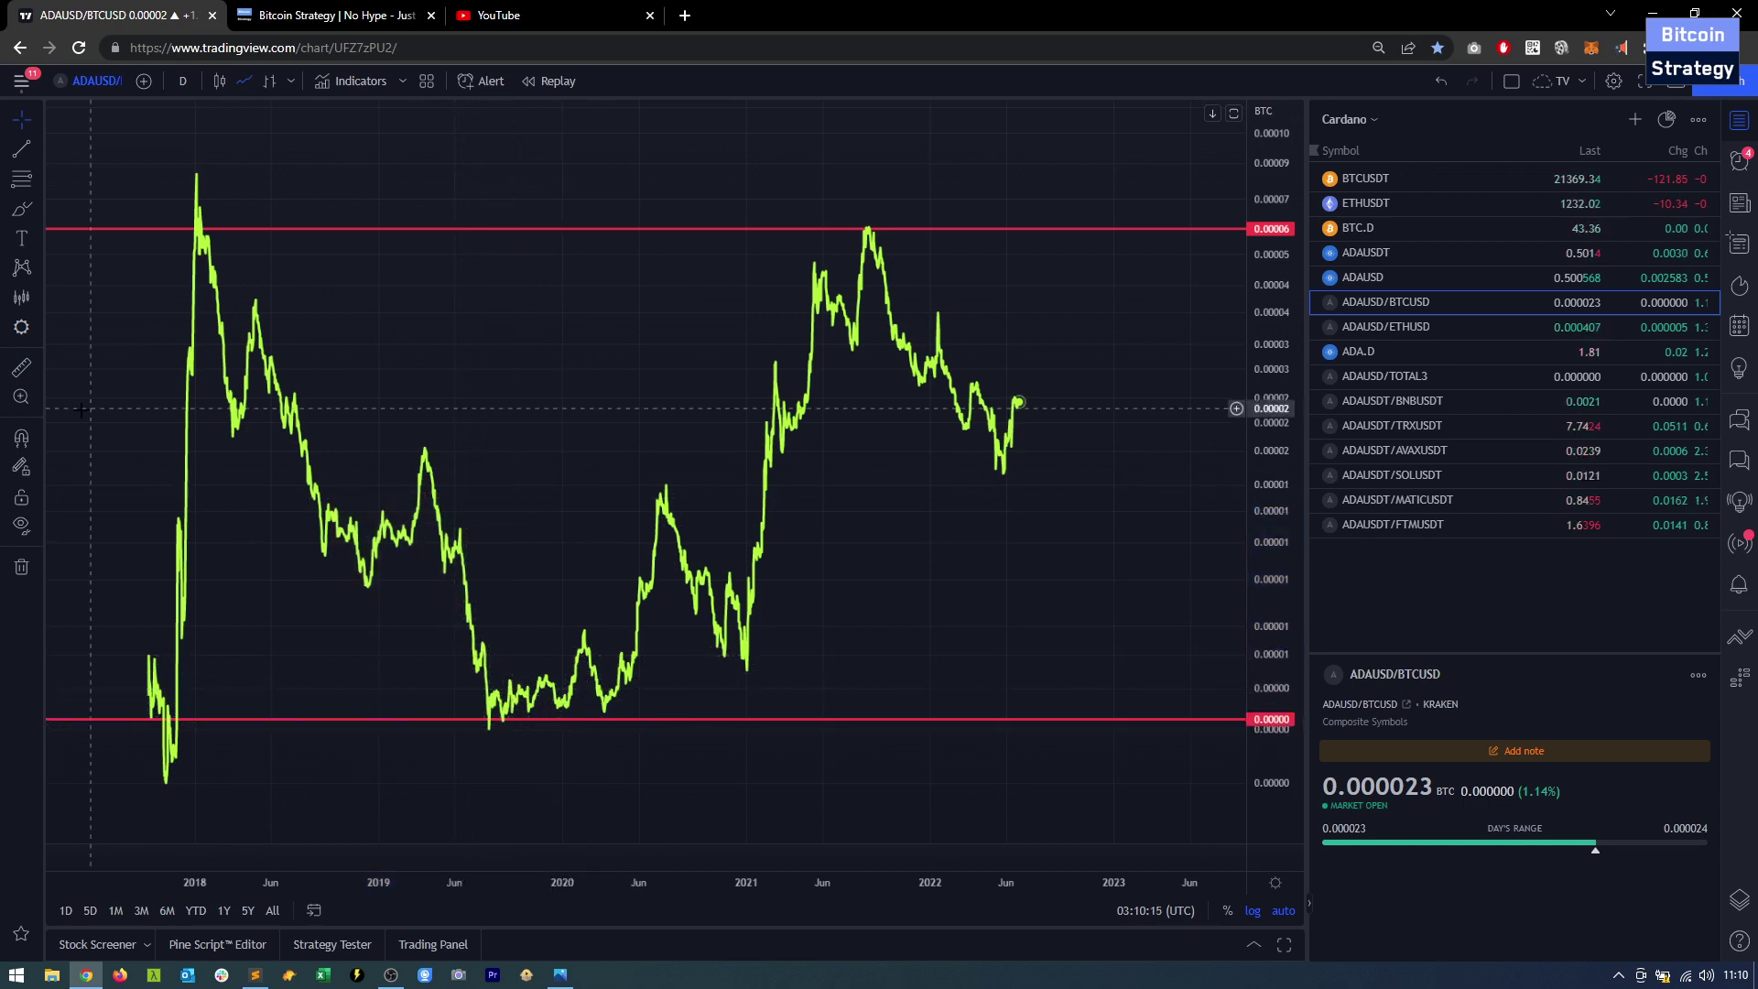
pyautogui.click(23, 367)
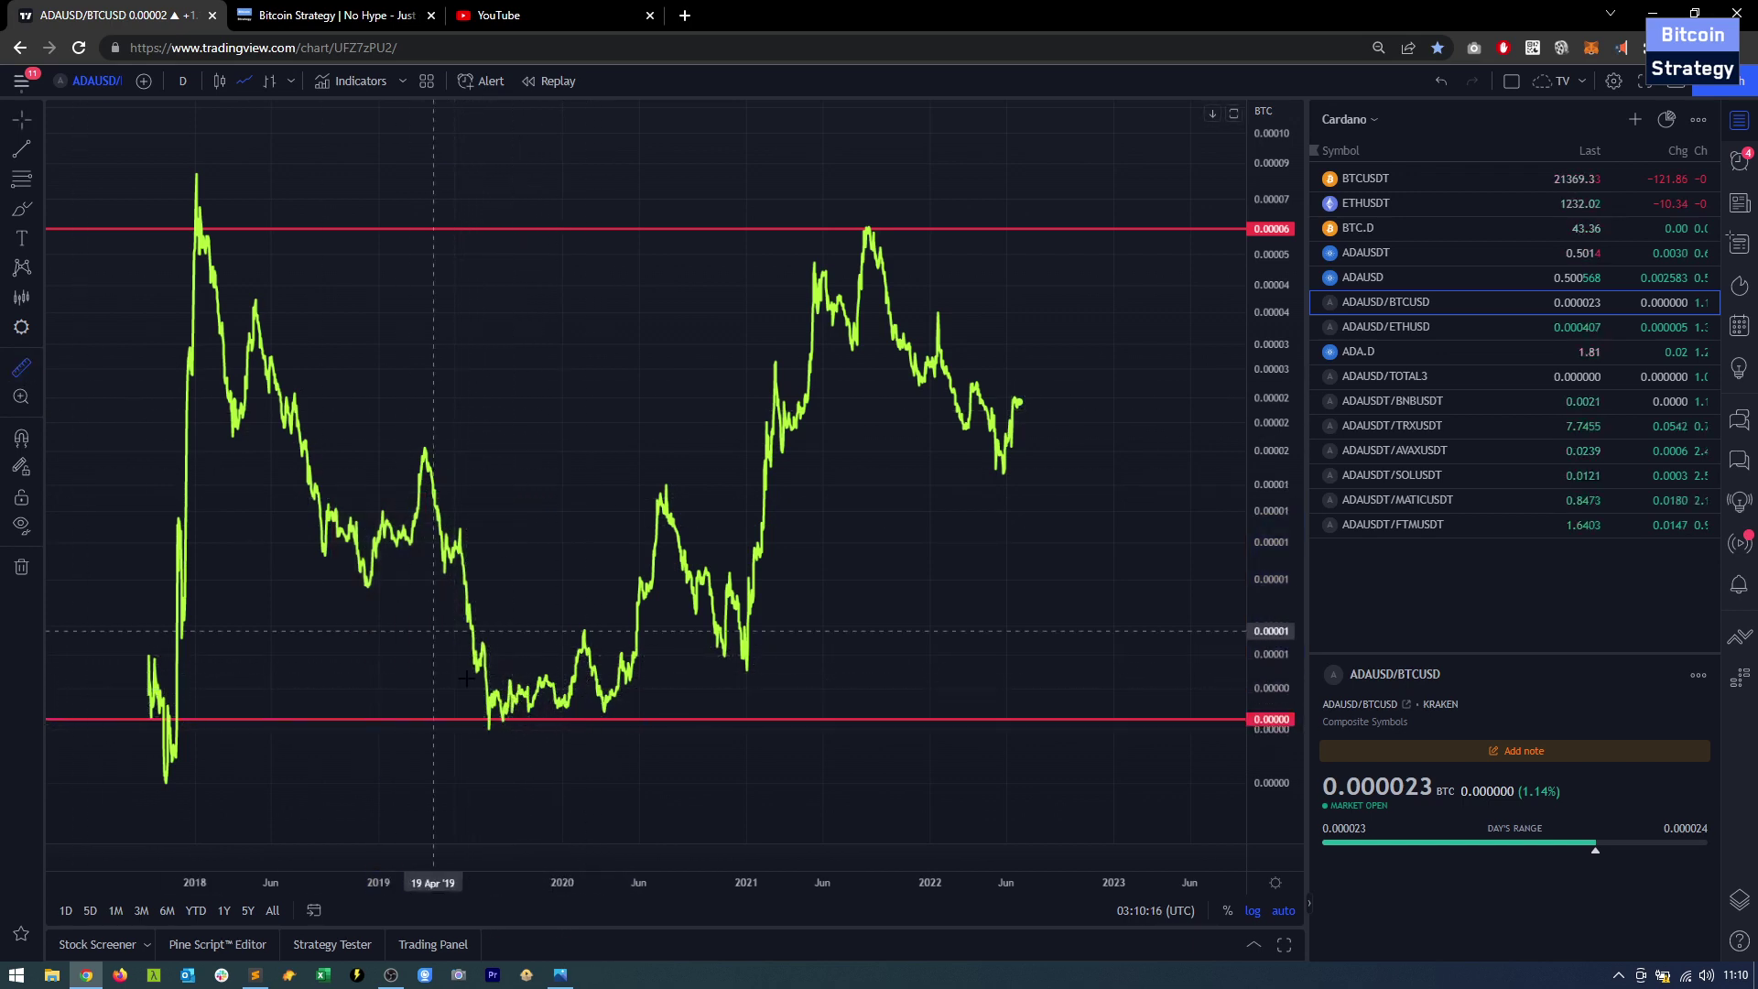
pyautogui.click(512, 716)
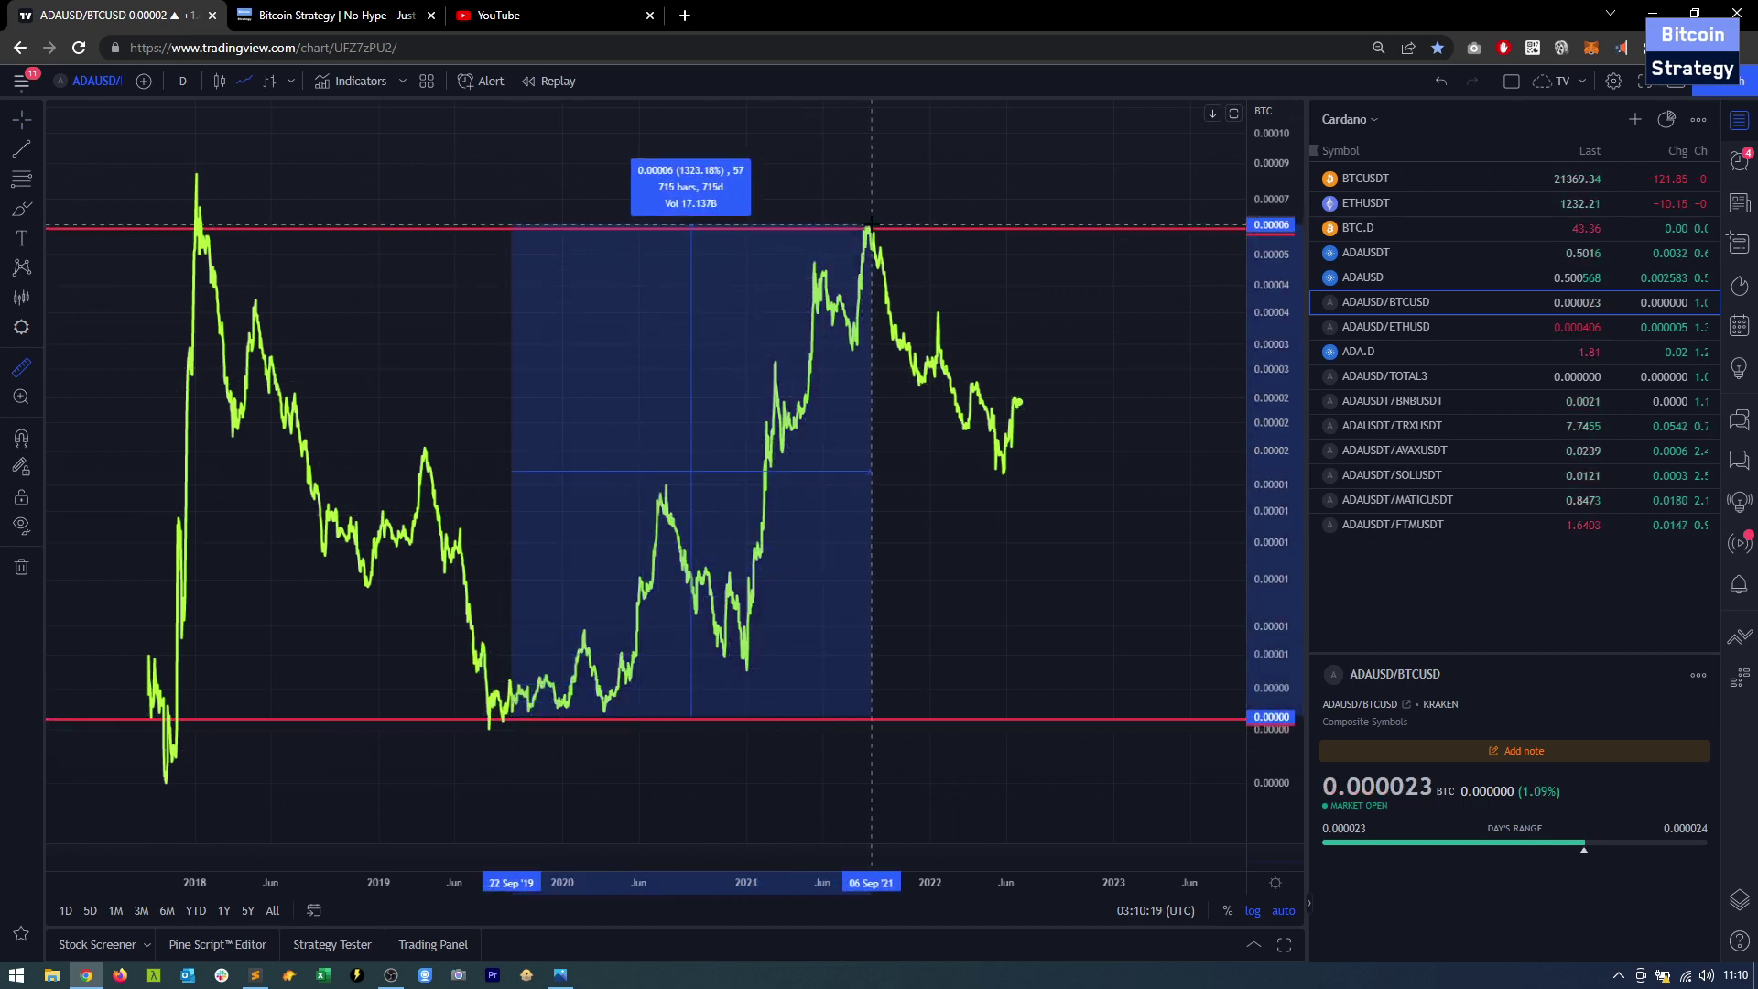
pyautogui.click(866, 226)
pyautogui.click(272, 312)
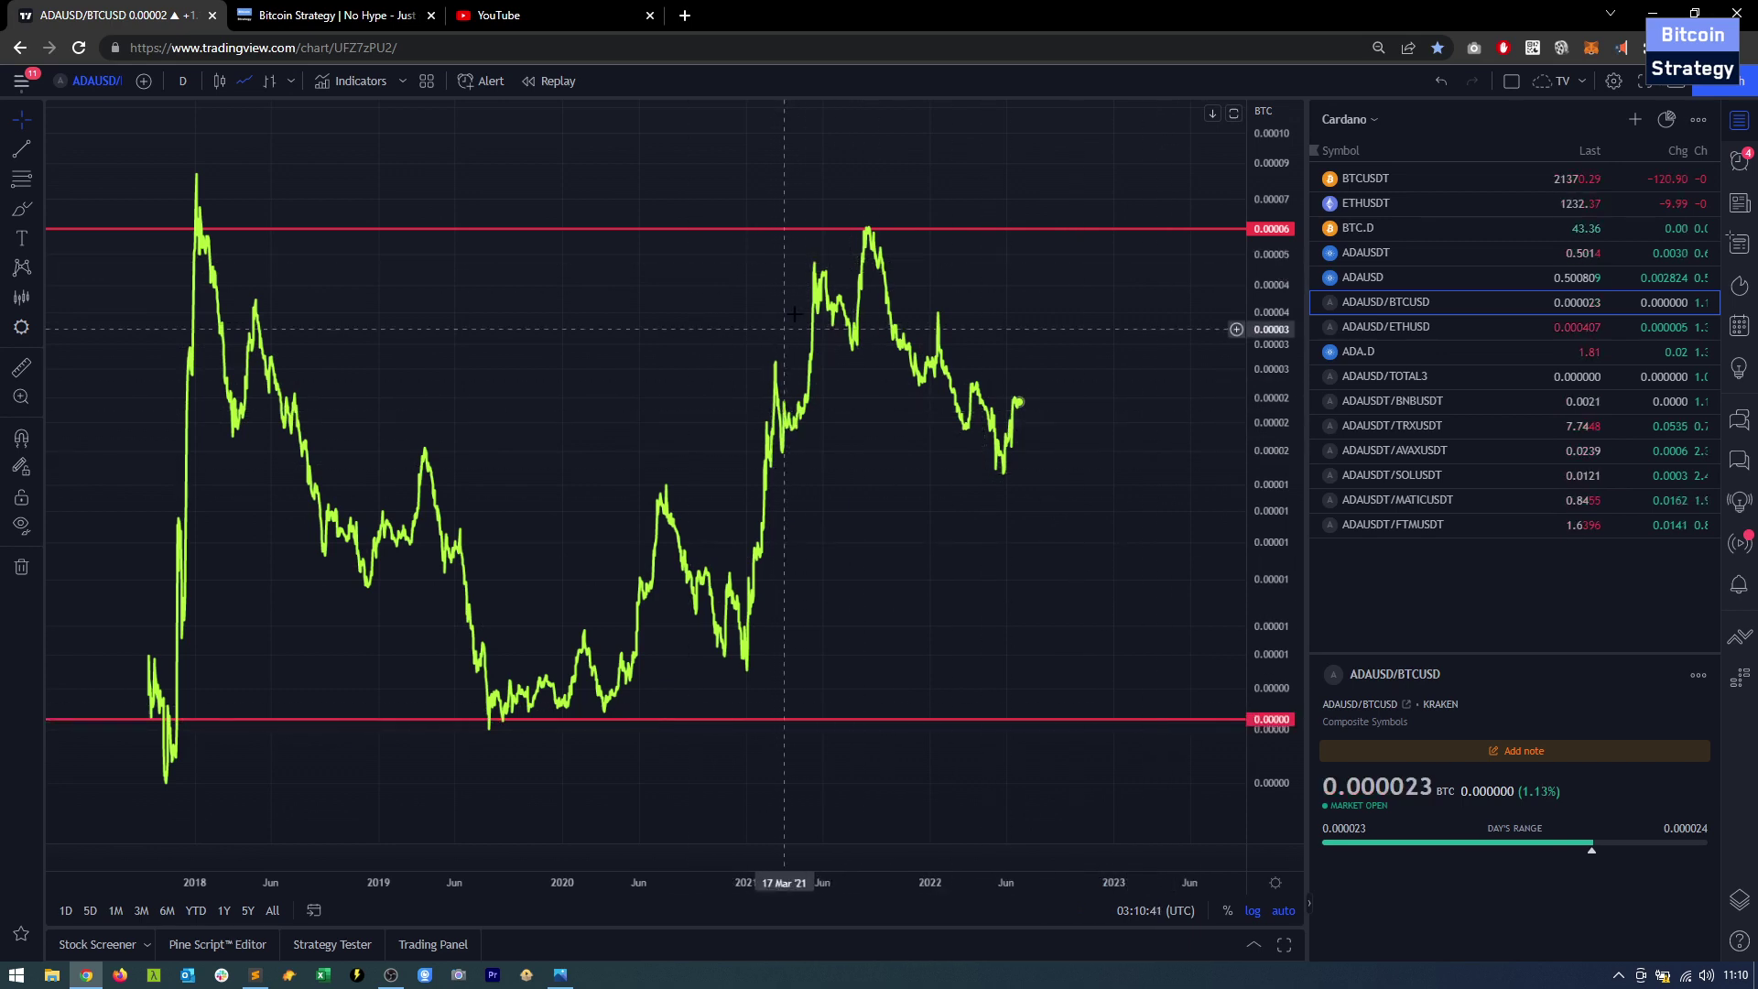
# - Select ADAUSDT and zoom and pan to frame the 2021–2022 moves, then show the thumbs-up image
pyautogui.press('Up')
pyautogui.press('Up')
pyautogui.scroll(10, 789, 536)
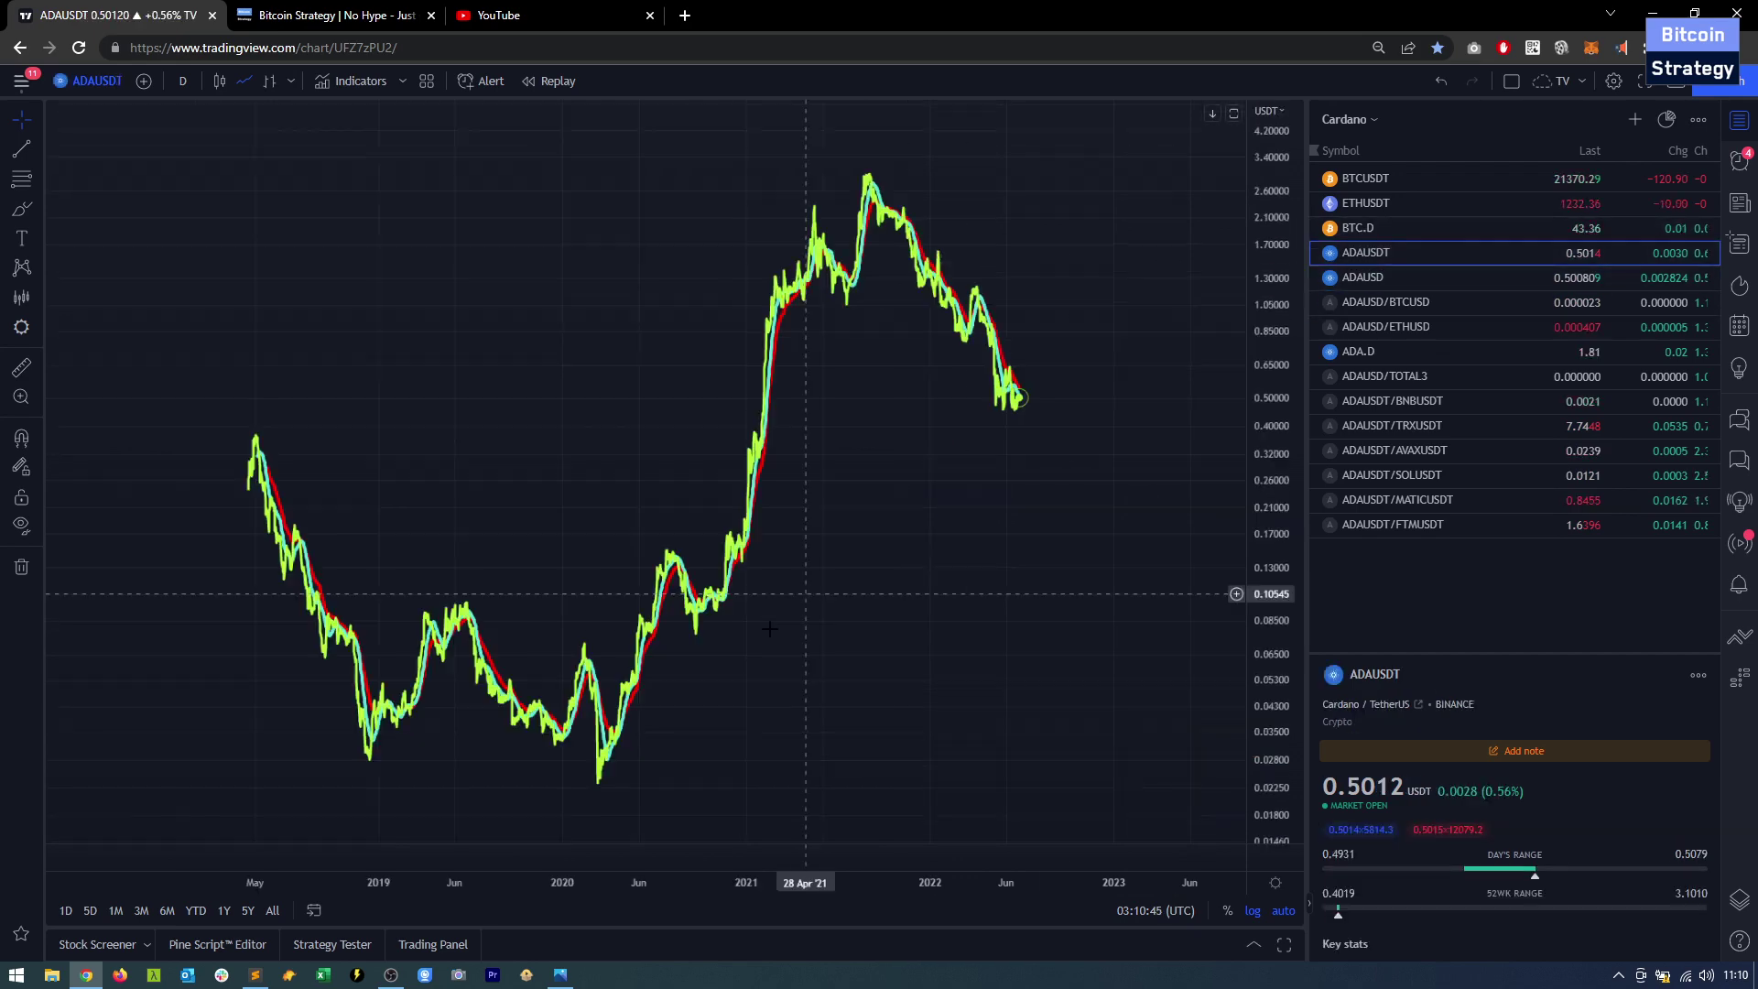
pyautogui.moveTo(299, 684); pyautogui.dragTo(460, 683)
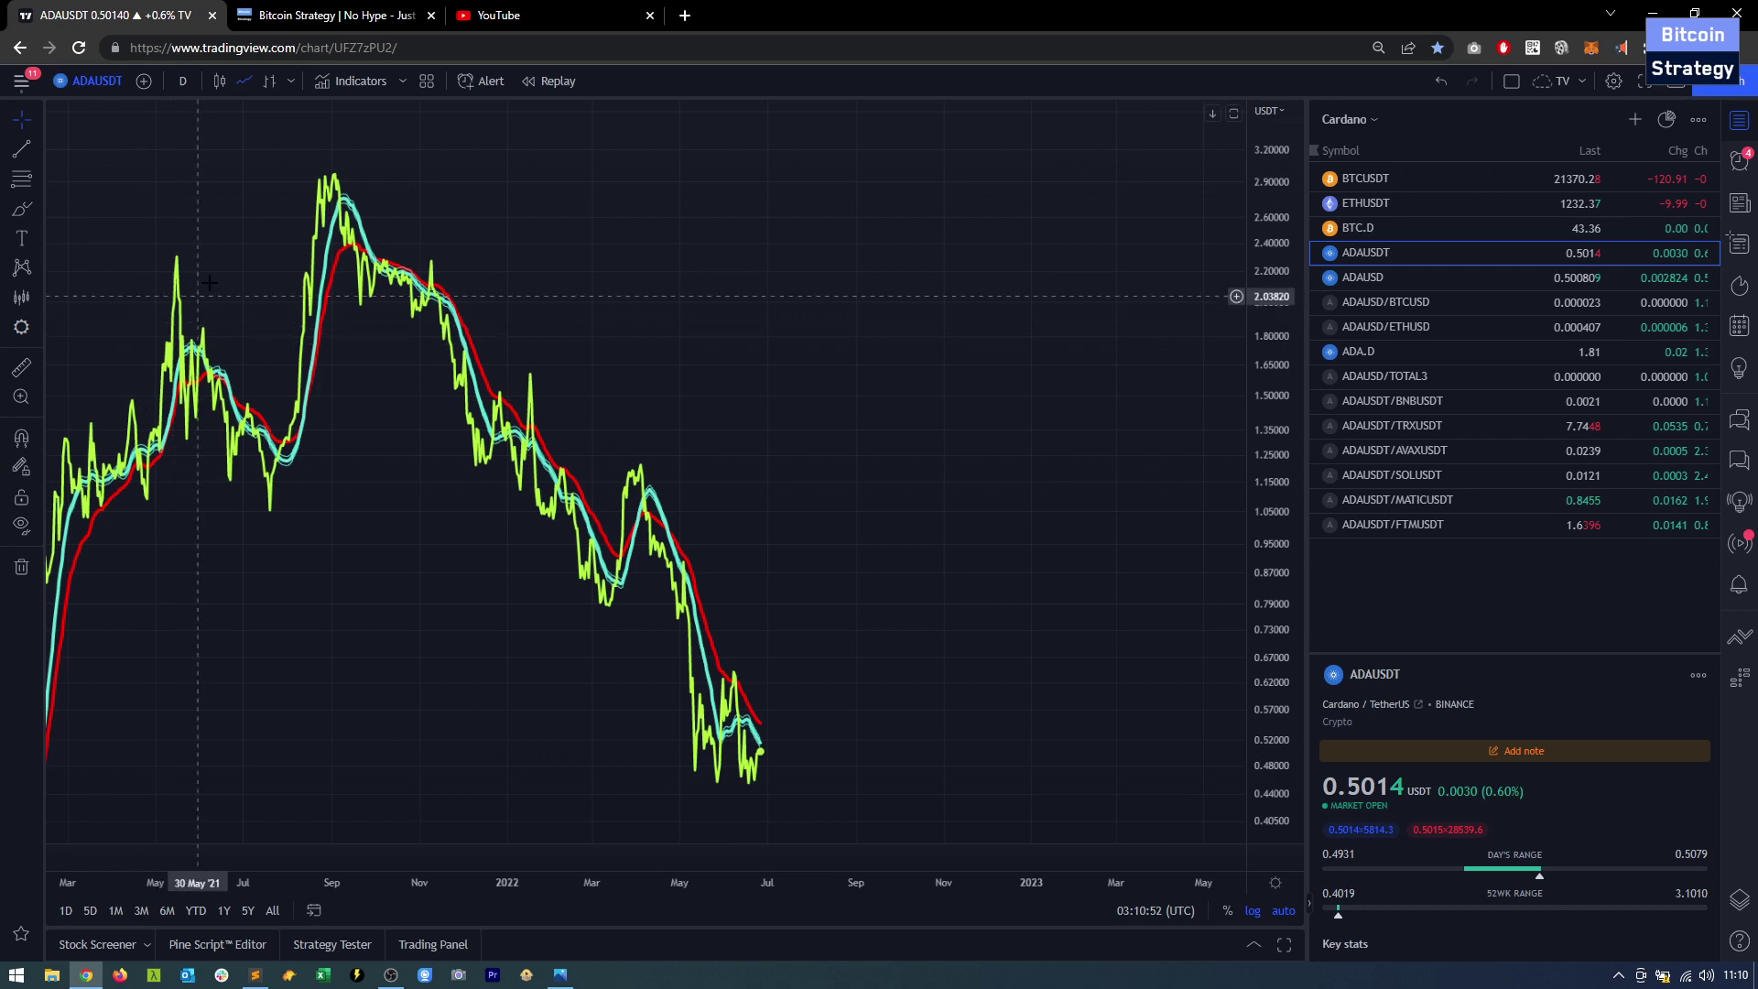
pyautogui.scroll(-2, 380, 275)
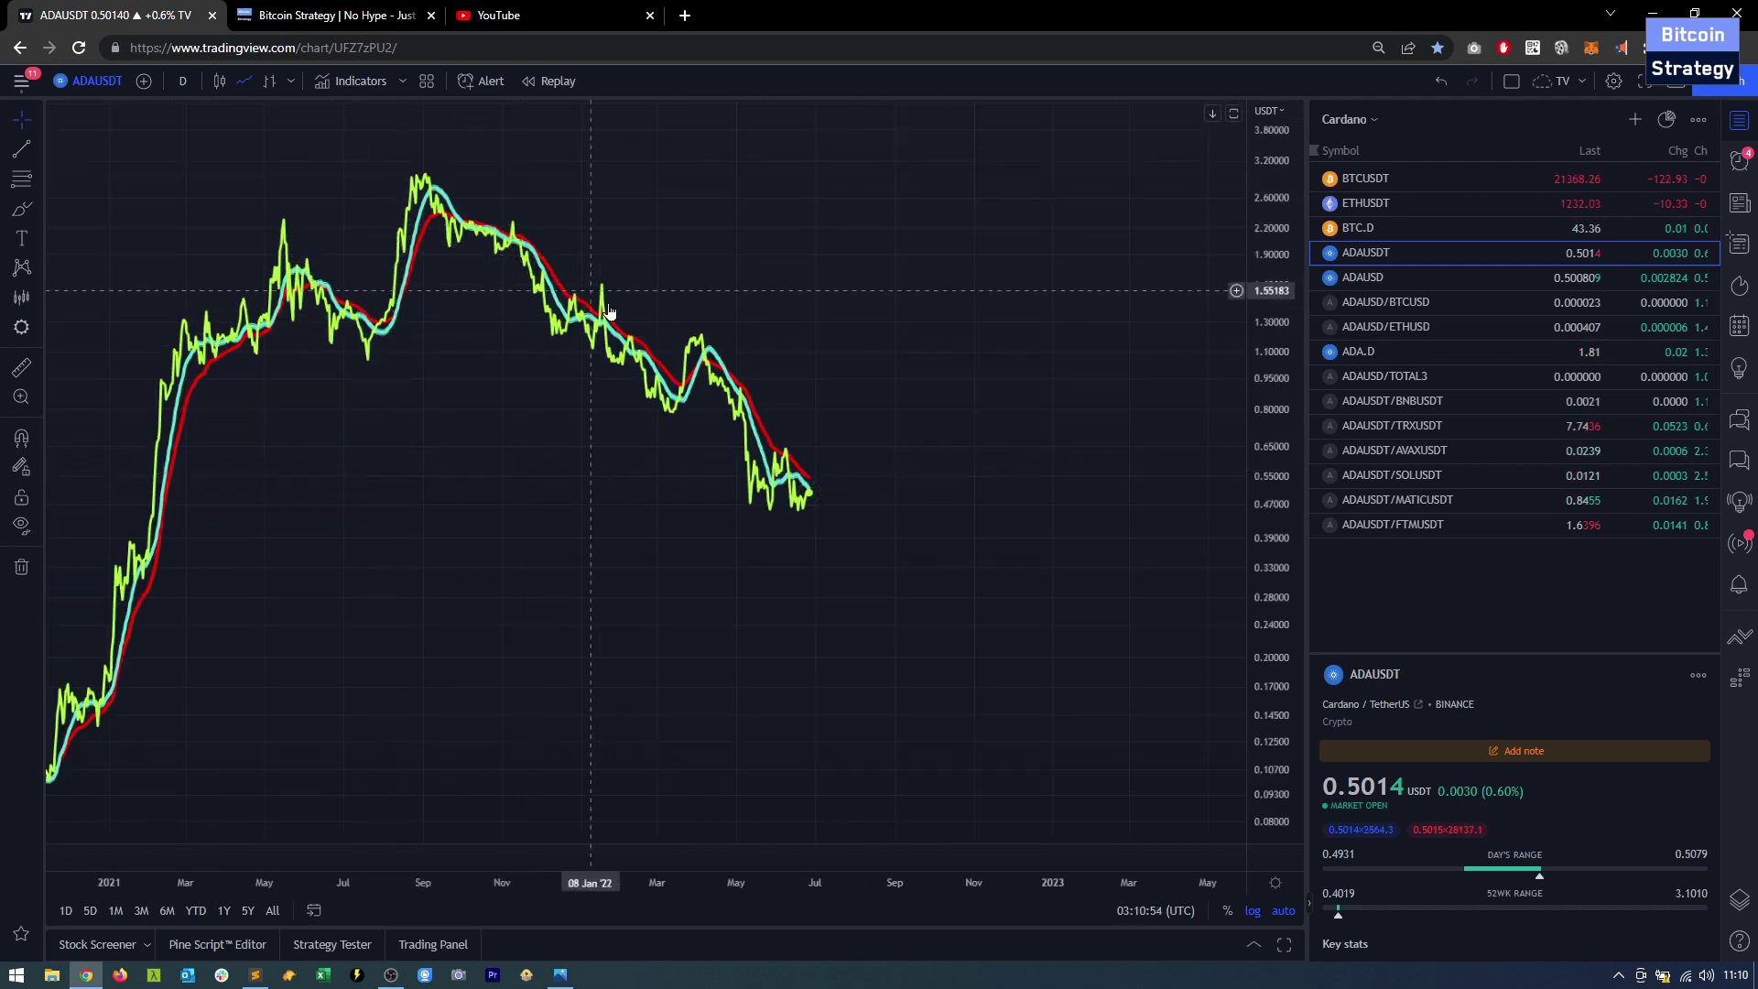
pyautogui.scroll(2, 641, 504)
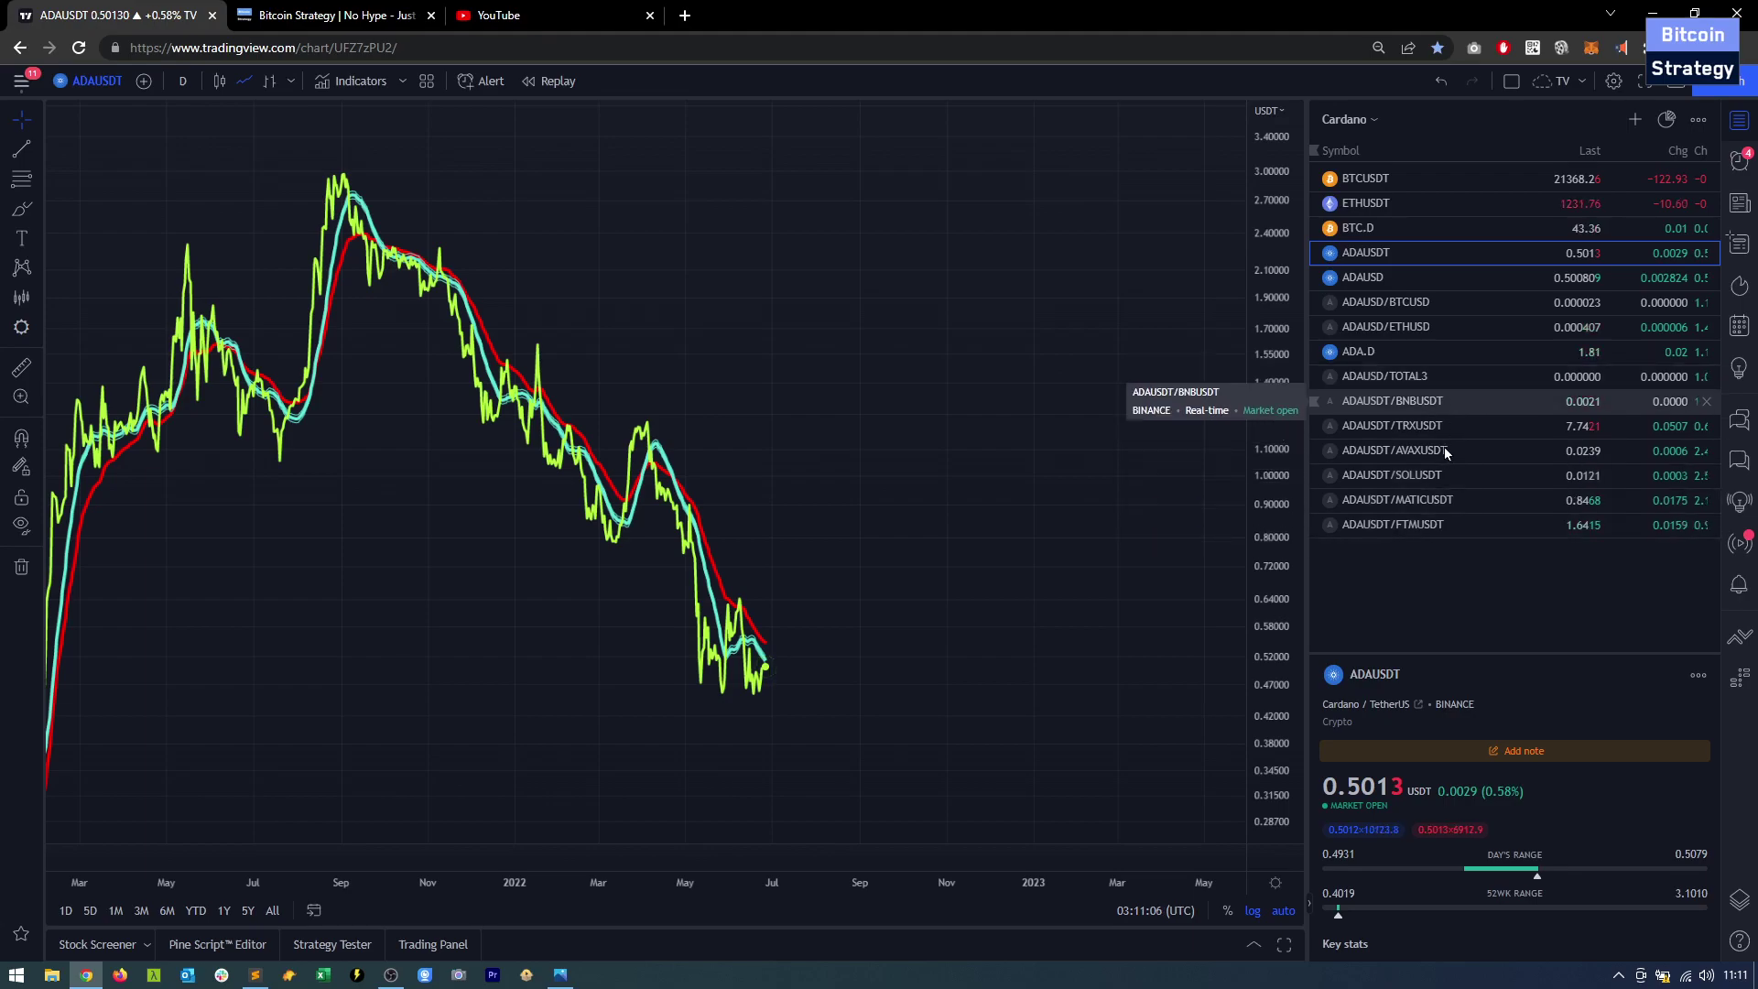
pyautogui.click(562, 976)
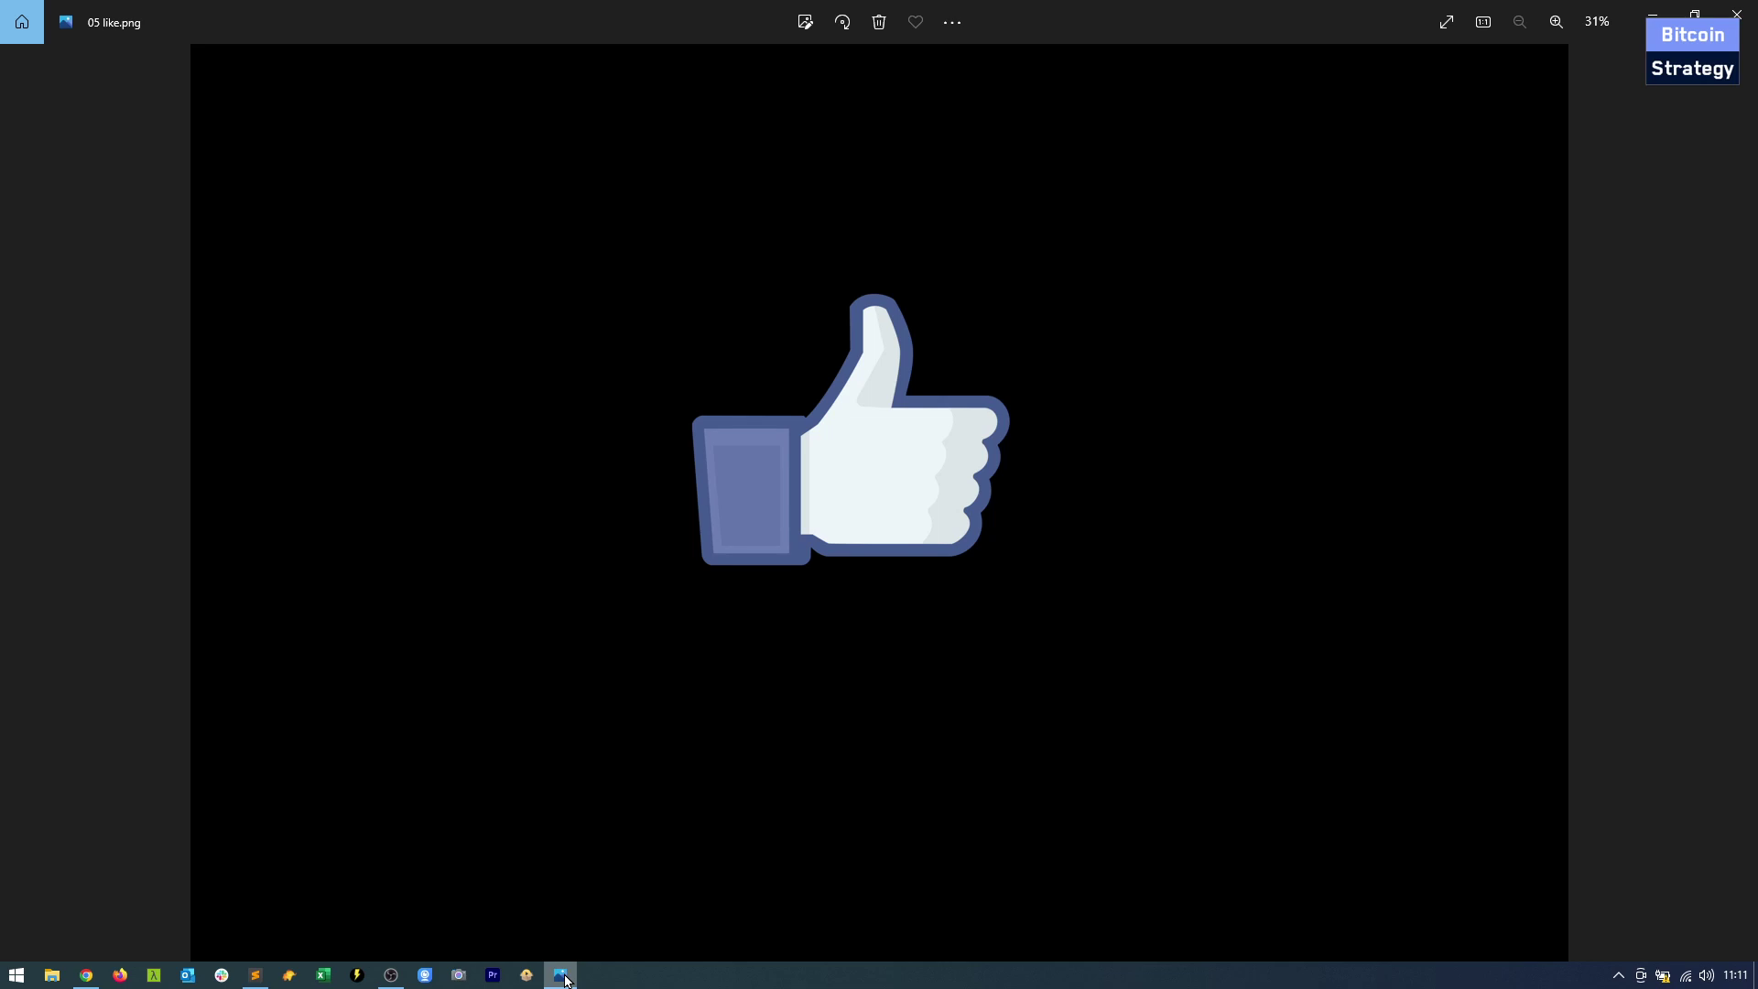
# - Advance Photos to the 02 sub.png Subscribe image and go back to the TradingView chart
pyautogui.press('Left')
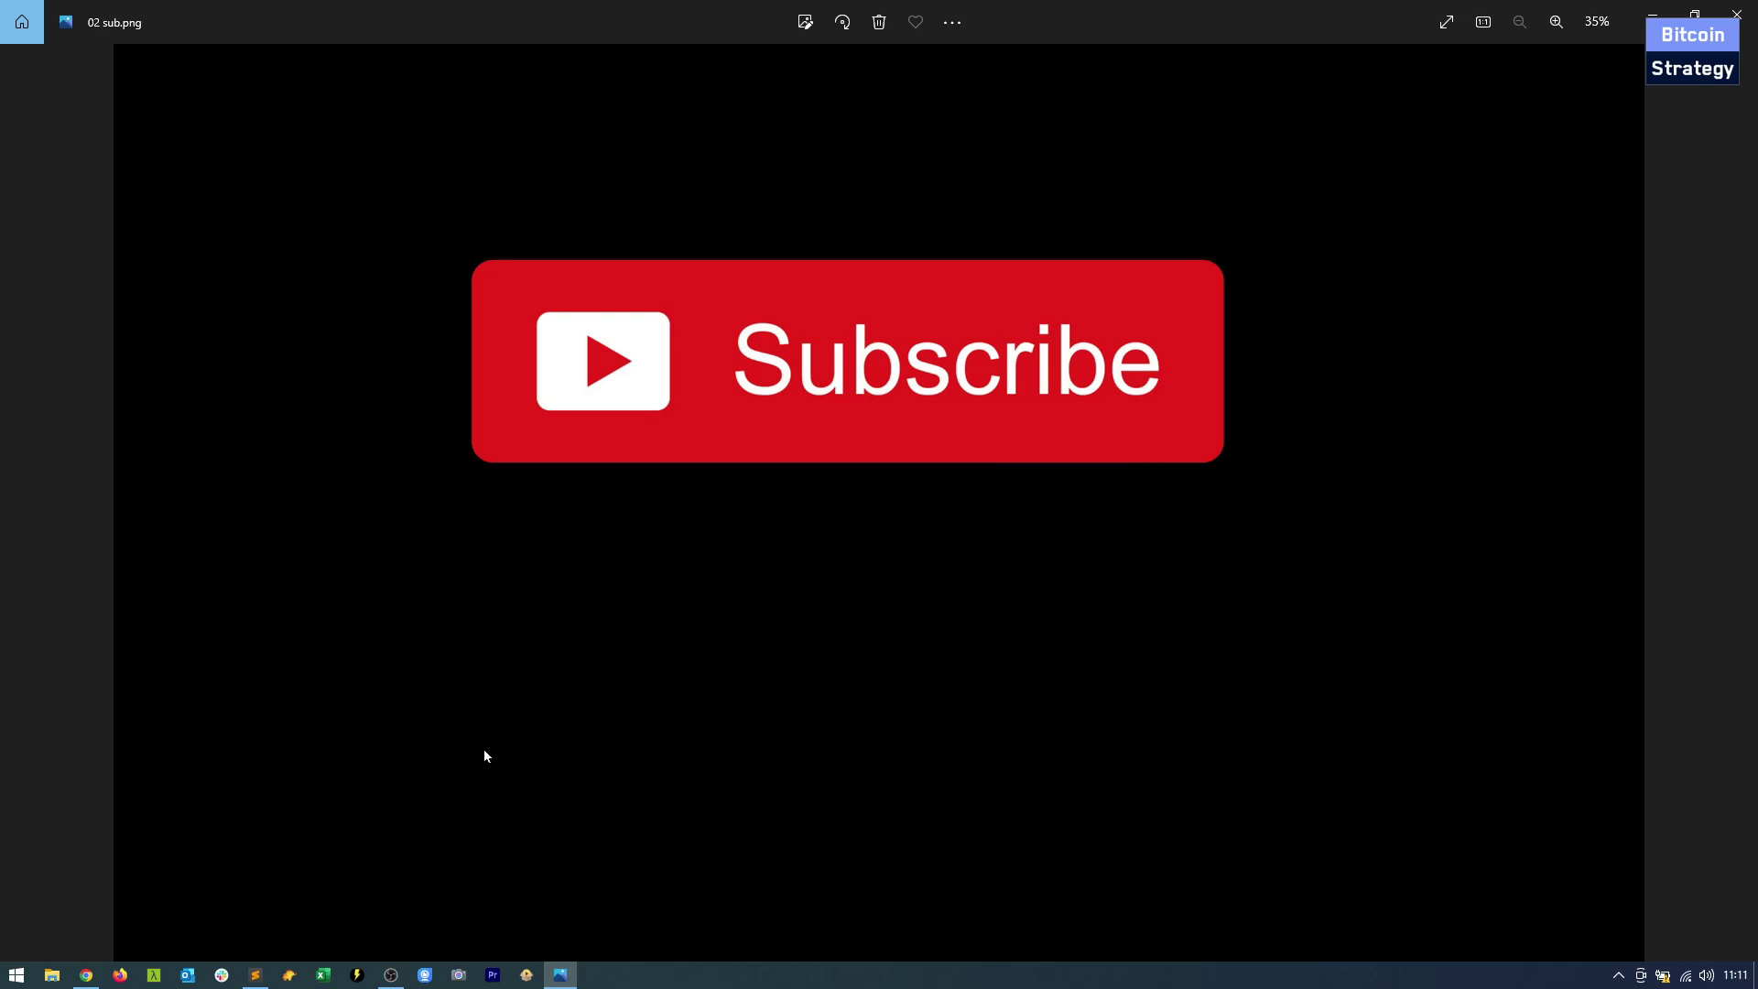
pyautogui.click(86, 974)
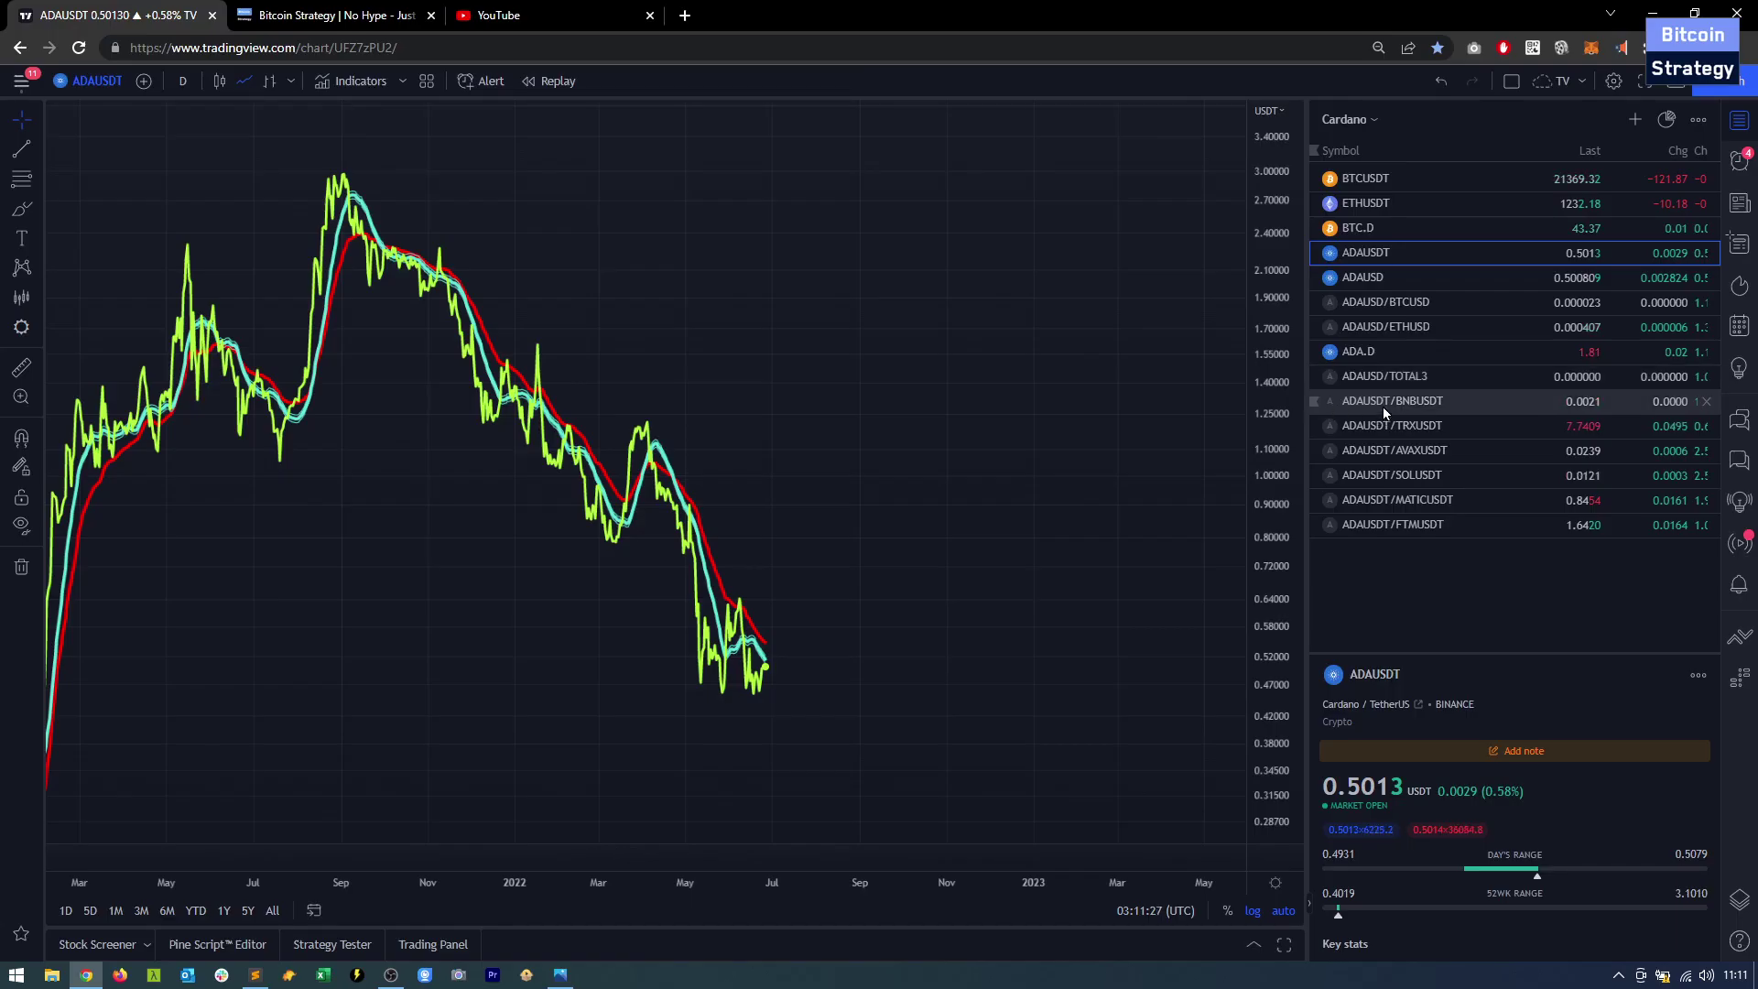
# - Zoom out the ADAUSDT/BNBUSDT ratio and ruler-check it against support, then load ADAUSDT/TRXUSDT
pyautogui.click(1384, 405)
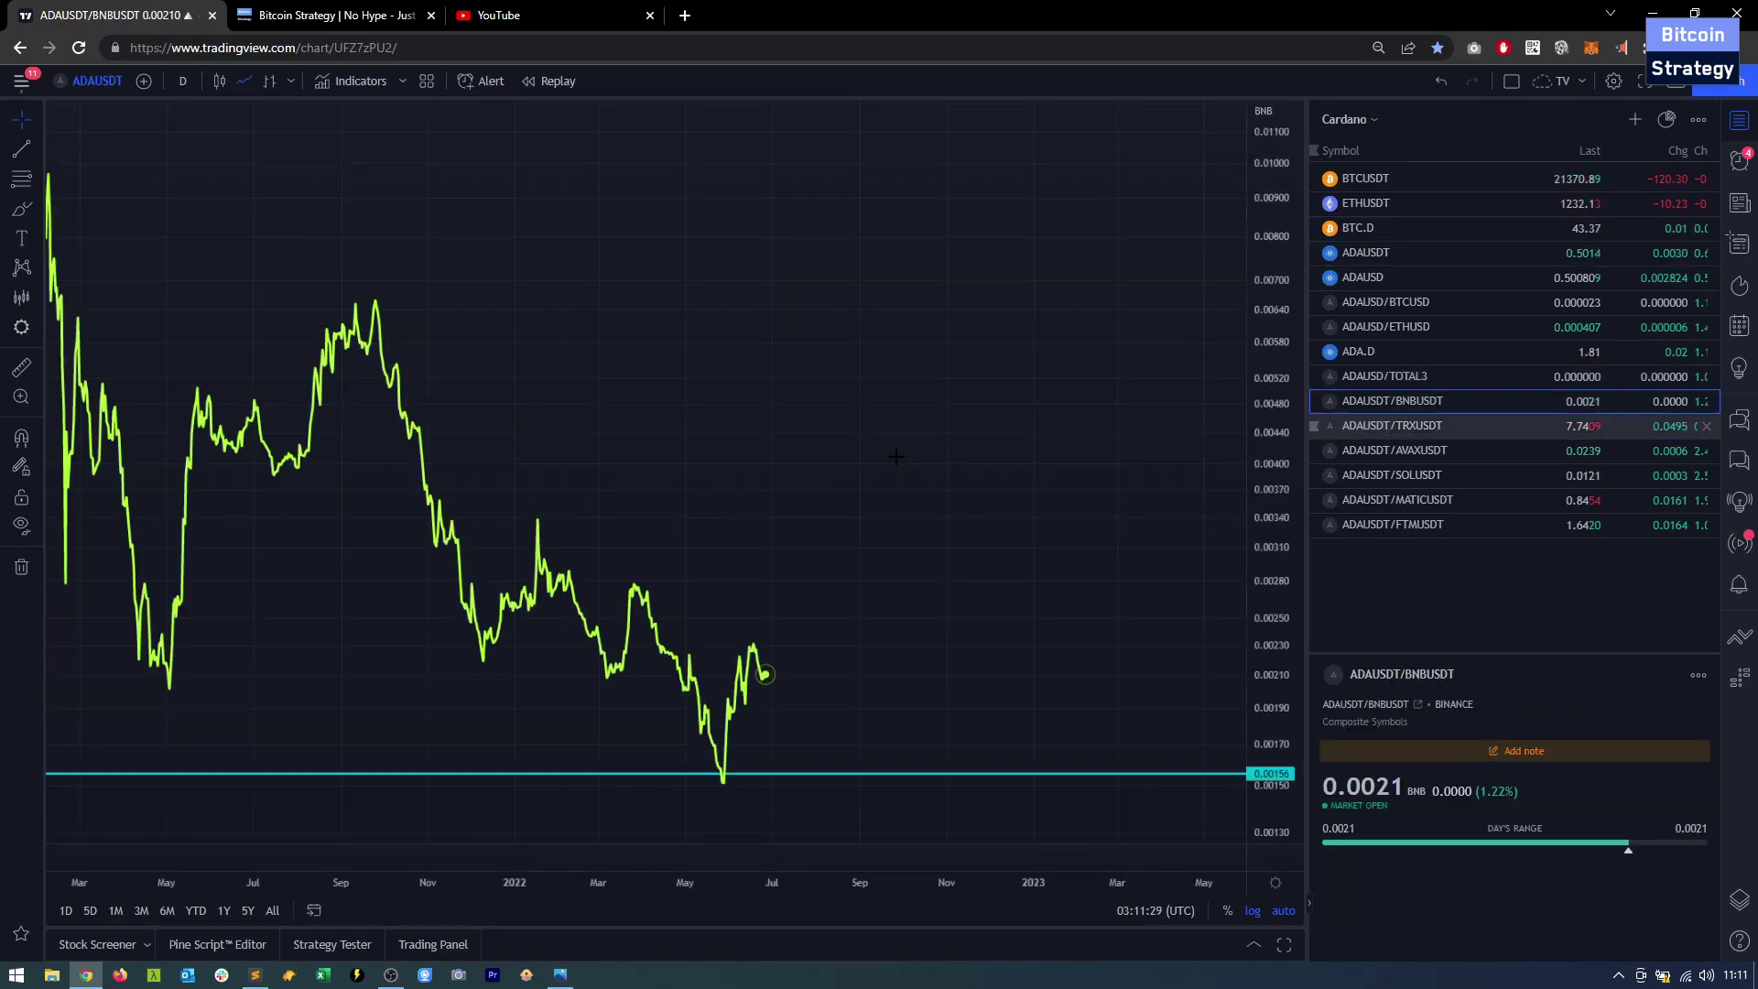
pyautogui.scroll(-4, 967, 538)
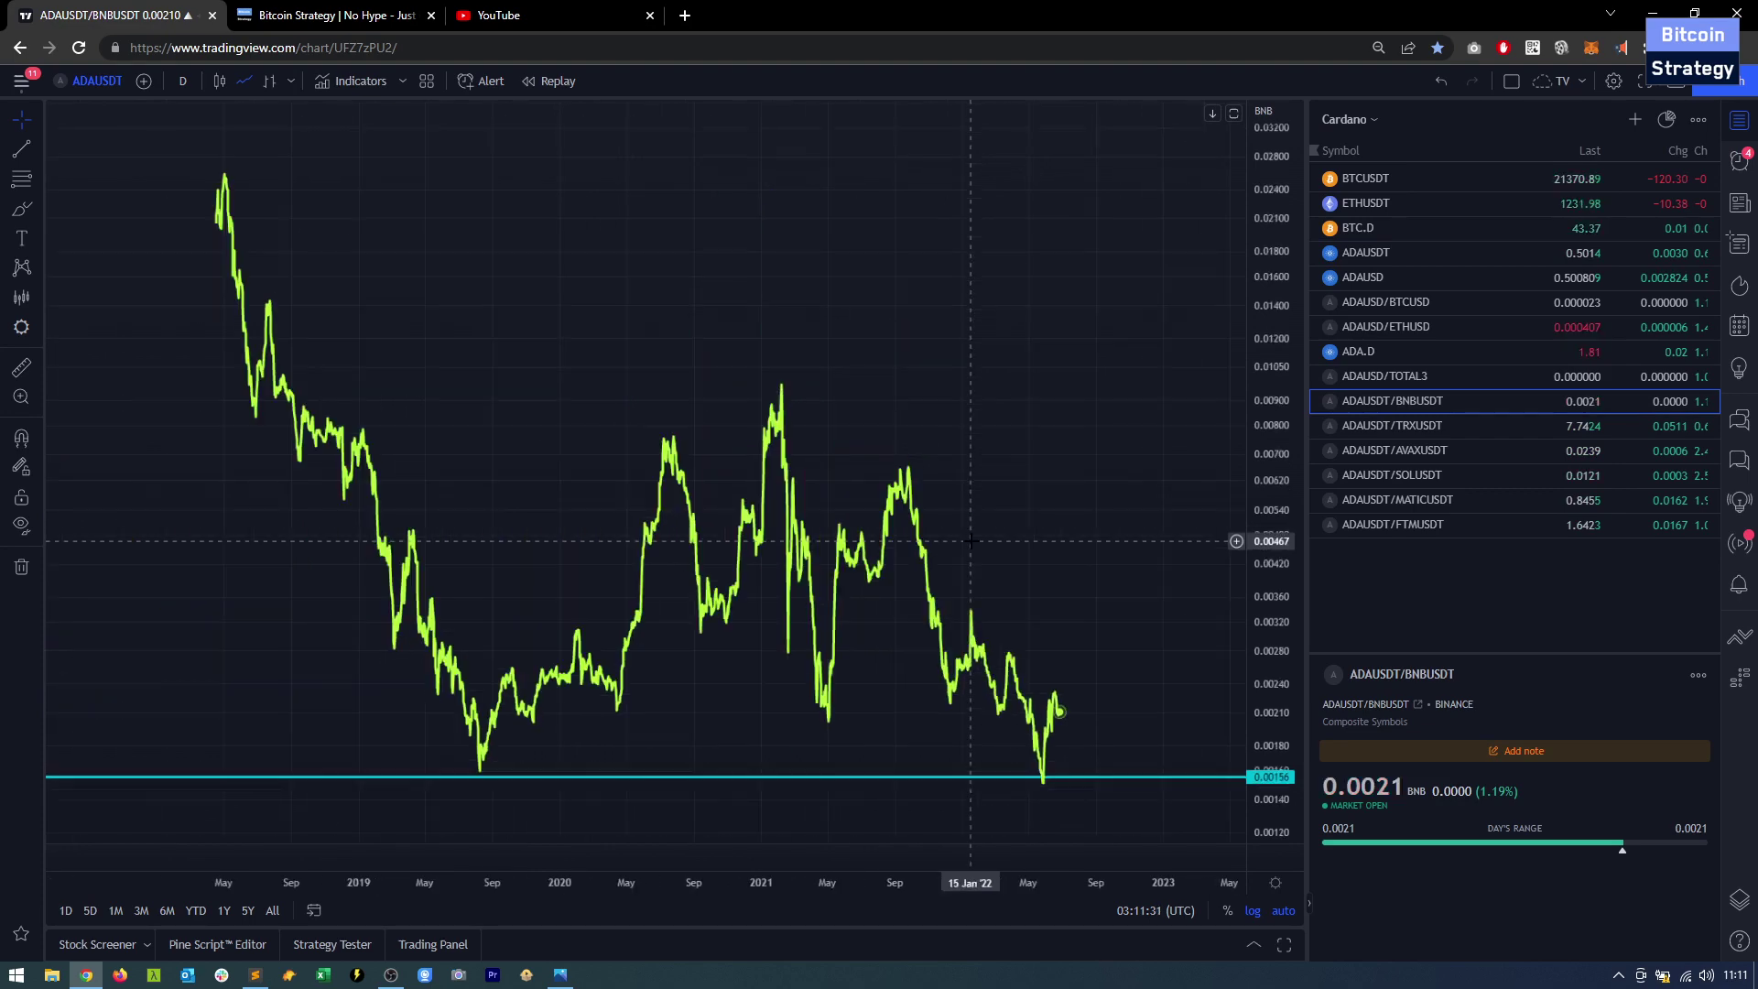
pyautogui.scroll(-3, 971, 541)
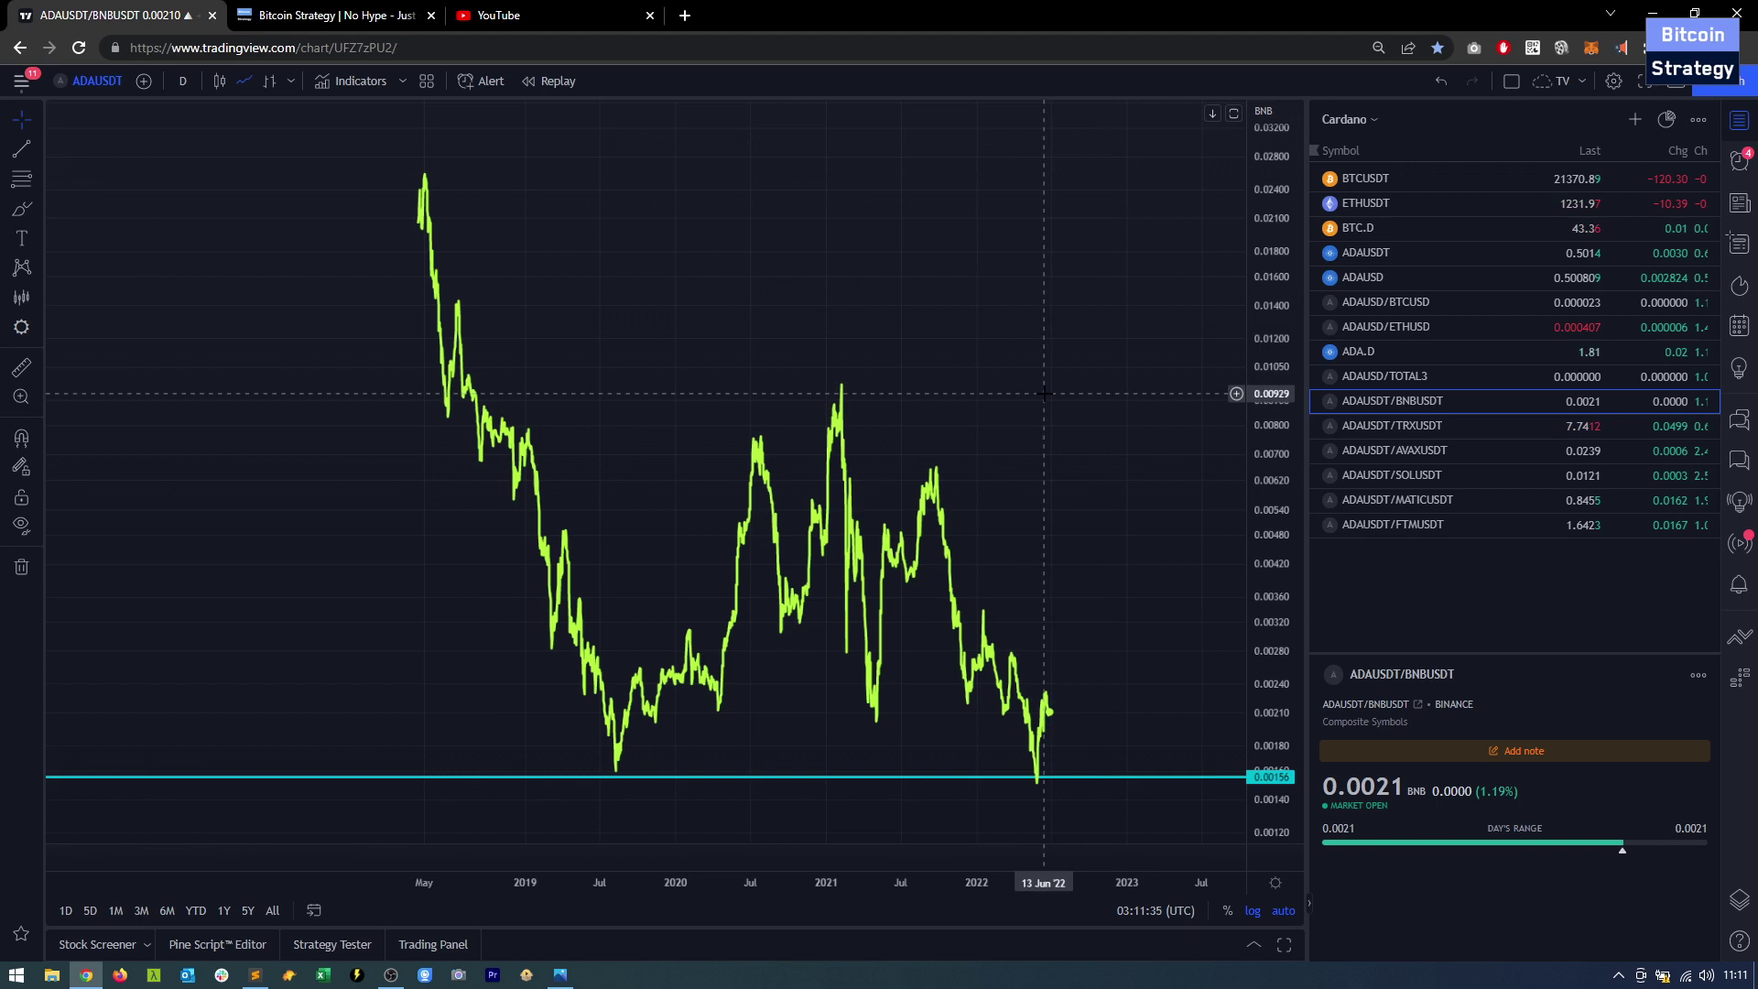
pyautogui.moveTo(1096, 387); pyautogui.dragTo(1012, 384)
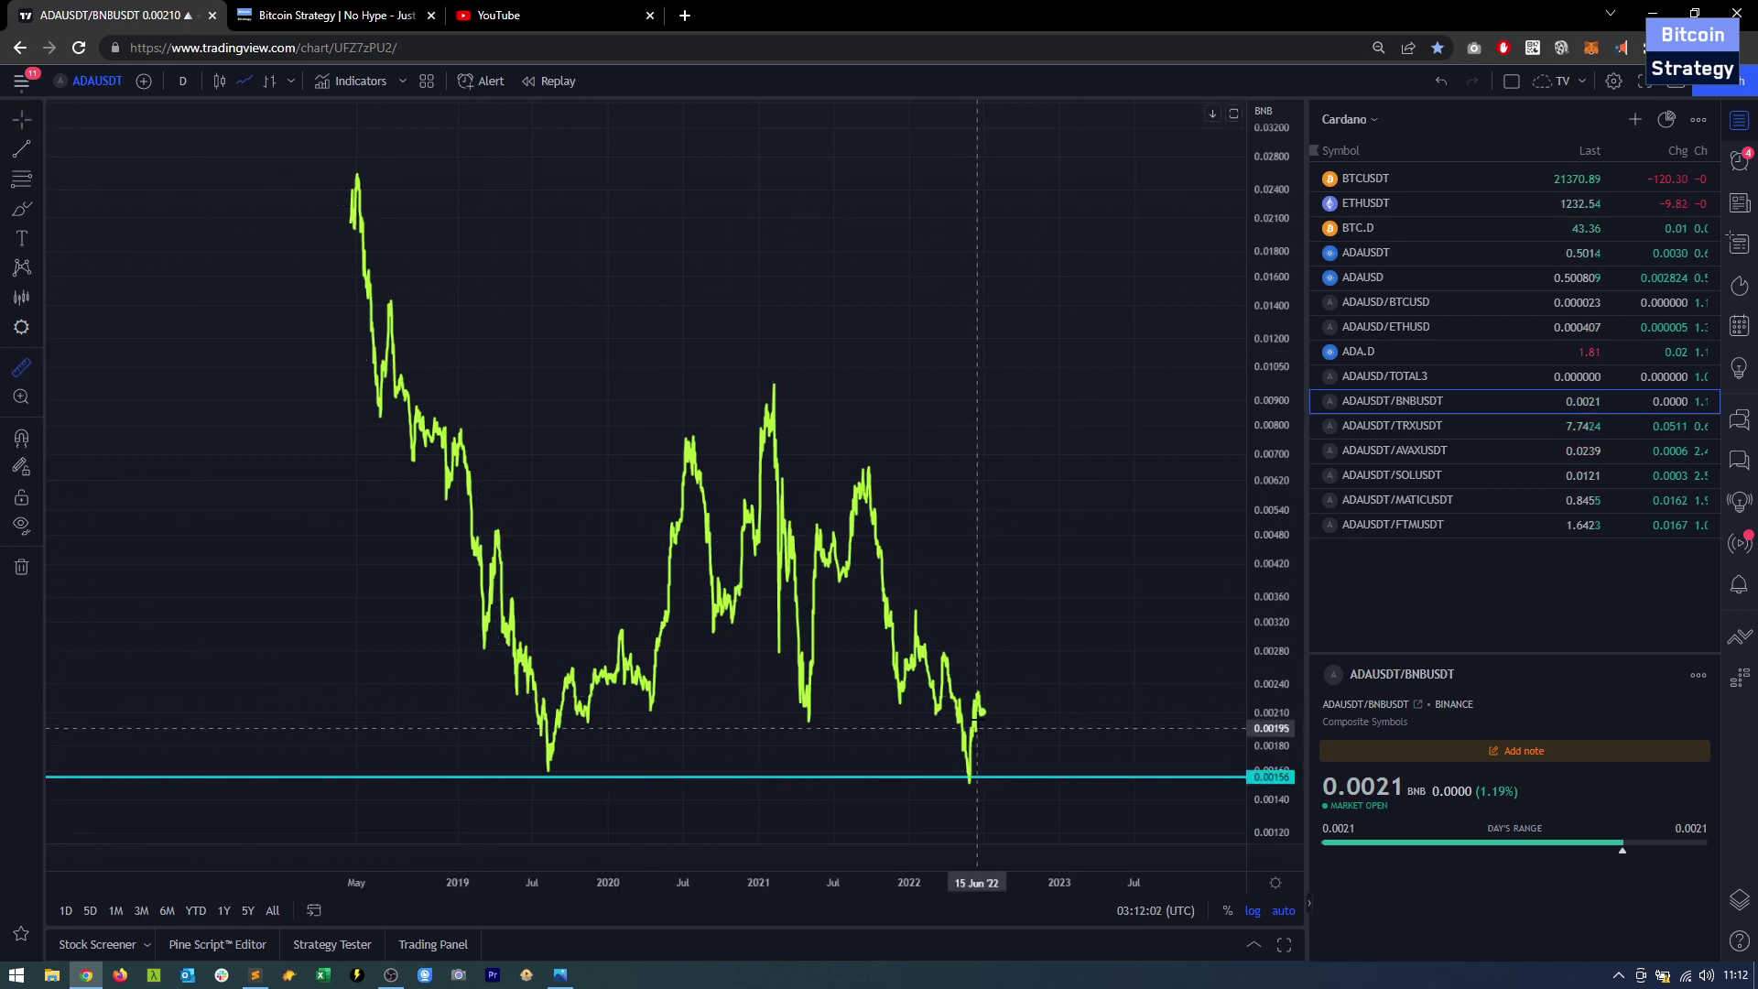
pyautogui.click(983, 713)
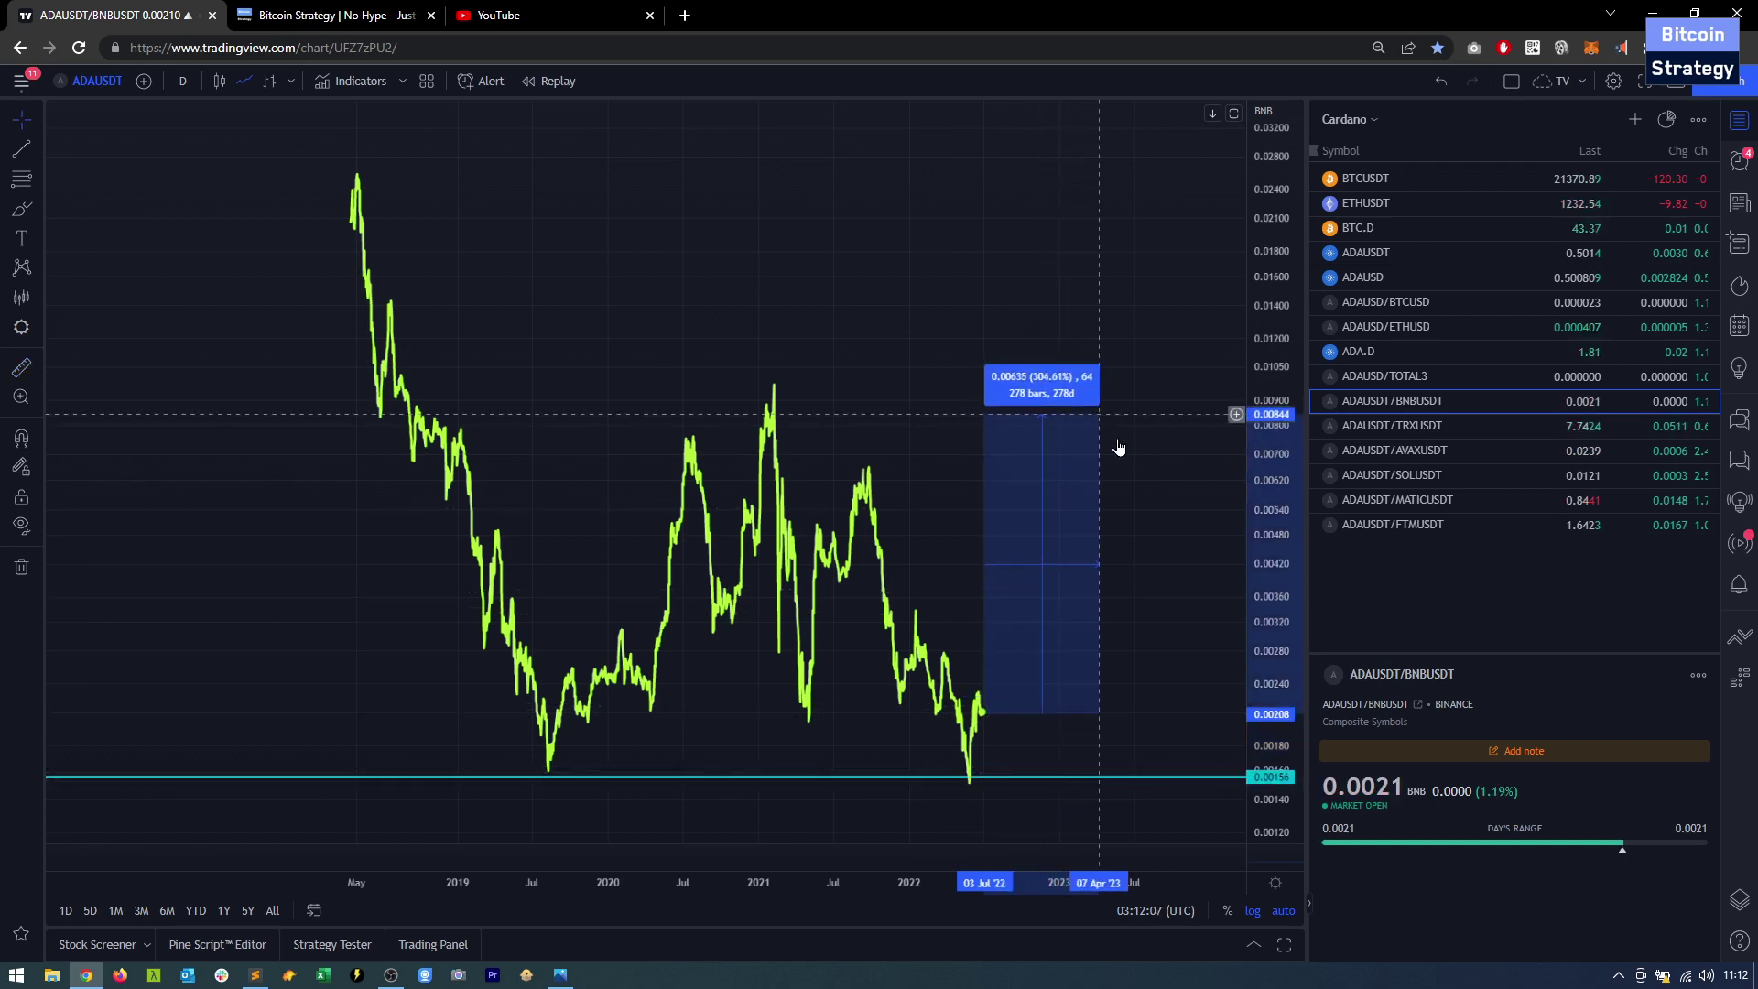
pyautogui.click(916, 431)
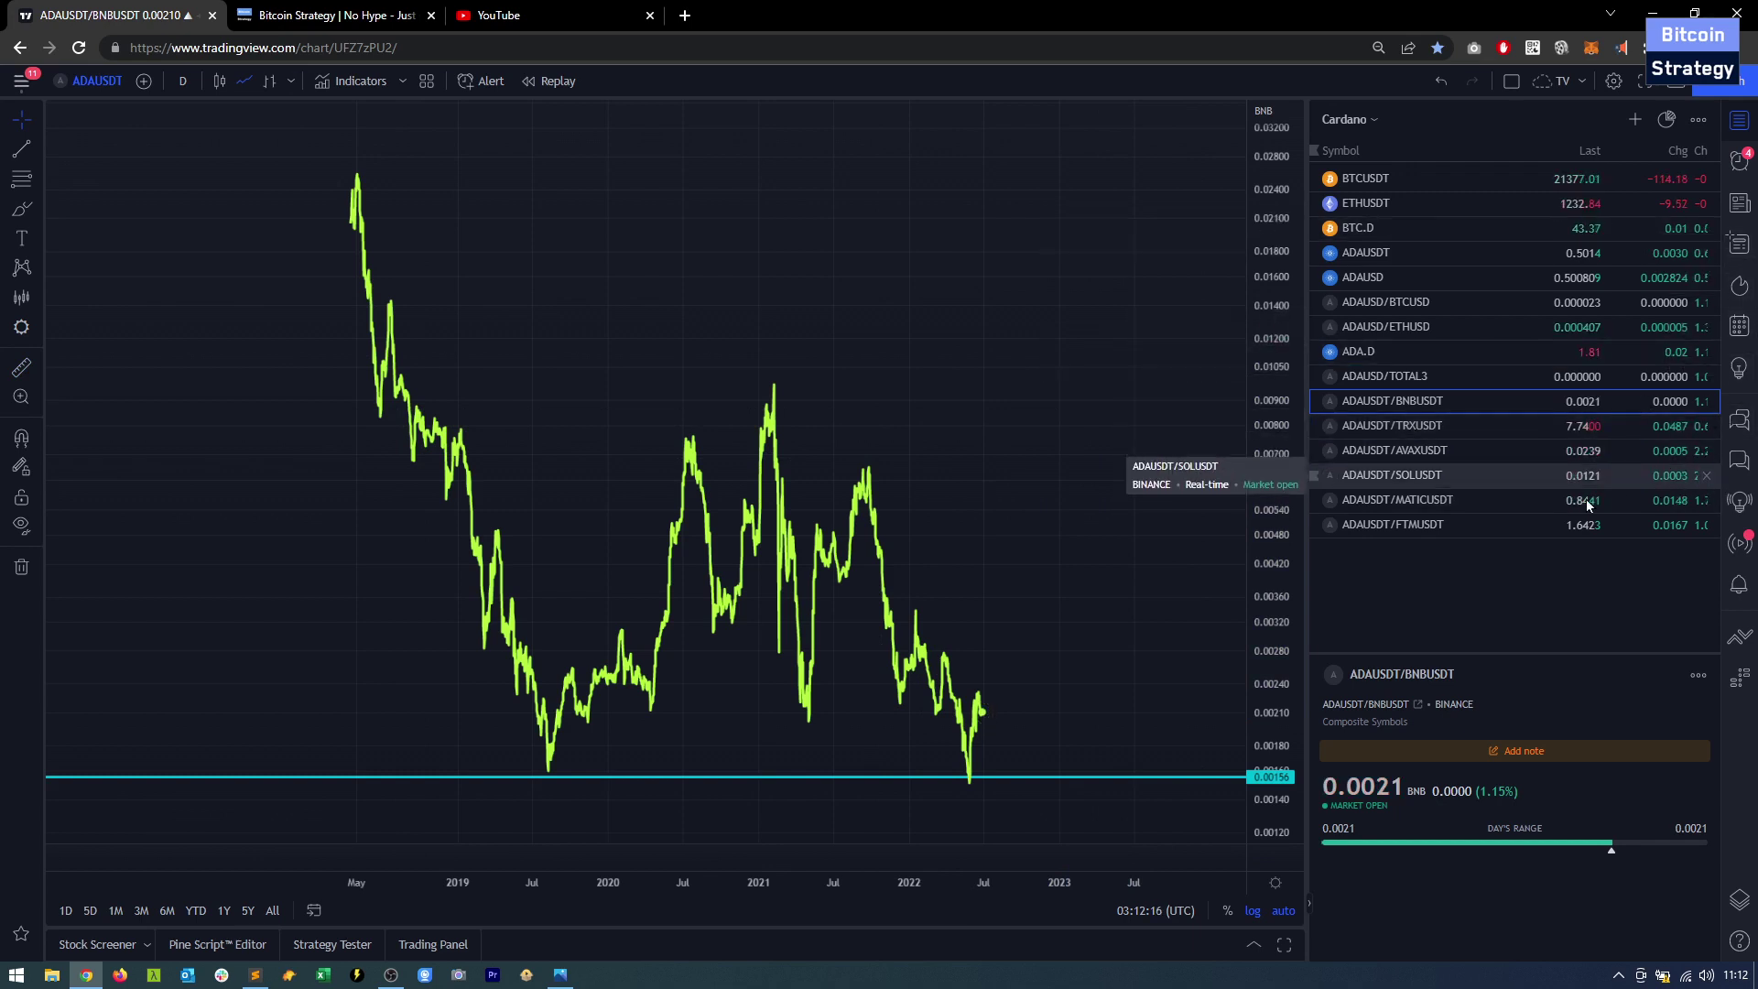
pyautogui.click(1456, 434)
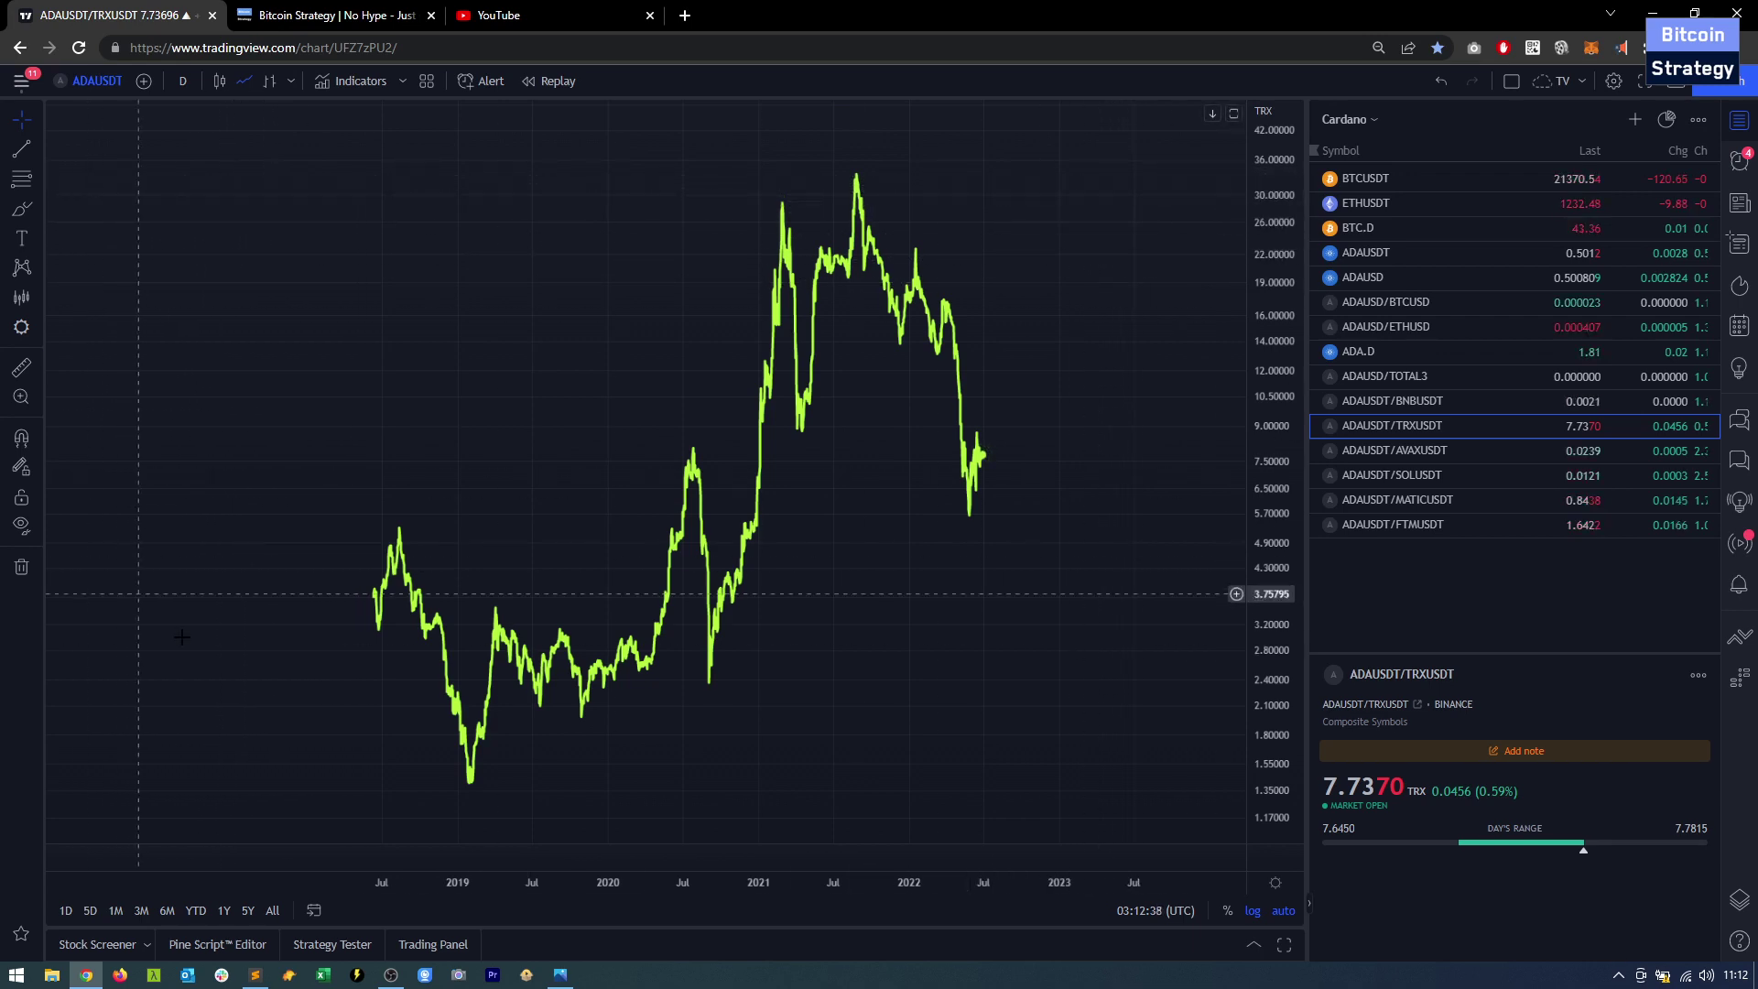
# - Draw an ADA/TRX channel from the Feb 2019 low with a parallel copy at the highs, then open ADA/AVAX
pyautogui.click(23, 147)
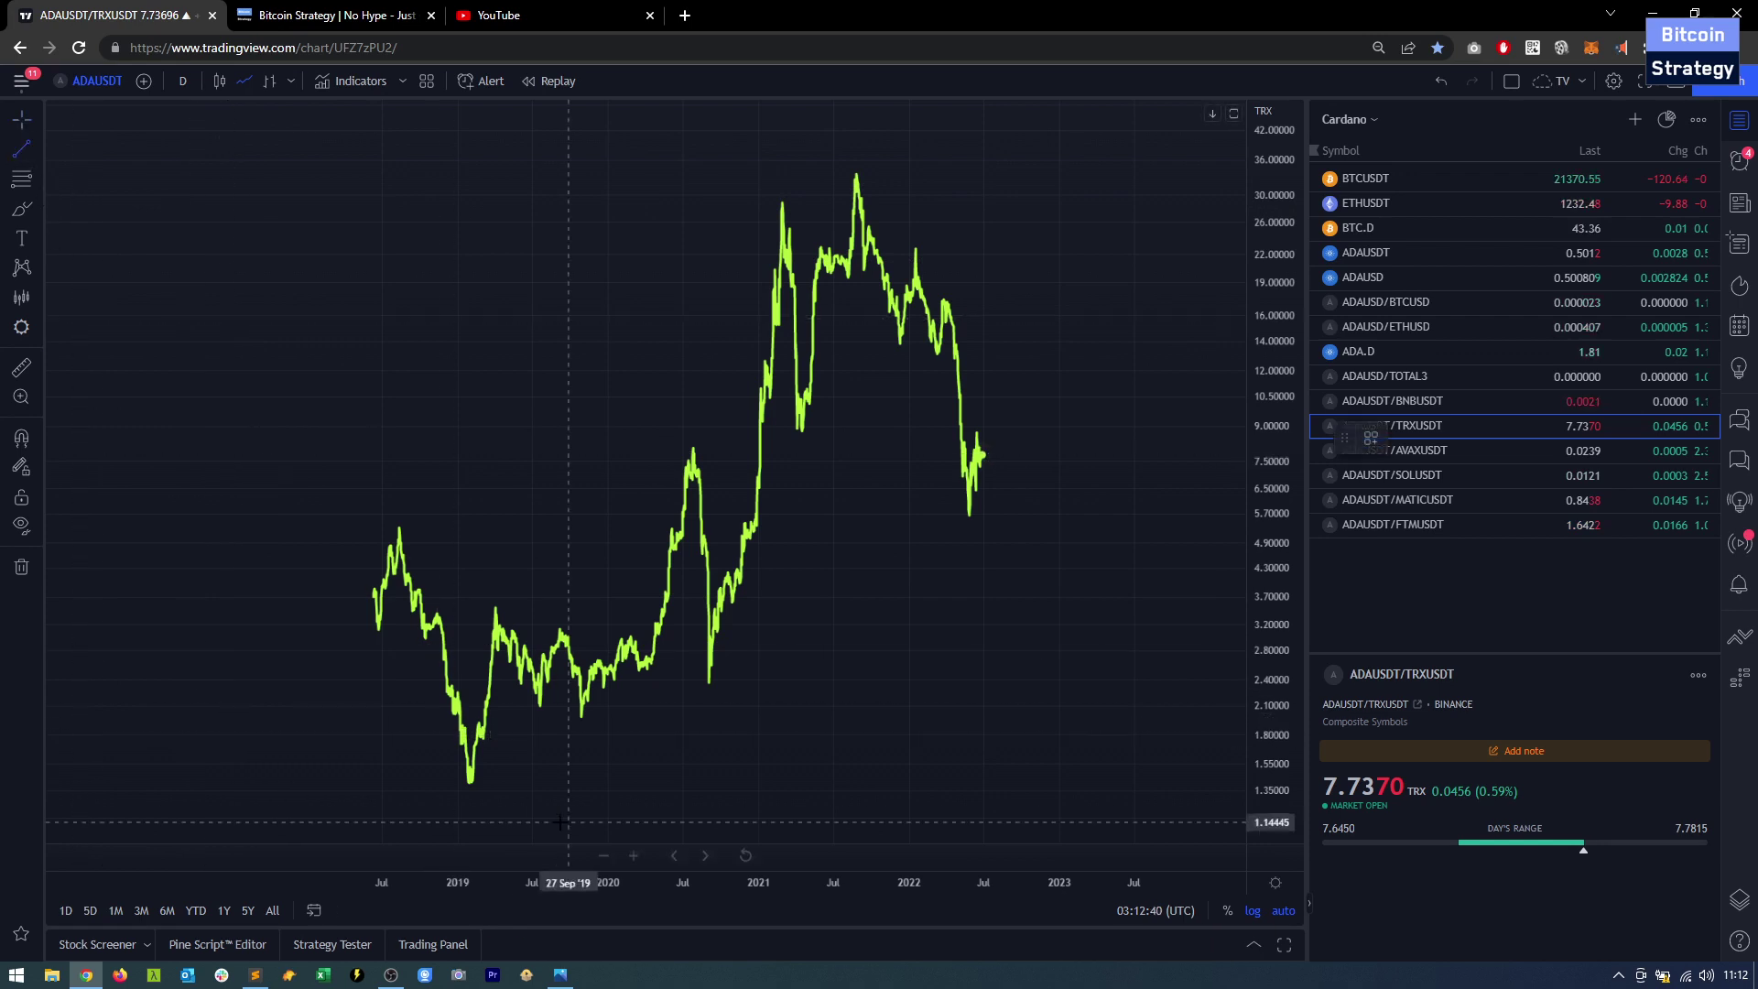
pyautogui.click(472, 781)
pyautogui.click(1176, 387)
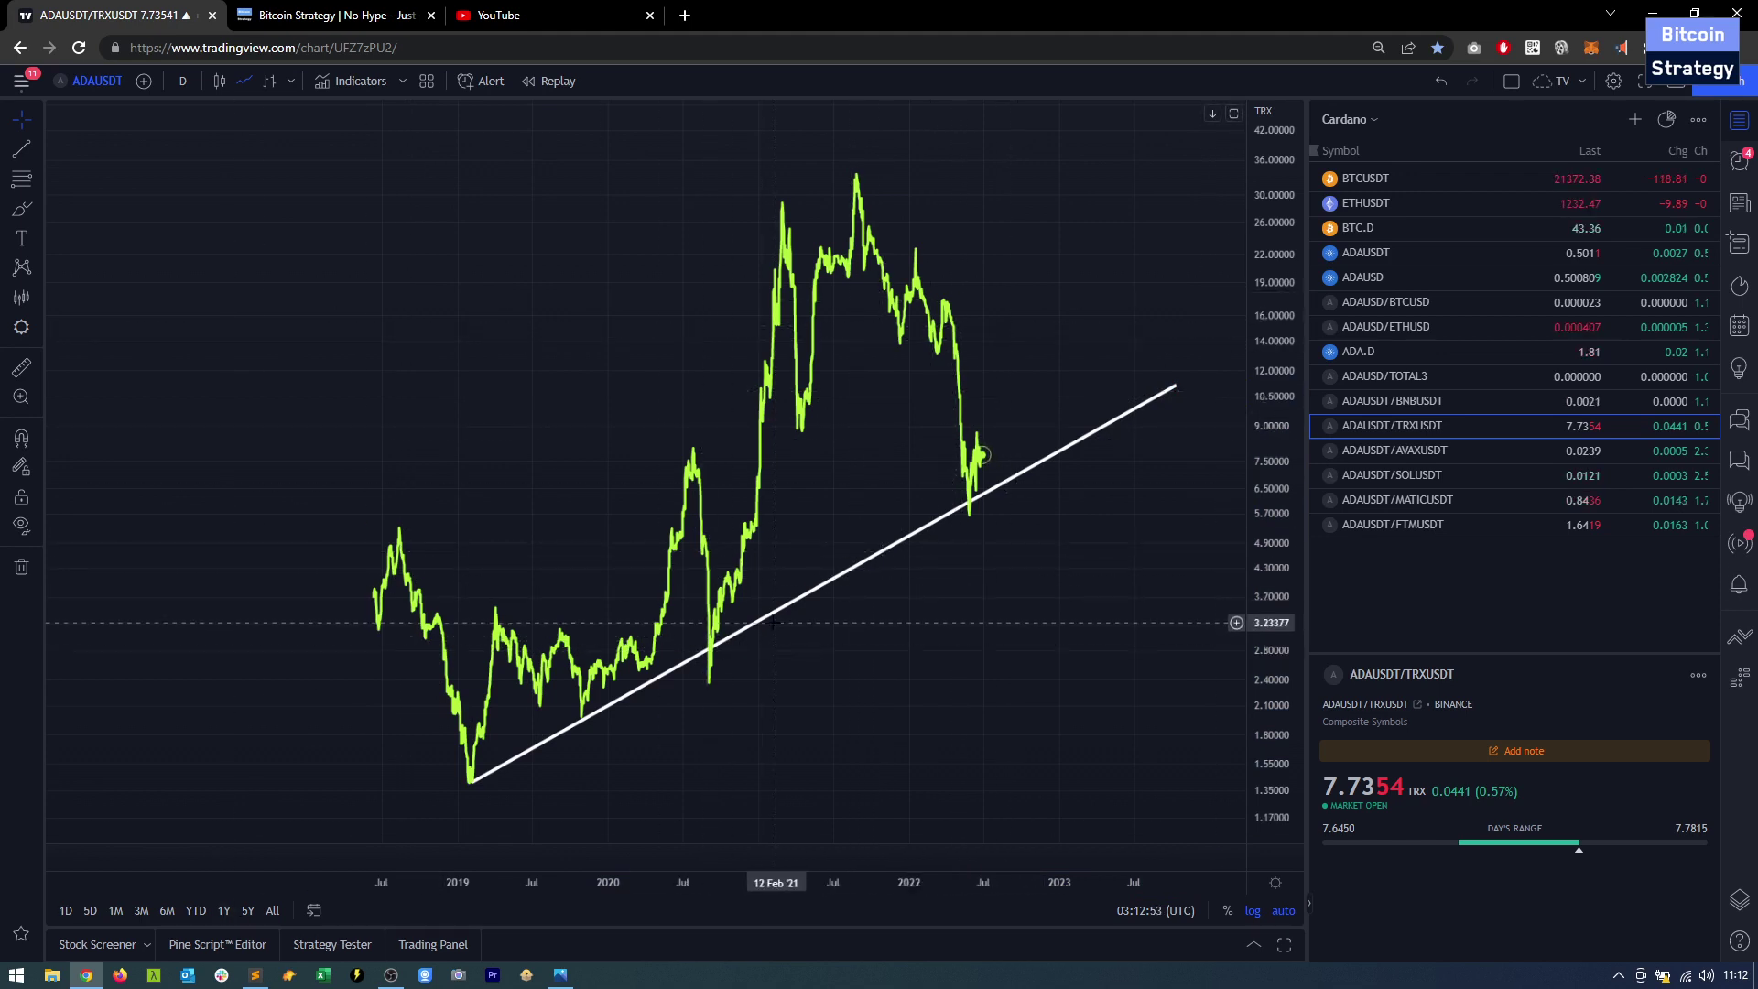
pyautogui.moveTo(775, 615); pyautogui.dragTo(679, 371)
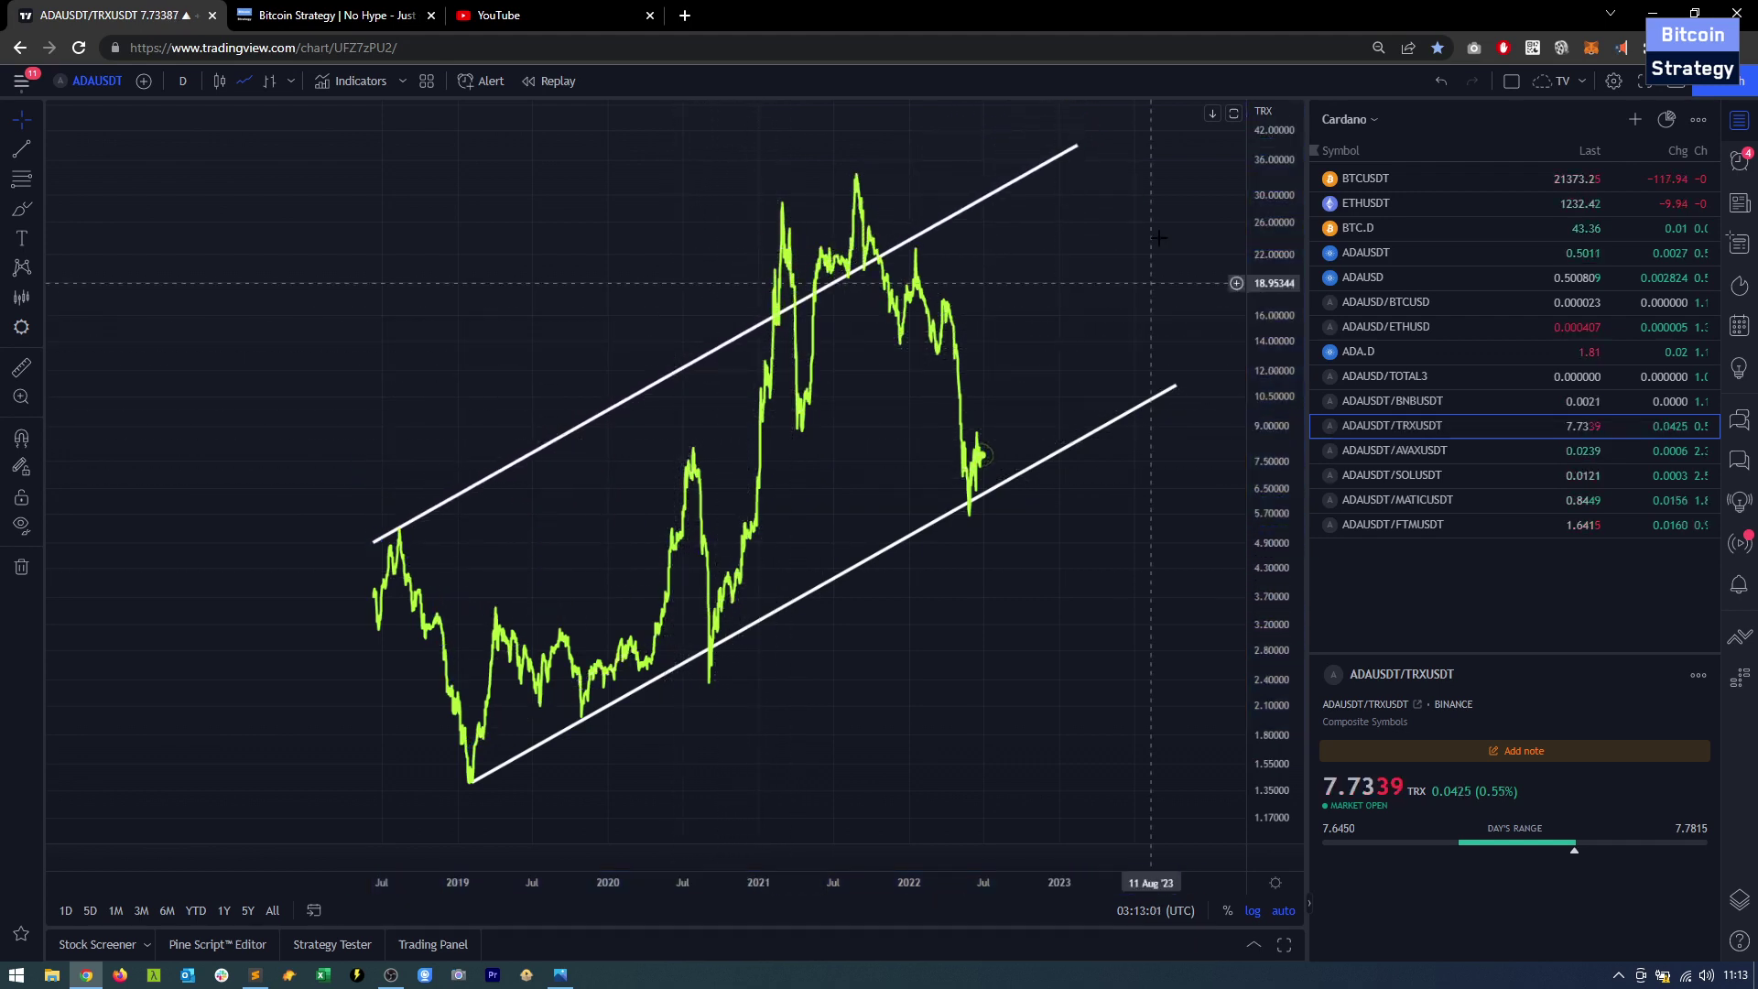
pyautogui.press('Down')
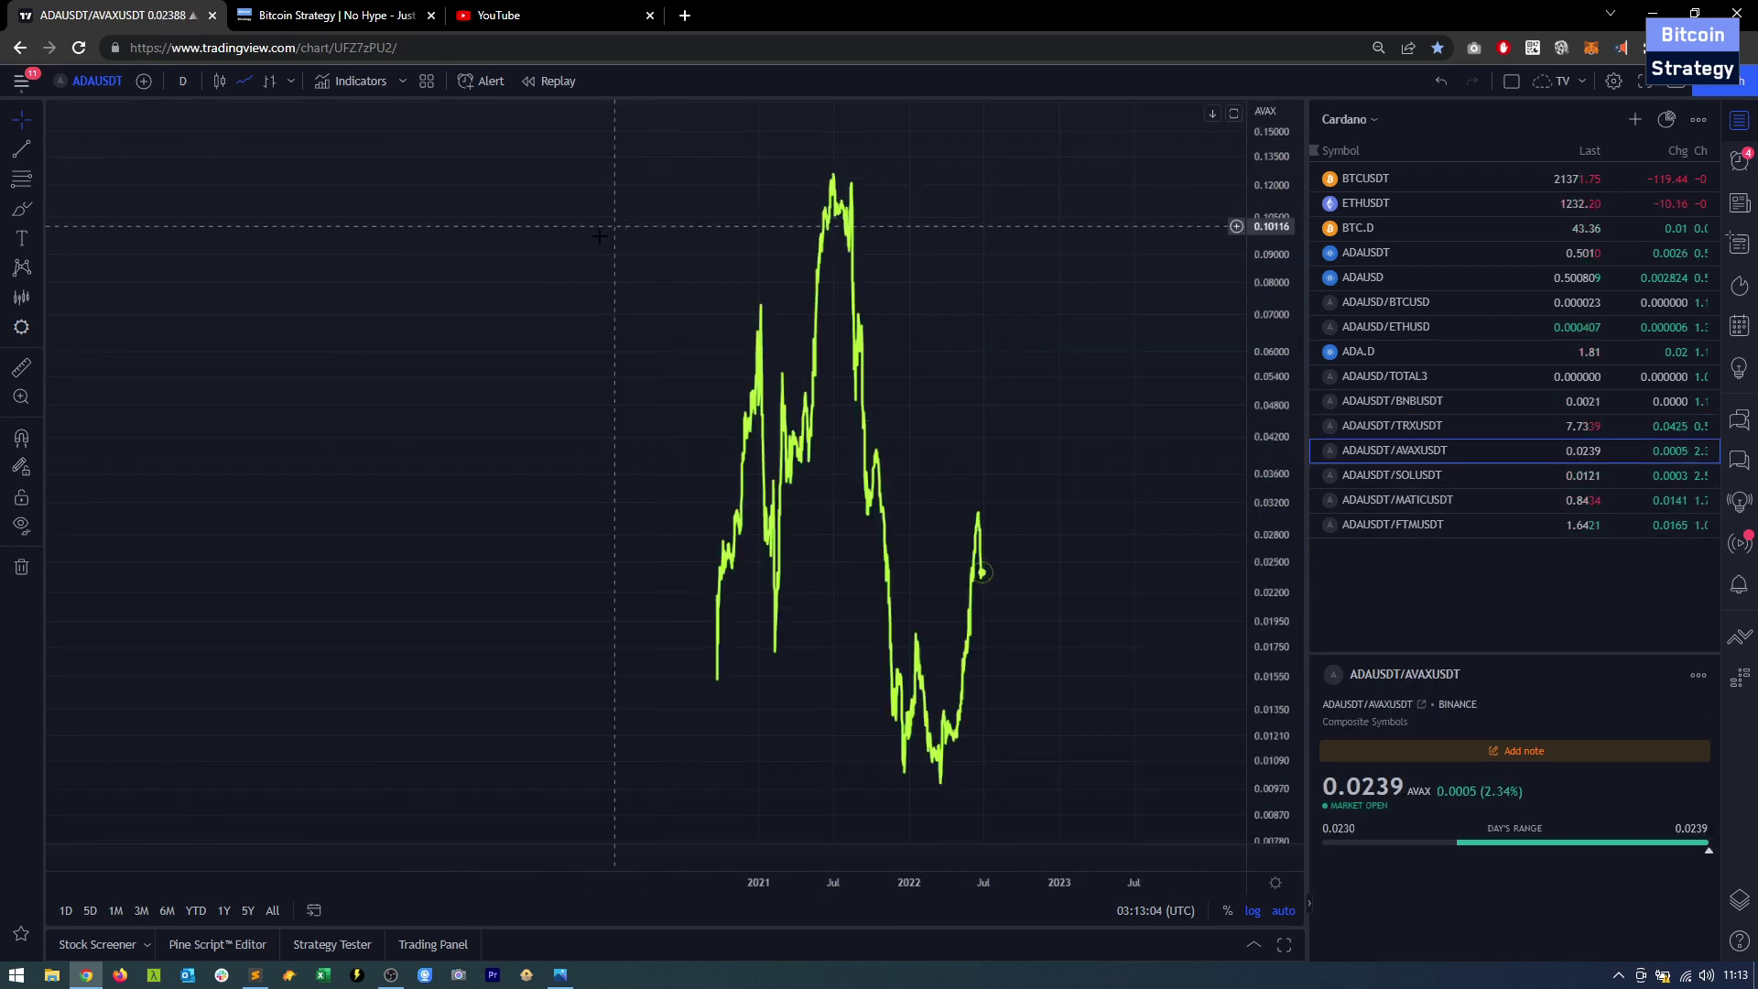
# - Draw a flat line at 0.0171 on ADA/AVAX, measure the dip below it, then open ADAUSDT/SOLUSDT
pyautogui.scroll(3, 382, 450)
pyautogui.hotkey('alt', 't')
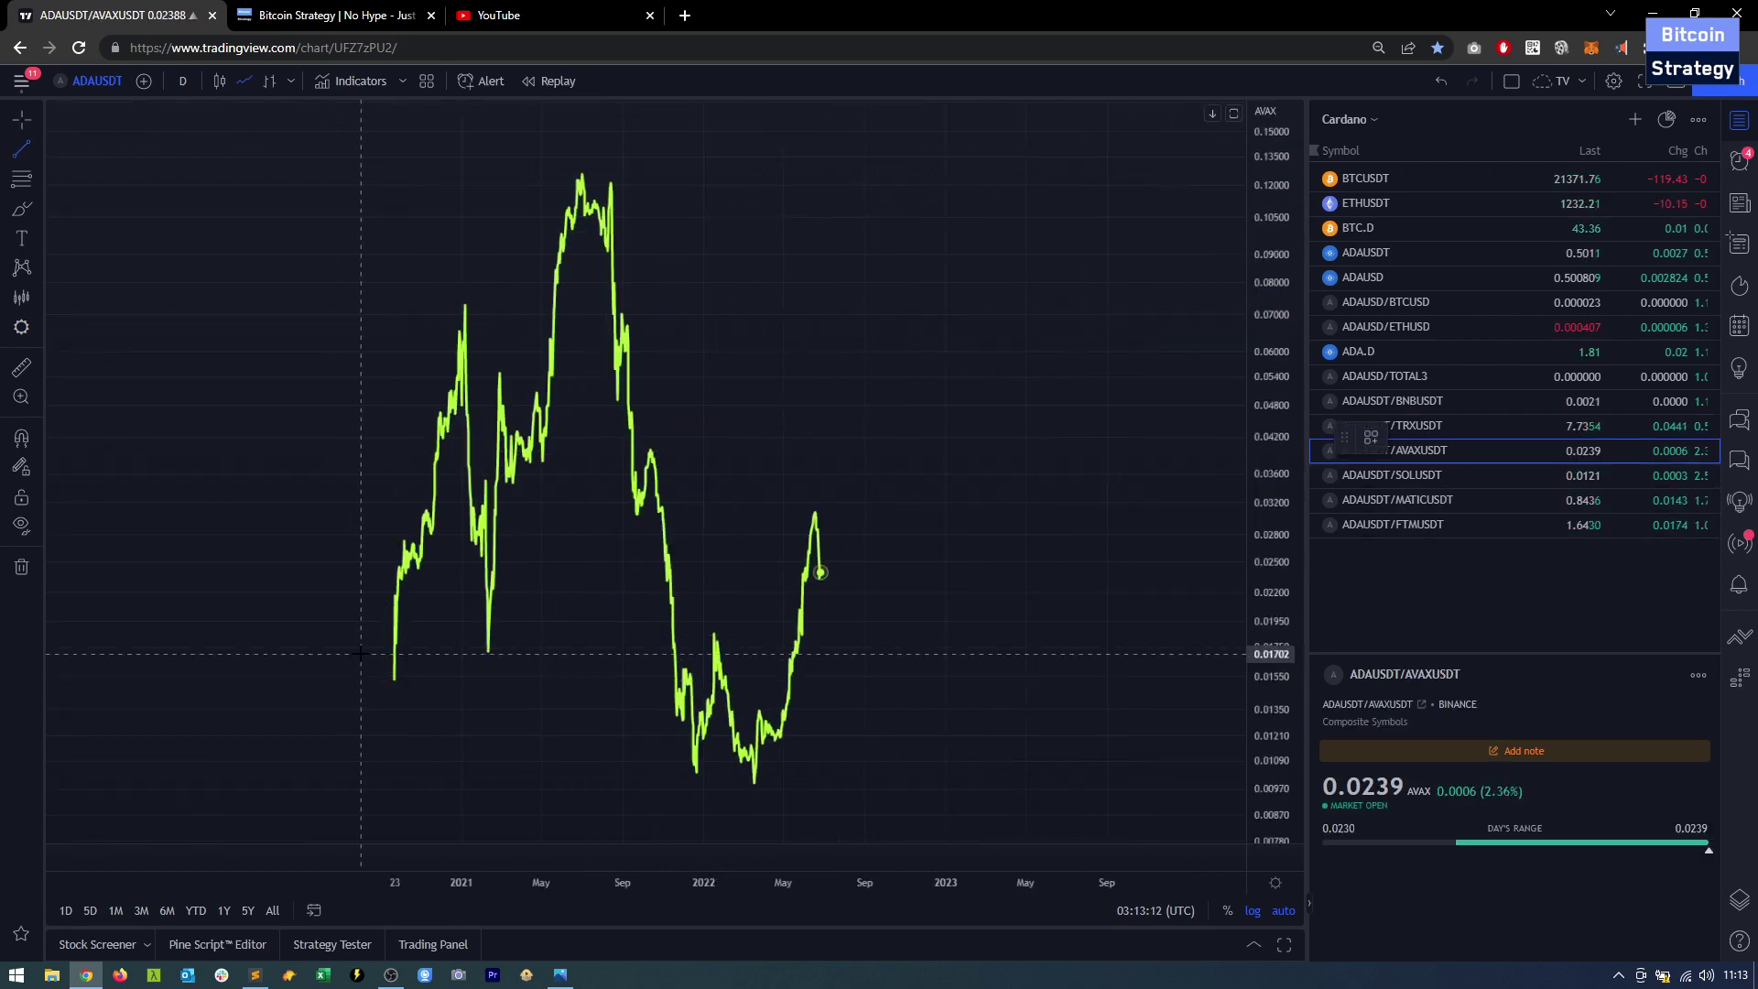
pyautogui.moveTo(358, 652); pyautogui.dragTo(930, 647)
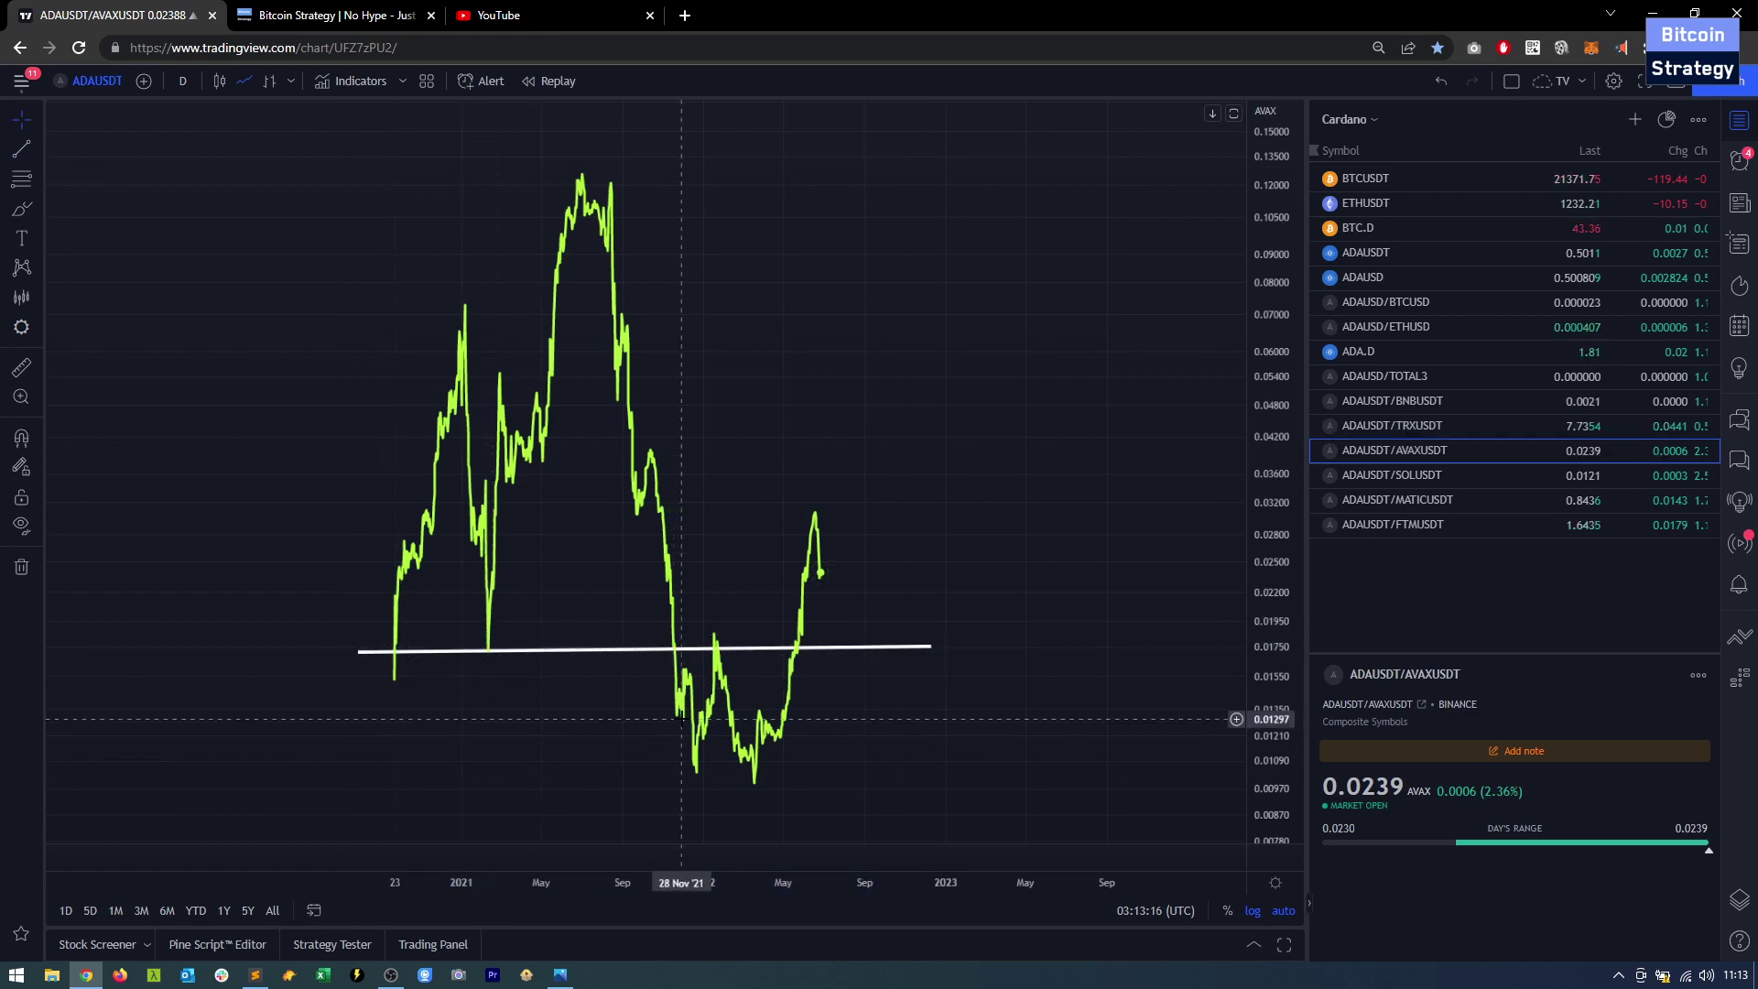
pyautogui.keyDown('shift'); pyautogui.click(674, 652); pyautogui.keyUp('shift')
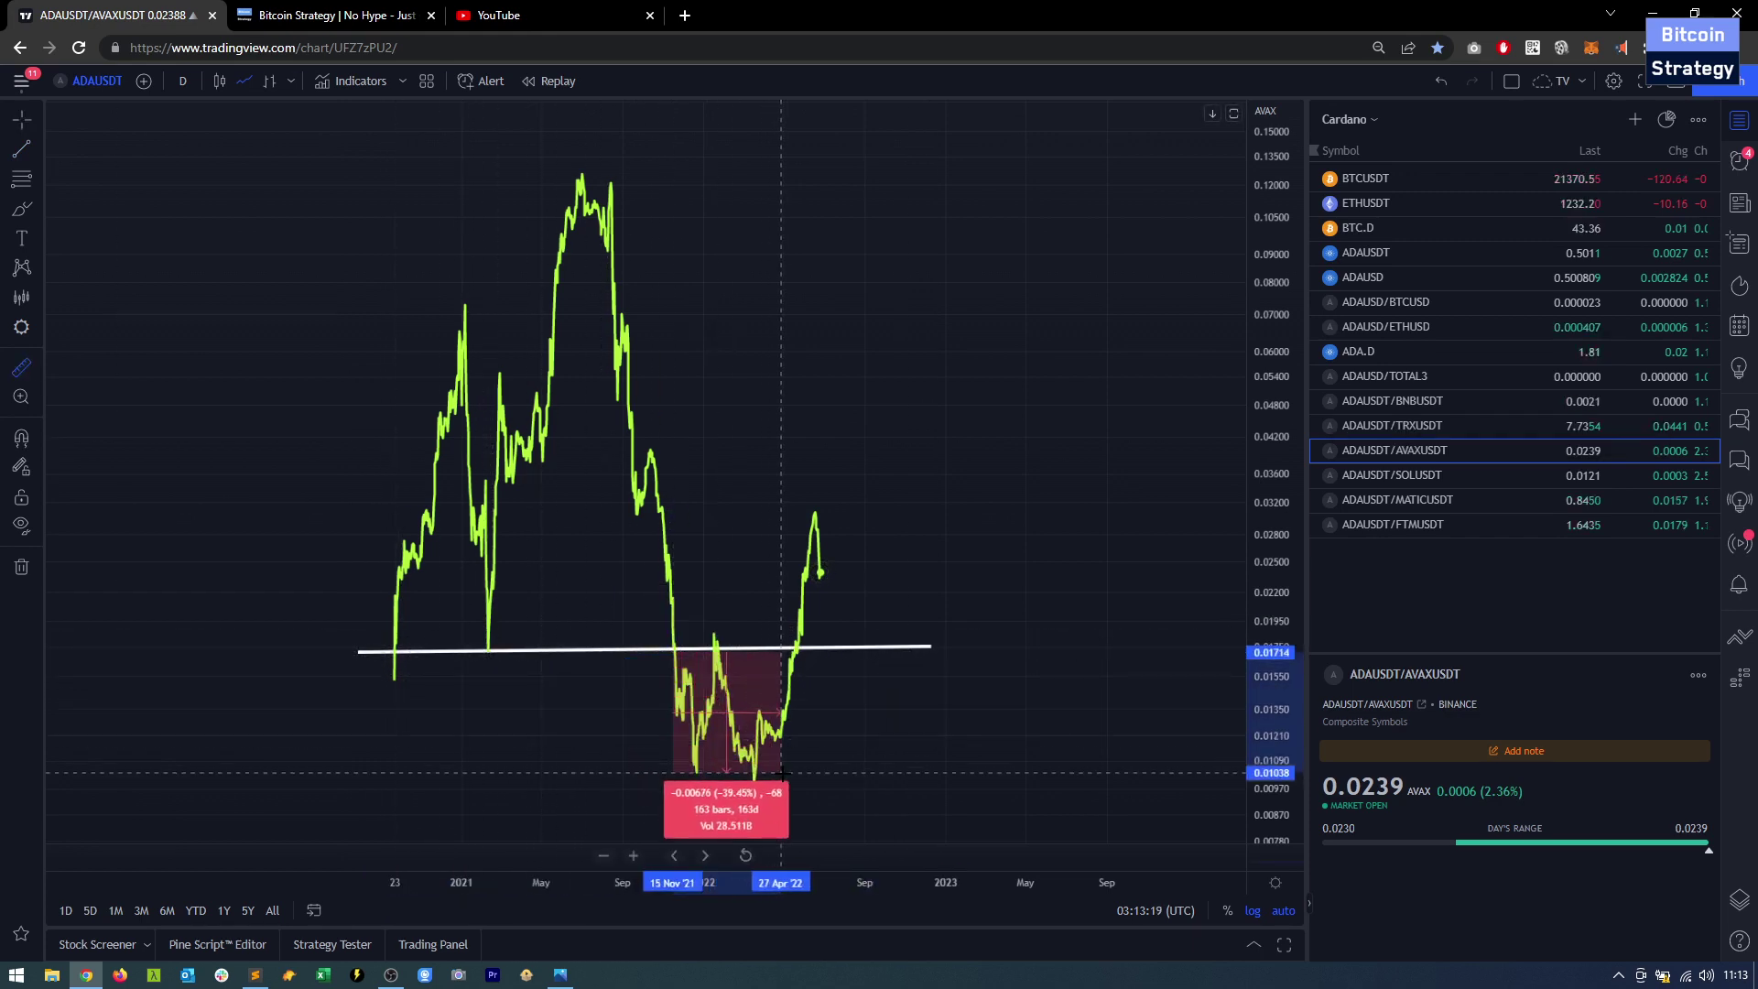
pyautogui.click(789, 785)
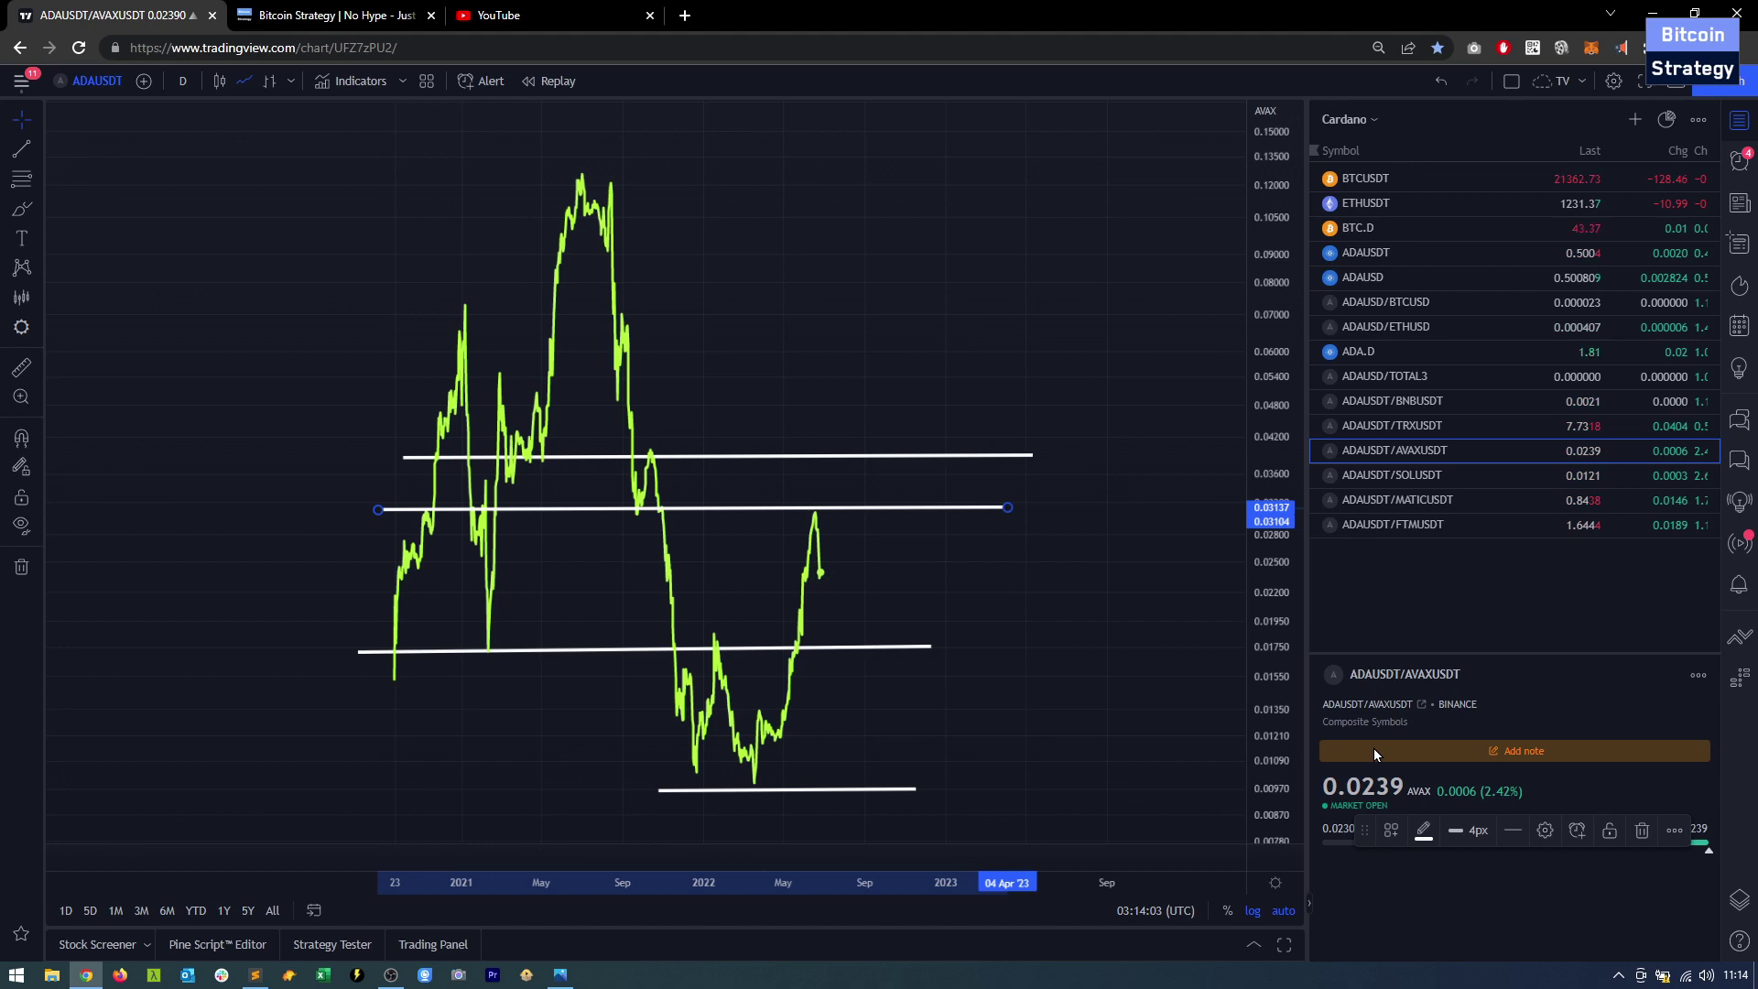
pyautogui.click(1472, 480)
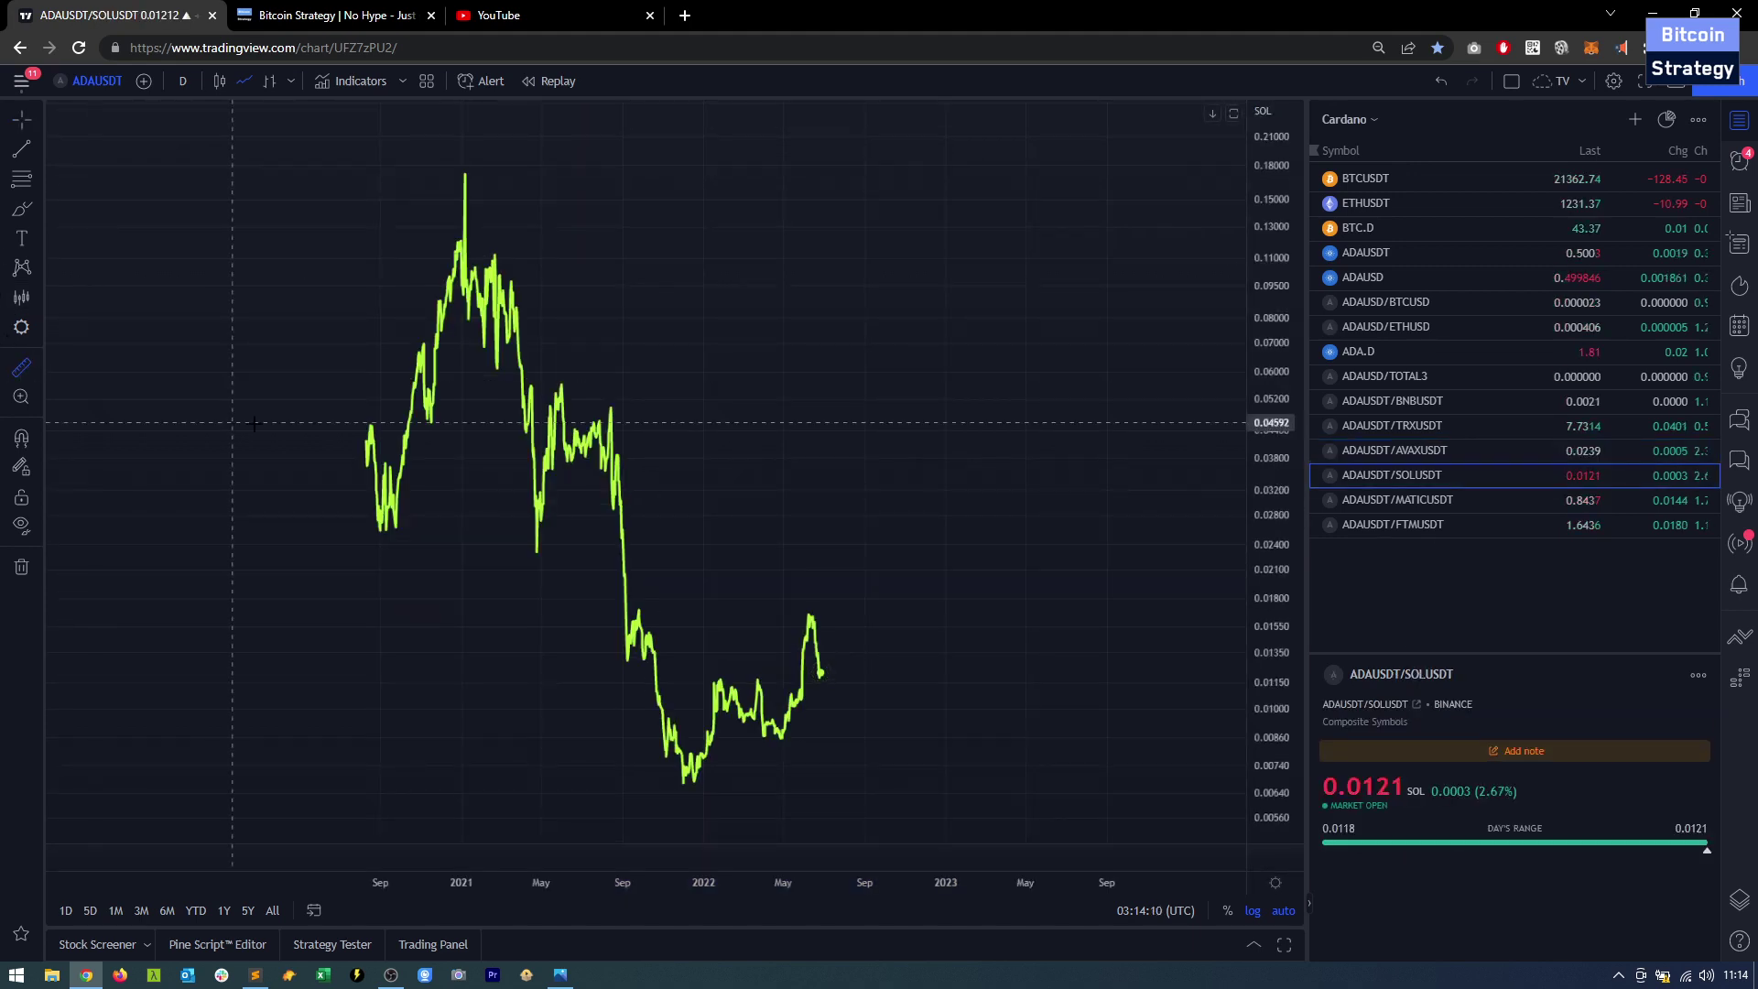
# - Measure the ADA/SOL decline from the Jan 2021 peak to the November 2021 low
pyautogui.click(368, 441)
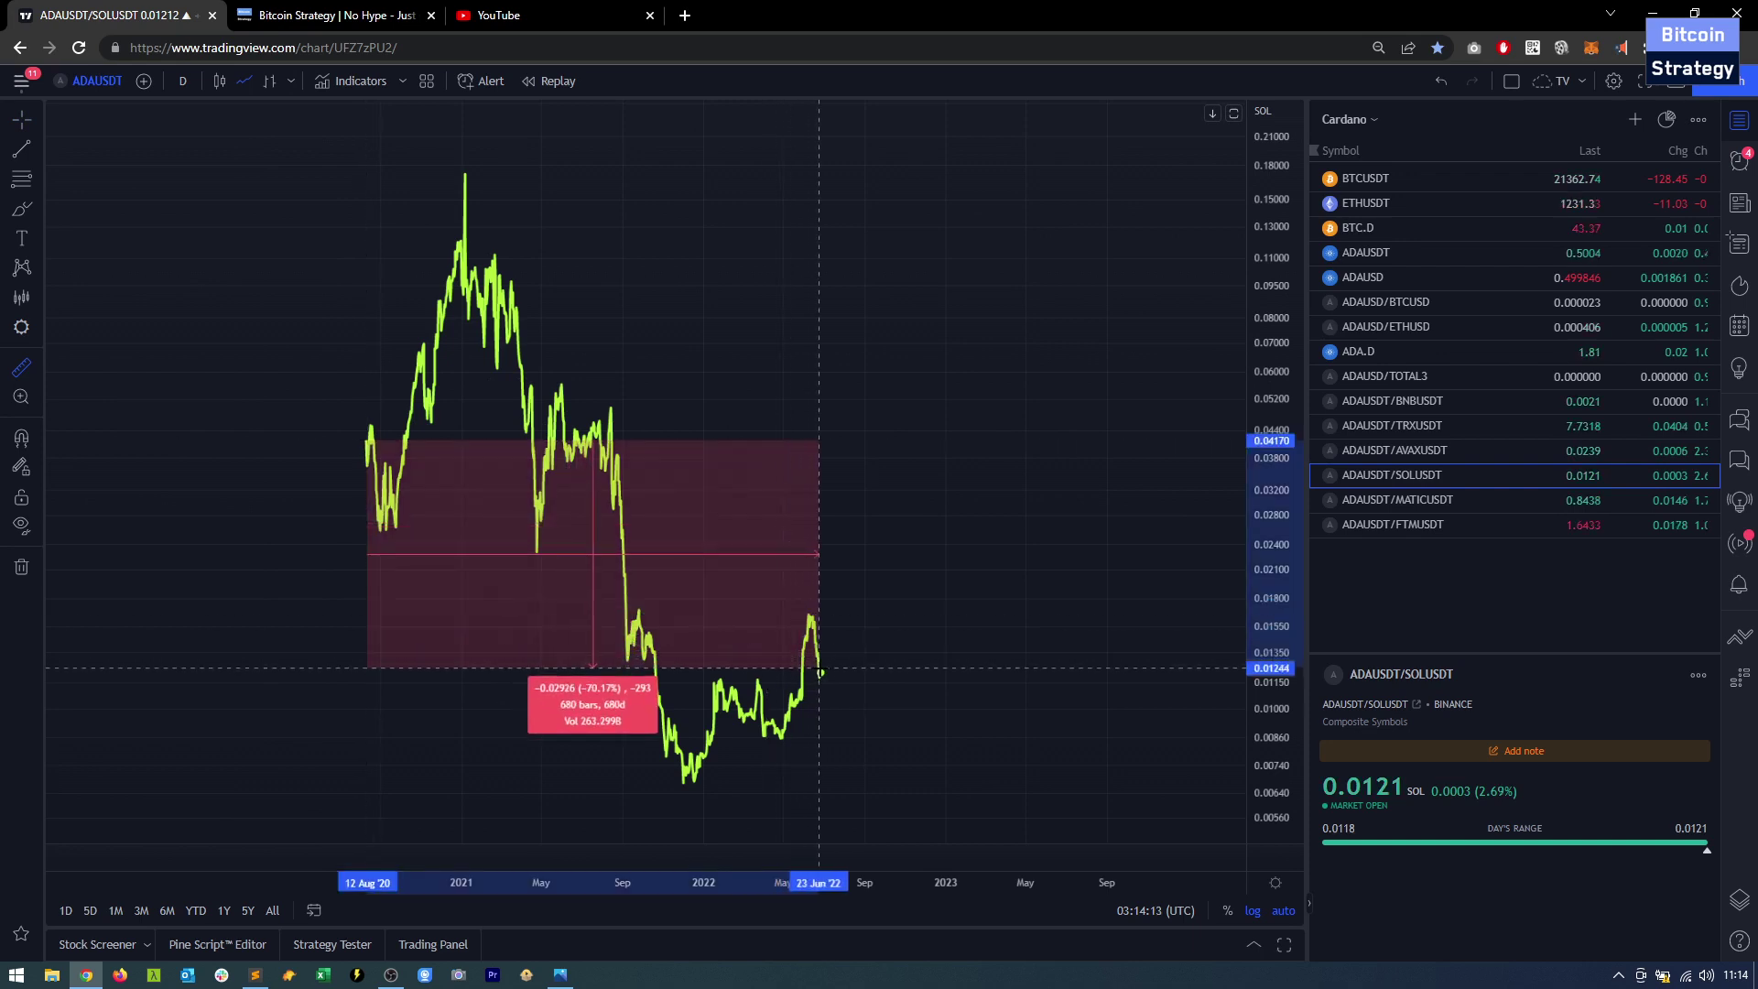
pyautogui.click(894, 664)
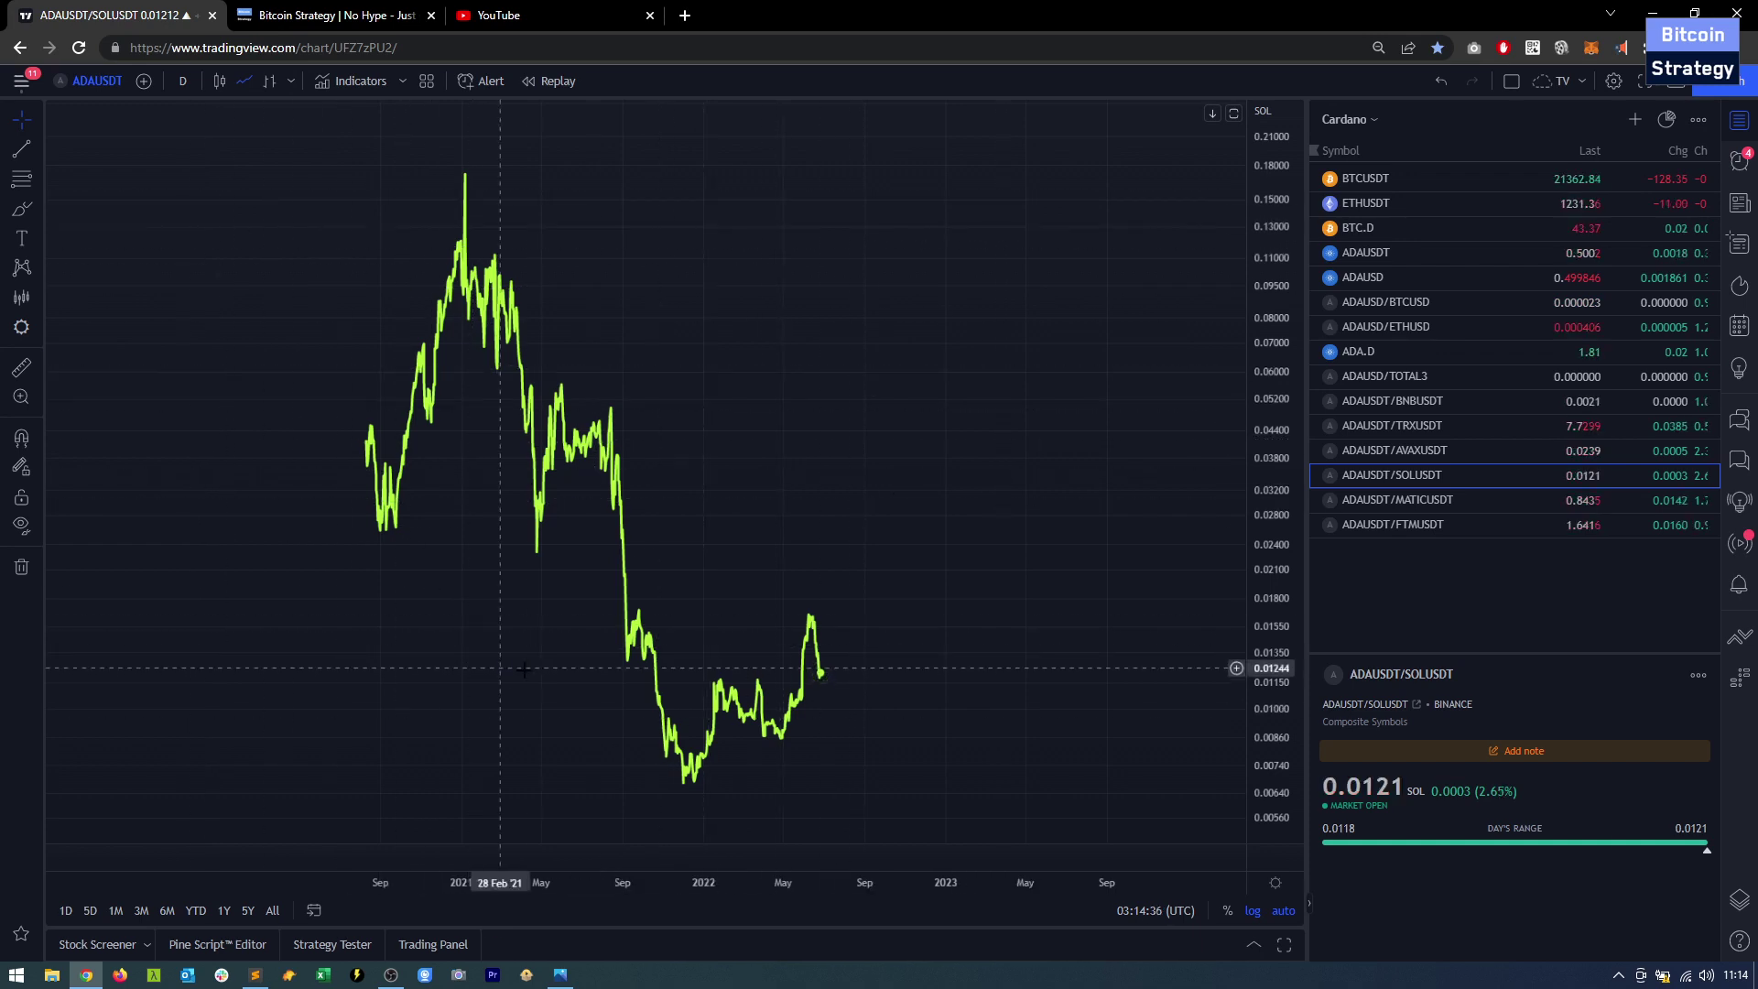
pyautogui.scroll(2, 456, 196)
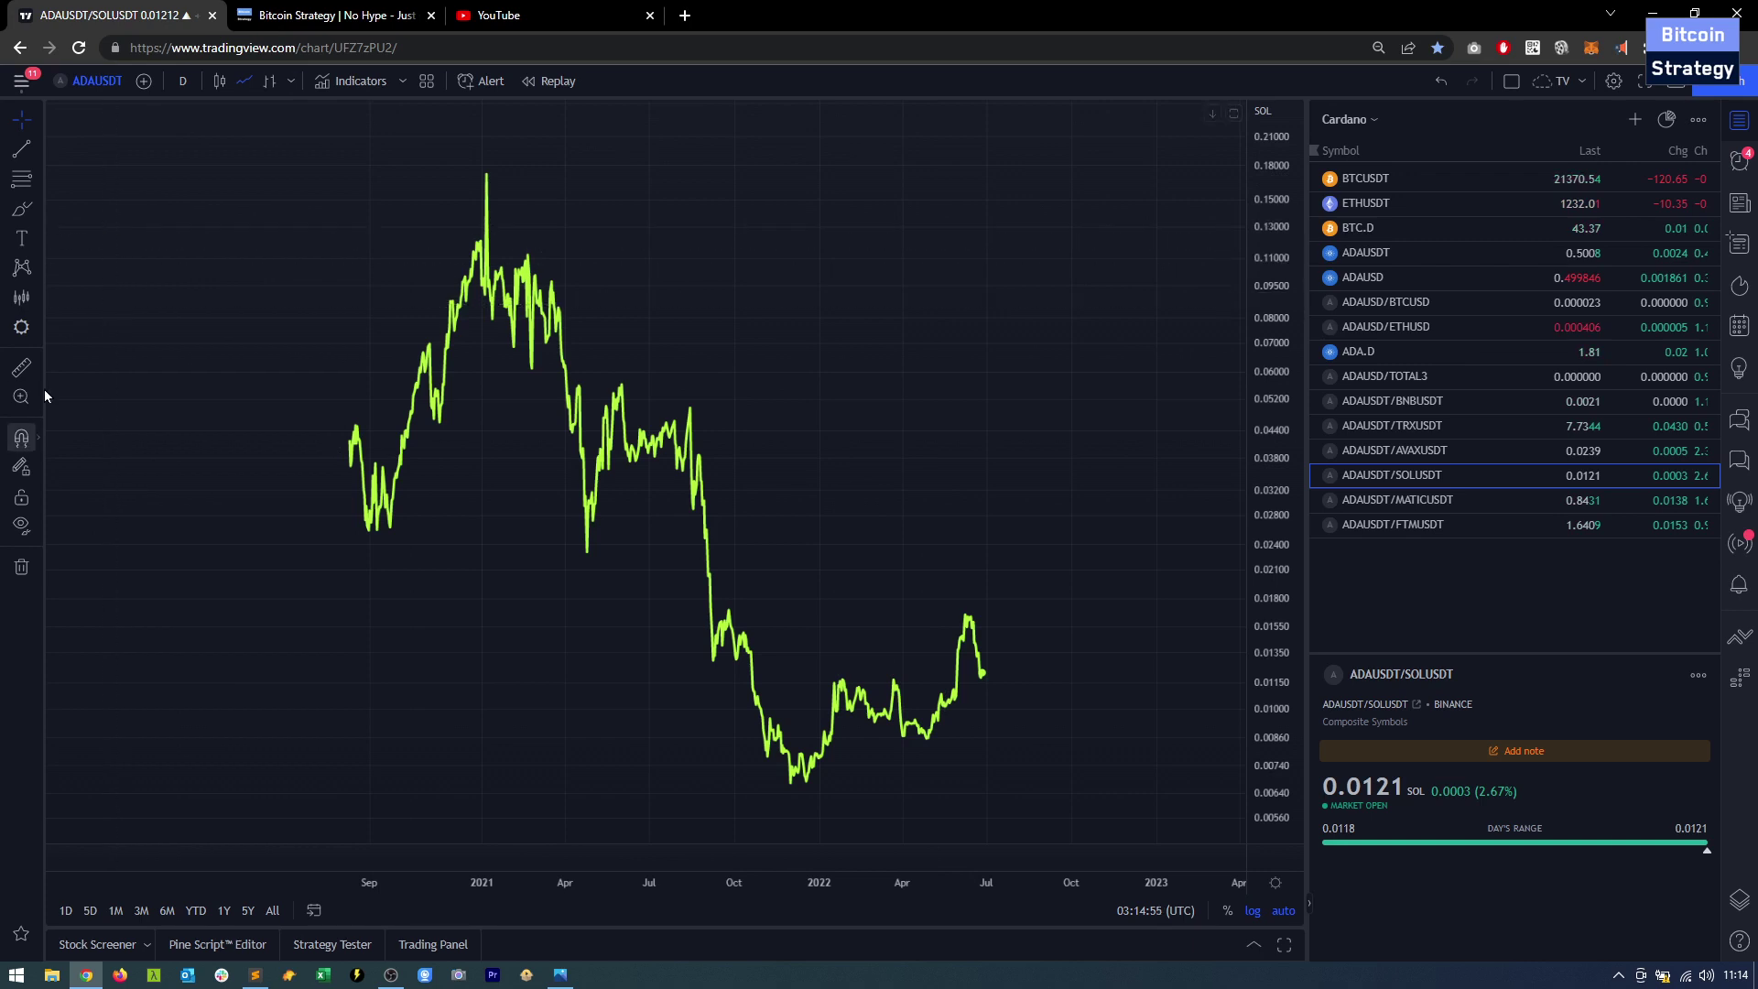
pyautogui.click(21, 367)
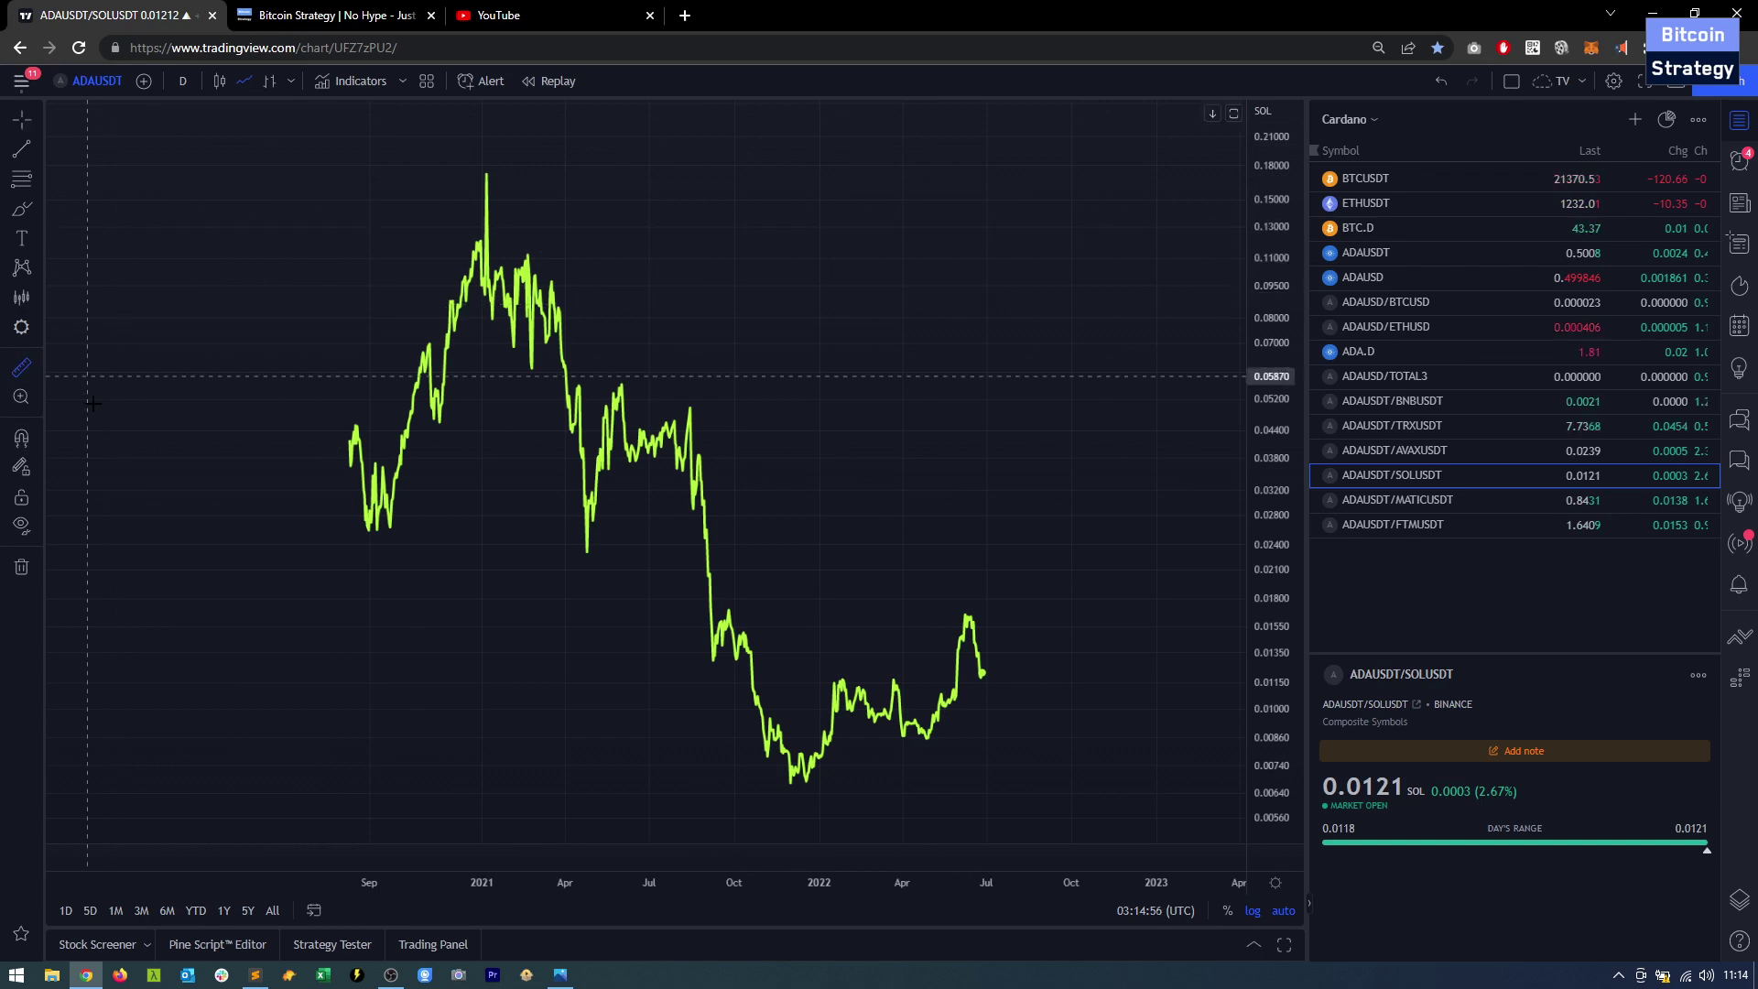
pyautogui.click(485, 176)
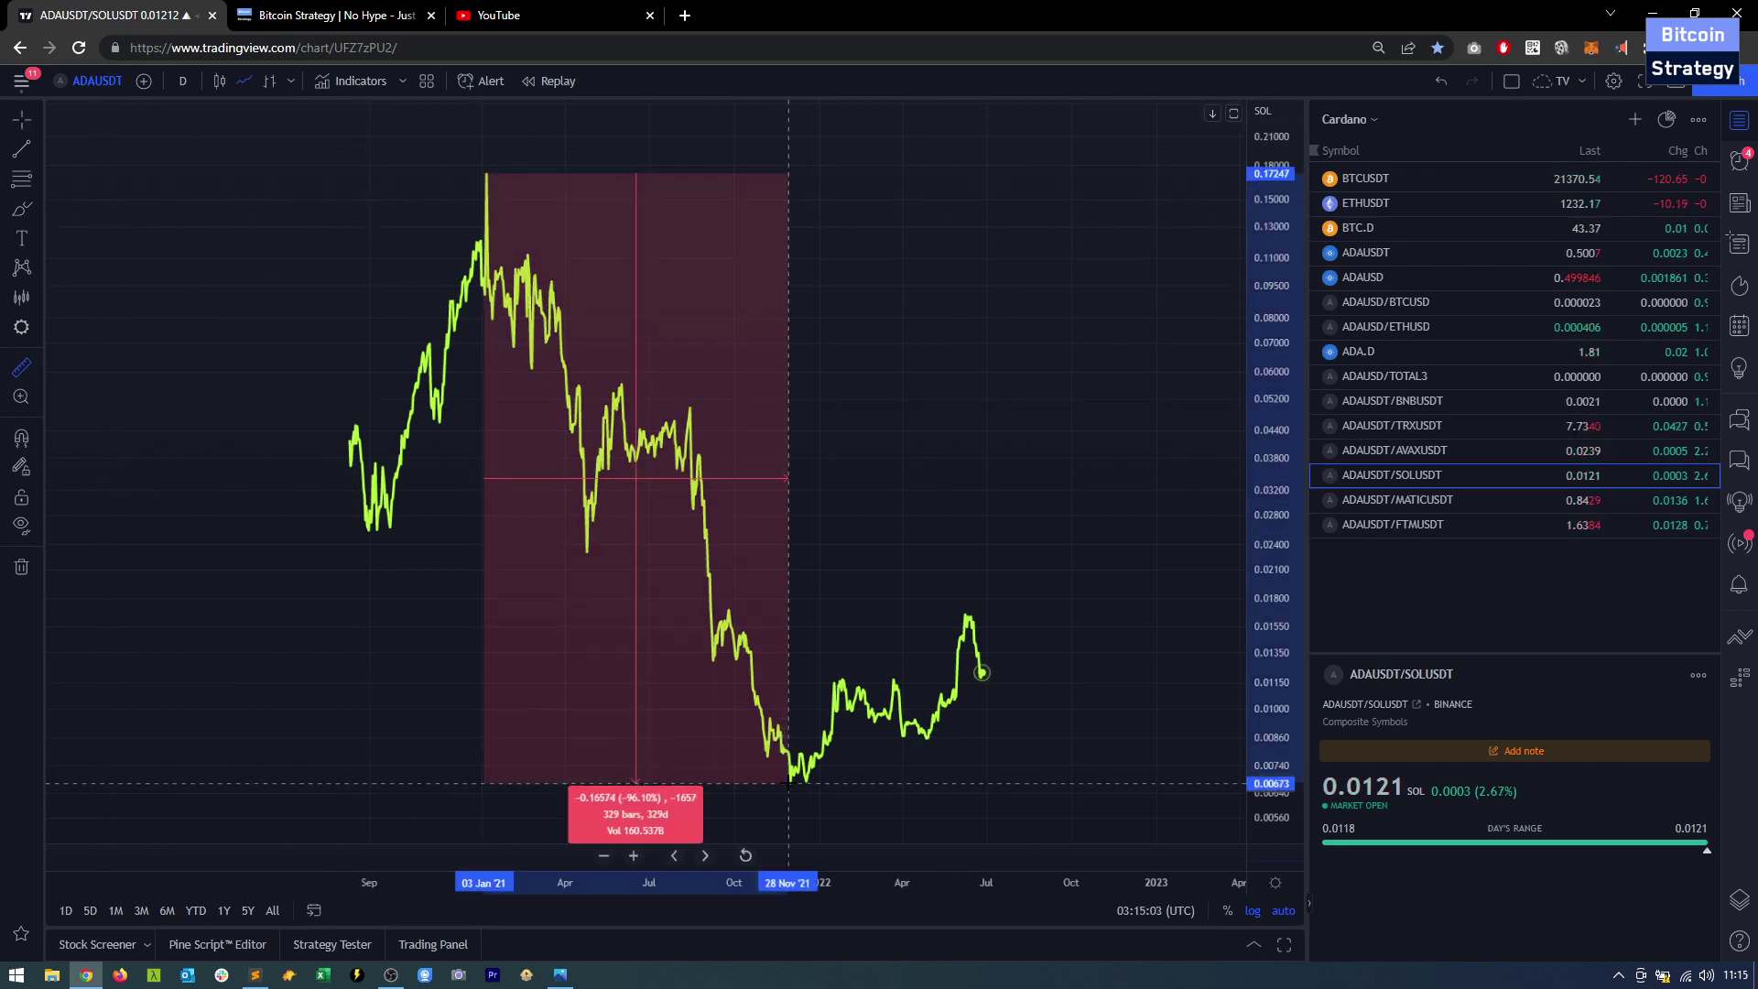
pyautogui.click(790, 783)
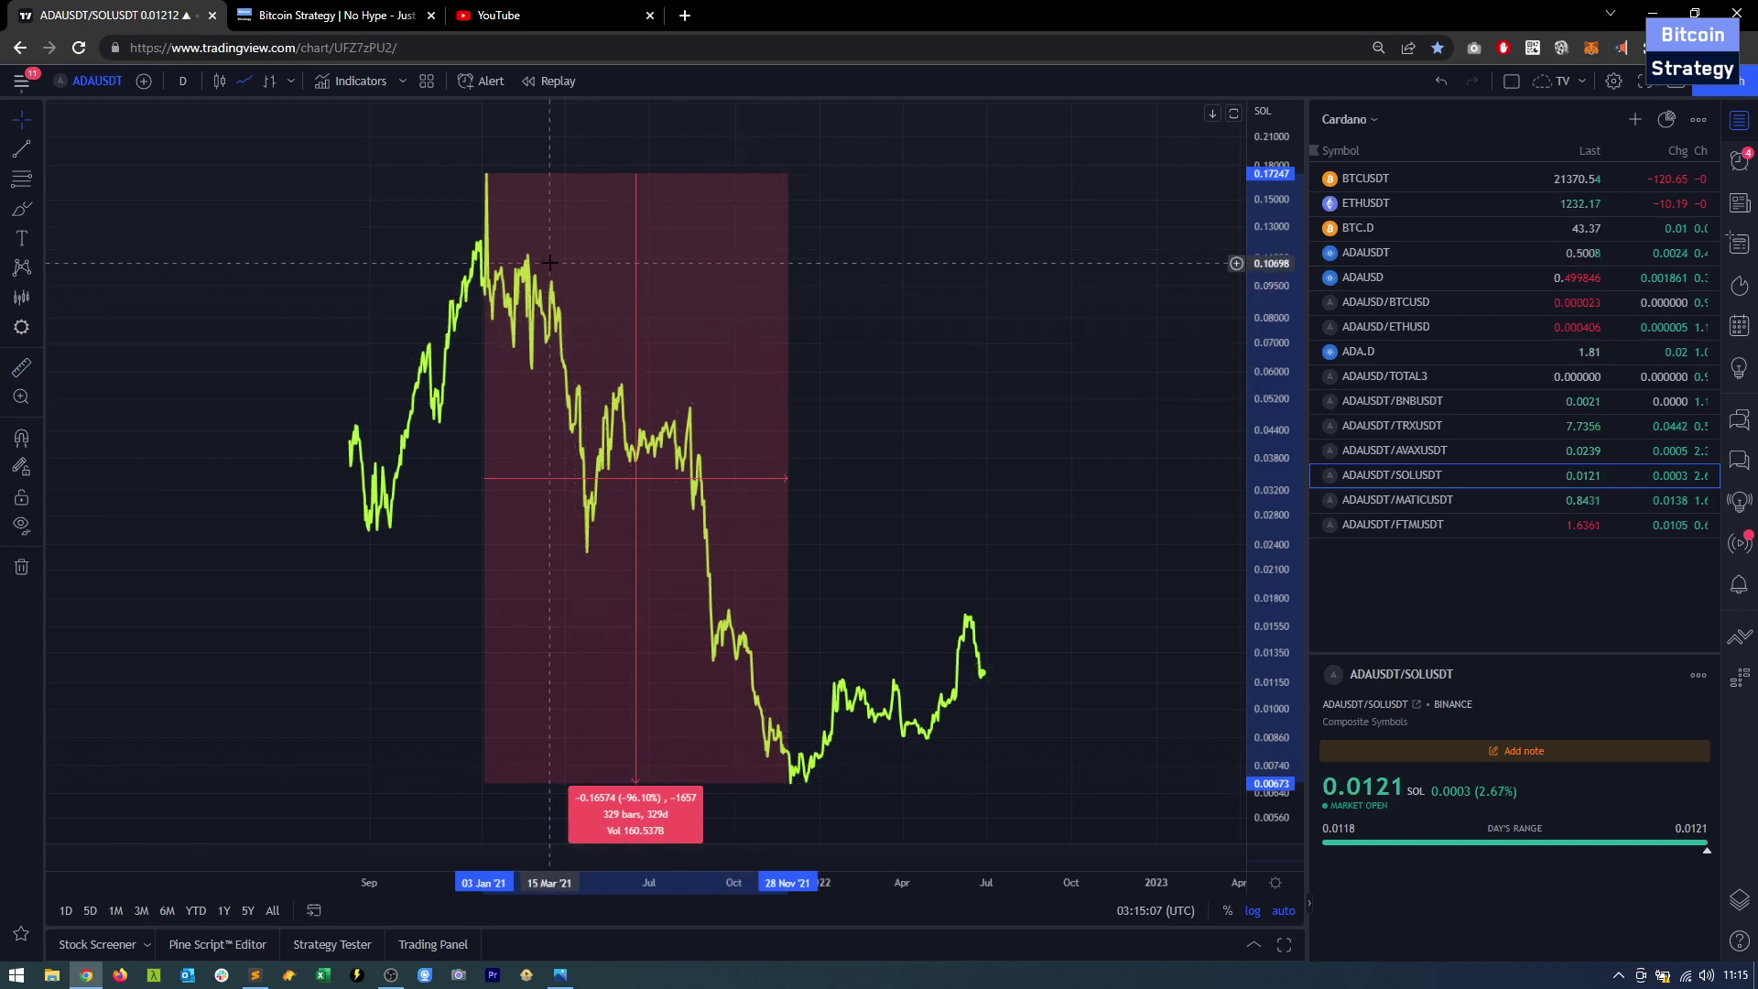
pyautogui.click(495, 499)
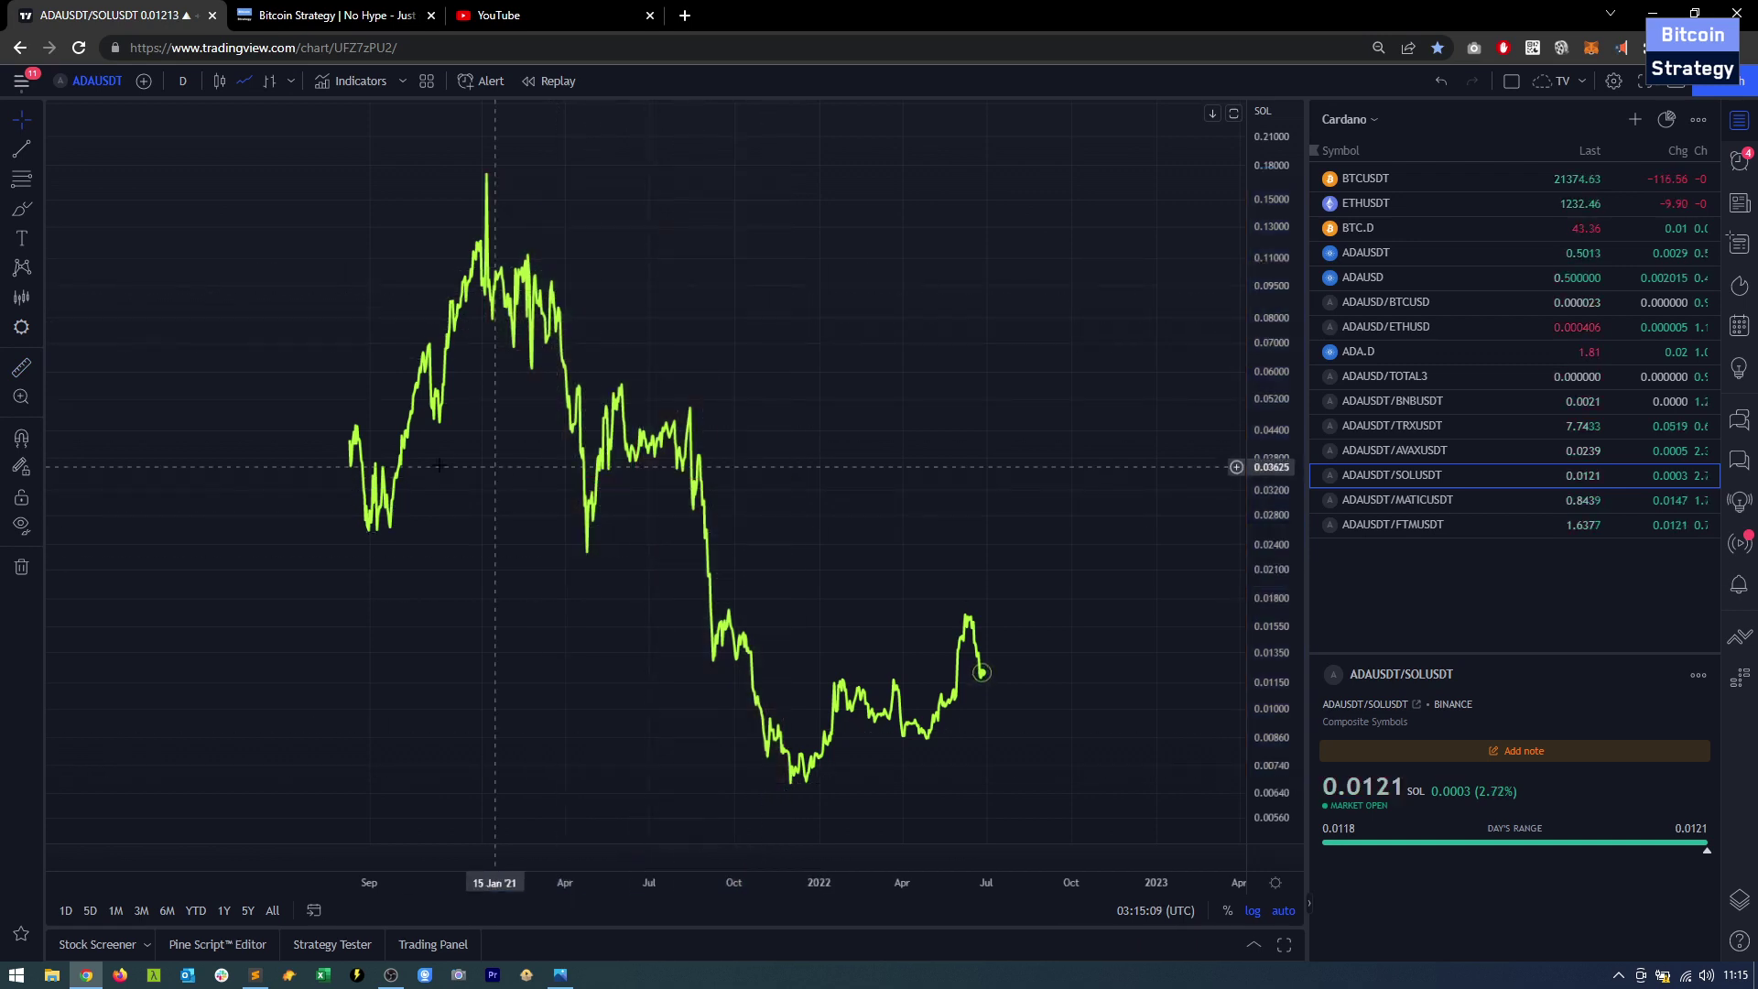
# - Measure the ~558% Sep 2020–Feb 2021 rally and the ~147% rise from the late-2021 low
pyautogui.click(18, 364)
pyautogui.click(389, 527)
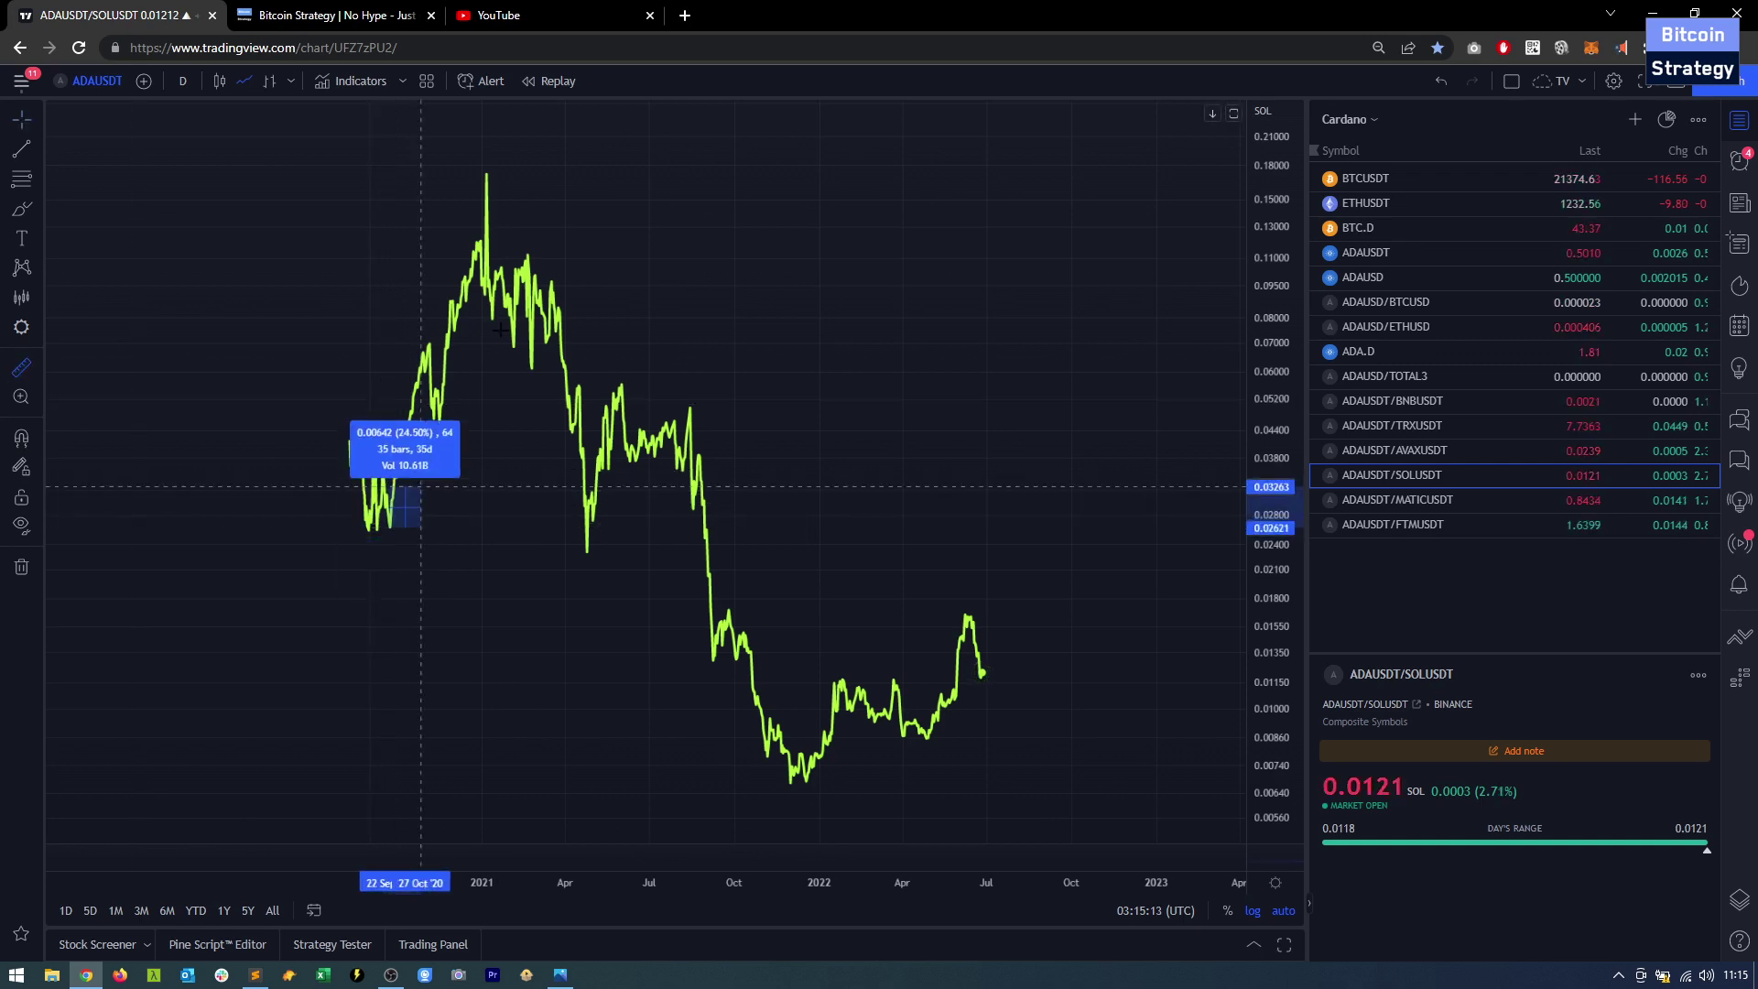
pyautogui.click(538, 172)
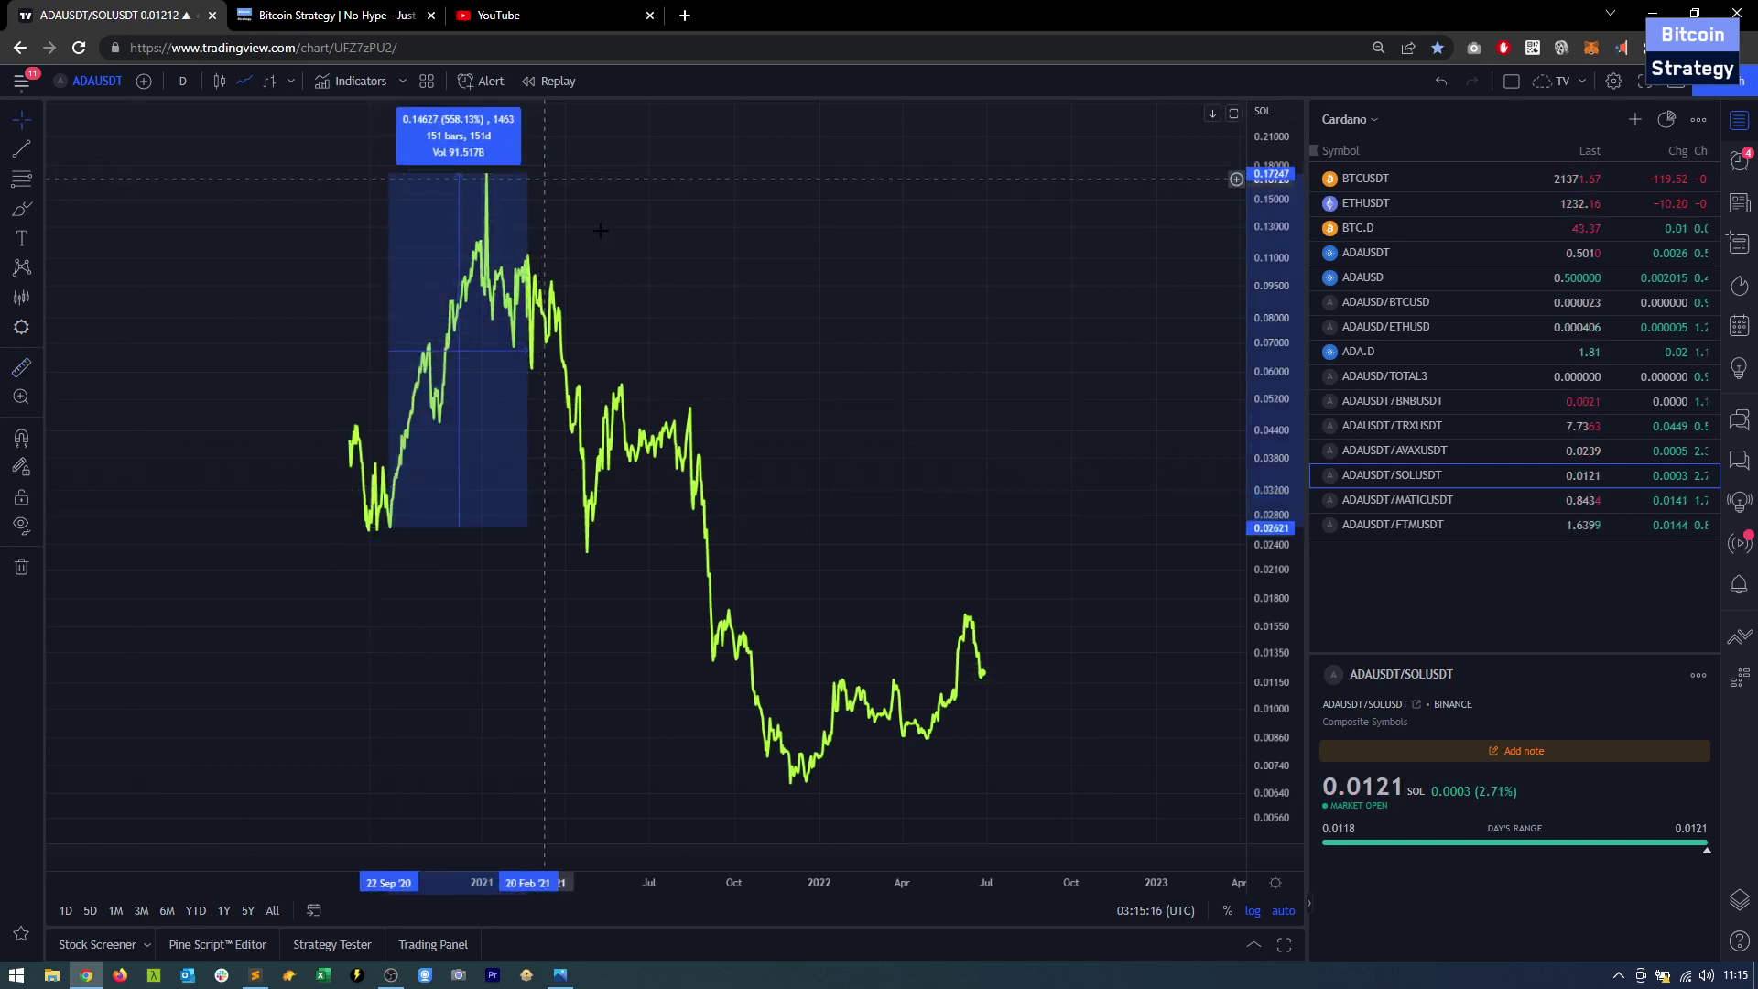
pyautogui.click(677, 240)
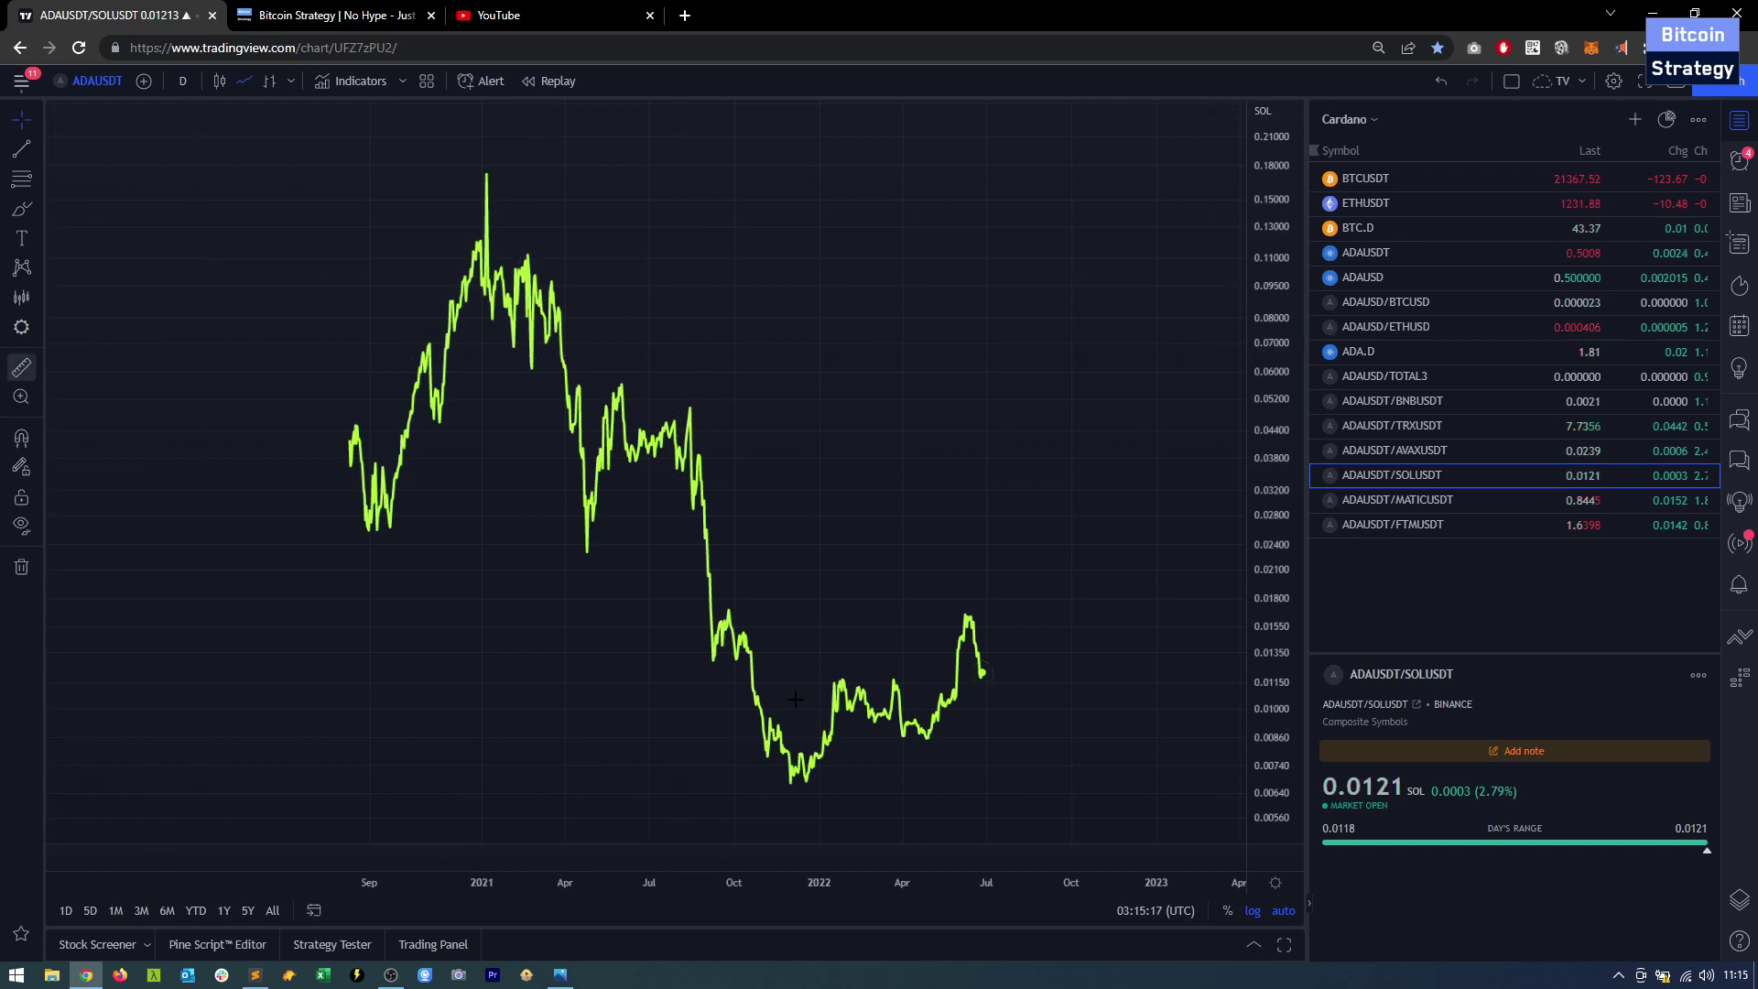
pyautogui.click(788, 783)
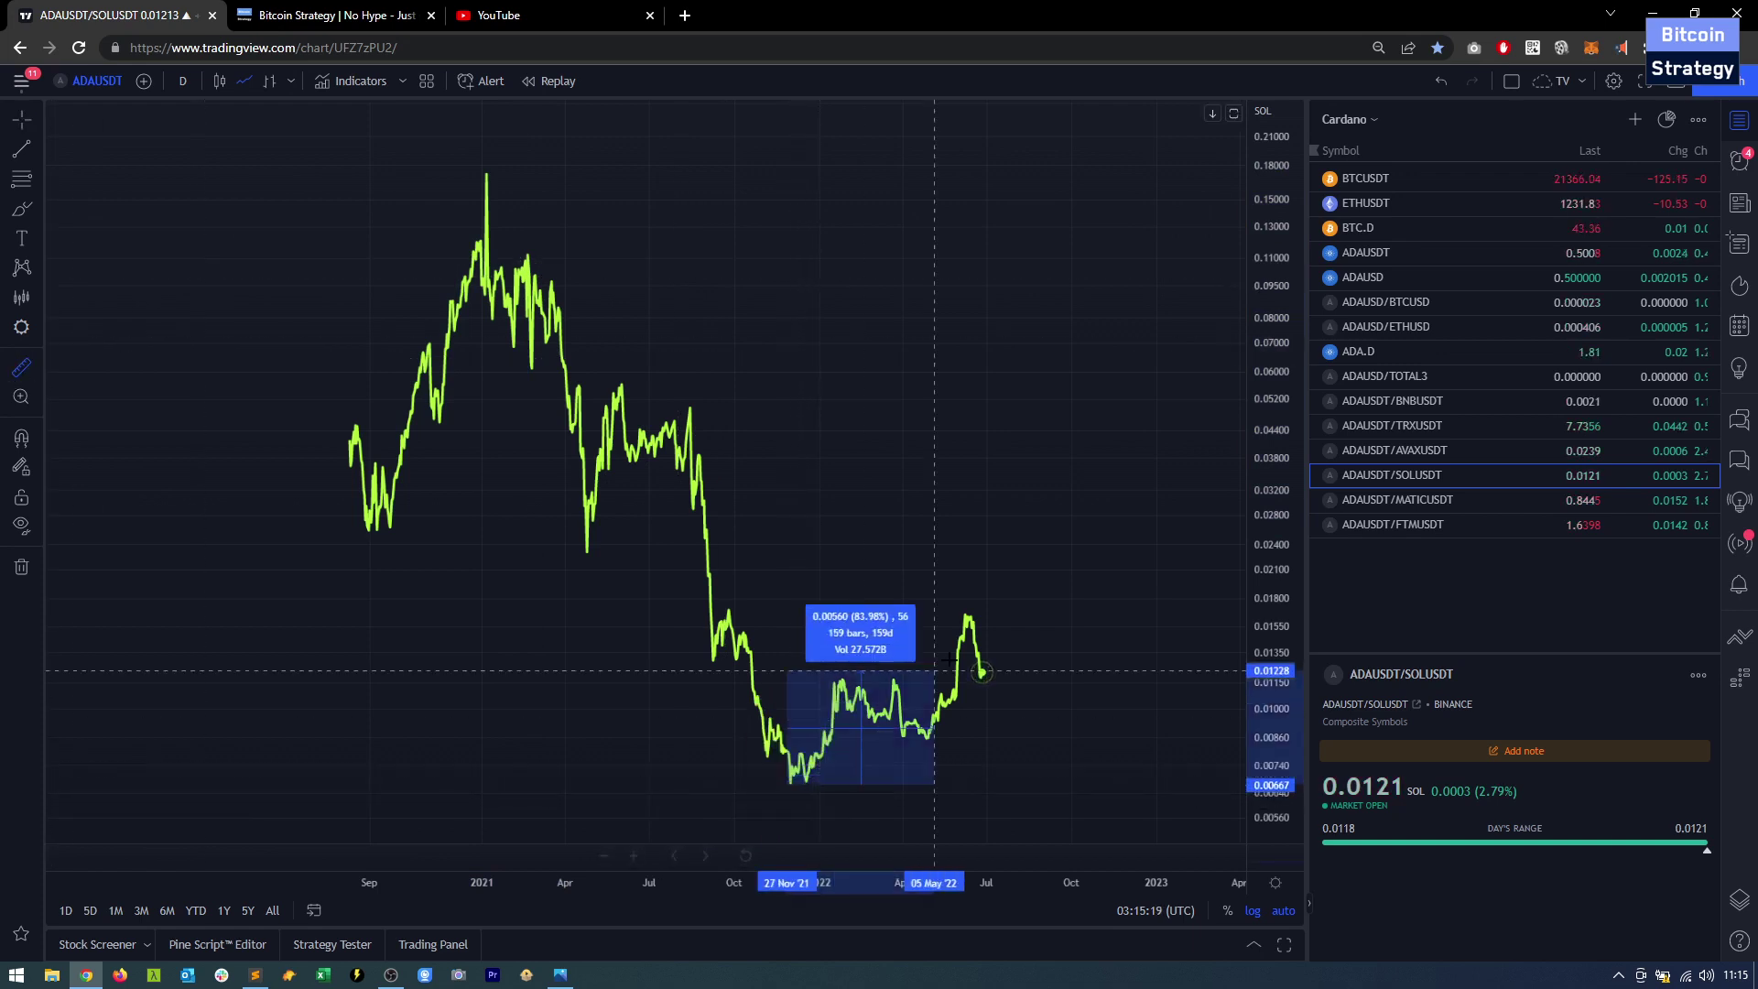
pyautogui.click(1017, 614)
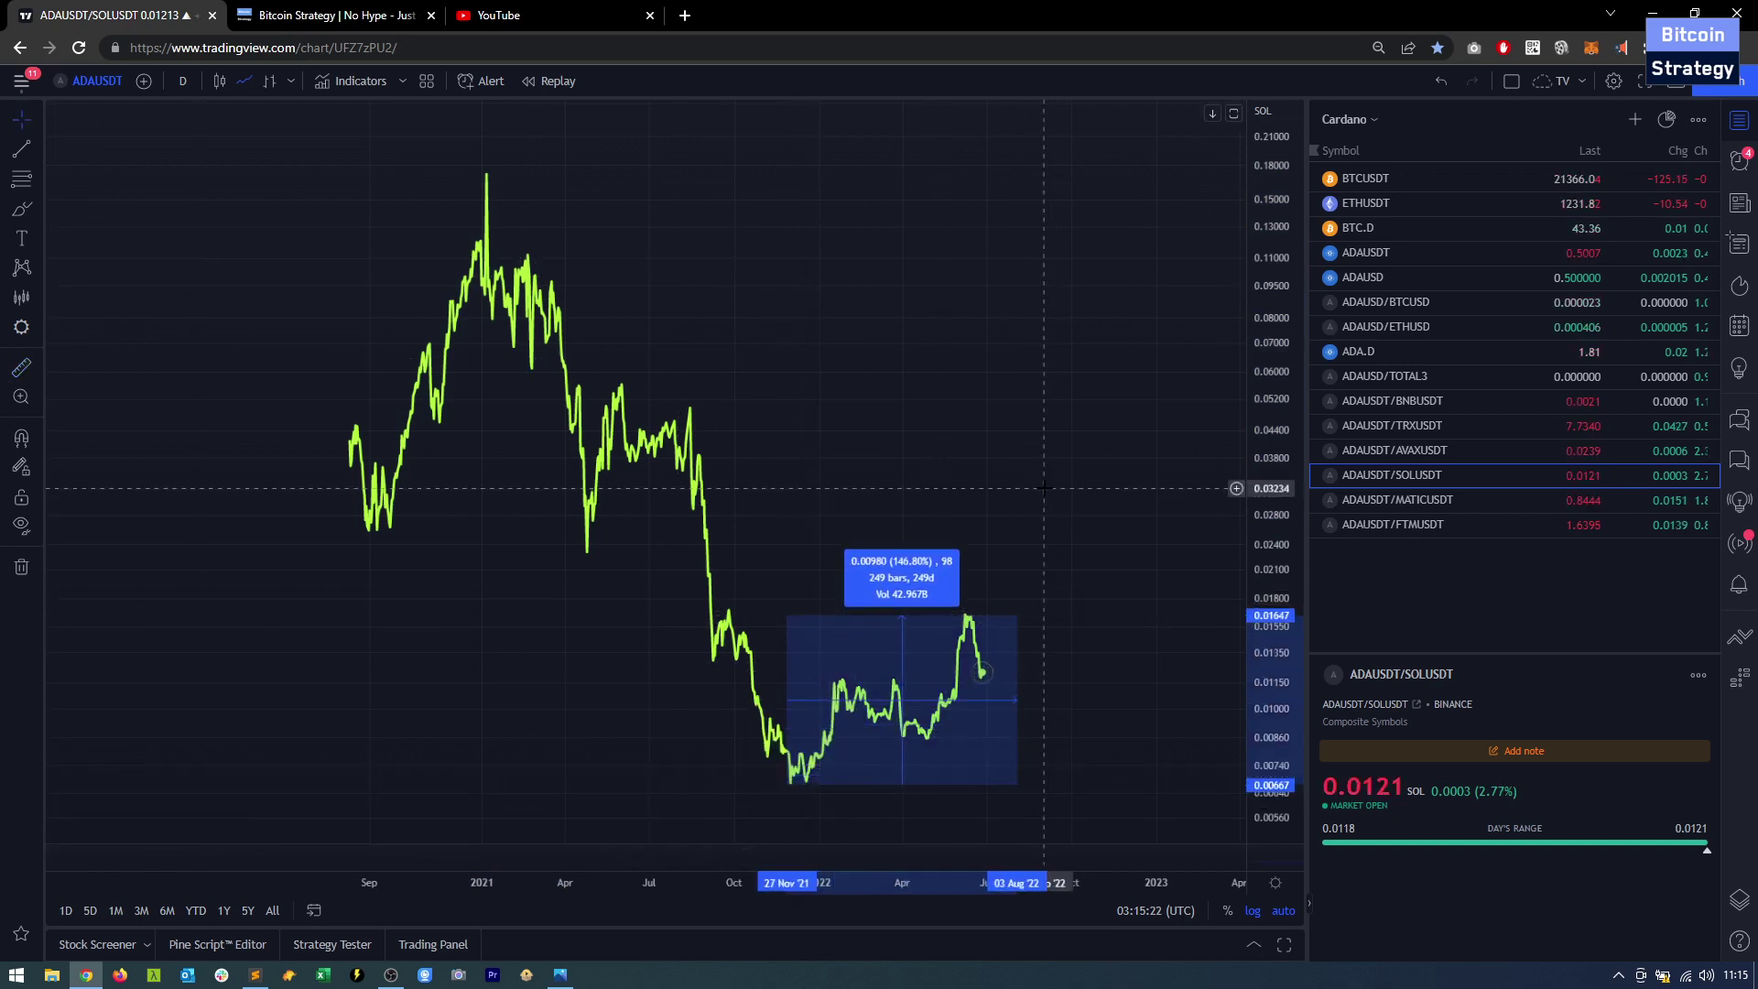
pyautogui.click(1003, 426)
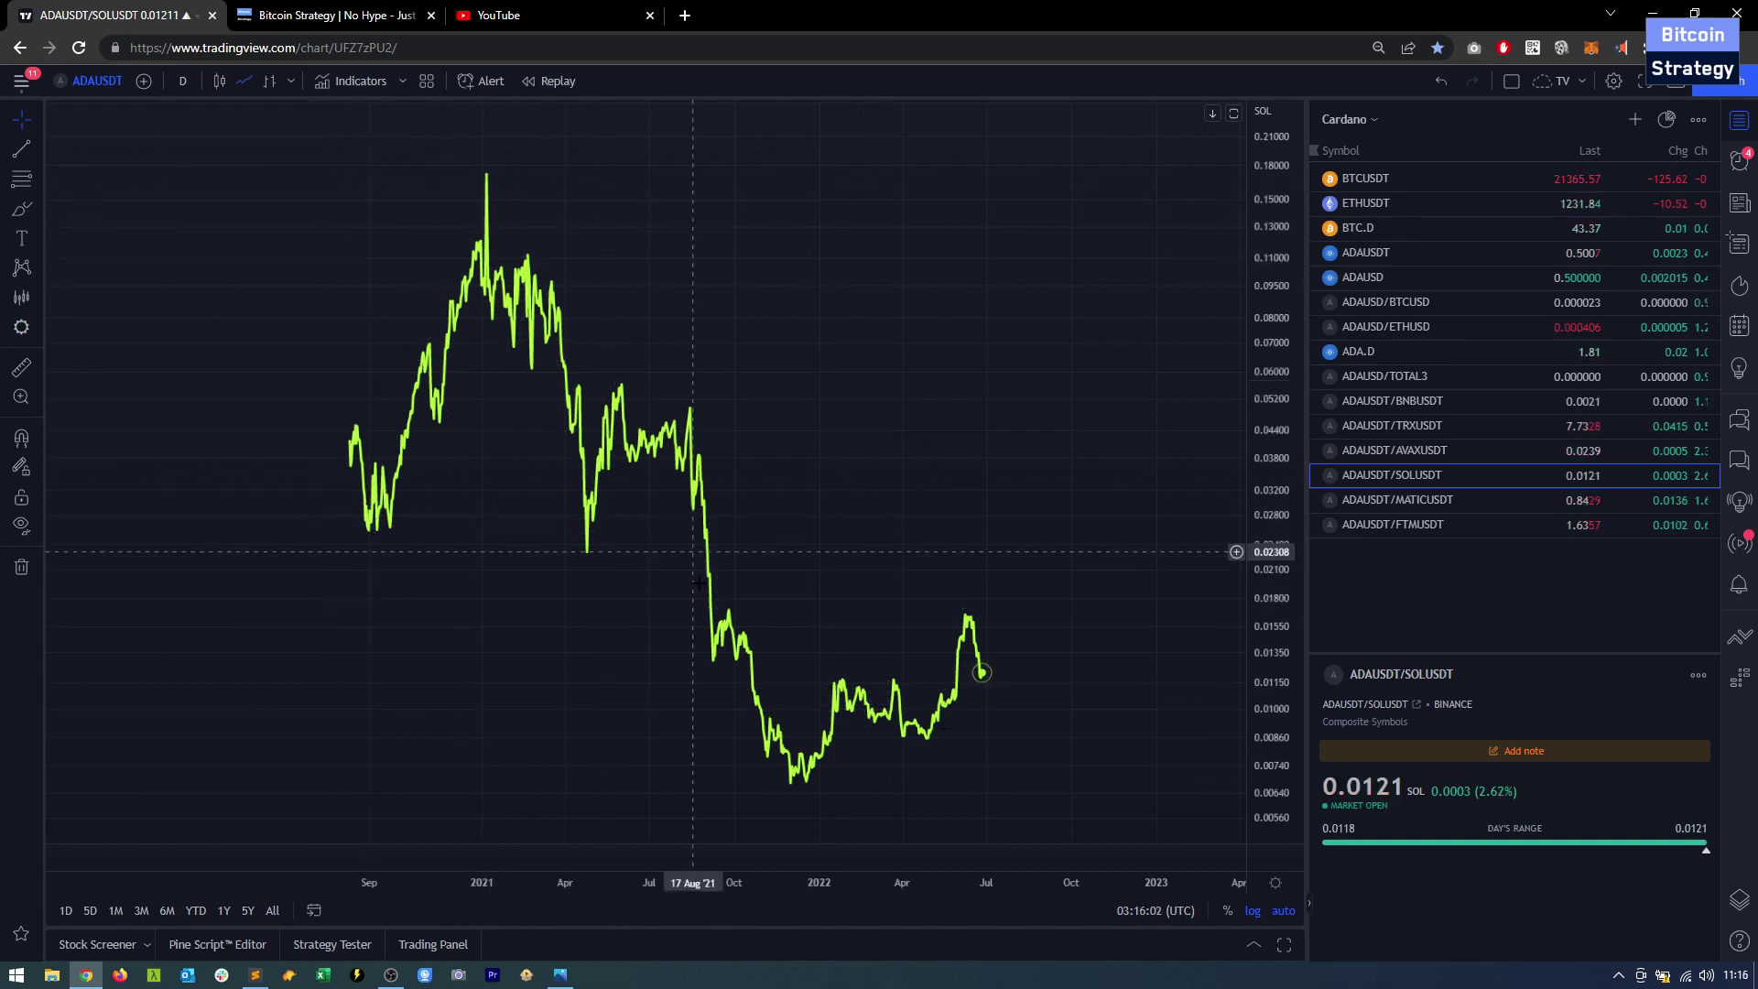
# - Switch to ADAUSDT/MATICUSDT and zoom out to its full history back to 2019
pyautogui.click(1502, 500)
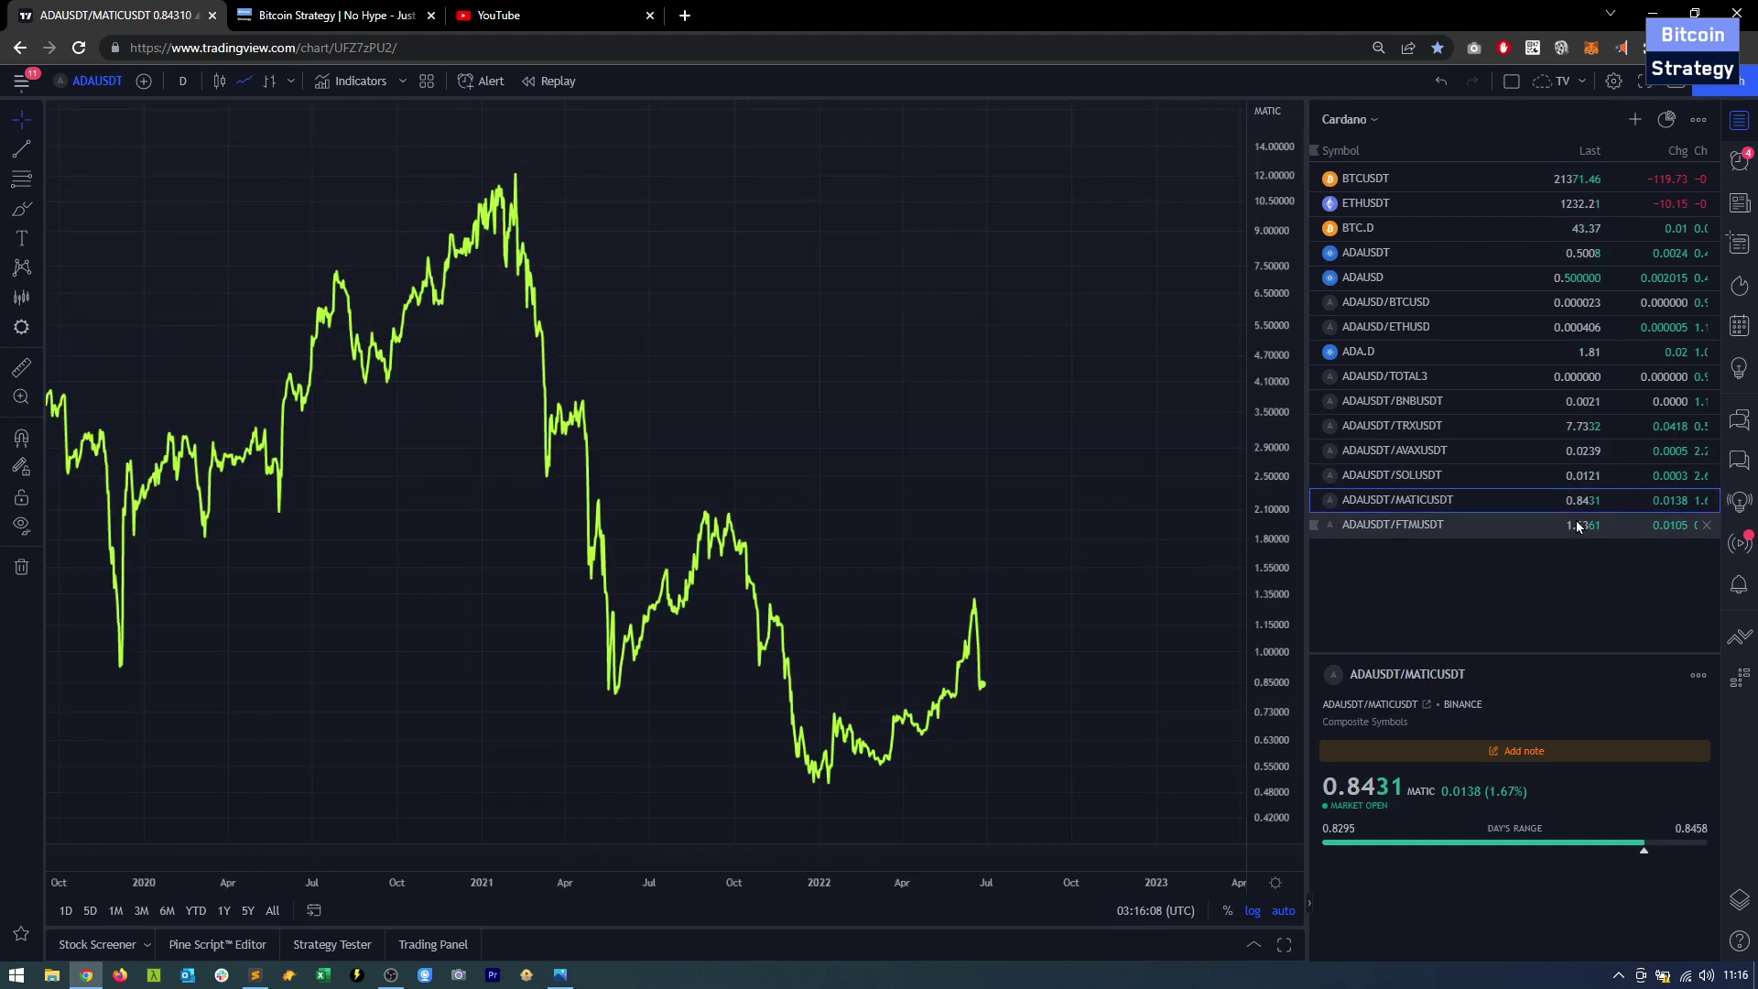
pyautogui.scroll(-5, 684, 518)
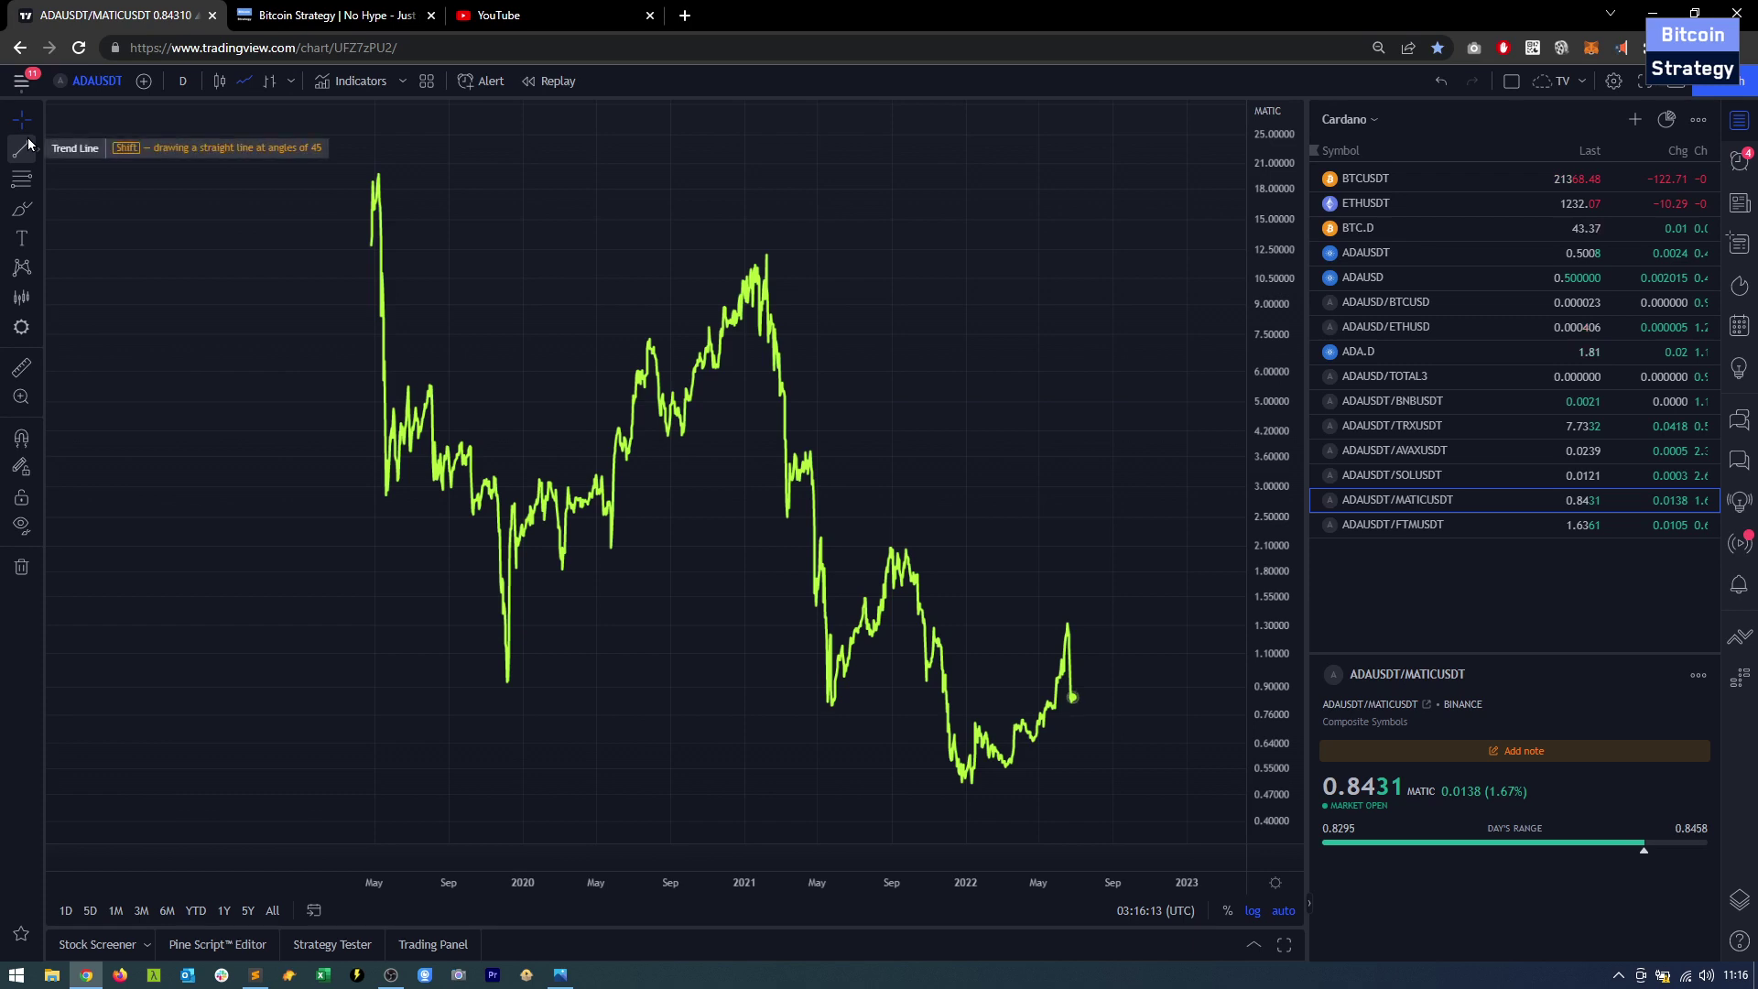
pyautogui.scroll(2, 778, 569)
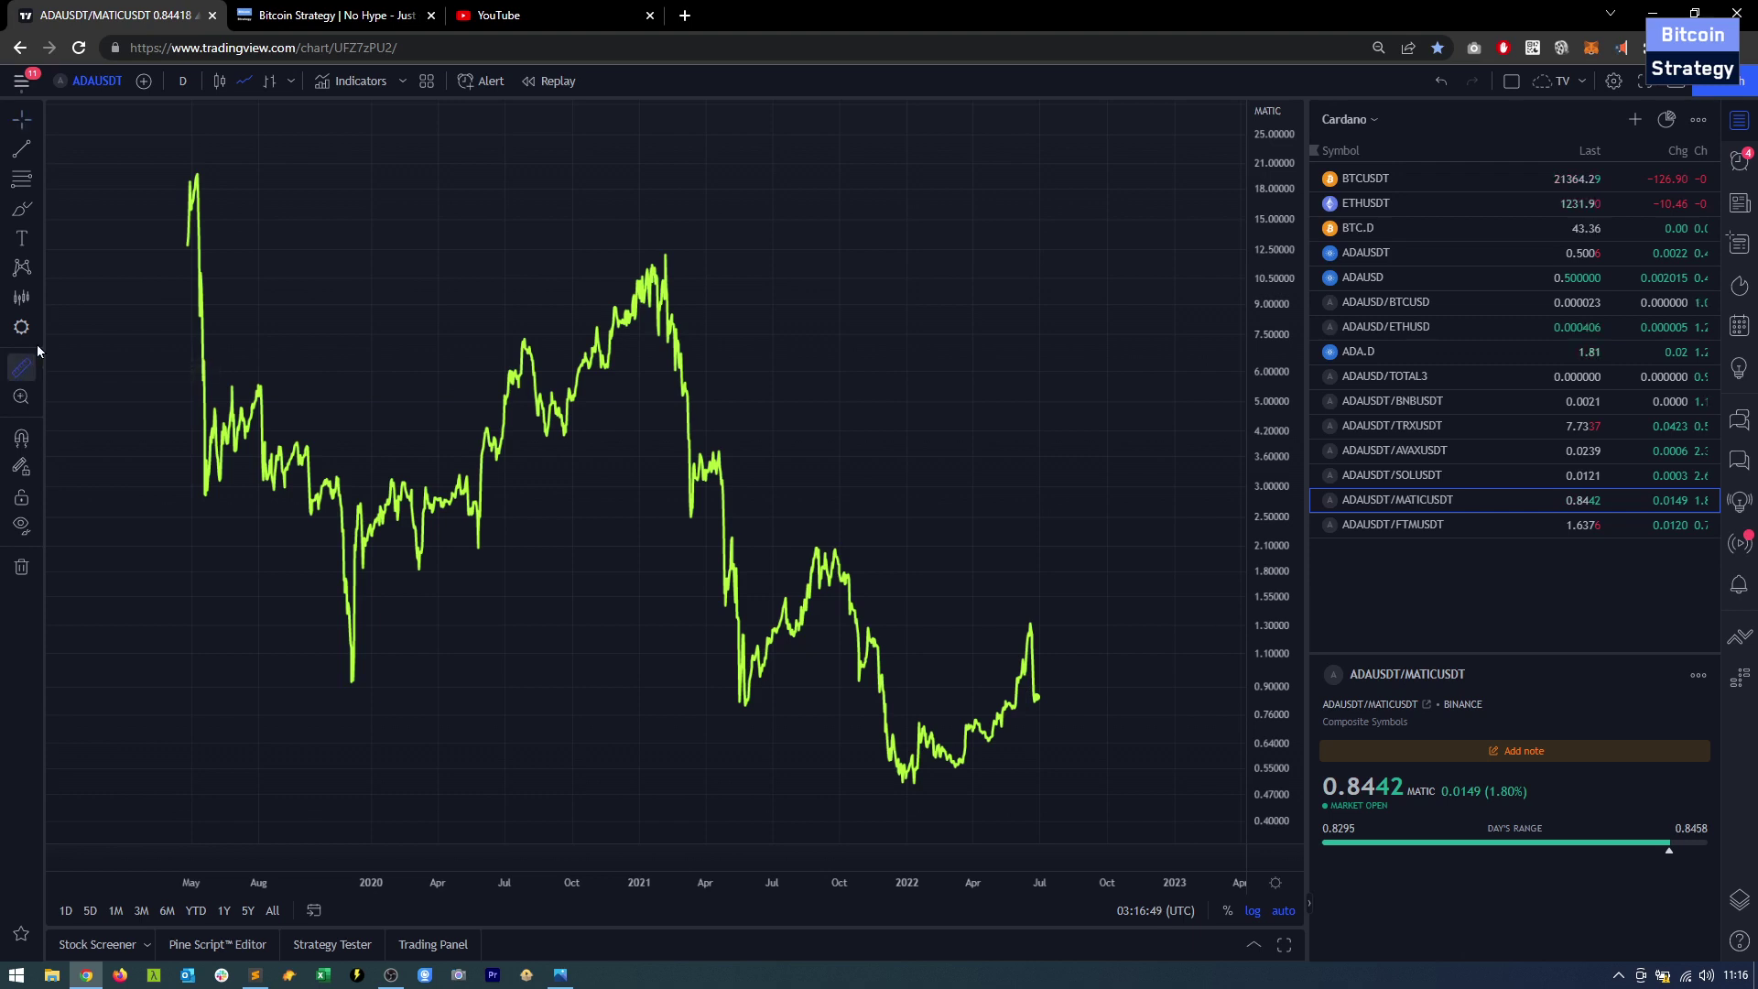
# - Measure the ADA/MATIC ratio's roughly 95% fall from the 2019 peak to the latest price
pyautogui.click(188, 181)
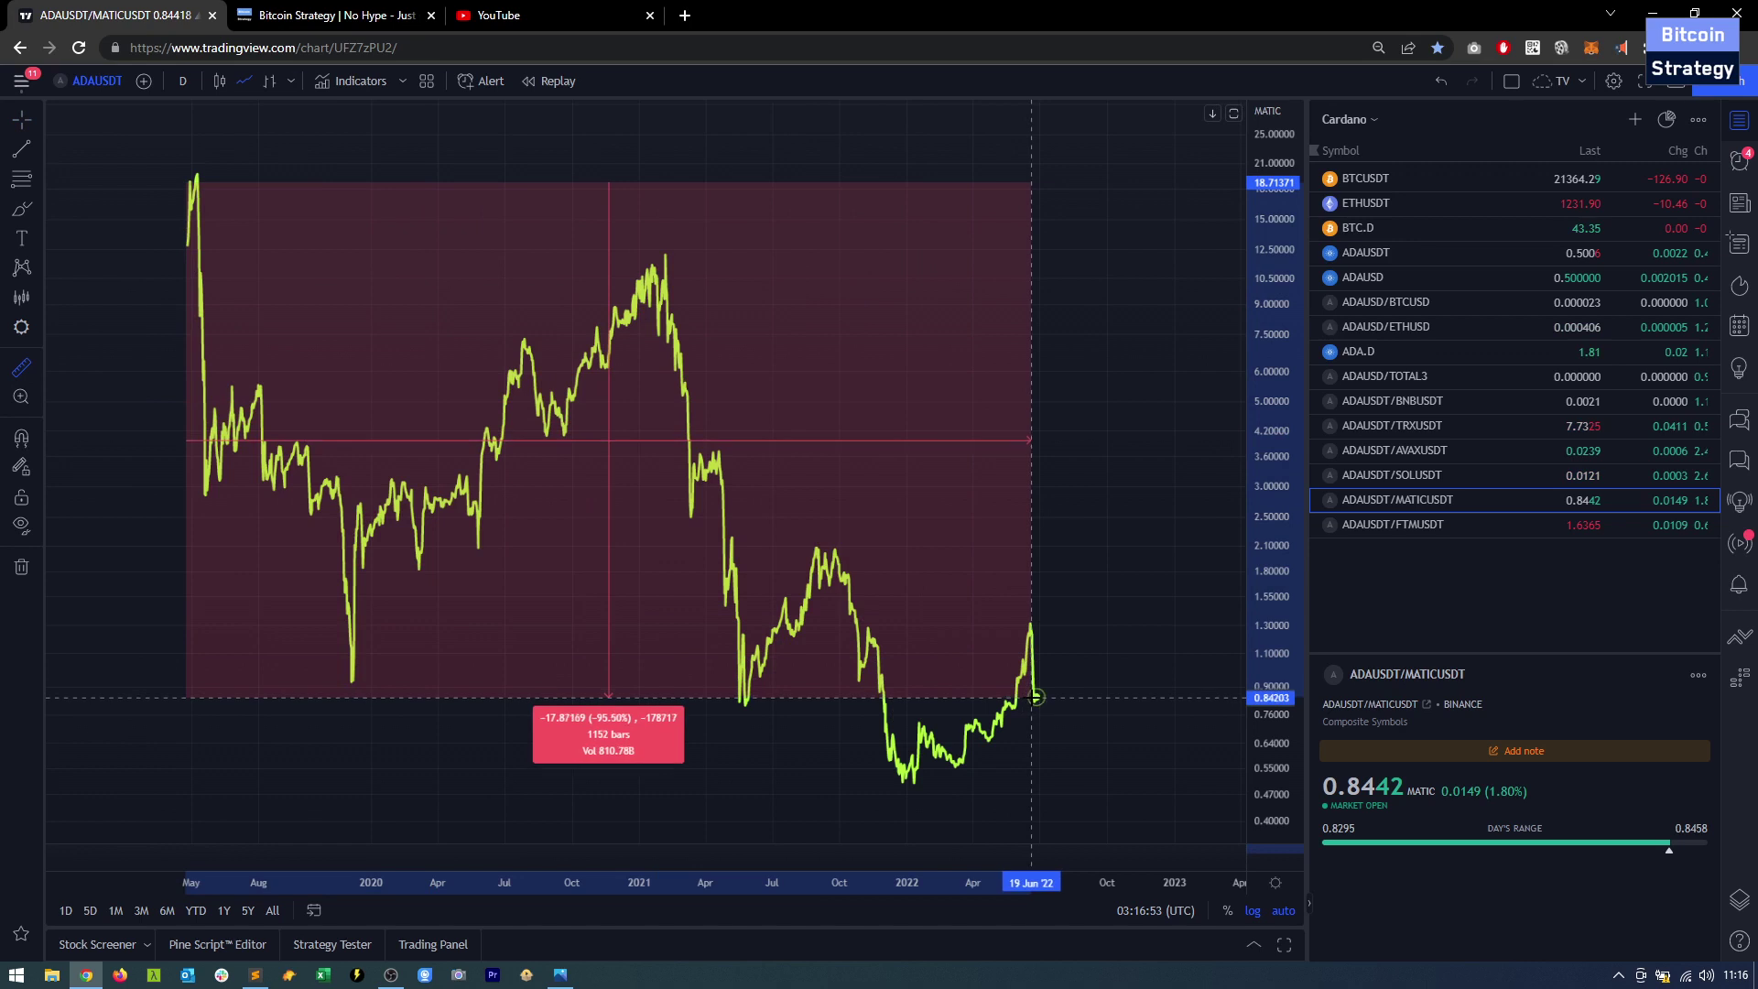
pyautogui.click(1033, 699)
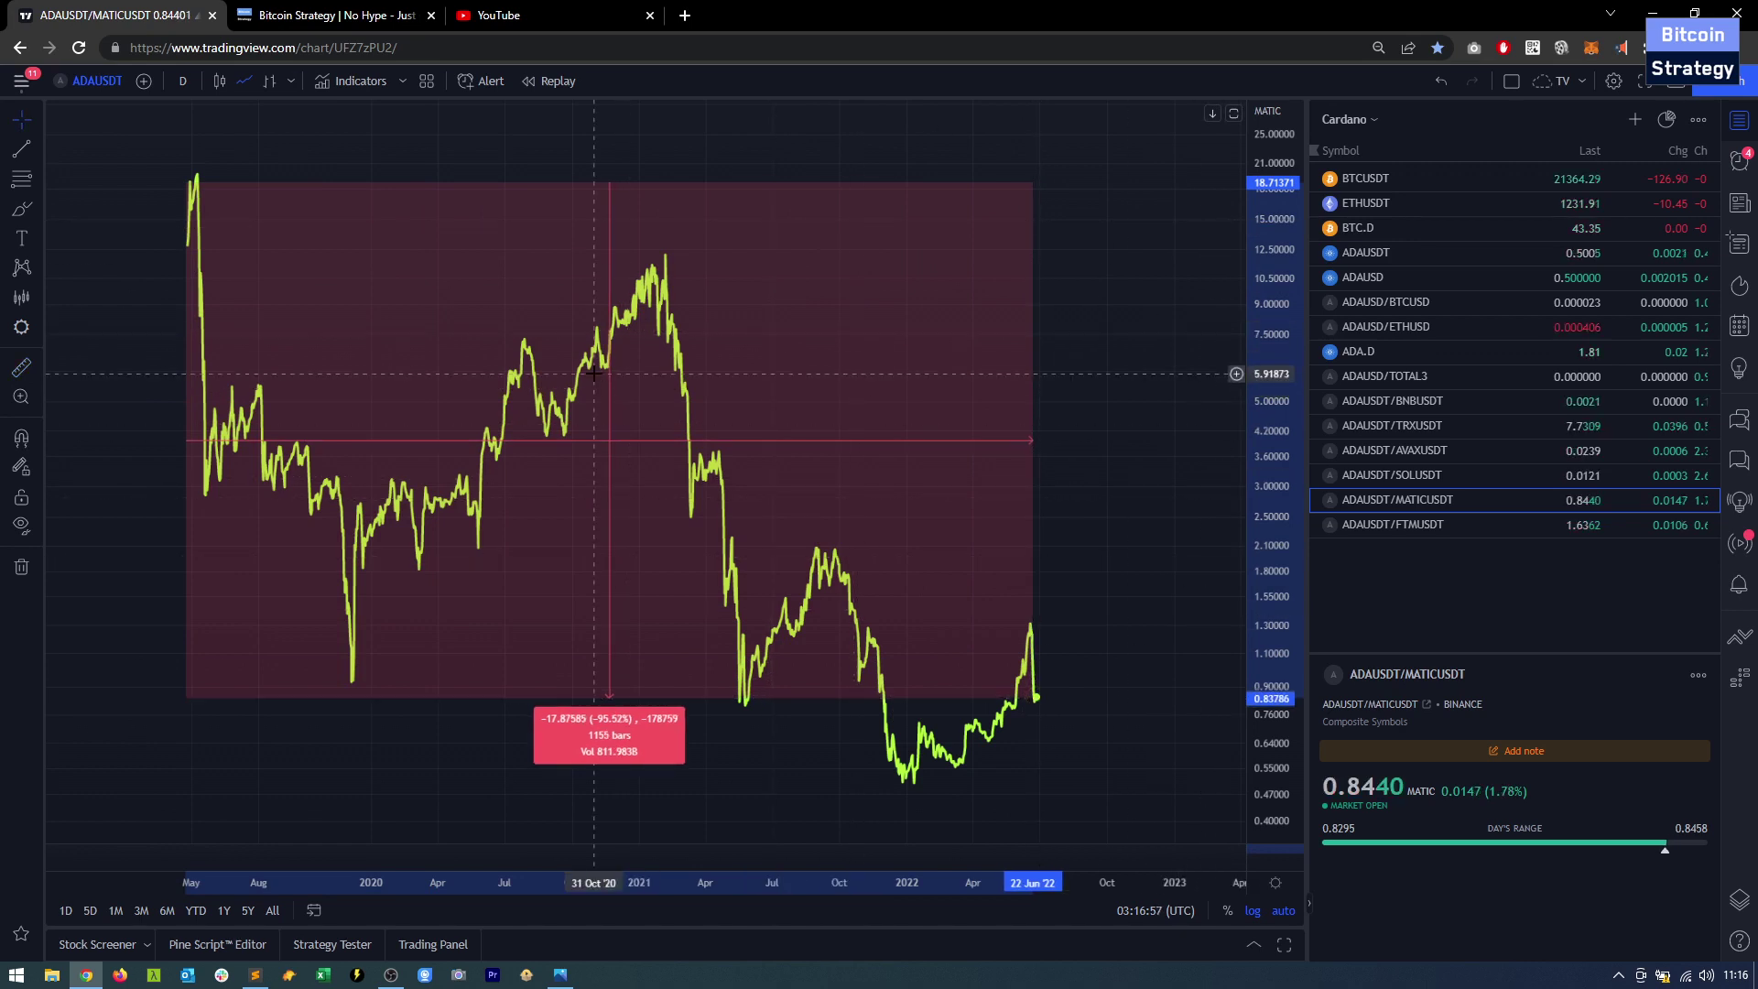
pyautogui.click(730, 557)
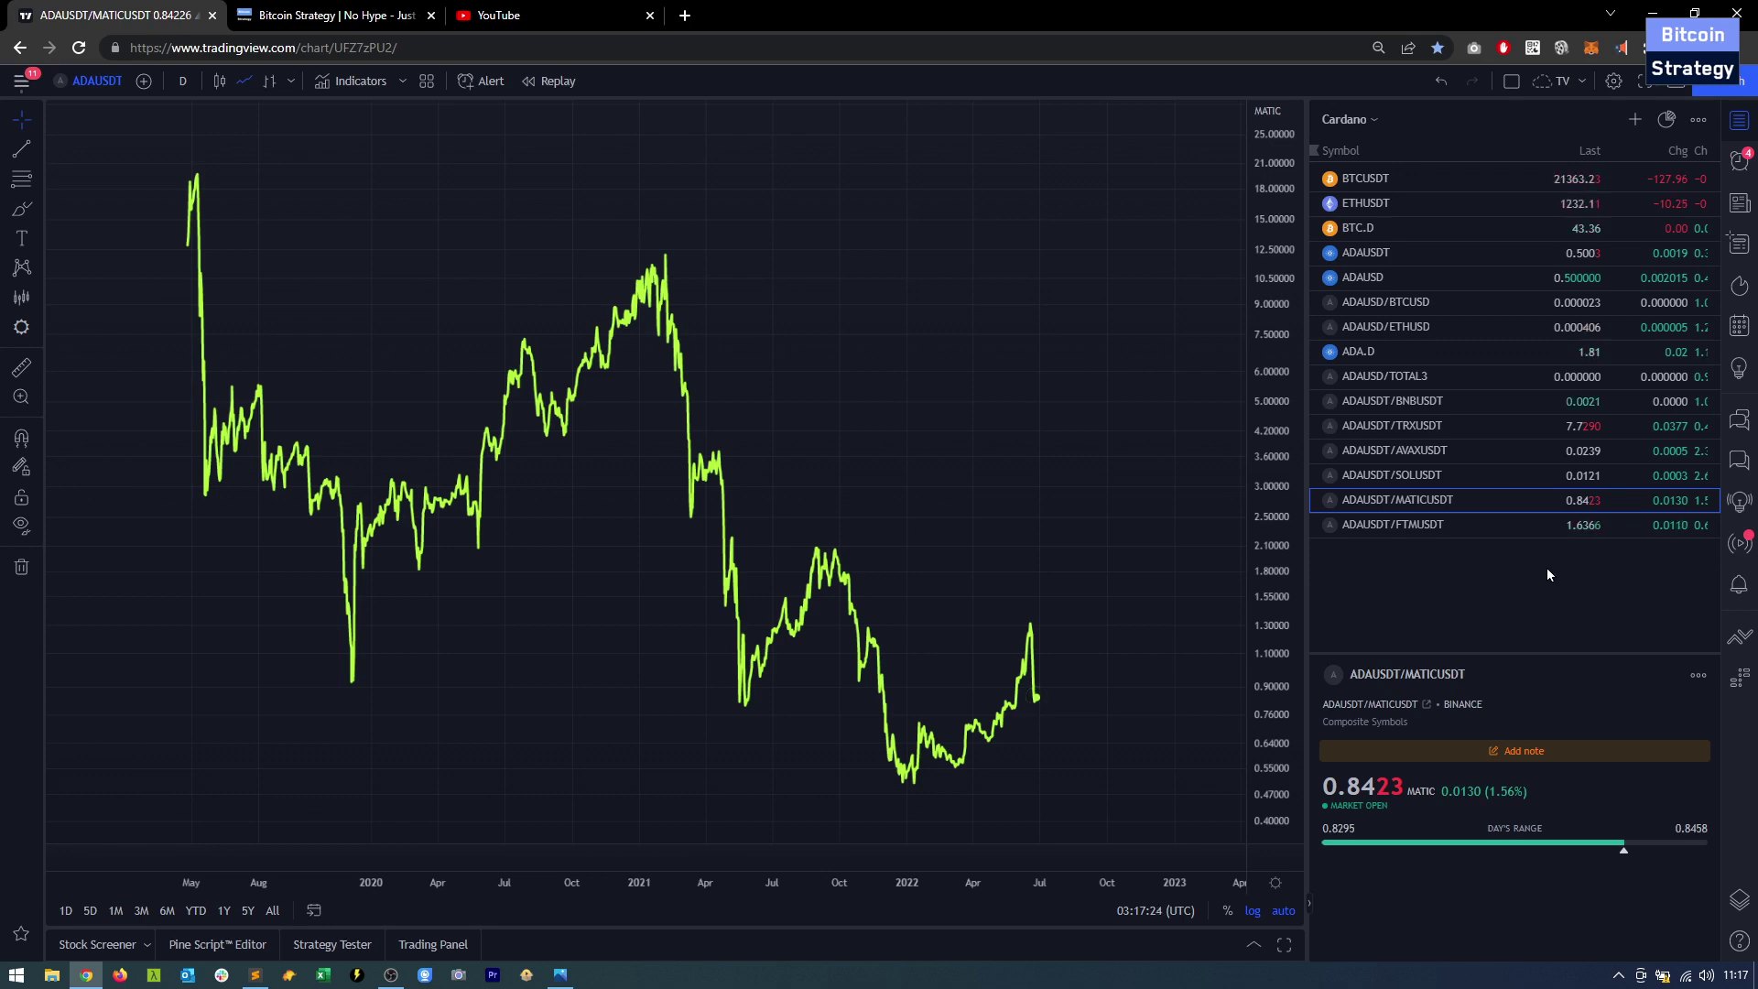
# - Measure the 189% rebound off the 2019 low, then switch to ADAUSDT/FTMUSDT
pyautogui.click(21, 367)
pyautogui.moveTo(356, 682); pyautogui.dragTo(372, 516)
pyautogui.click(373, 515)
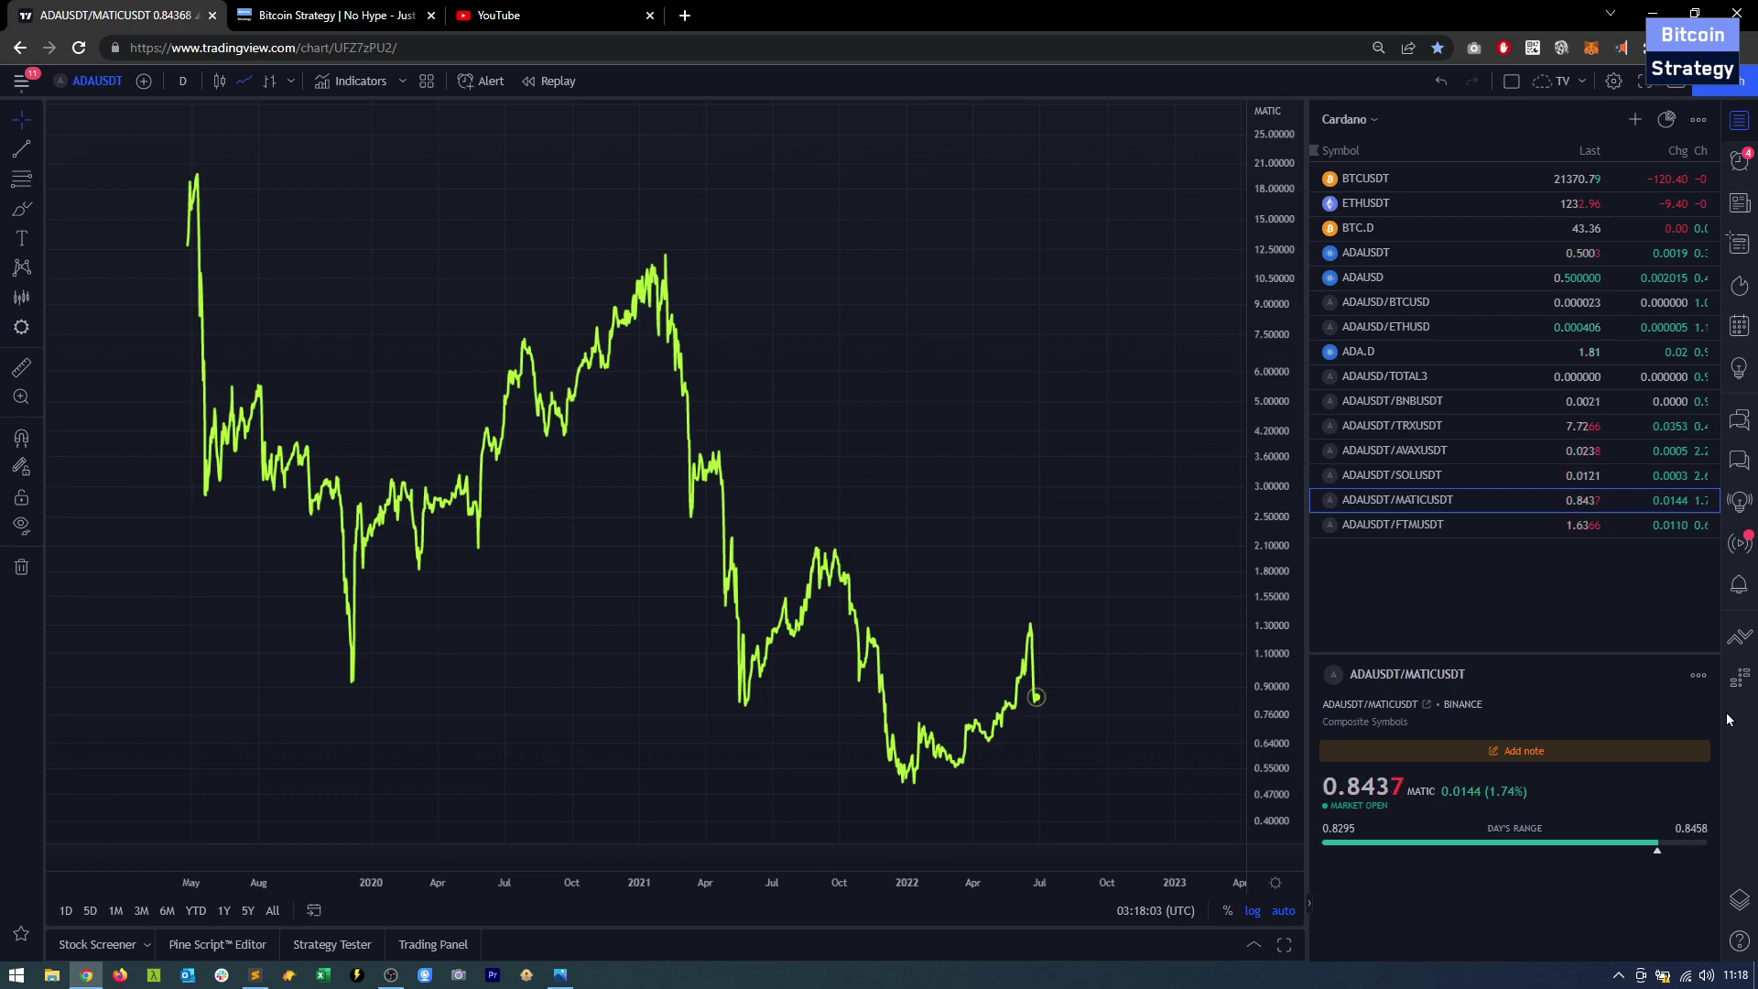
pyautogui.click(1378, 525)
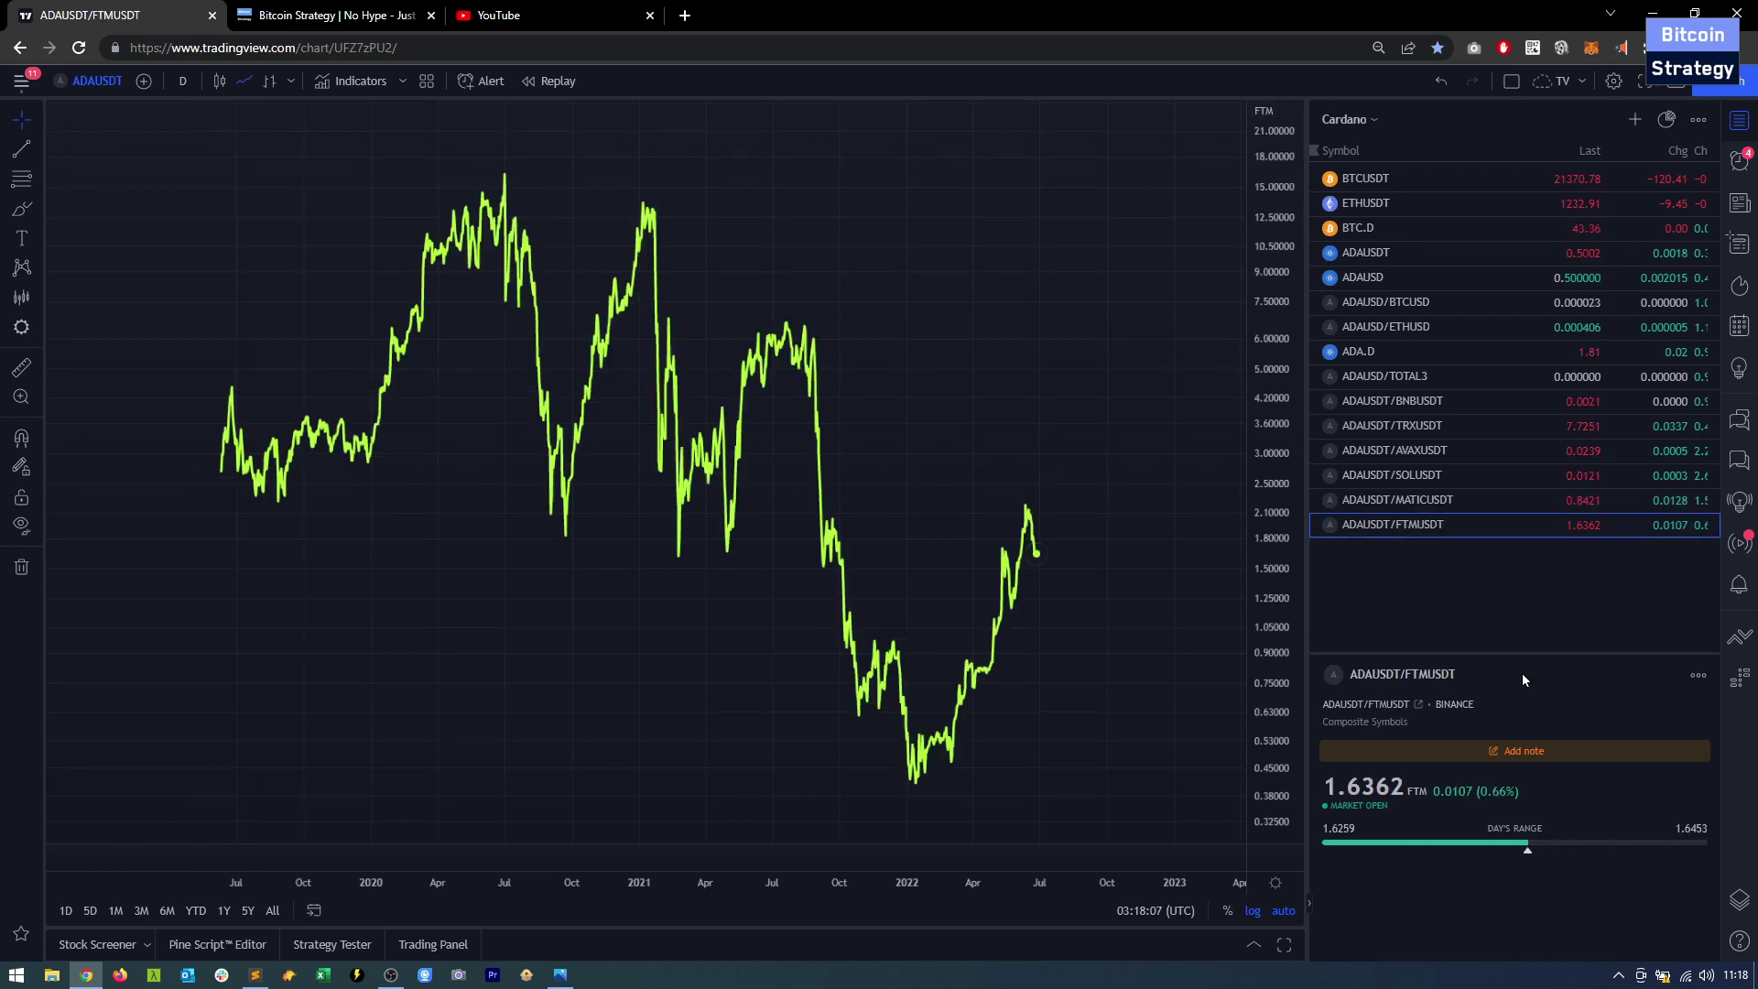
# - Discard a stray measurement and mark ADA/FTM horizontal levels at 0.43694, 2.62170 and 1.48655
pyautogui.click(17, 367)
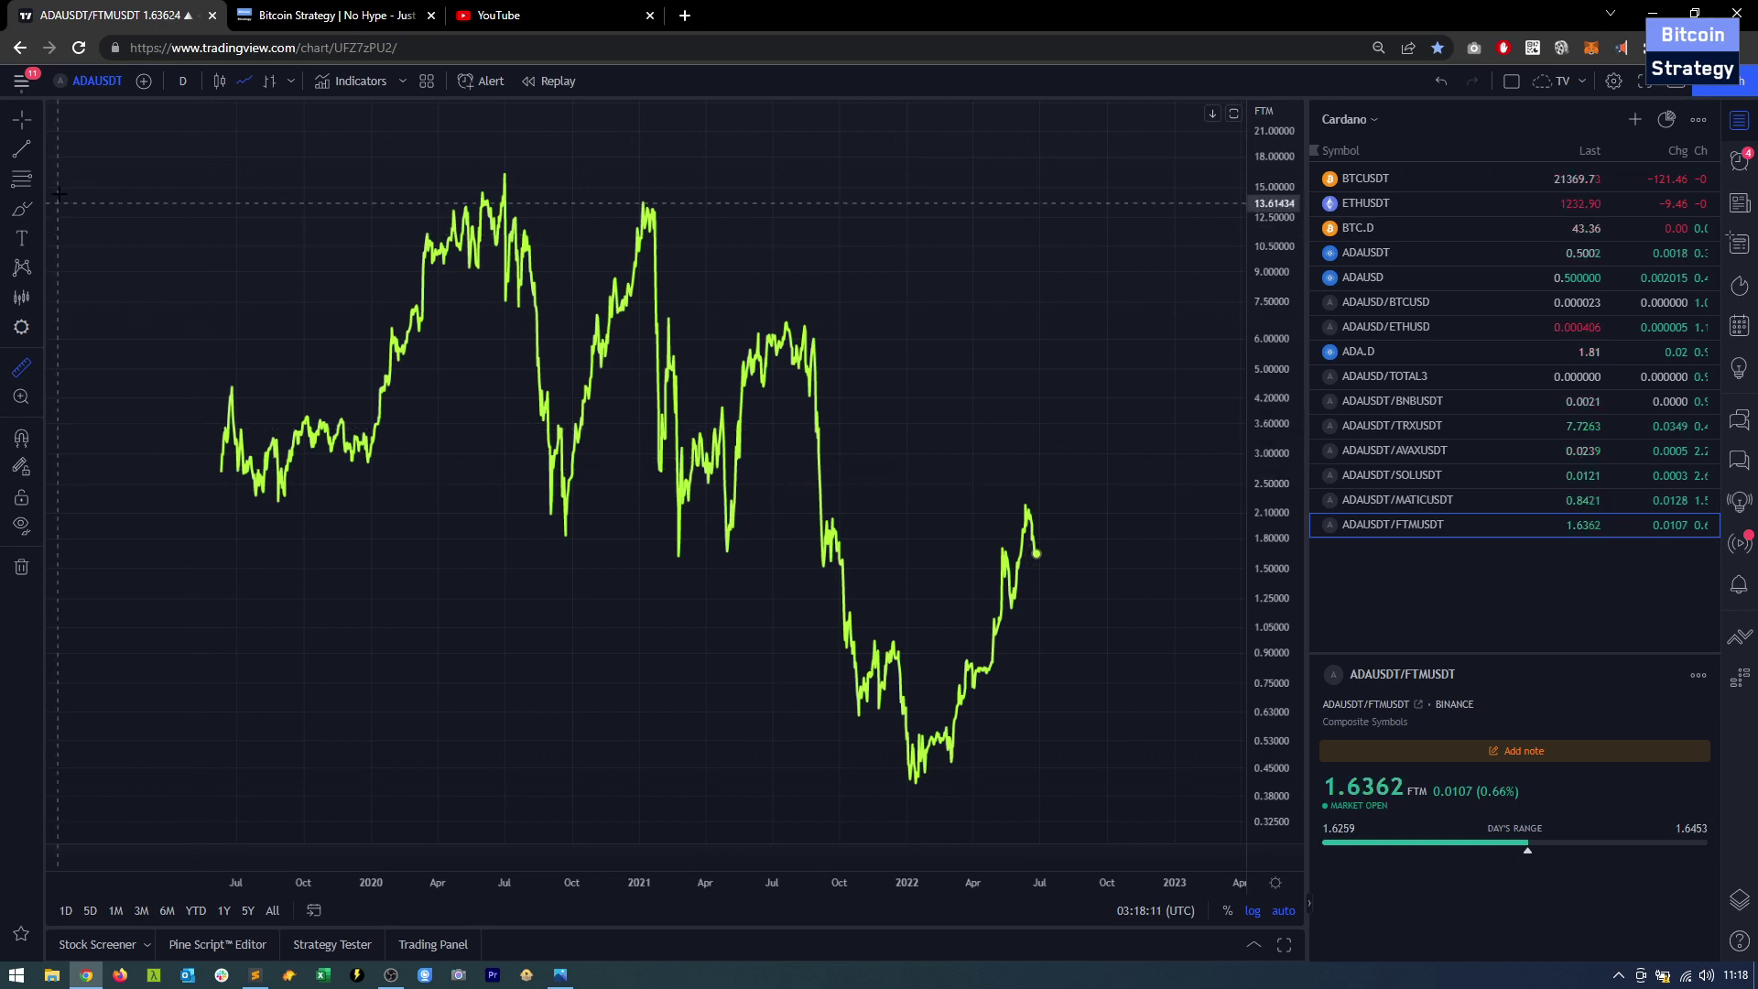
pyautogui.click(222, 468)
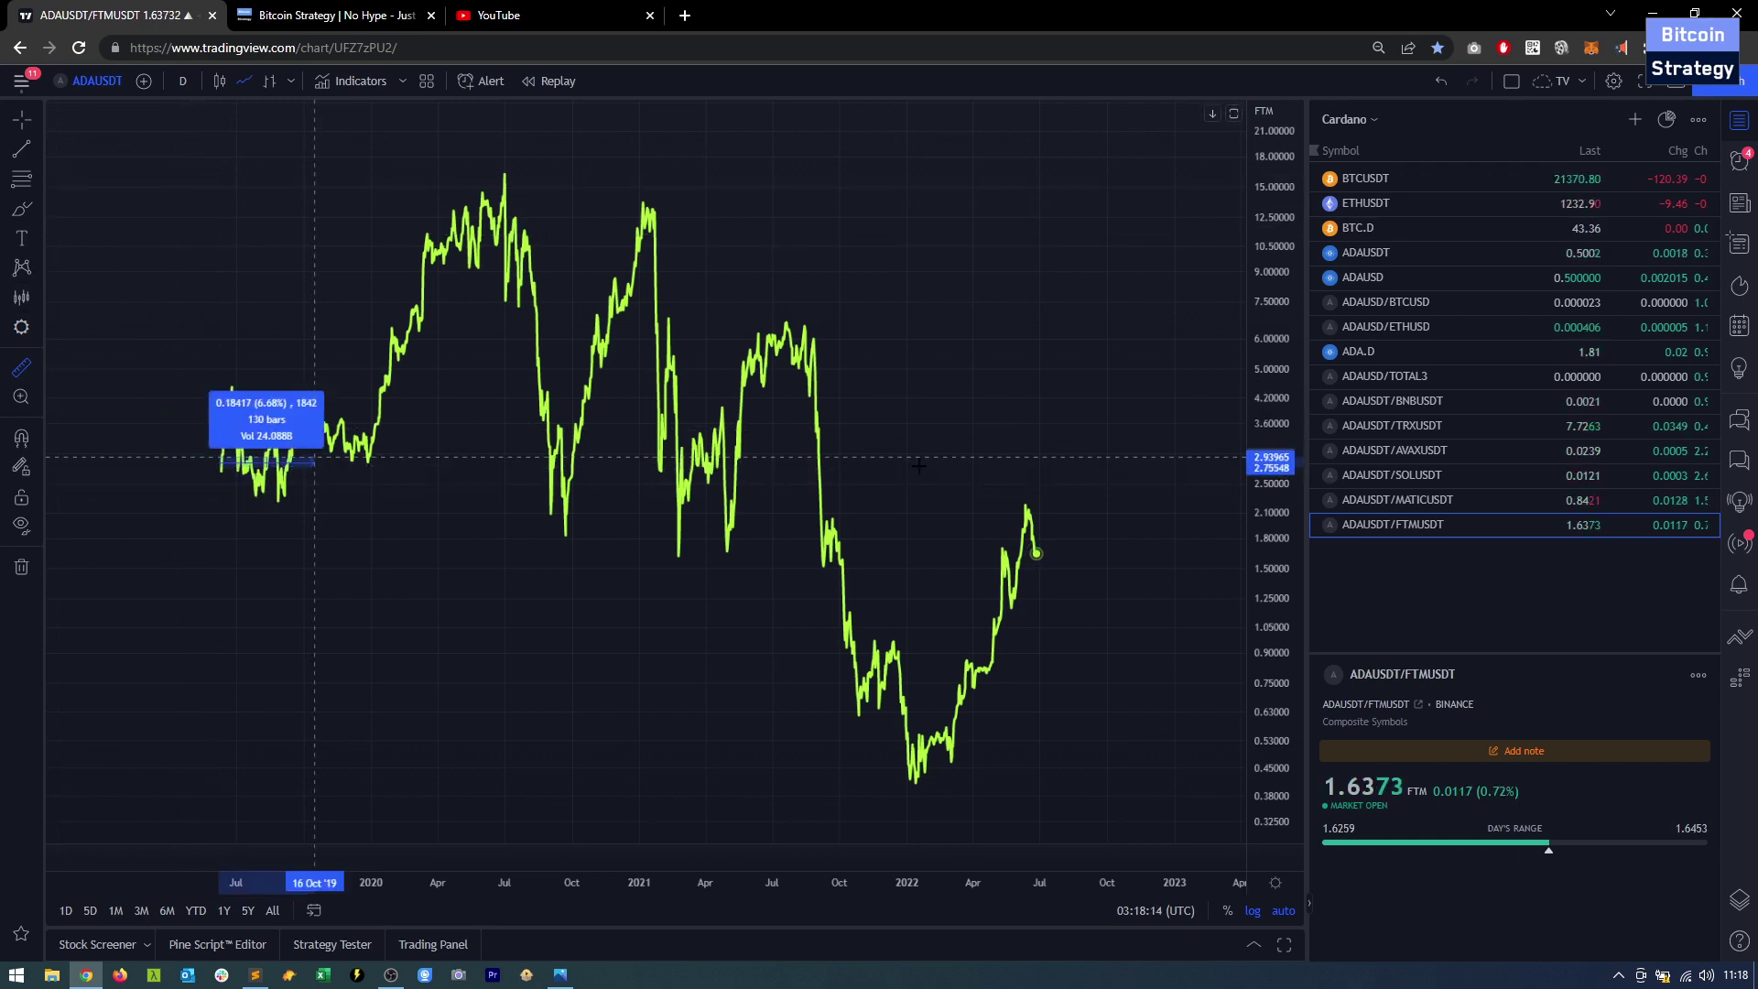
pyautogui.click(1036, 549)
pyautogui.click(1062, 563)
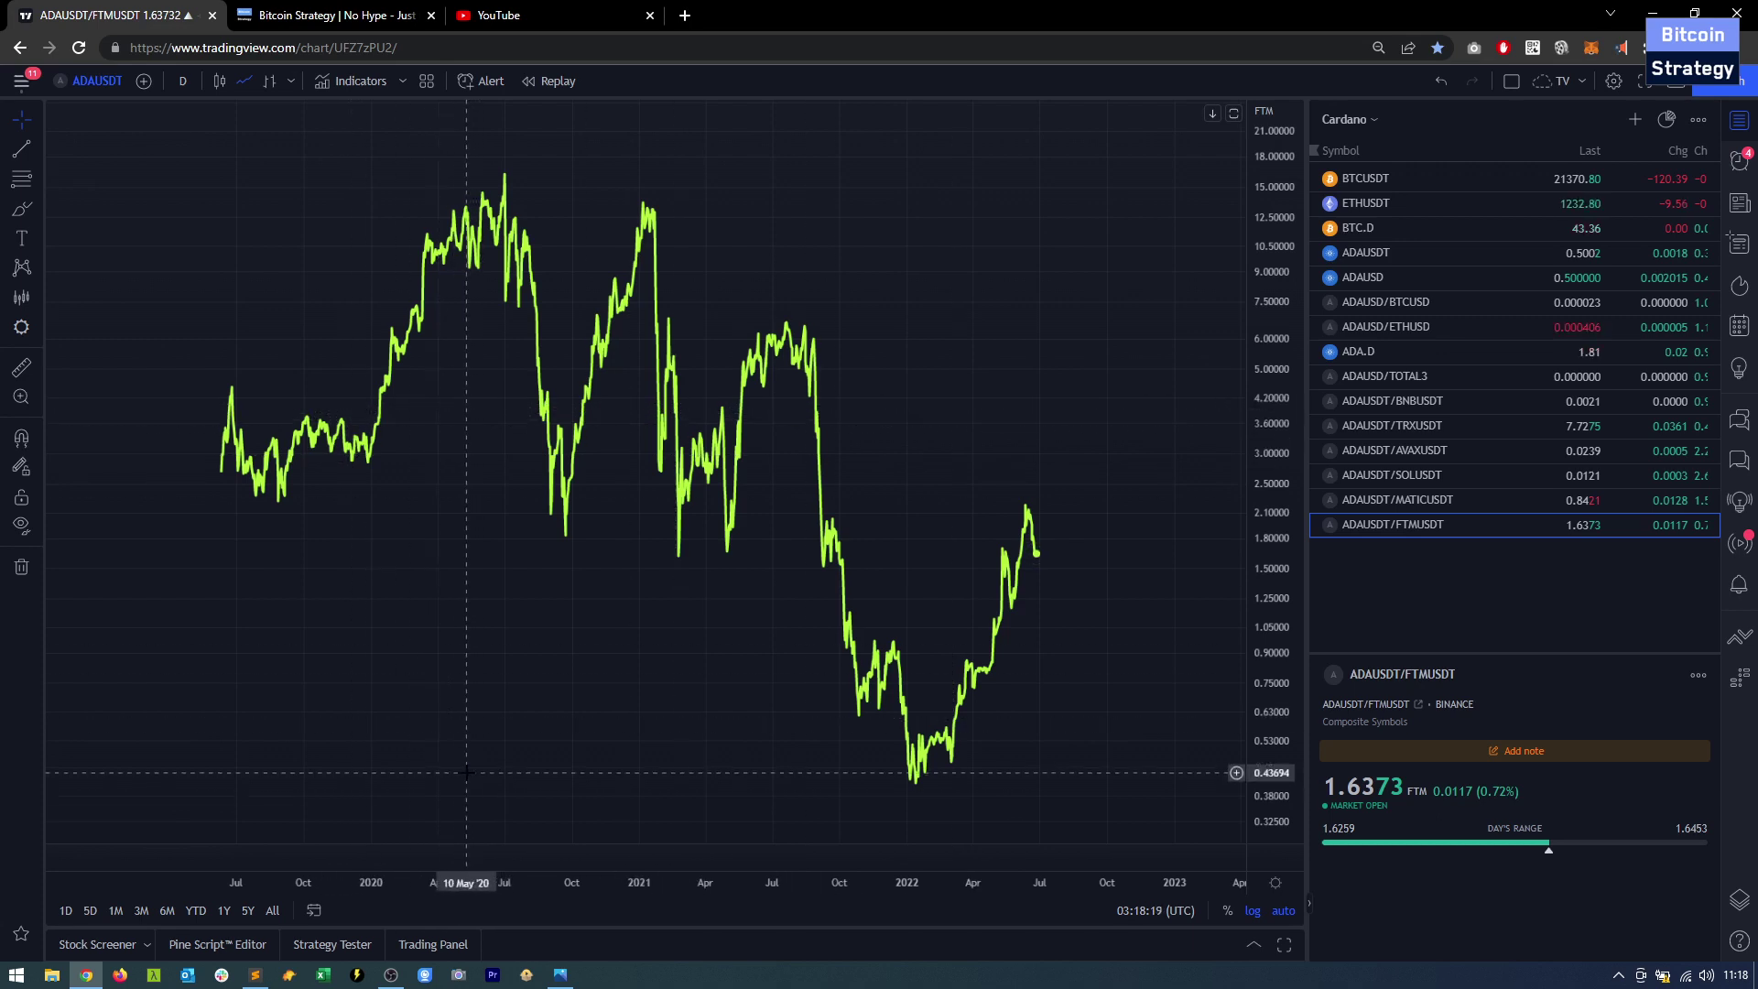
pyautogui.hotkey('alt', 'h')
pyautogui.hotkey('alt', 'h')
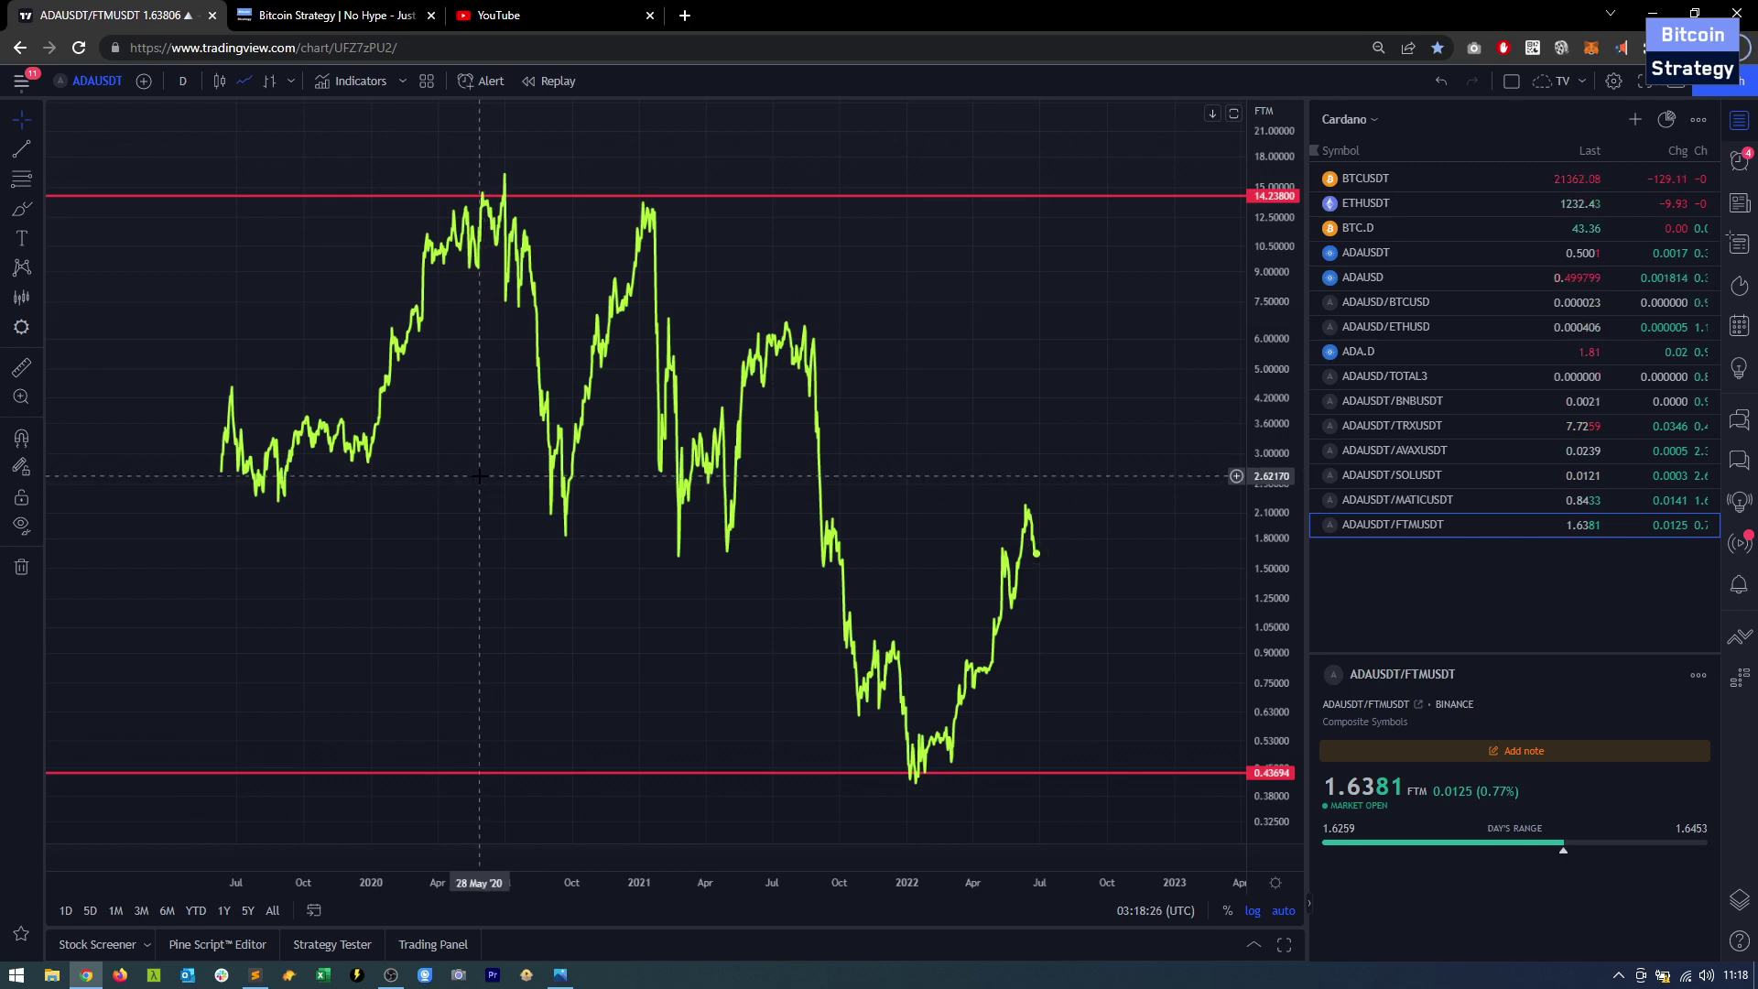
pyautogui.hotkey('alt', 'h')
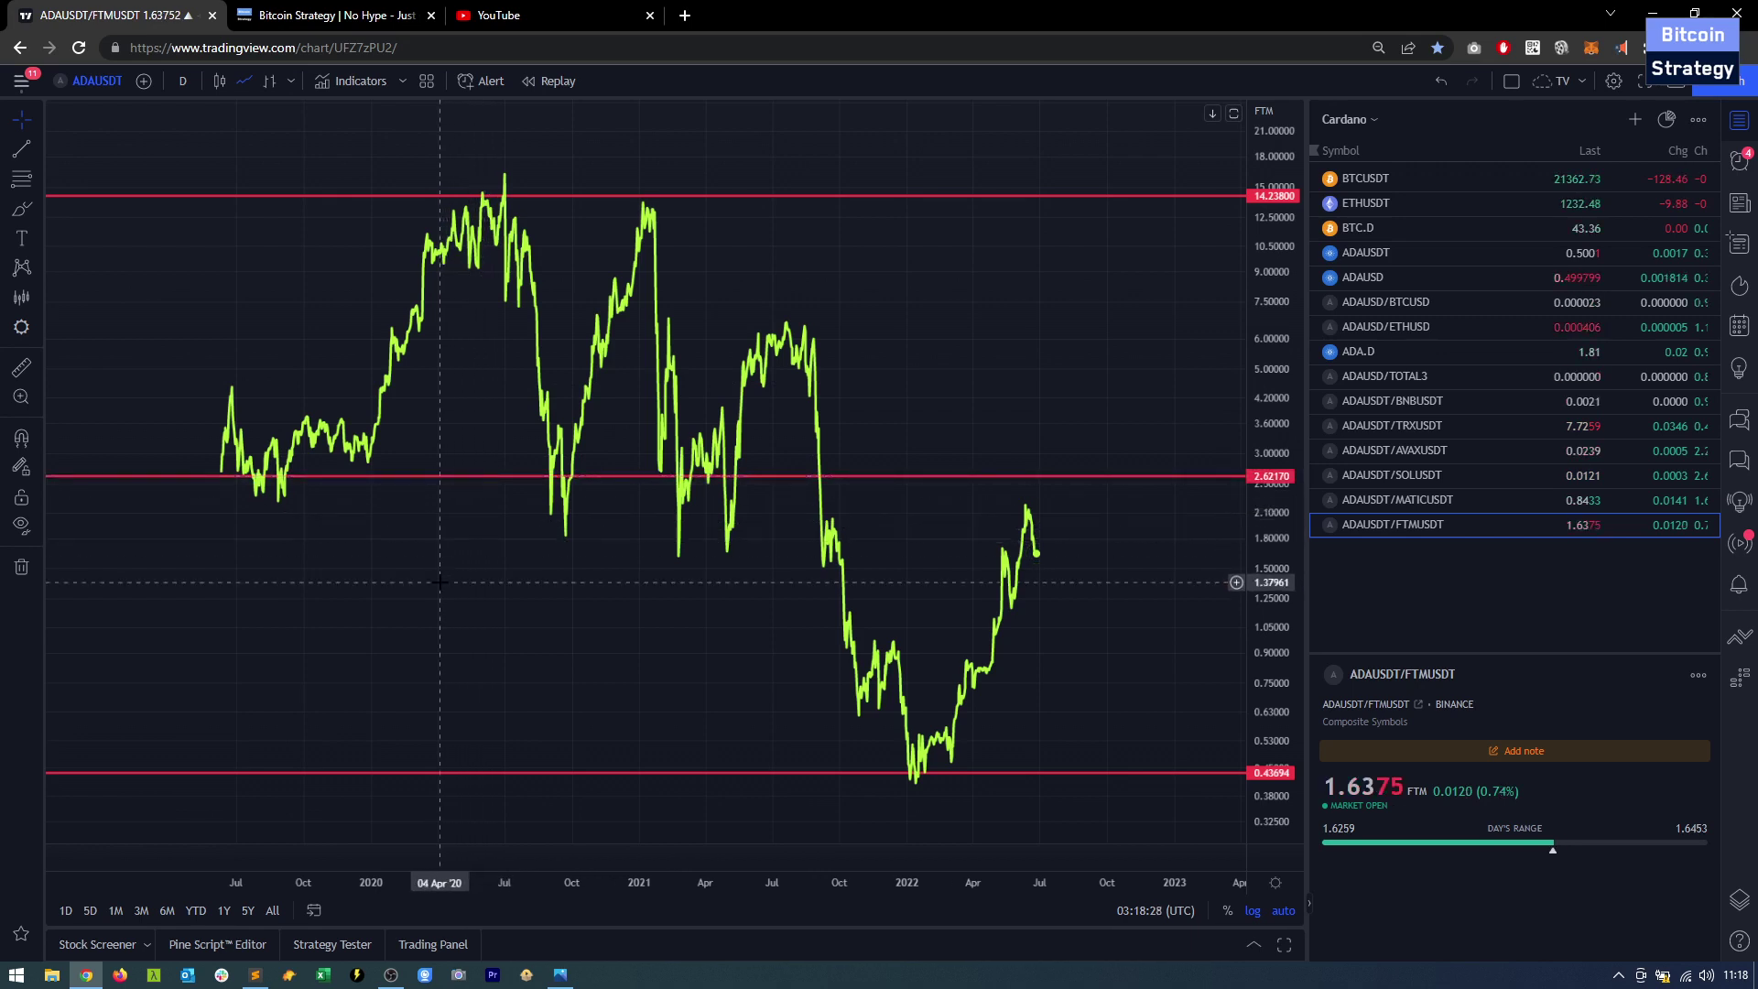
pyautogui.hotkey('alt', 'h')
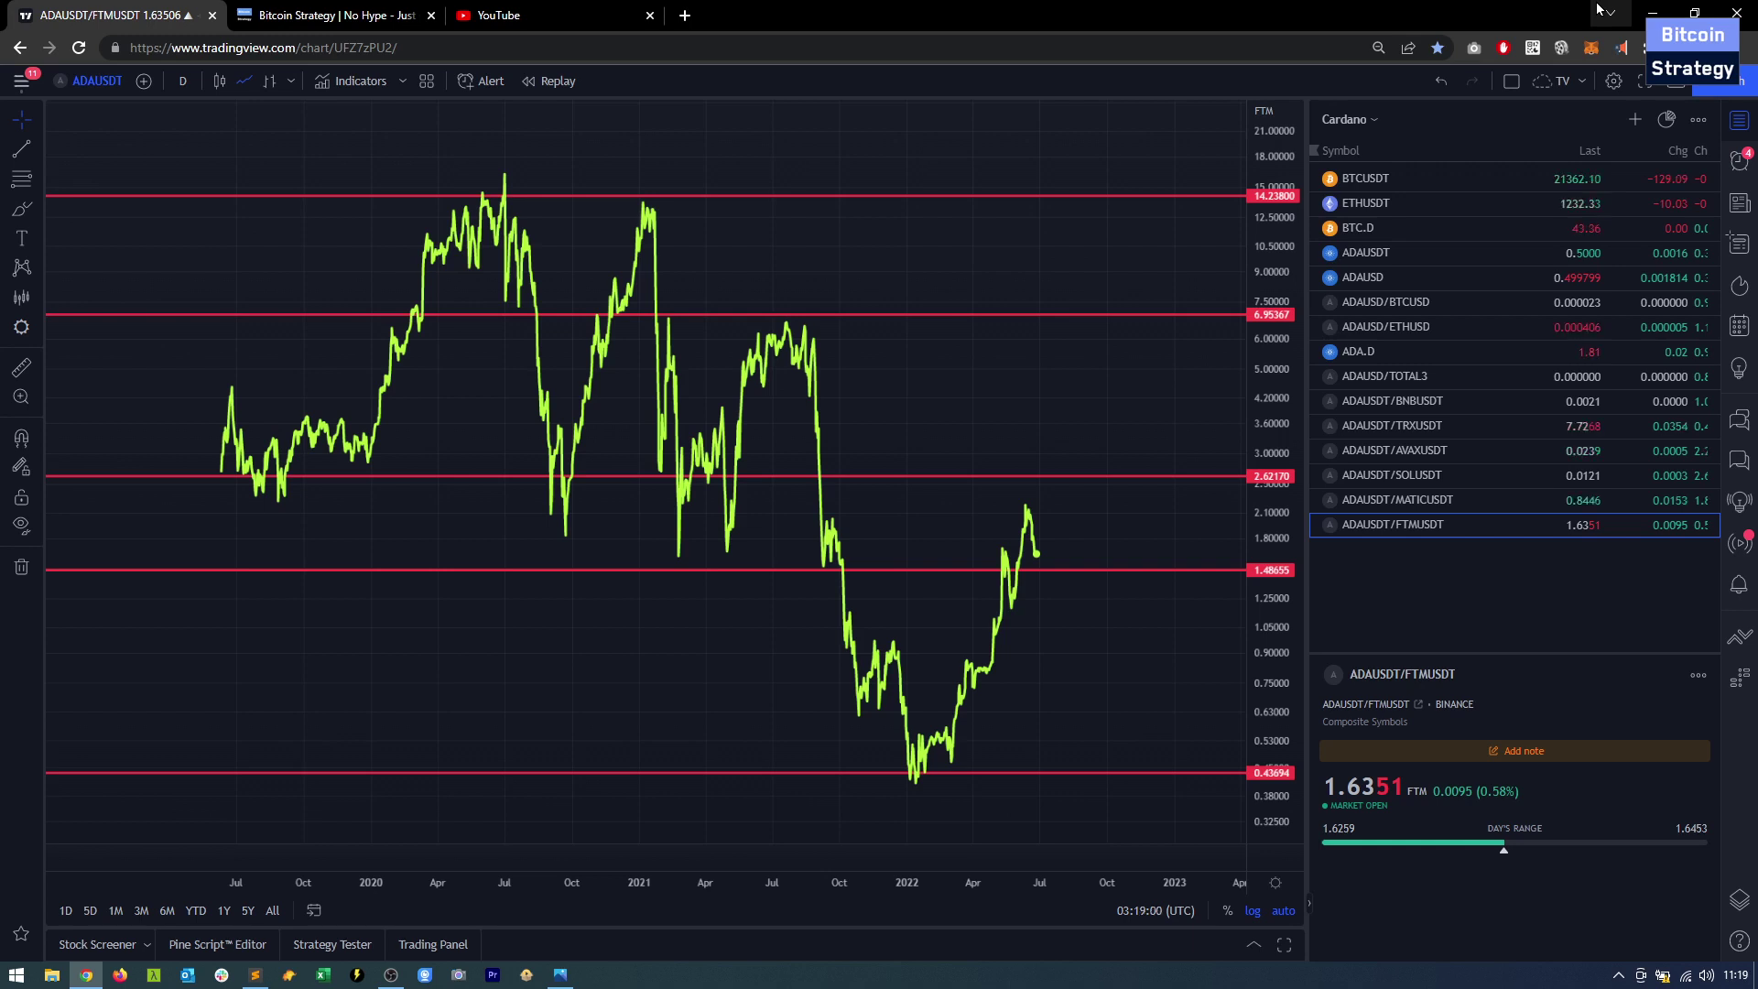
# - Draw and adjust a rising trendline from the 2022 low, then bring up the Subscribe image
pyautogui.hotkey('alt', 't')
pyautogui.click(917, 791)
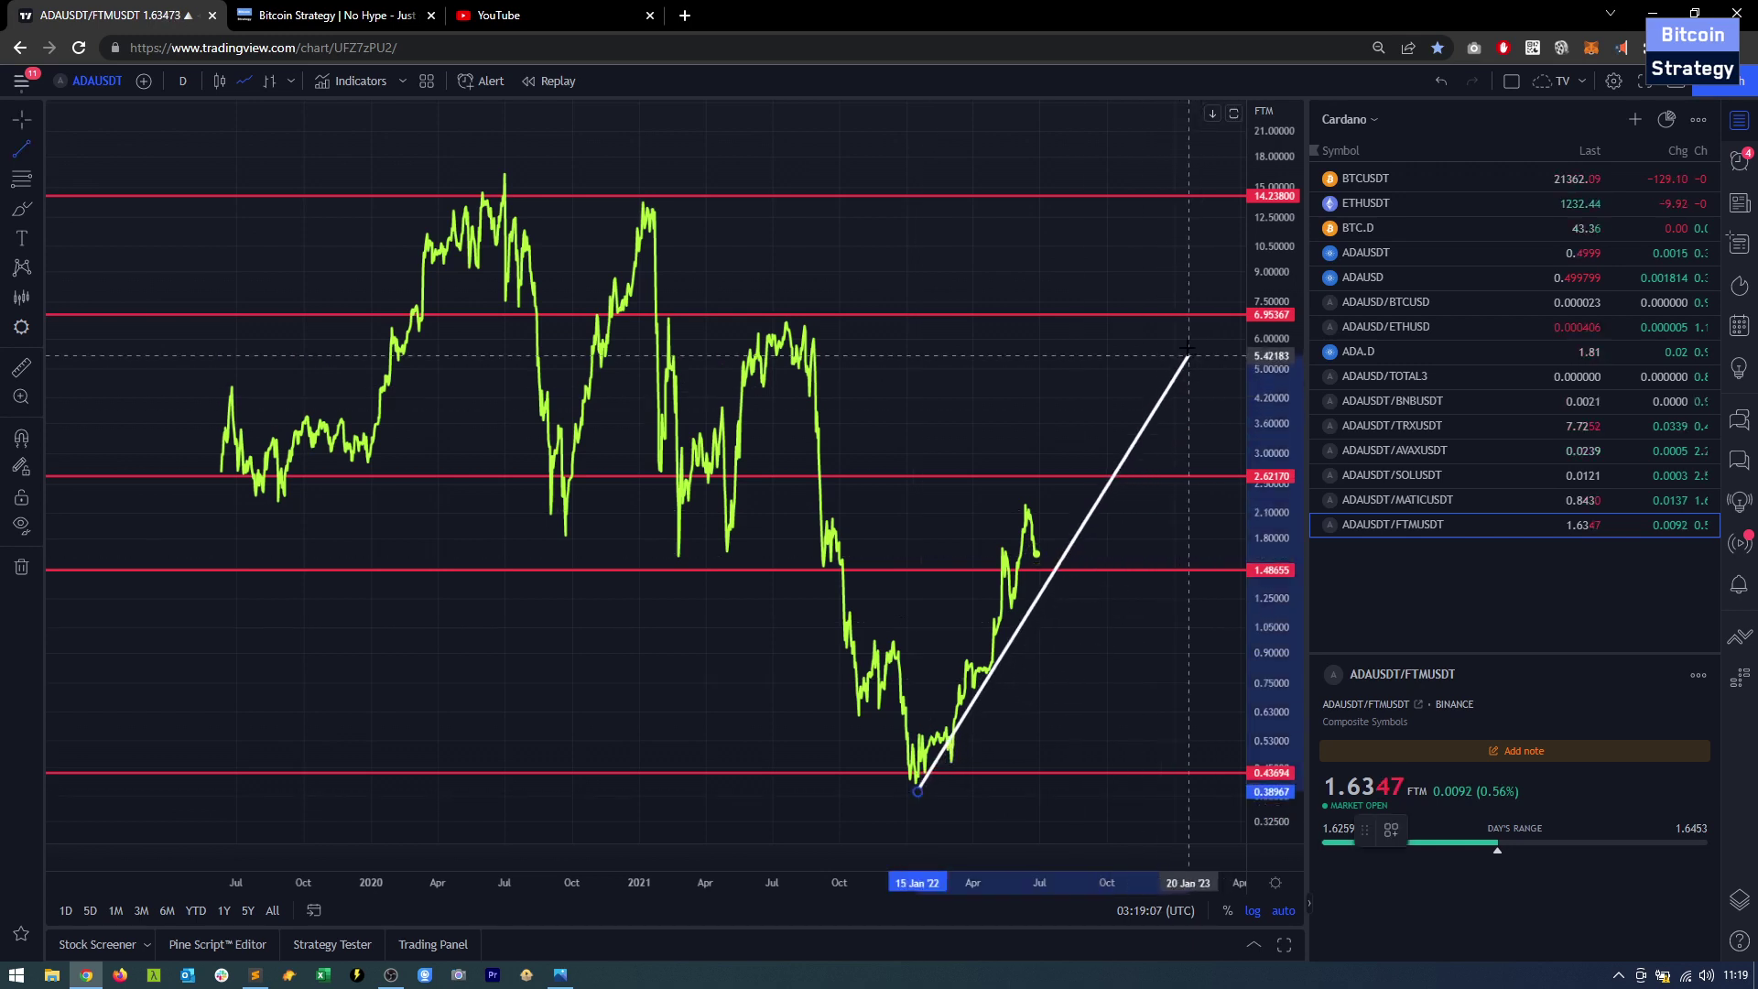
pyautogui.click(1173, 312)
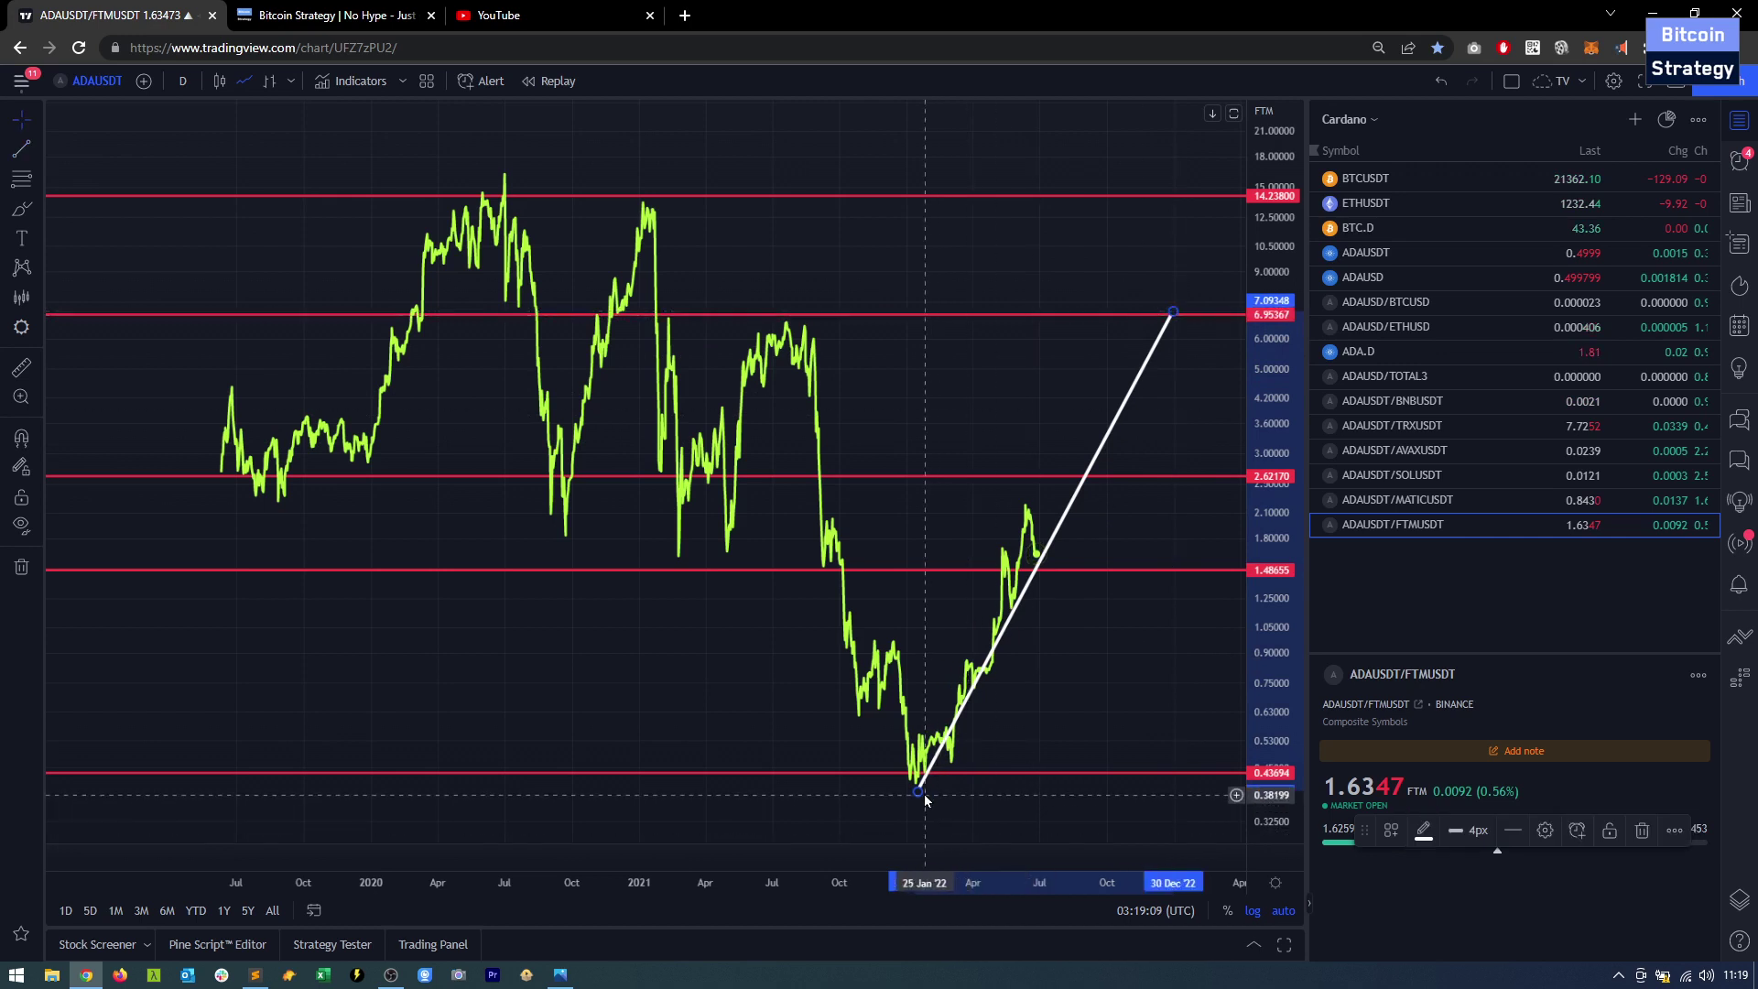
pyautogui.moveTo(925, 799); pyautogui.dragTo(931, 795)
pyautogui.moveTo(1173, 312); pyautogui.dragTo(1169, 286)
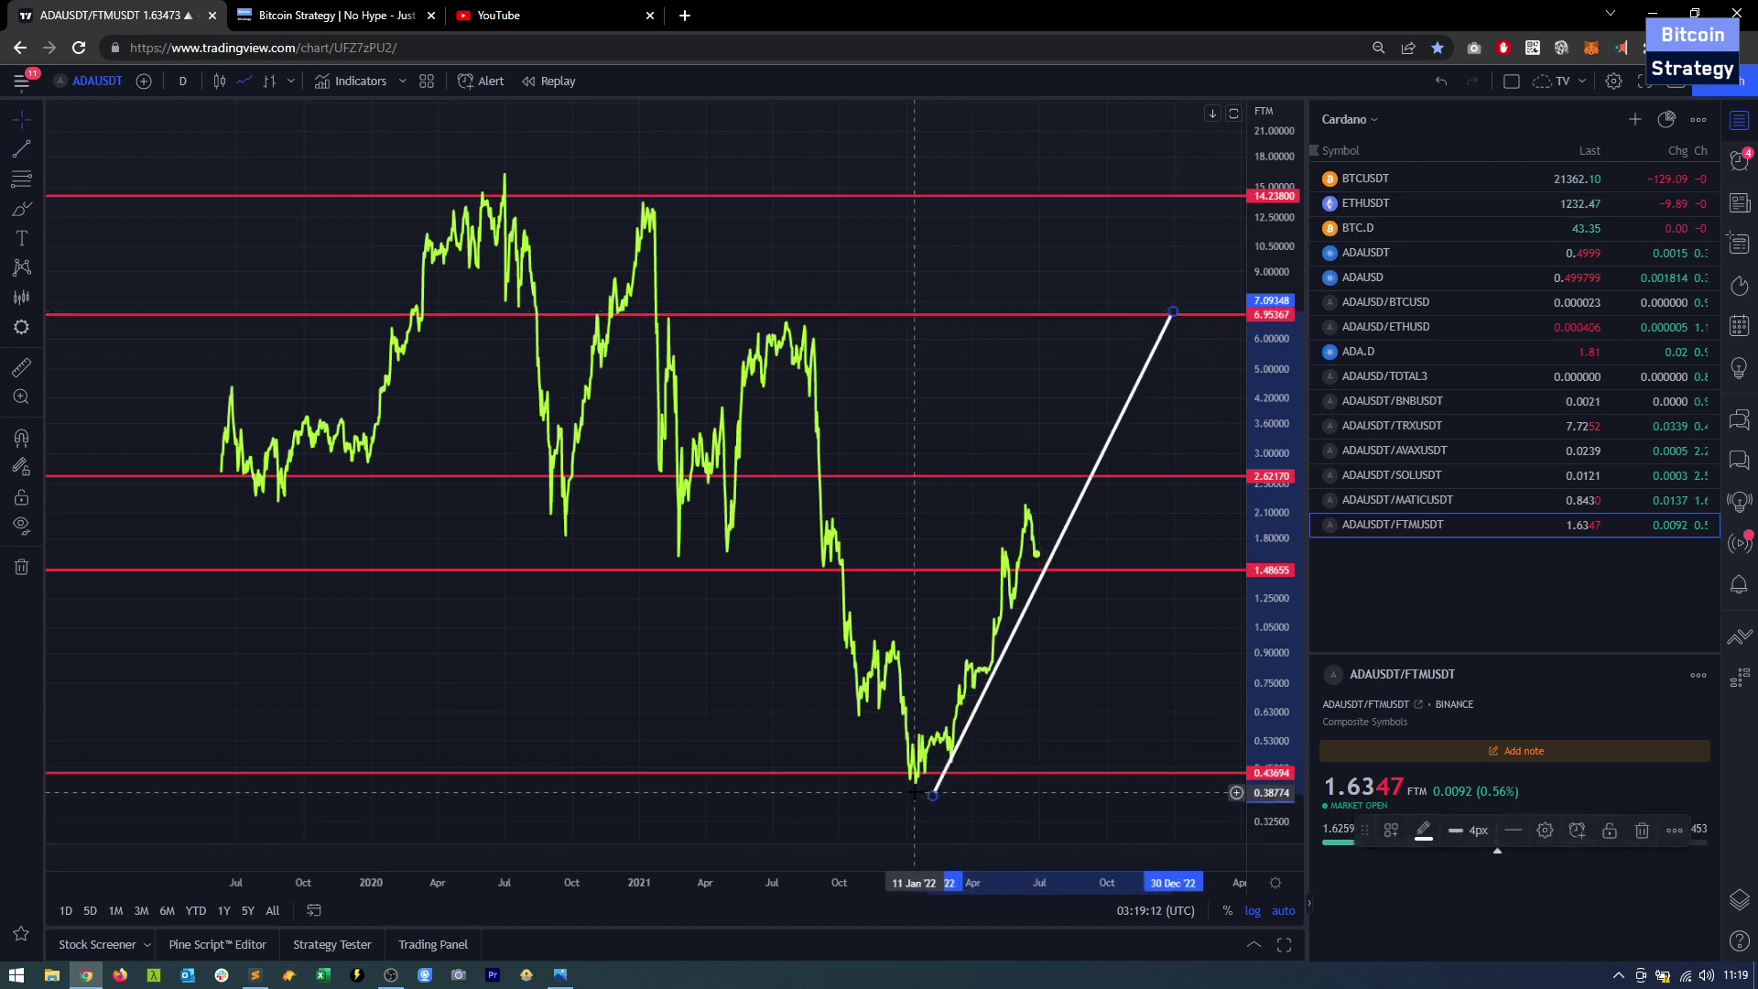
pyautogui.click(1016, 236)
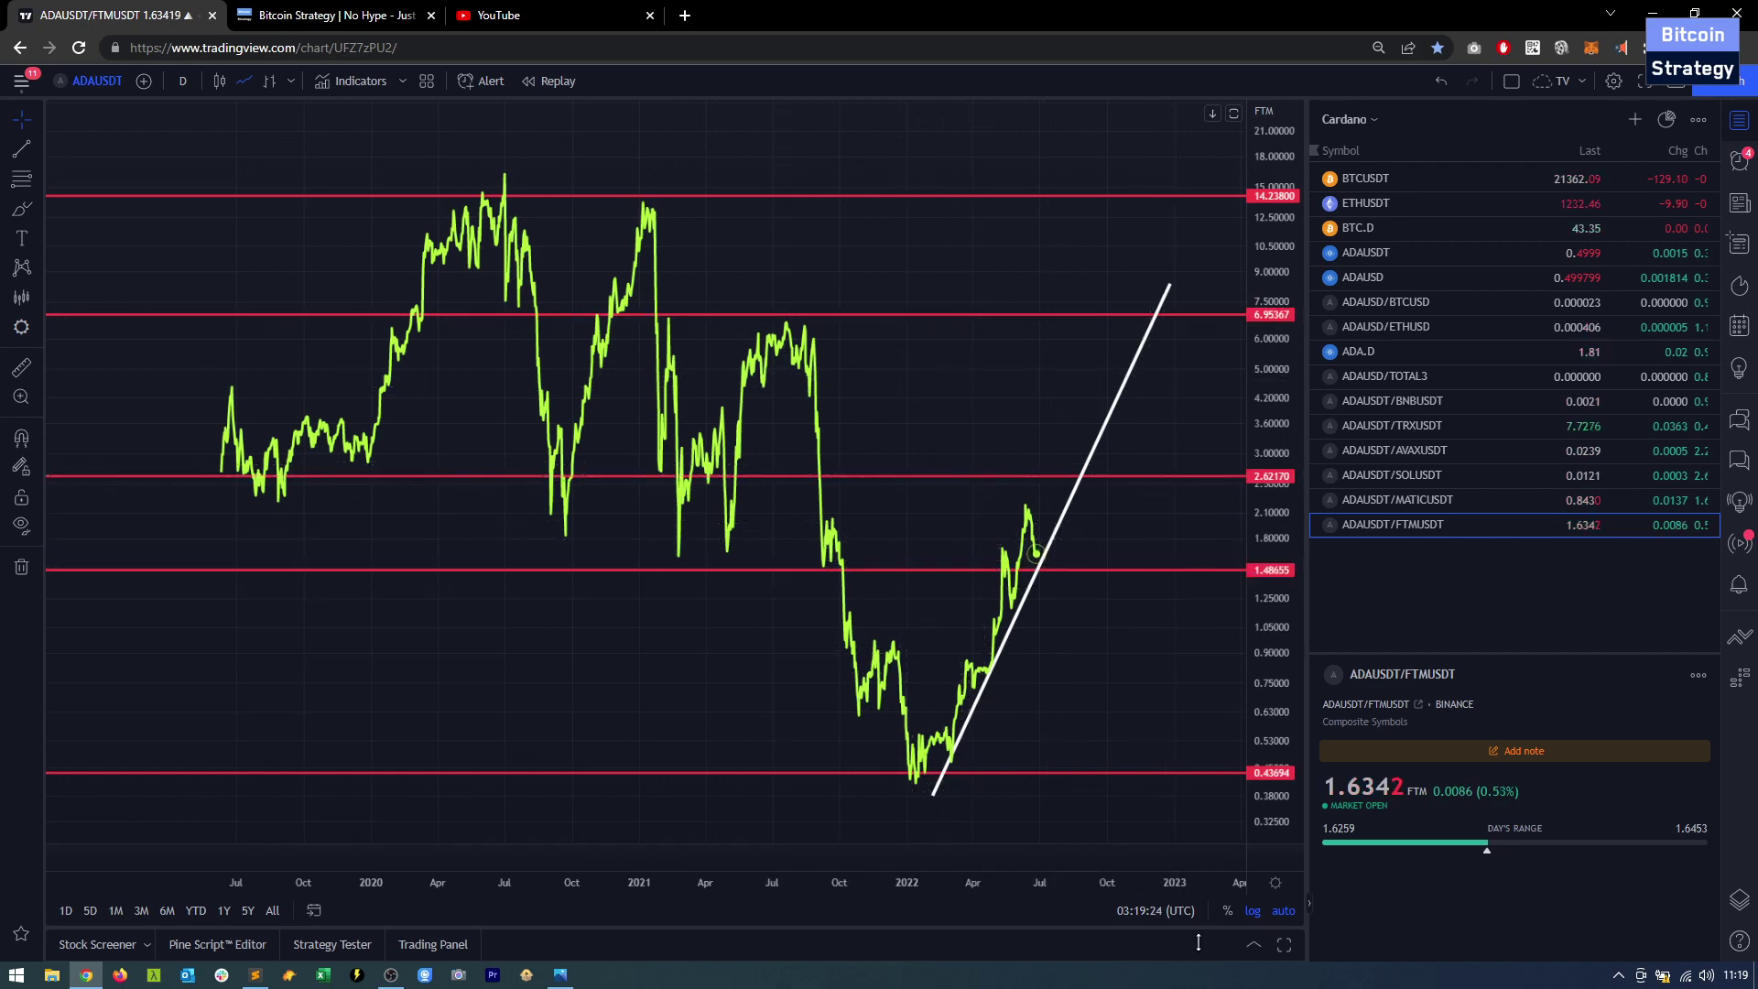
pyautogui.hotkey('alt', 'Tab')
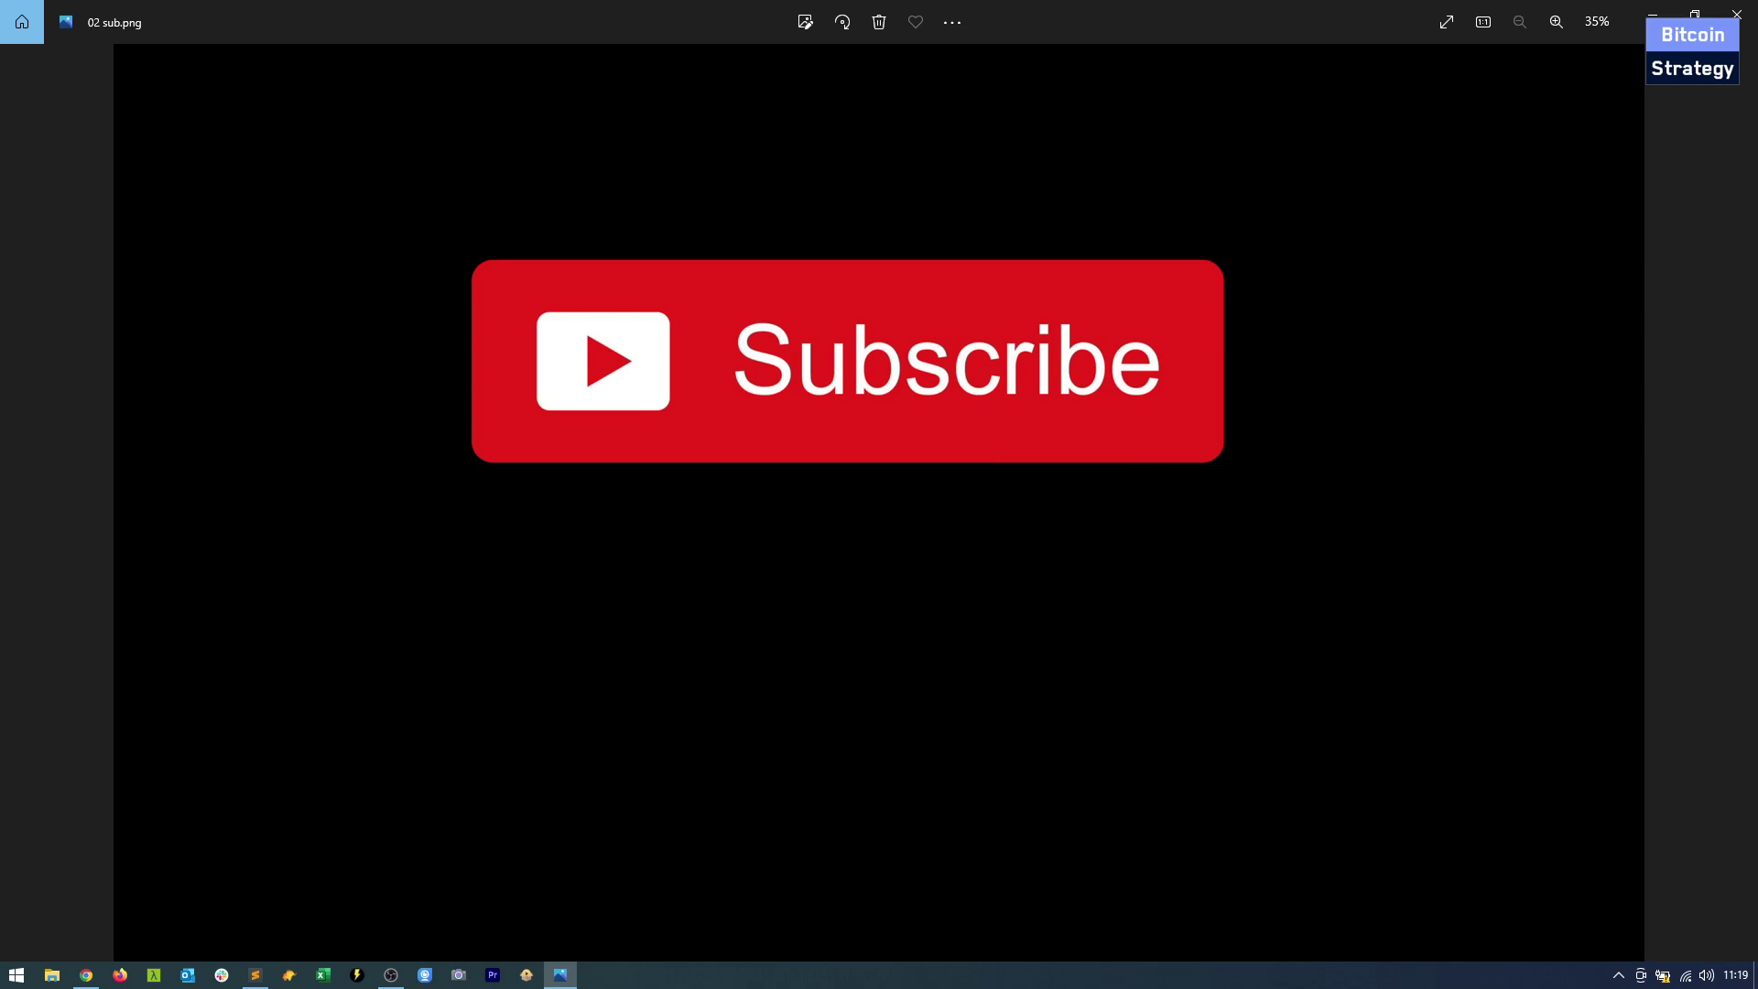
# - Advance Windows Photos from 02 sub.png to the 0 premium.png membership promo
pyautogui.press('Left')
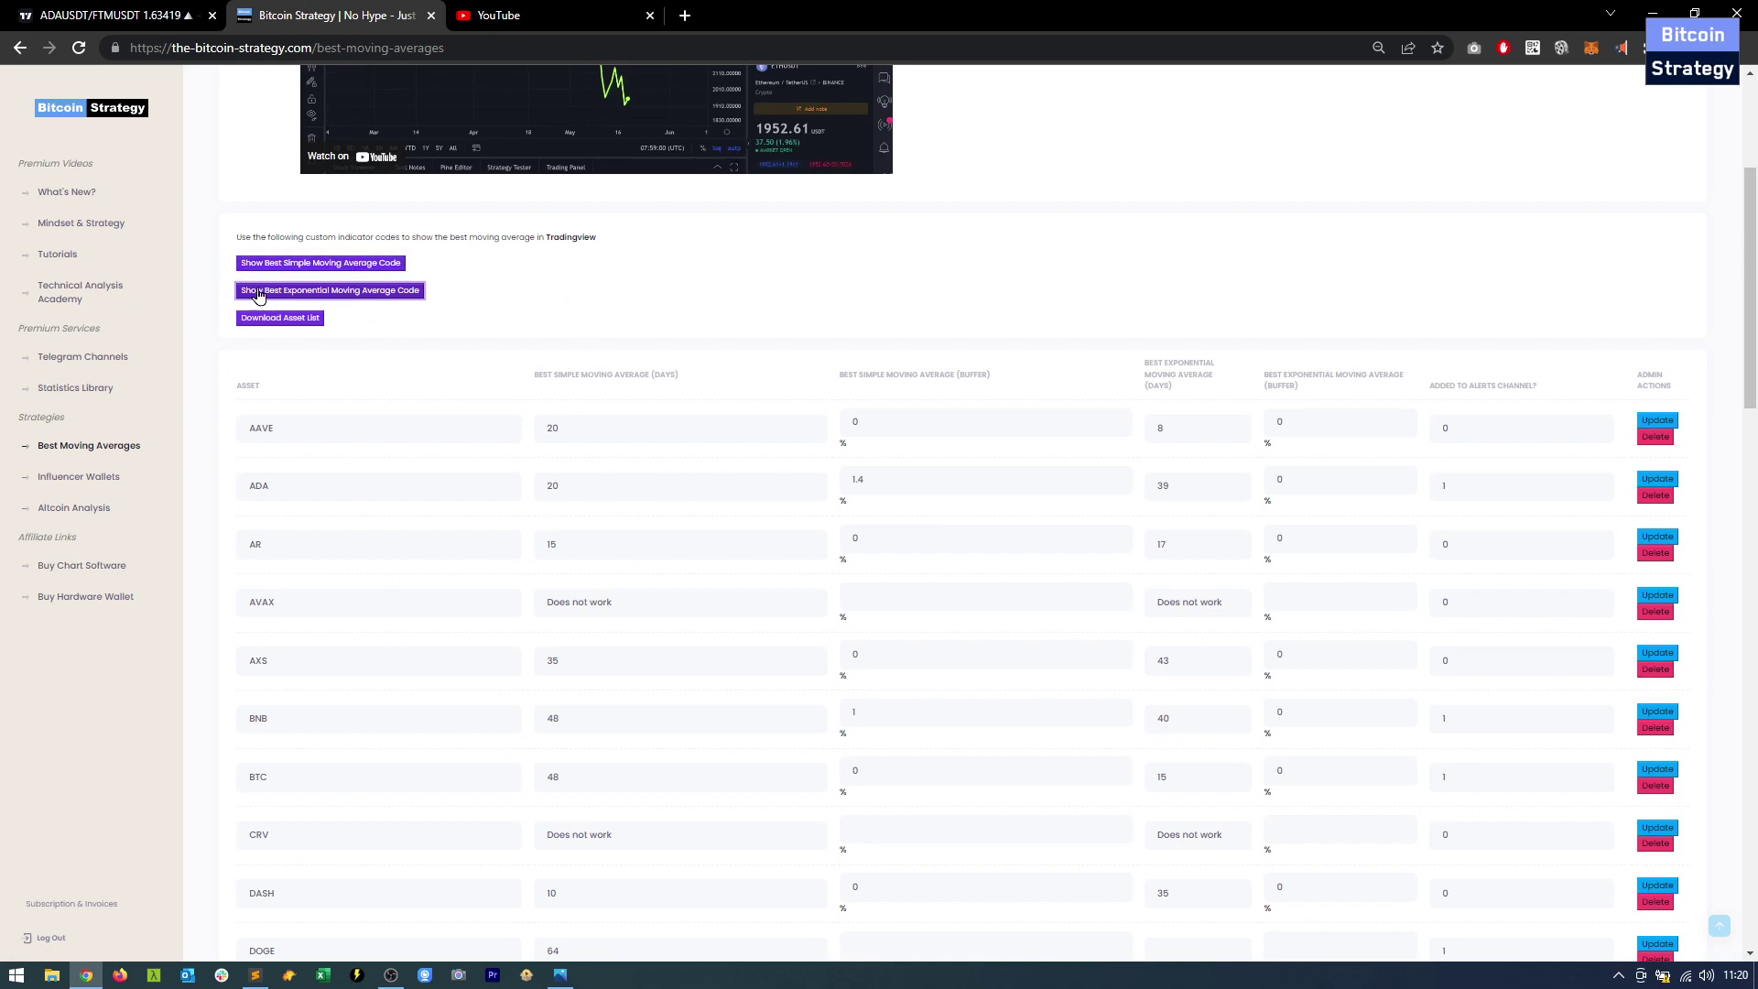
# - Visit the Tutorials and Mindset & Strategy pages, then return to the 0 premium.png promo
pyautogui.click(58, 254)
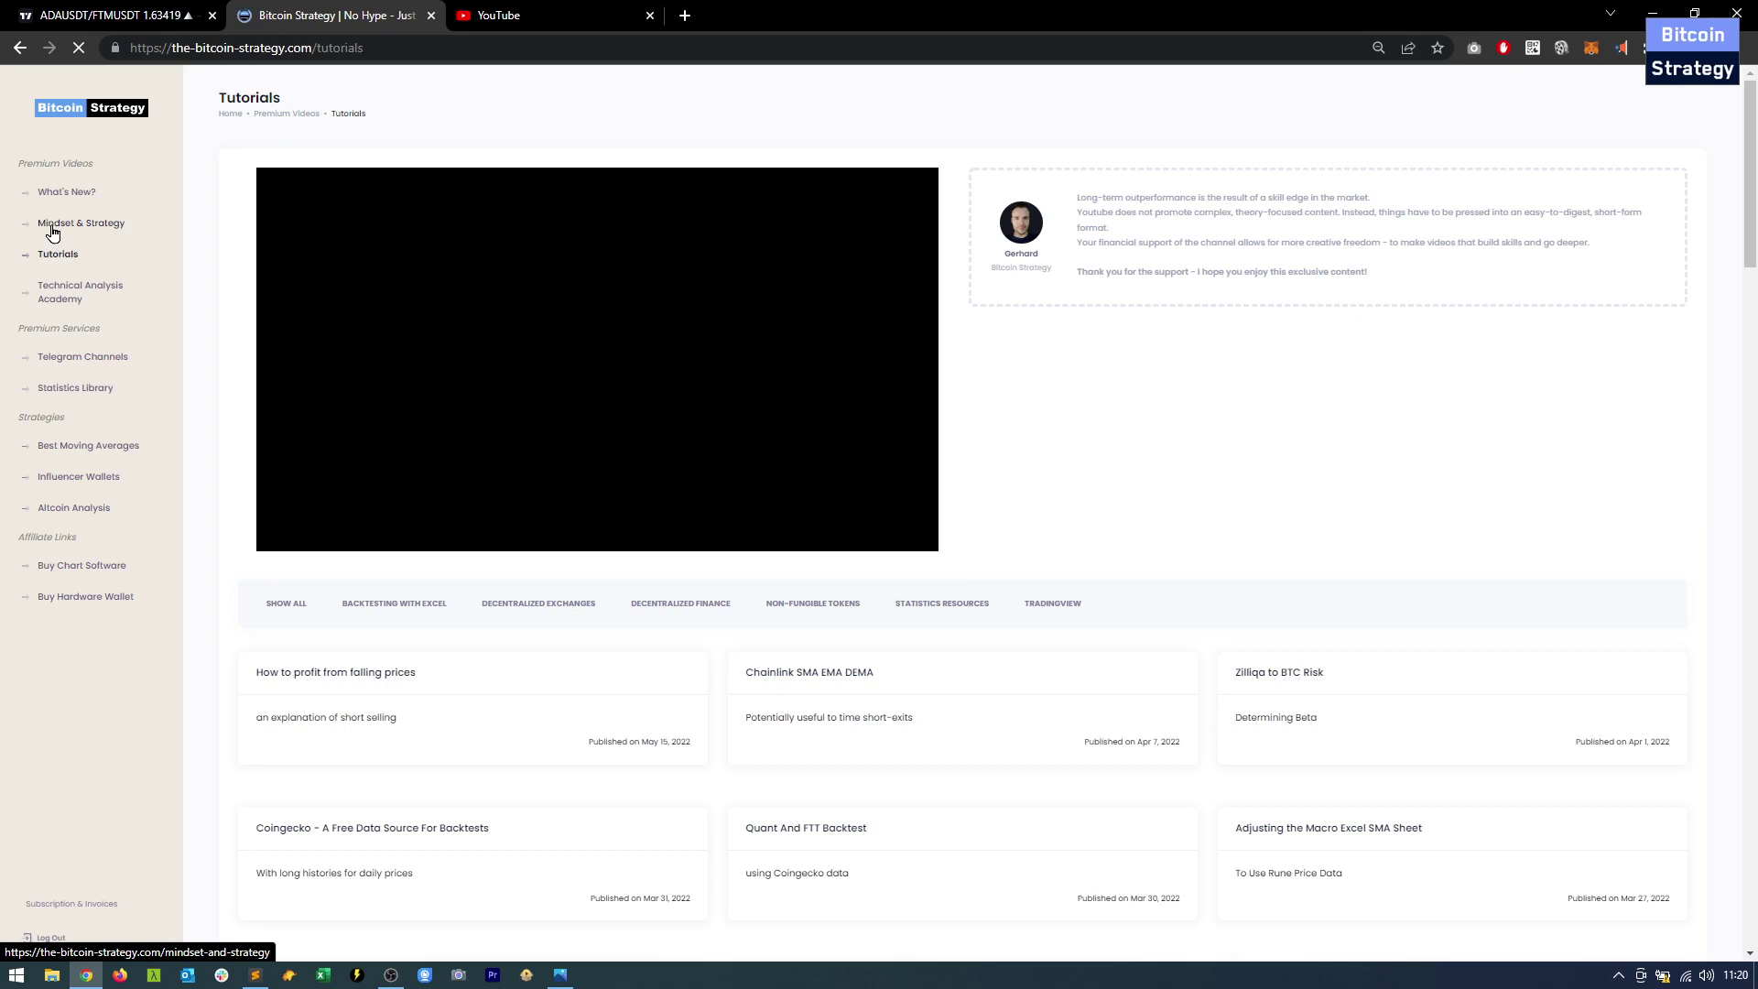
pyautogui.click(52, 229)
pyautogui.scroll(-3, 692, 348)
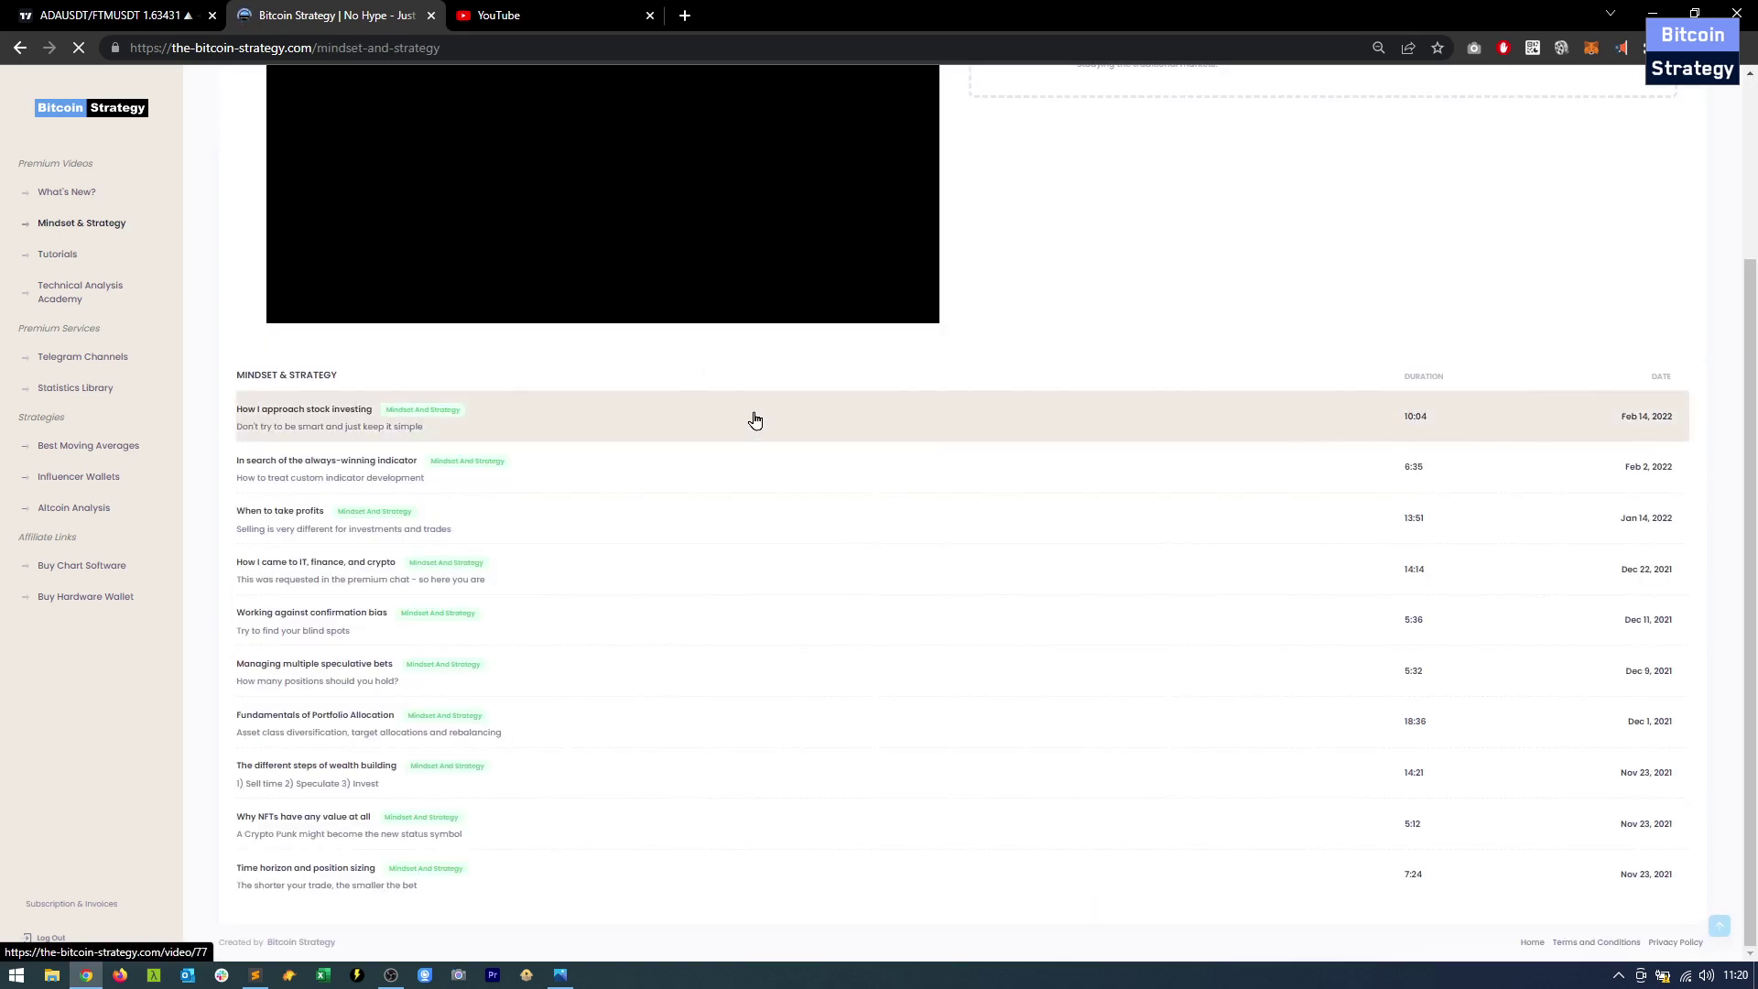
pyautogui.scroll(3, 495, 366)
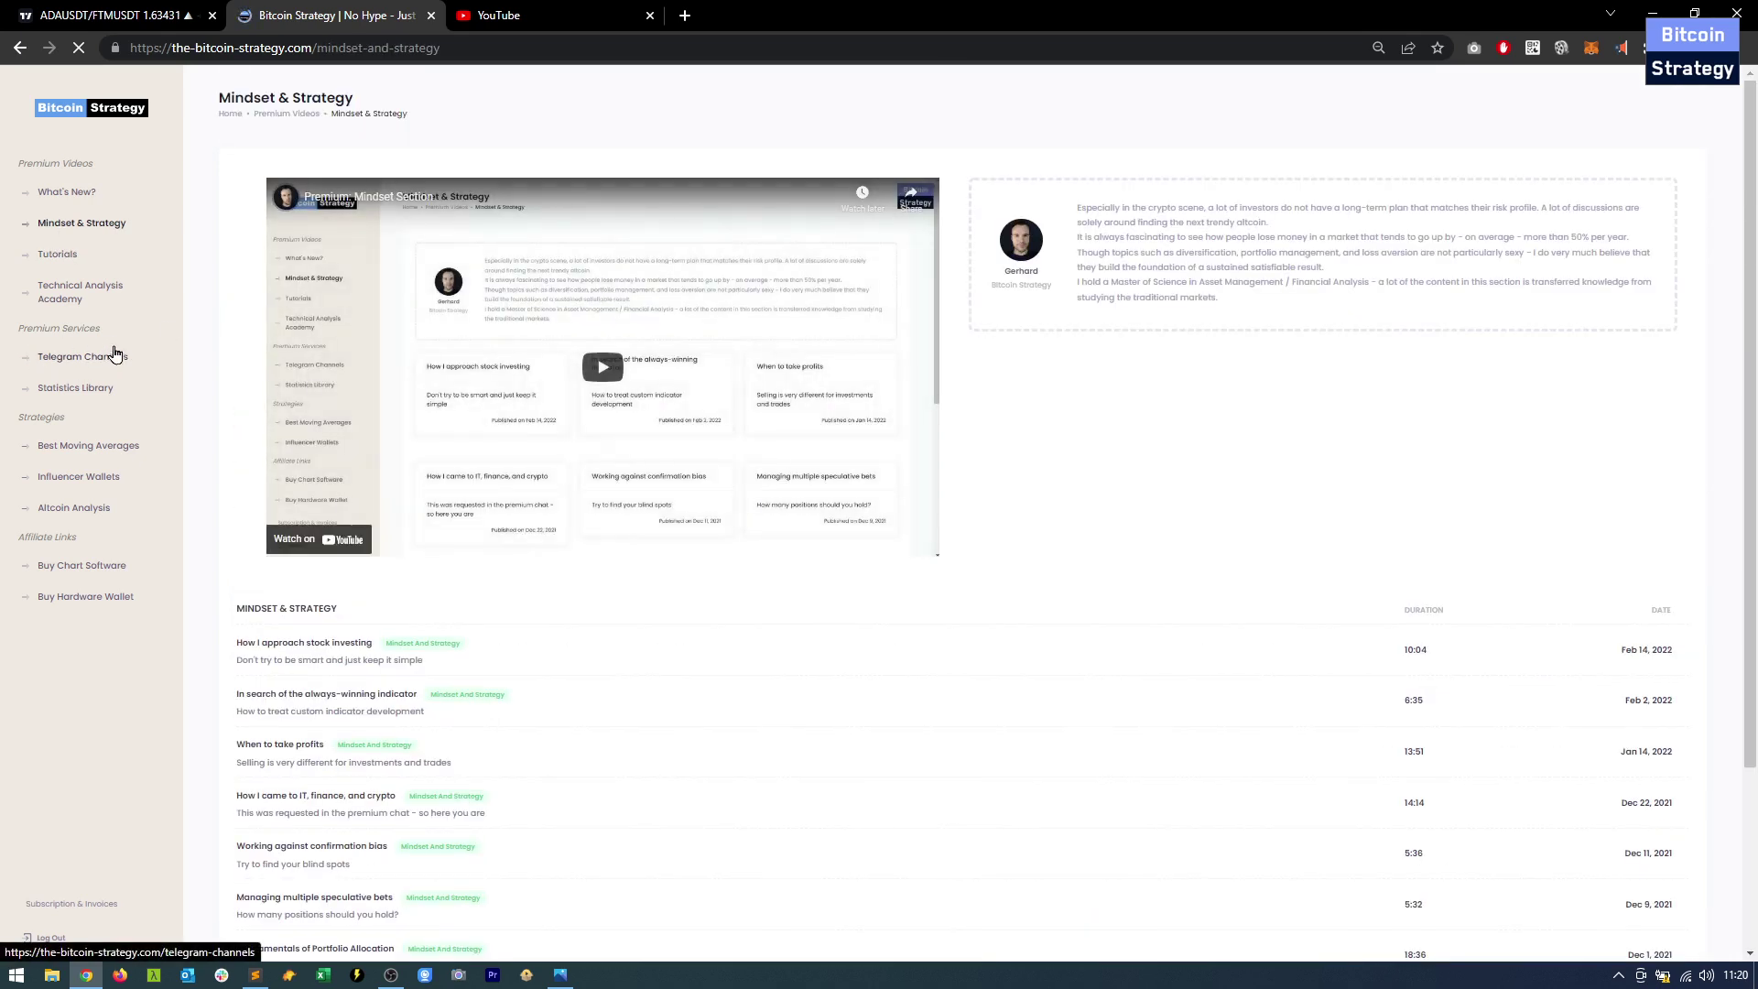
pyautogui.hotkey('alt', 'Tab')
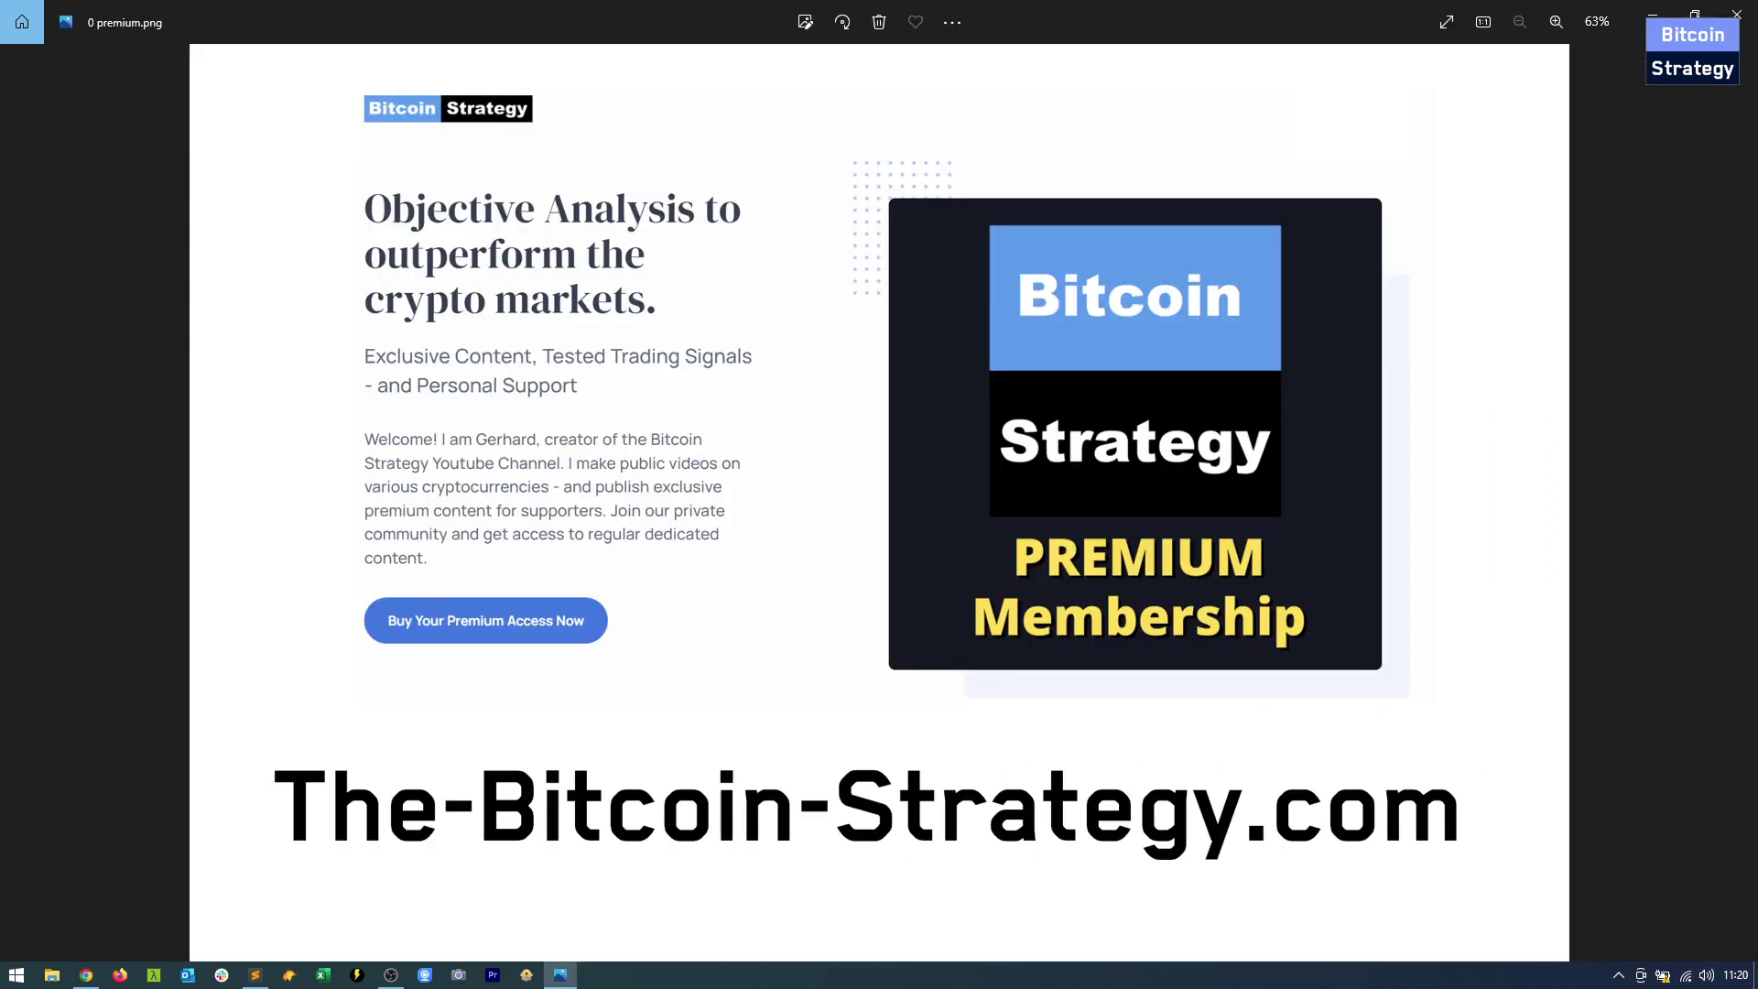